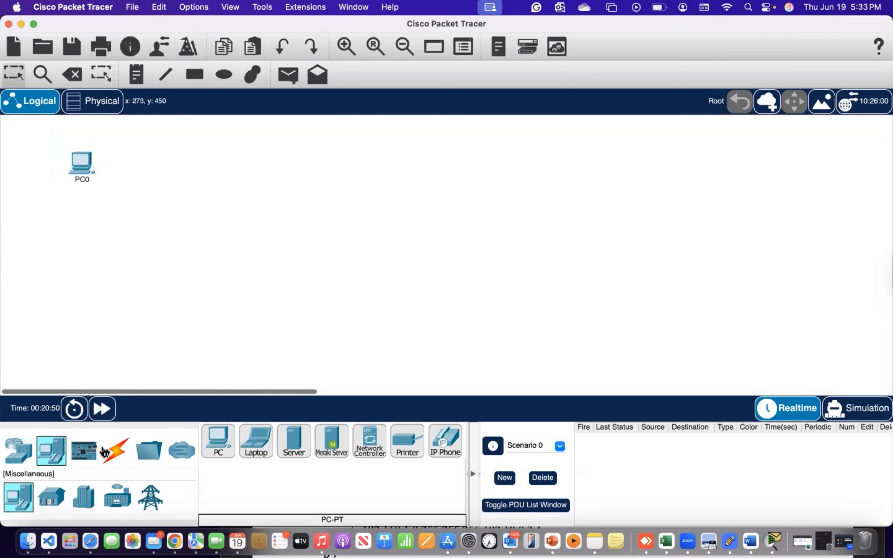
Step: Add a 2960 switch to the workspace beside PC0
left_click(18, 451)
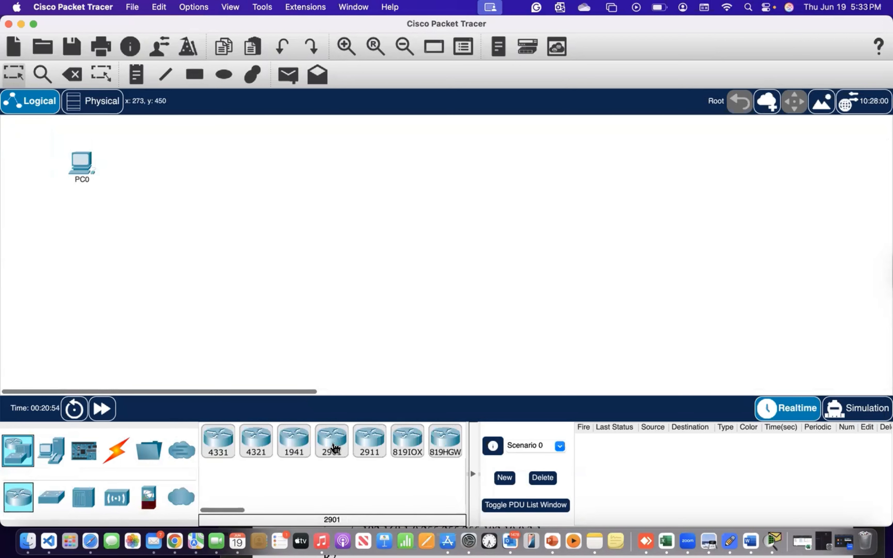
left_click(52, 502)
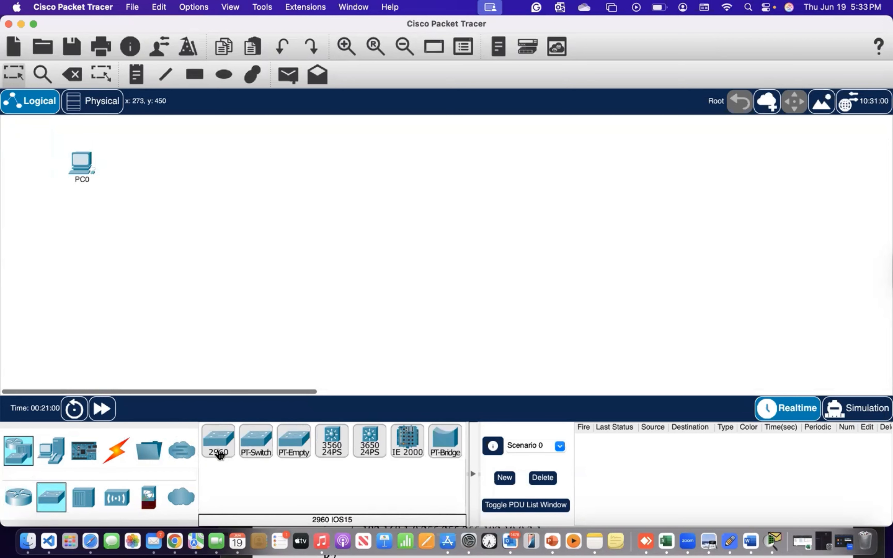
left_click_drag(216, 450, 168, 170)
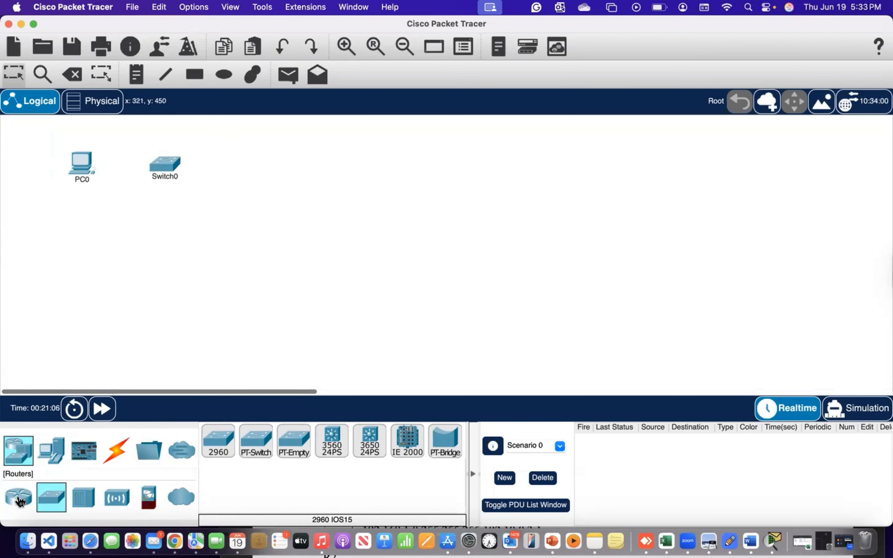
Step: Add a PT-Empty router to the workspace in line with PC0 and Switch0
left_click(18, 497)
scroll(230, 439, "right", 10)
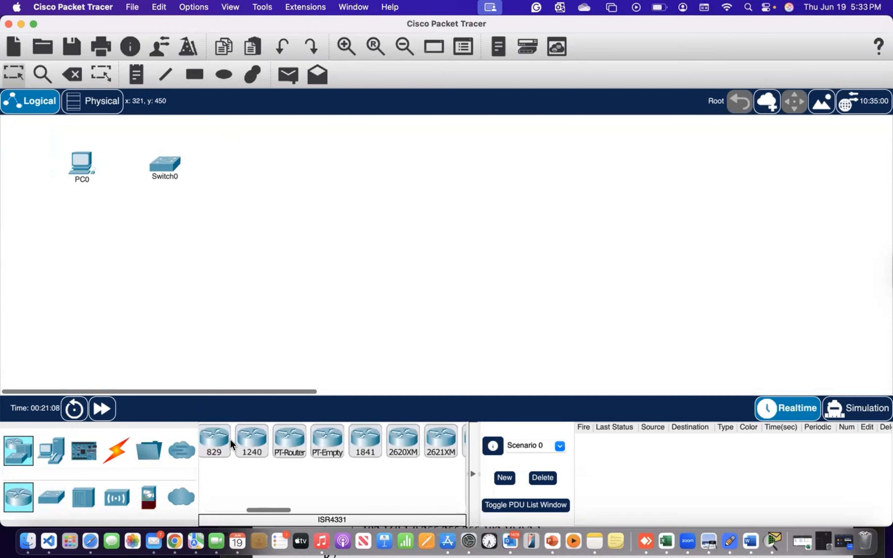
scroll(230, 439, "left", 8)
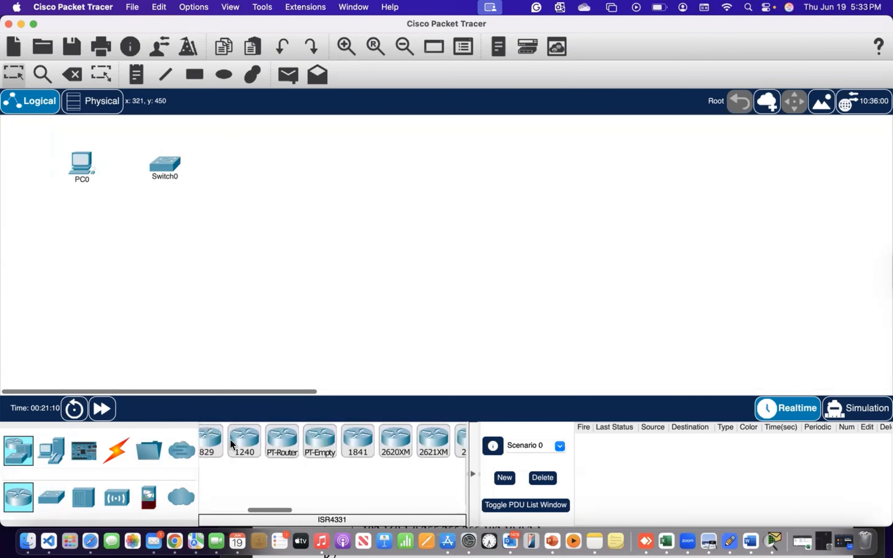
left_click(376, 439)
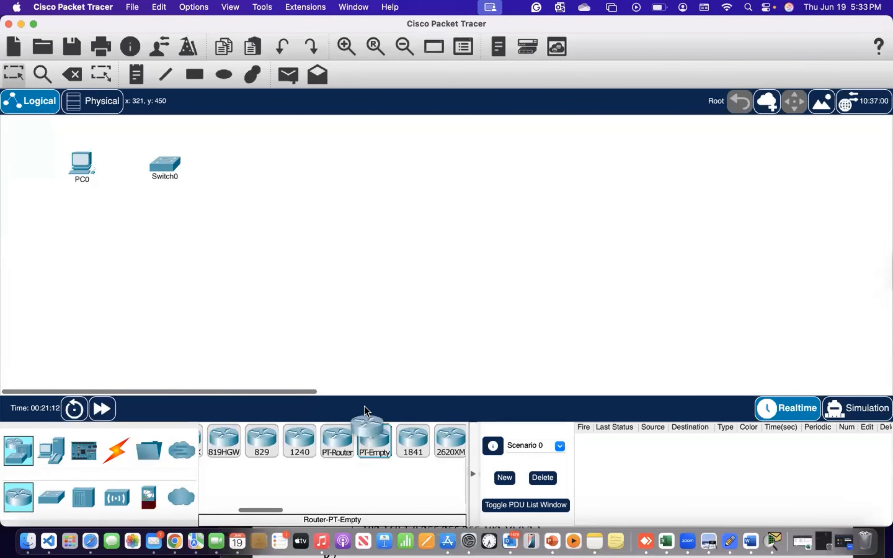
left_click(255, 173)
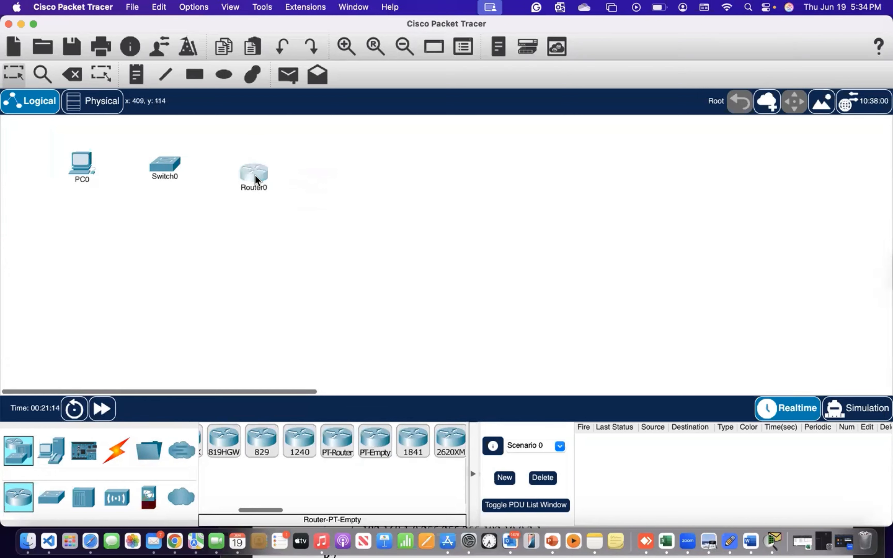
scroll(222, 236, "up", 1)
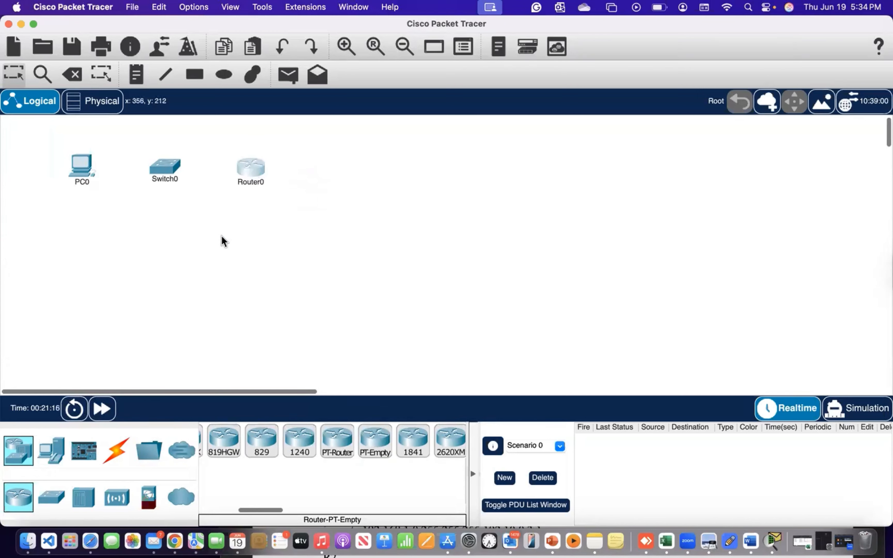
Step: Duplicate PC0, Switch0 and Router0 together and place the copies as a second row below the originals
left_click_drag(56, 142, 271, 199)
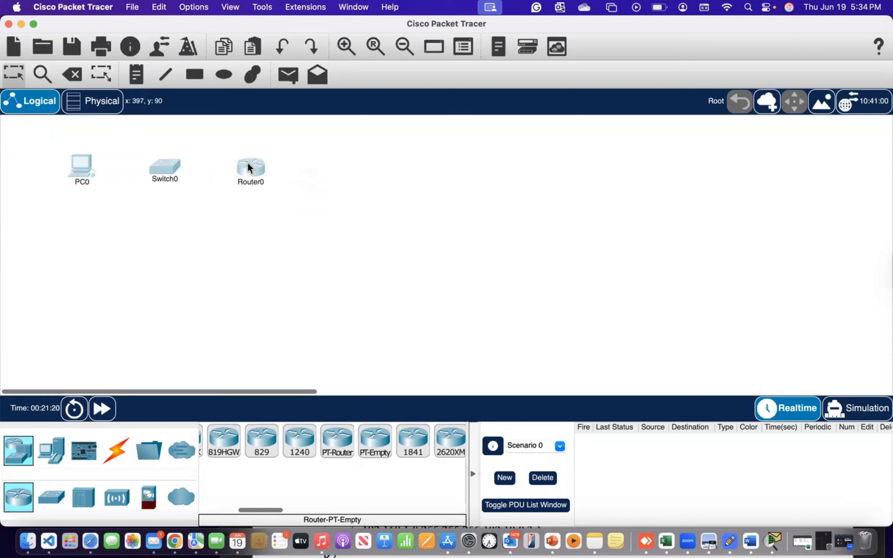
mouse_move(252, 168)
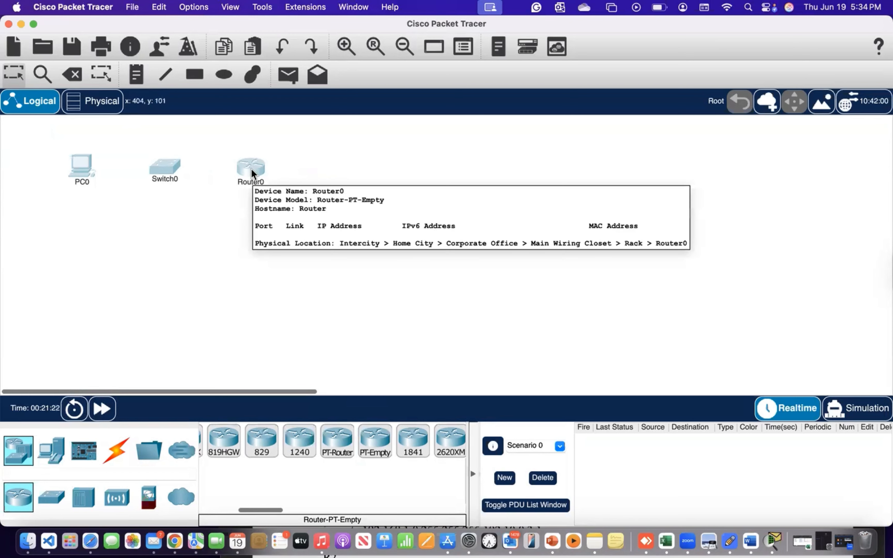
left_click(180, 260)
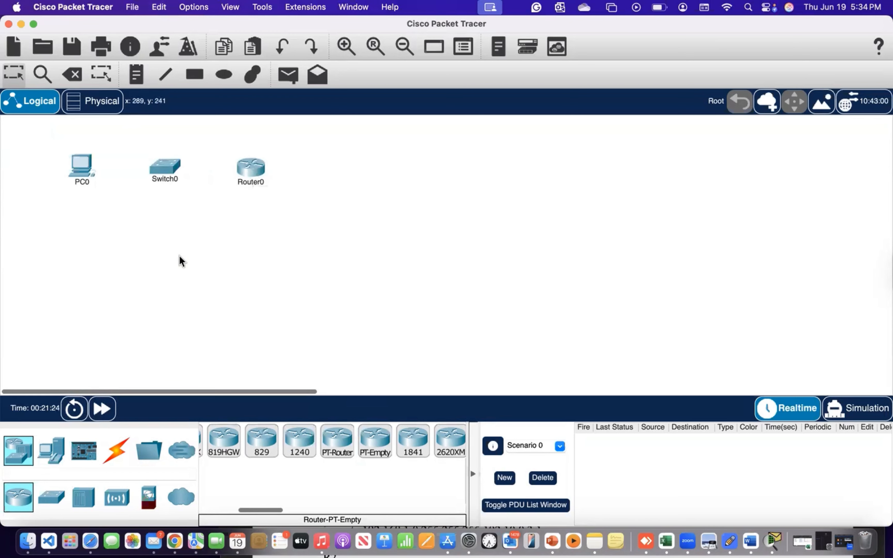
key("super+v")
left_click_drag(251, 138, 248, 275)
left_click(375, 276)
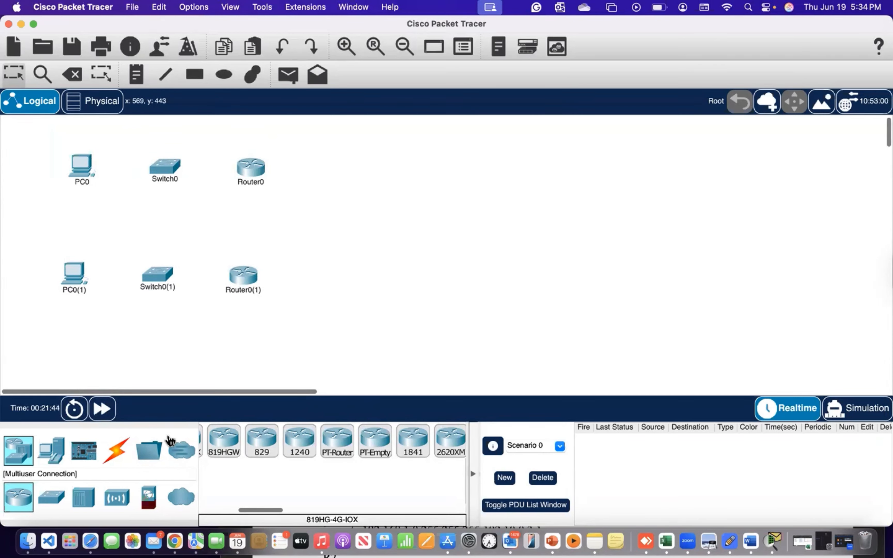
Step: Add two more PT-Empty routers across from the existing ones, one in line with each row
left_click(375, 440)
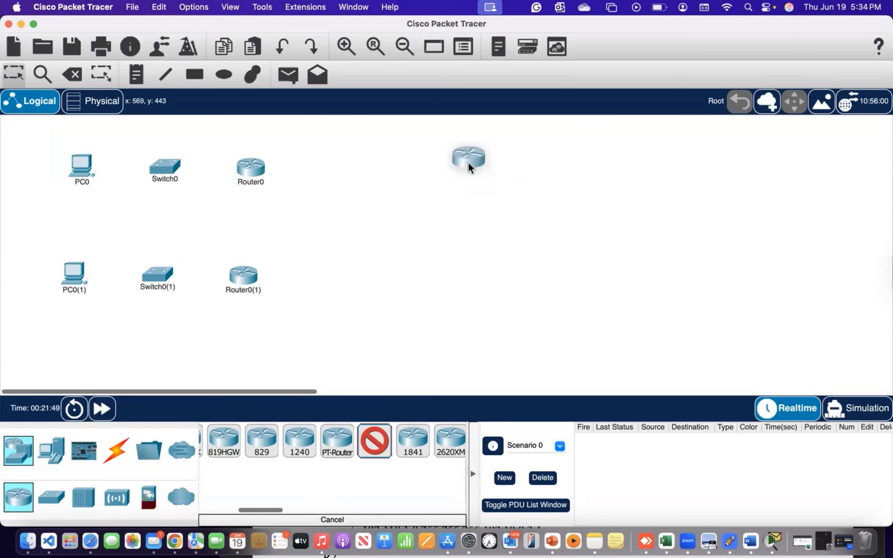
left_click(483, 170)
left_click(375, 440)
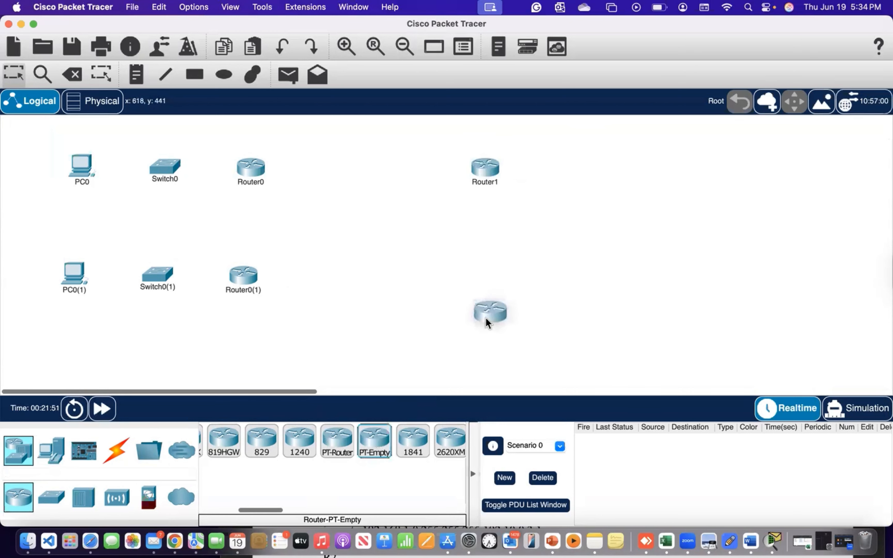
left_click(482, 296)
left_click_drag(482, 296, 484, 274)
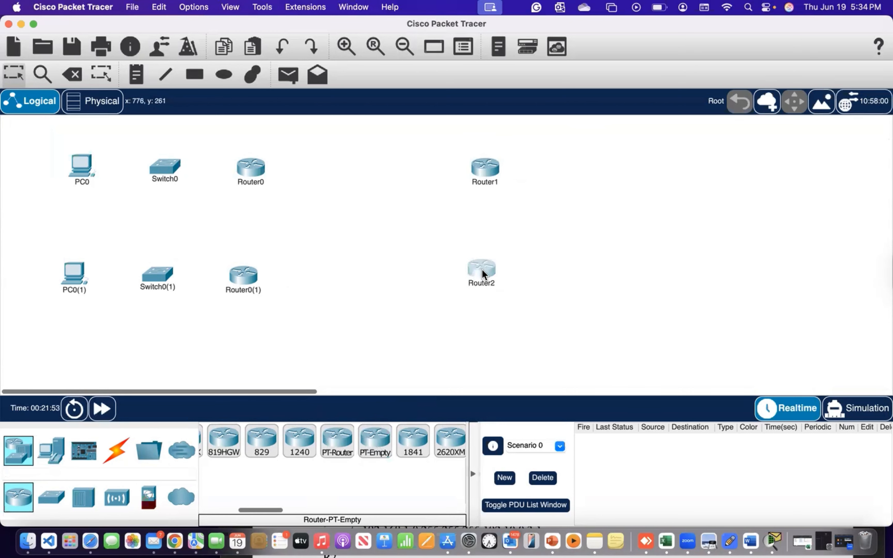
Step: Add two 2960 switches, one beside Router1 and one beside Router2
left_click(46, 498)
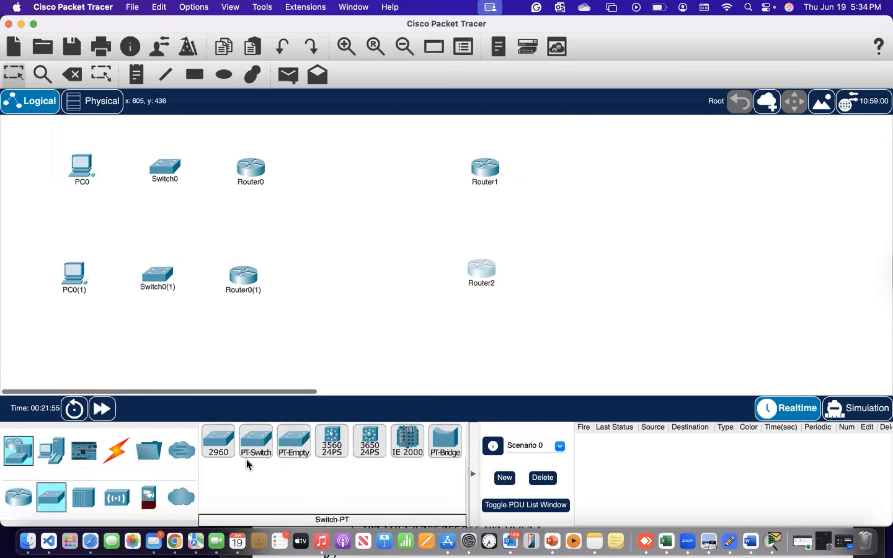
left_click(222, 453)
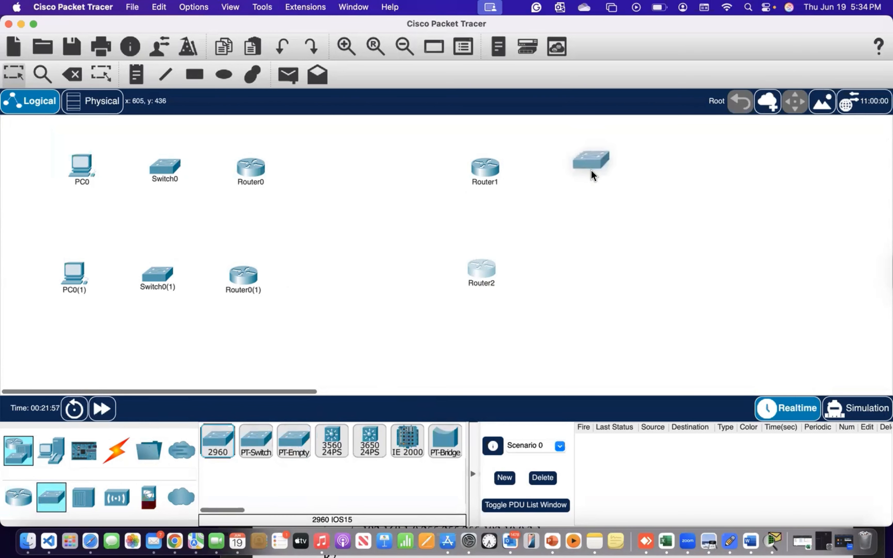
left_click(592, 174)
left_click(218, 441)
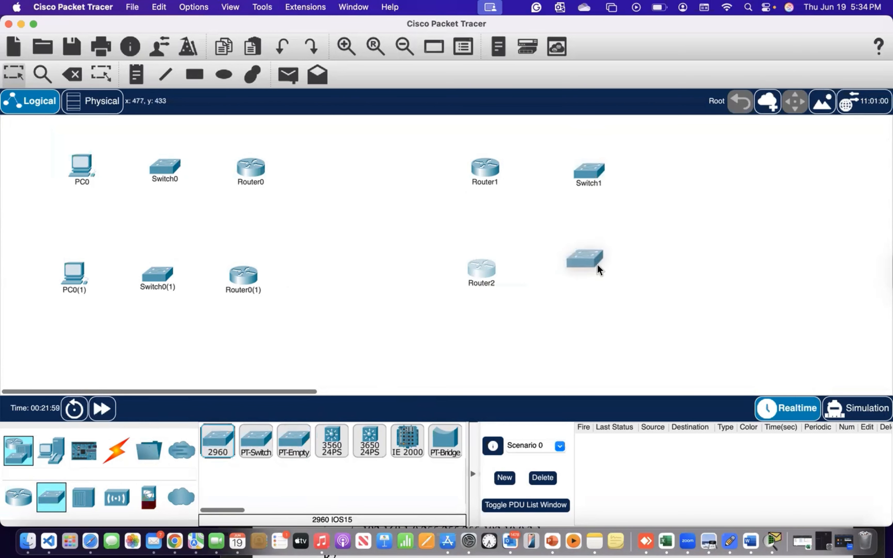
left_click(588, 286)
Step: Add two PCs, one beside Switch1 and one beside Switch2
left_click(51, 450)
left_click(218, 441)
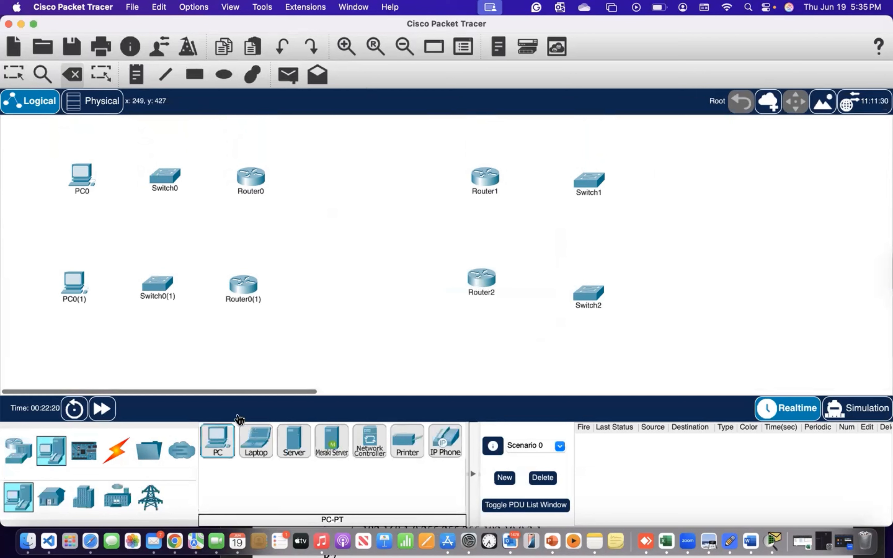
left_click(690, 174)
left_click(218, 441)
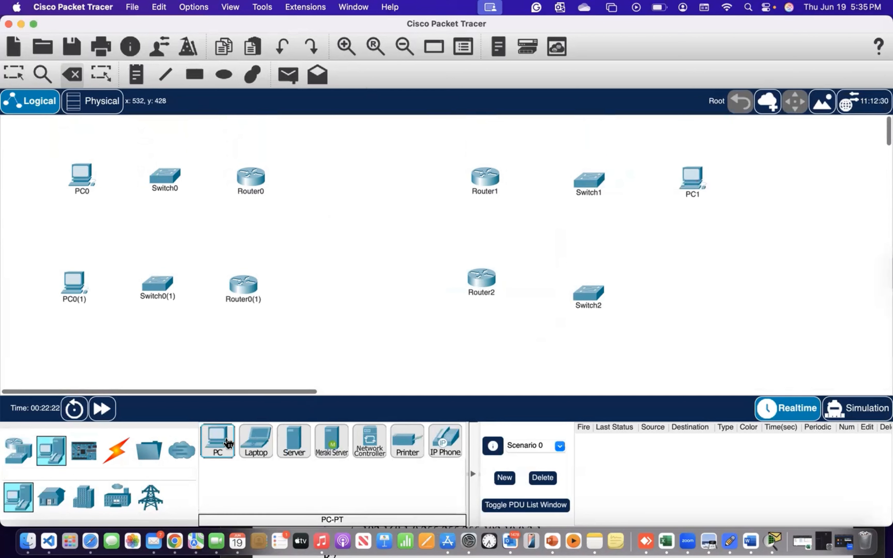
left_click(694, 285)
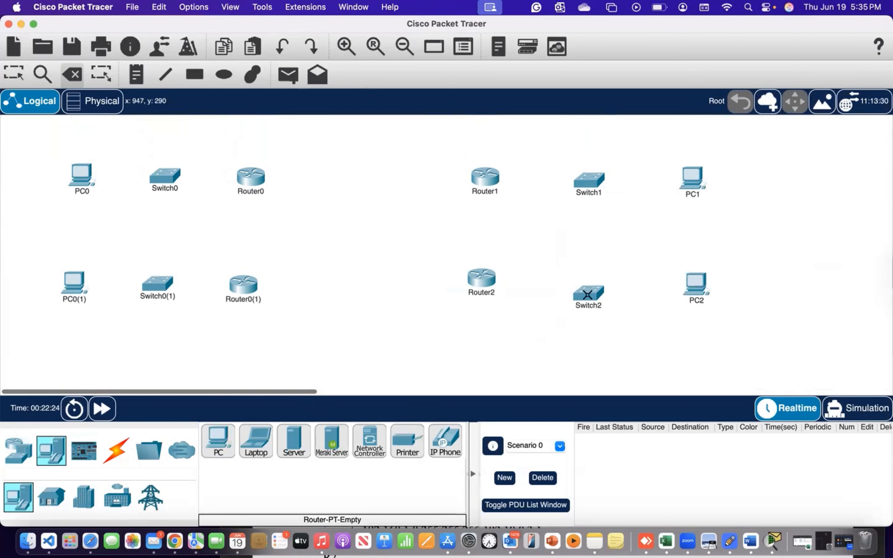
Step: Move PC2 and Switch2 up so they line up with Router2 in the lower row
left_click(24, 99)
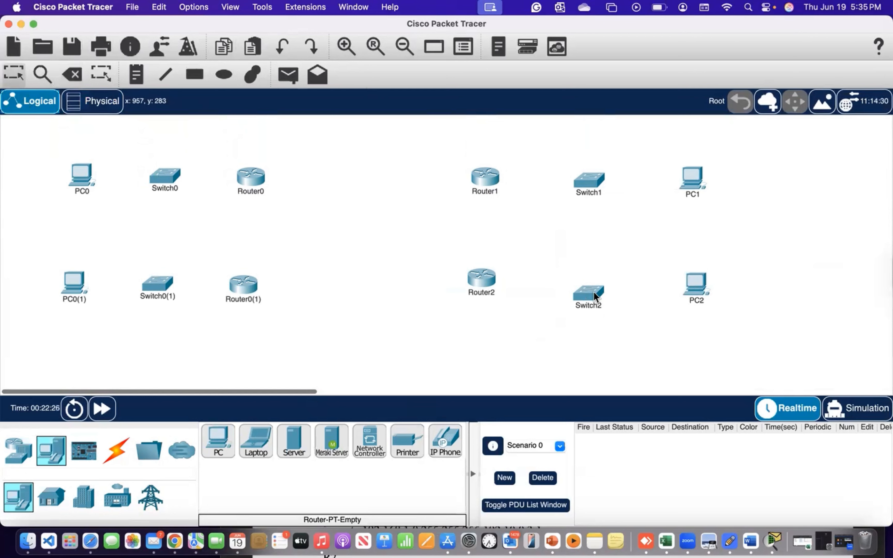
left_click_drag(699, 275, 699, 262)
left_click(736, 257)
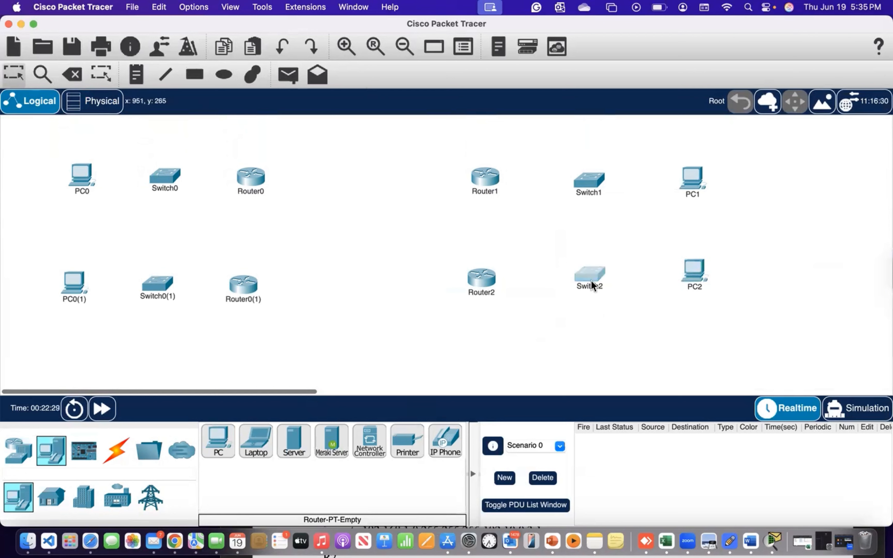
left_click_drag(591, 286, 595, 284)
left_click(480, 377)
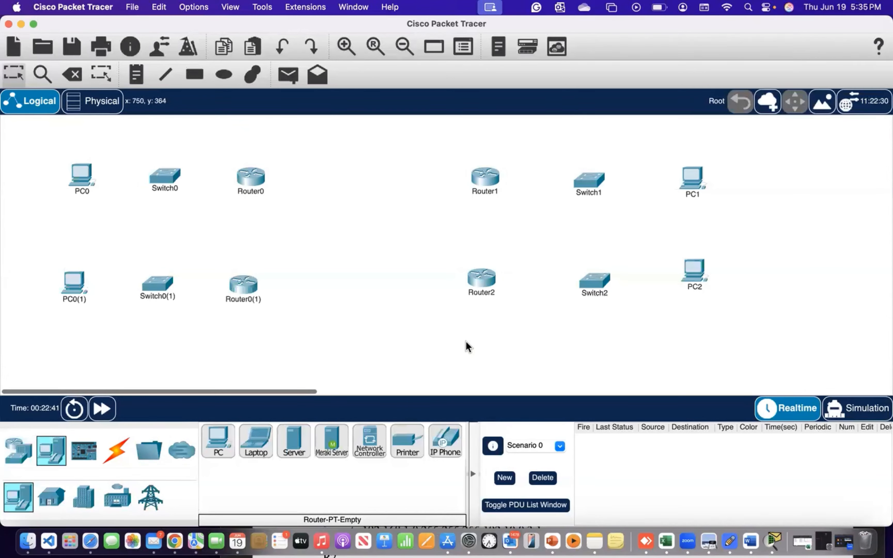
Step: Connect PC0 to Switch0 with an automatically chosen cable type
left_click(115, 451)
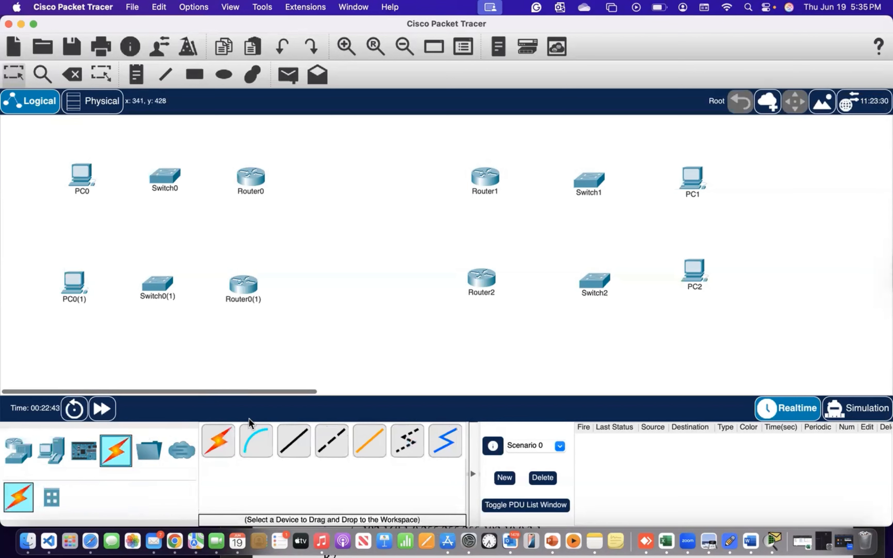
left_click(221, 446)
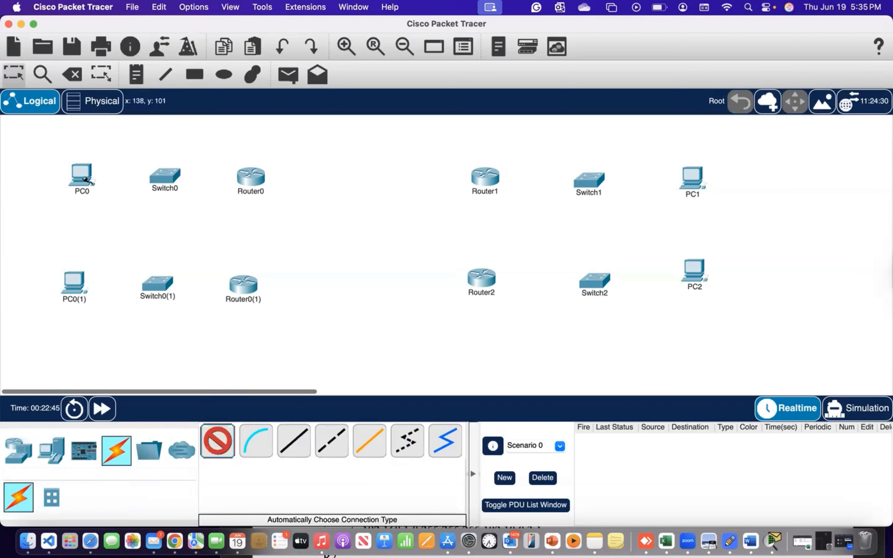
left_click(86, 180)
left_click(163, 183)
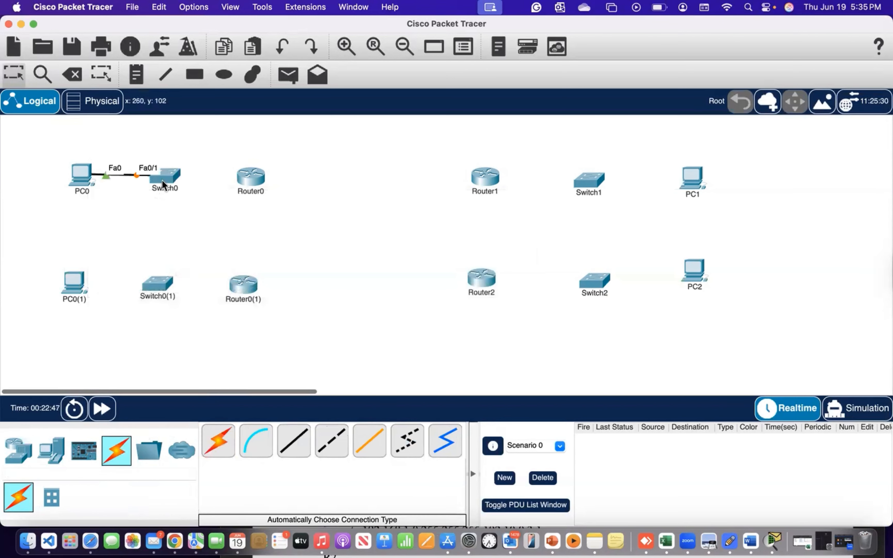
left_click(218, 441)
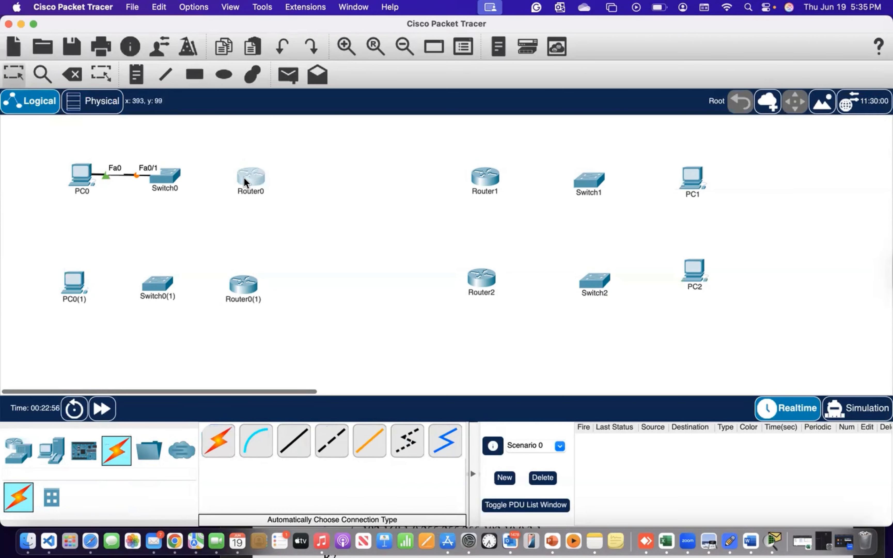
Step: Install PT-ROUTER-NM-1CFE modules in Router0's first five slots and power the router on
left_click(243, 177)
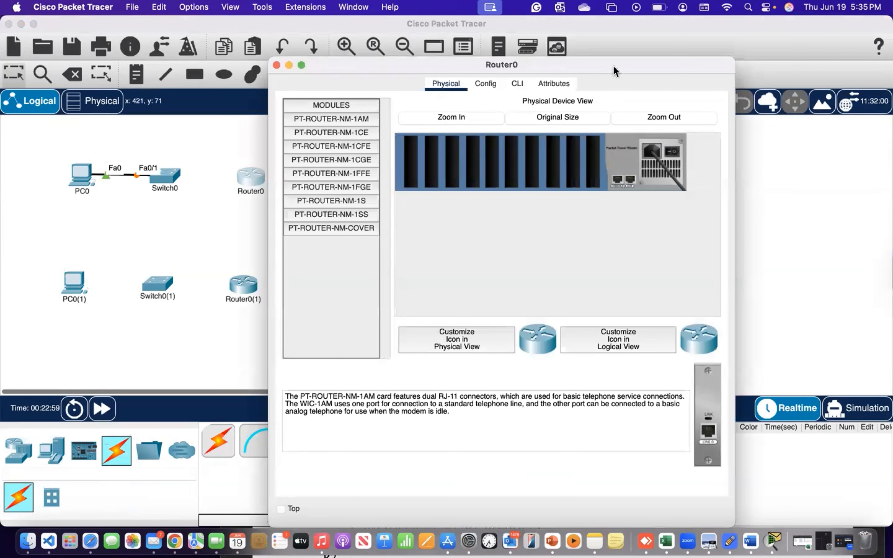
left_click_drag(613, 66, 685, 79)
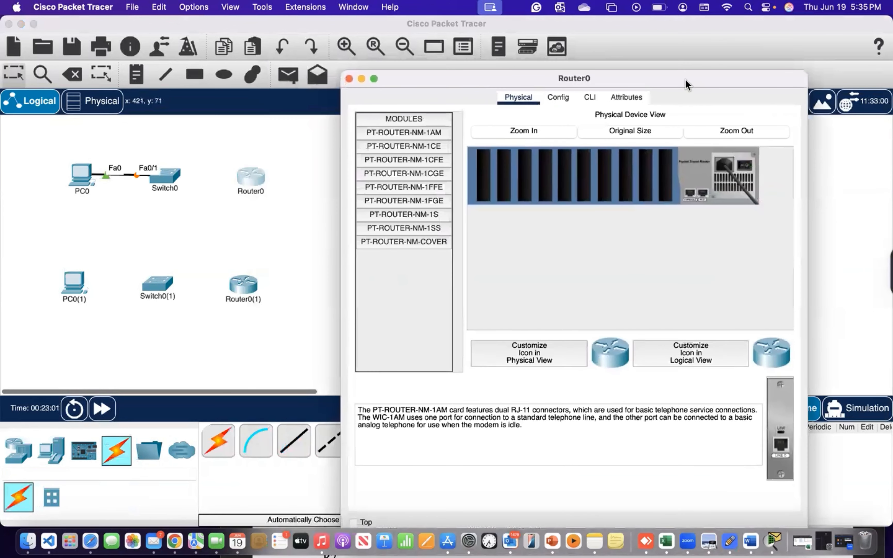
left_click(393, 159)
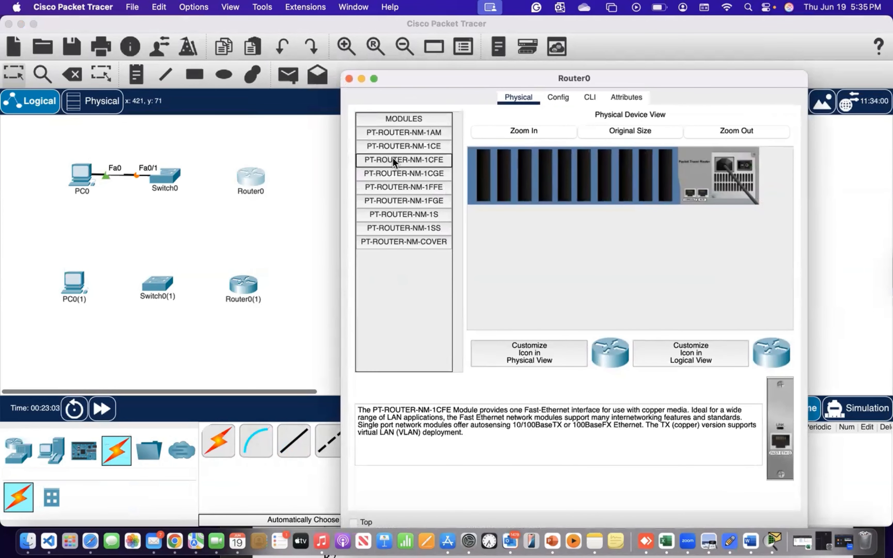
left_click_drag(779, 436, 484, 175)
left_click_drag(788, 411, 503, 184)
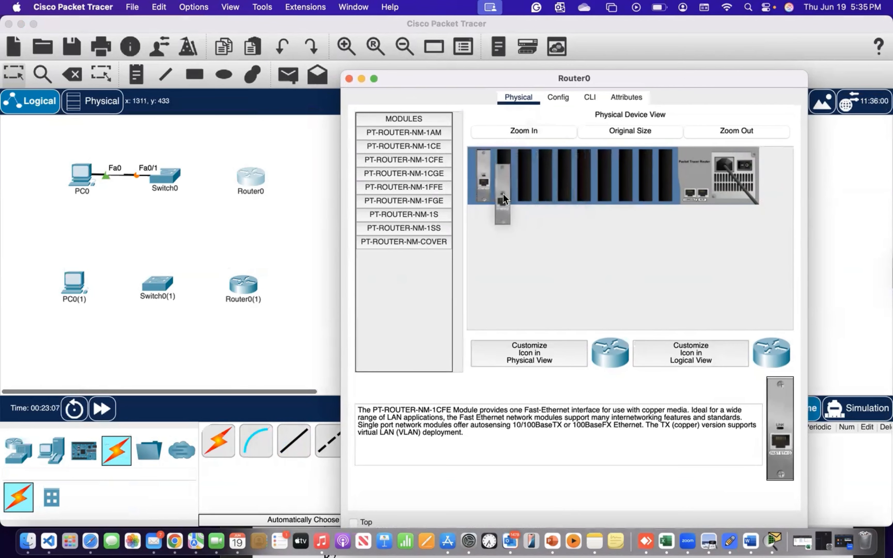
left_click_drag(779, 410, 526, 180)
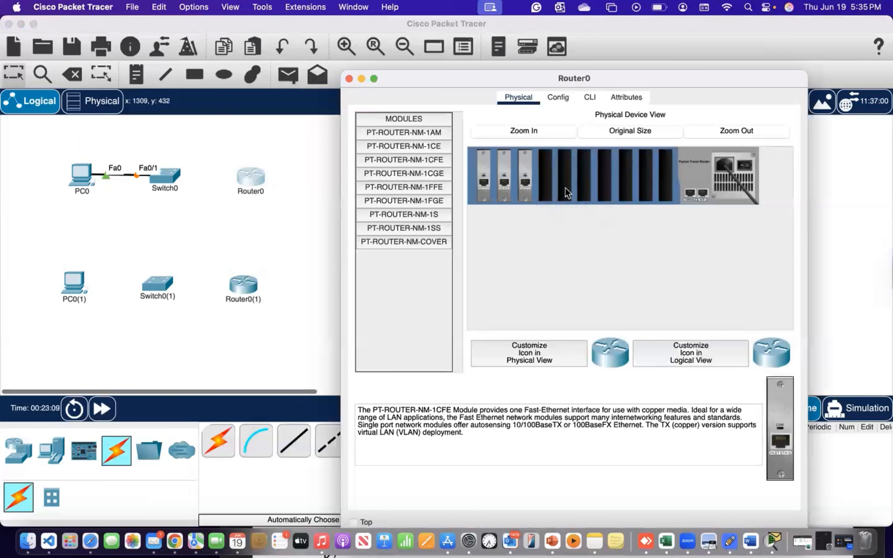
left_click_drag(783, 413, 547, 180)
left_click_drag(781, 405, 564, 177)
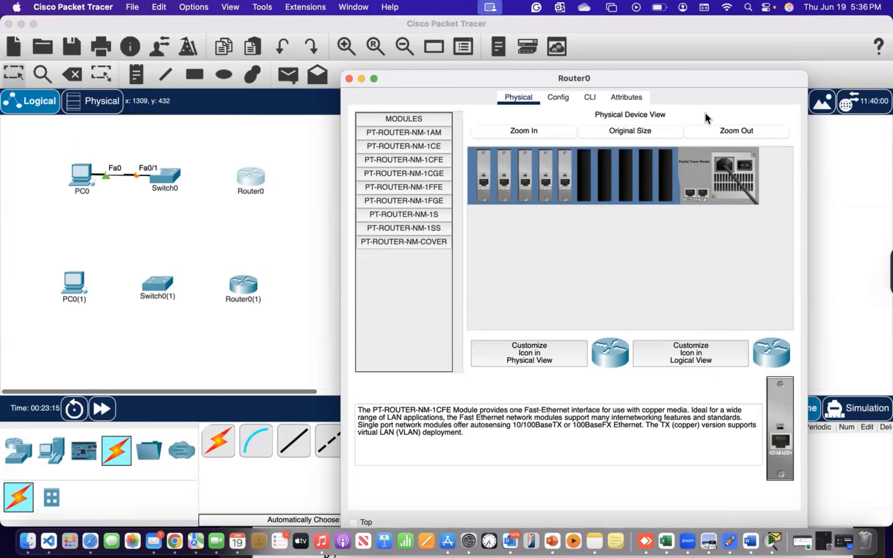
left_click(743, 166)
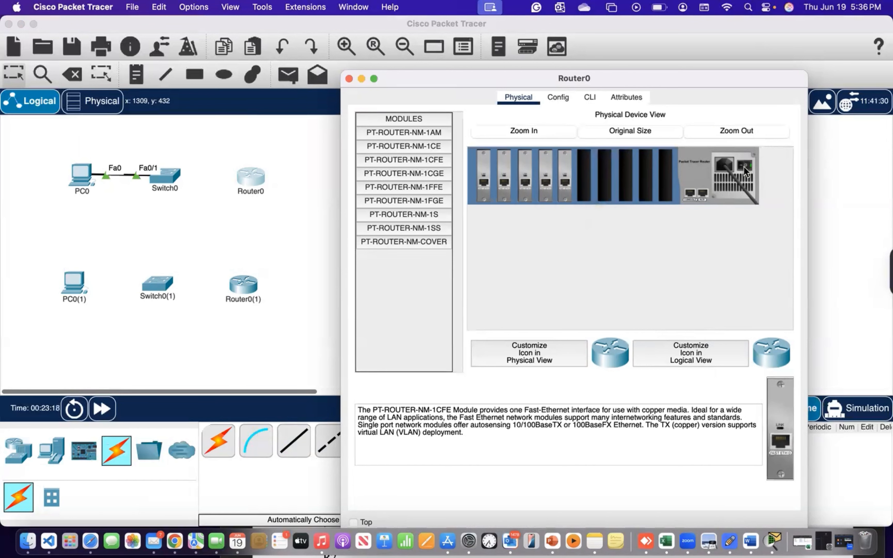
Step: Install PT-ROUTER-NM-1AM modules in Router0(1)'s first five slots and power the router on
left_click(298, 207)
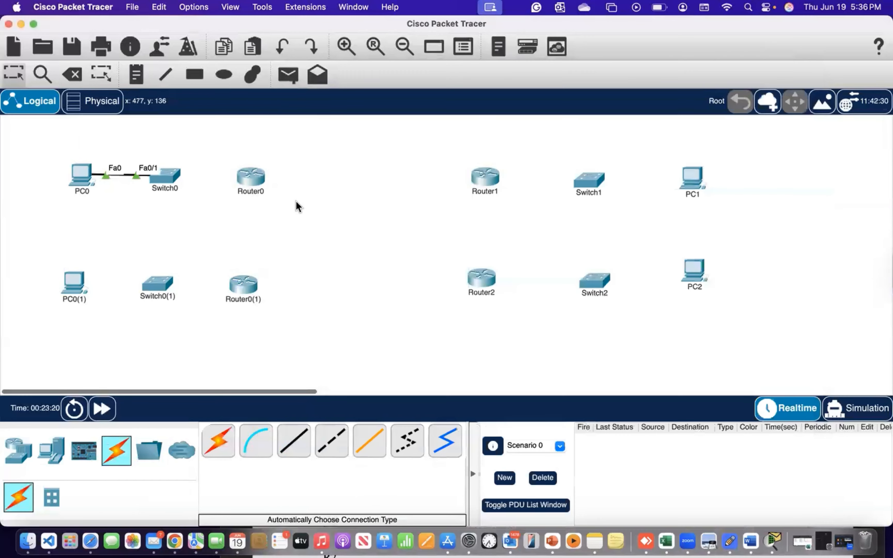
left_click(245, 284)
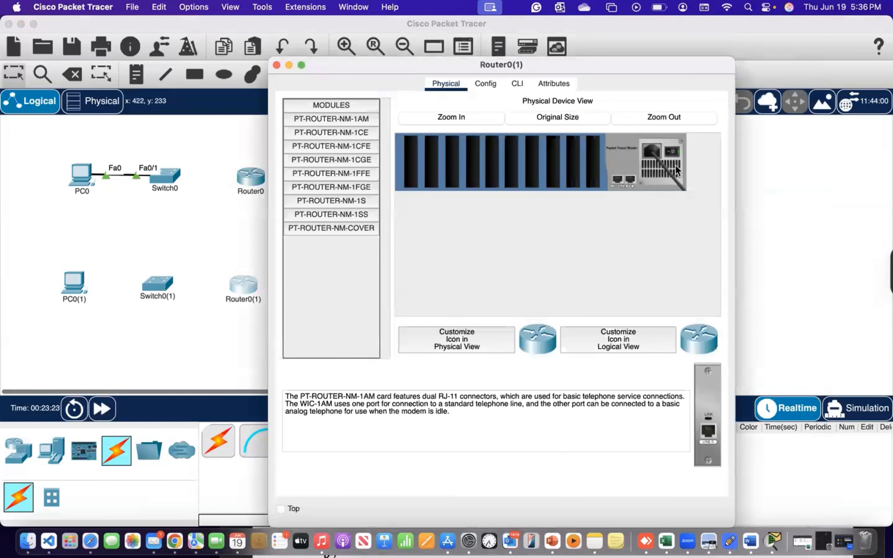
left_click_drag(705, 410, 410, 162)
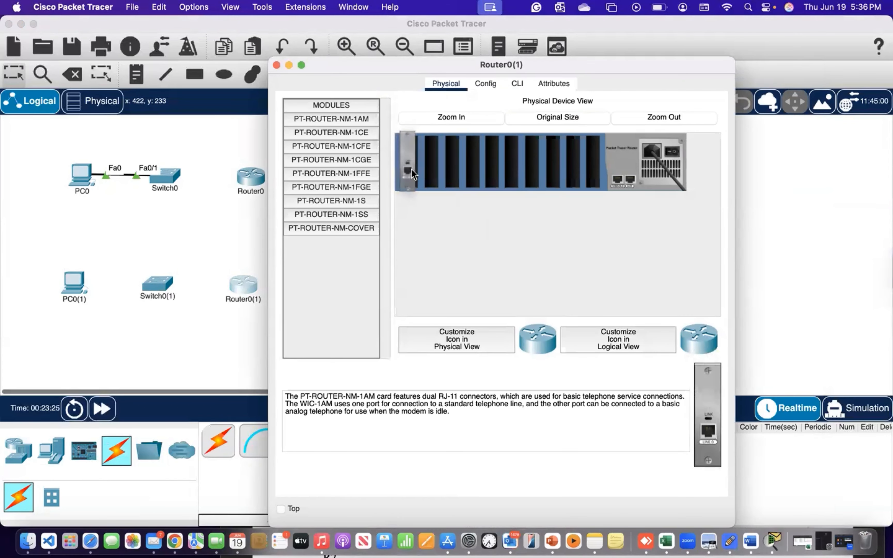
left_click_drag(697, 424, 432, 163)
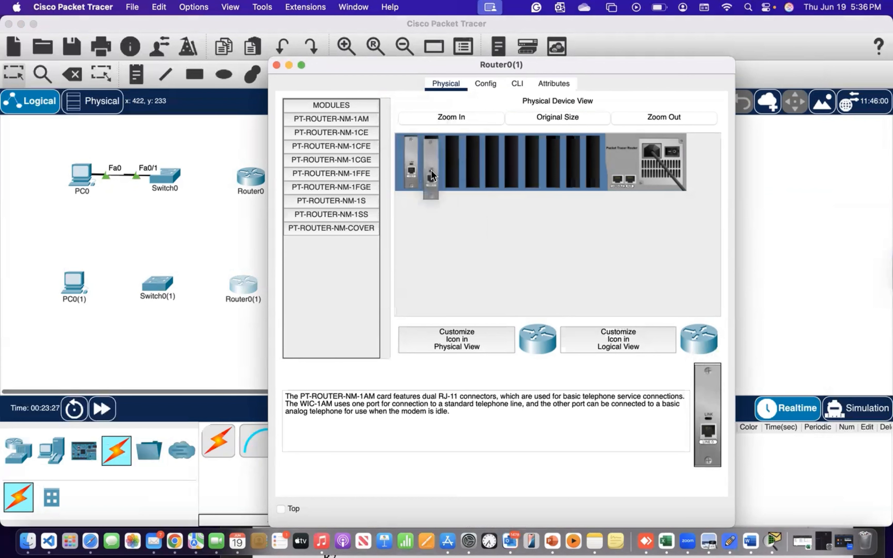
left_click_drag(702, 417, 453, 162)
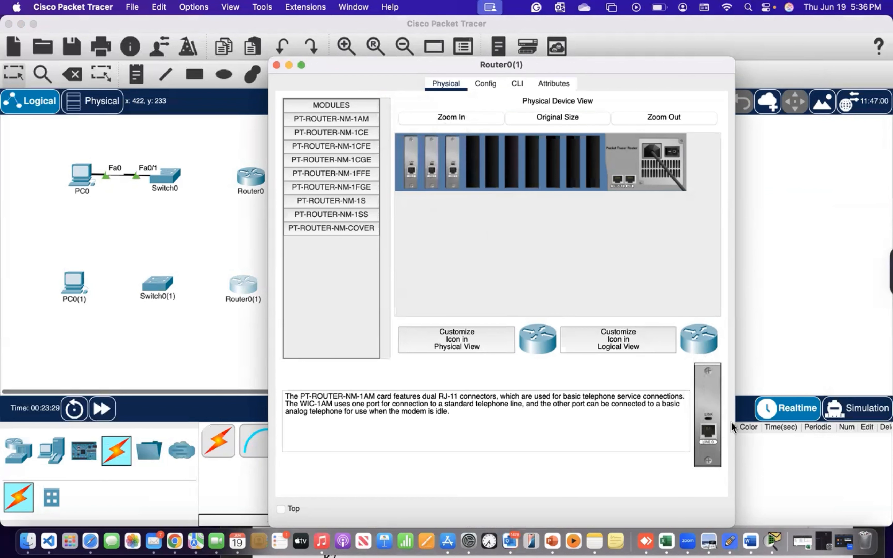
left_click_drag(706, 424, 473, 163)
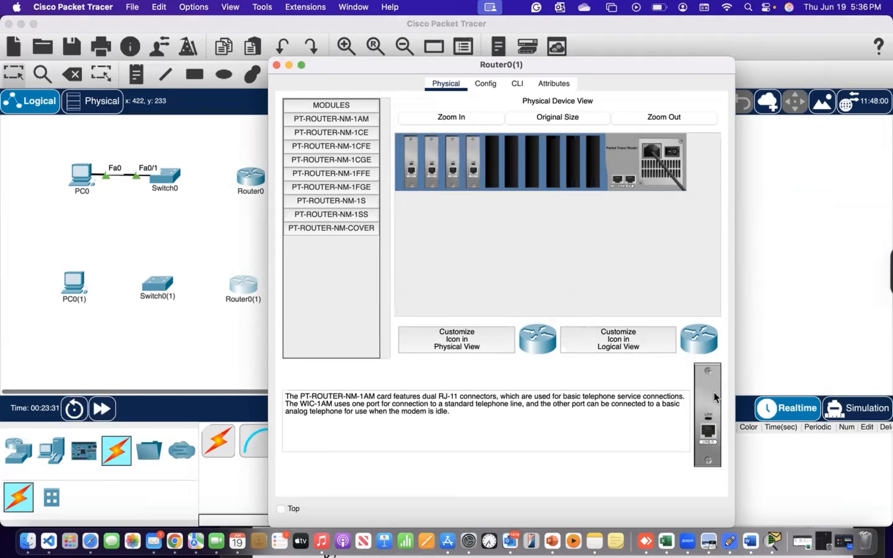
left_click_drag(705, 416, 493, 163)
left_click(672, 152)
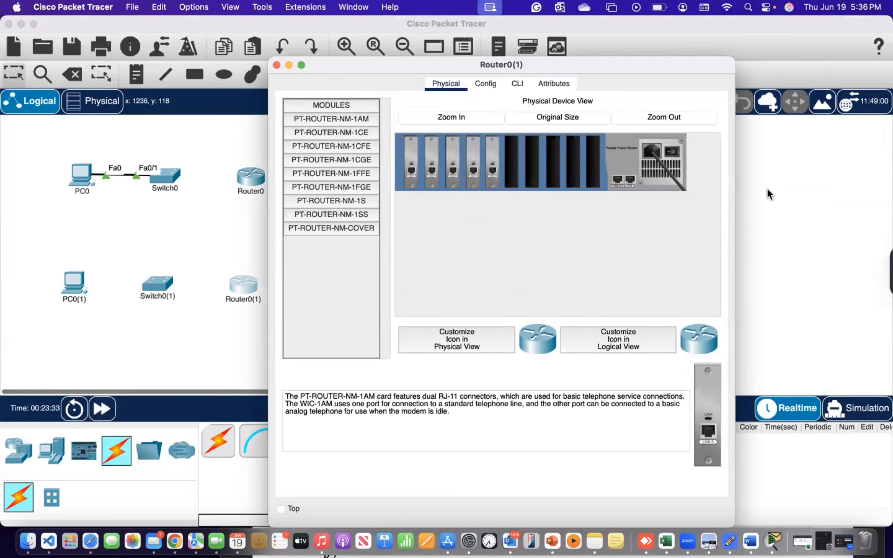
left_click(767, 190)
Step: Install PT-ROUTER-NM-1CFE modules in Router2's first five slots and power the router on
left_click(477, 271)
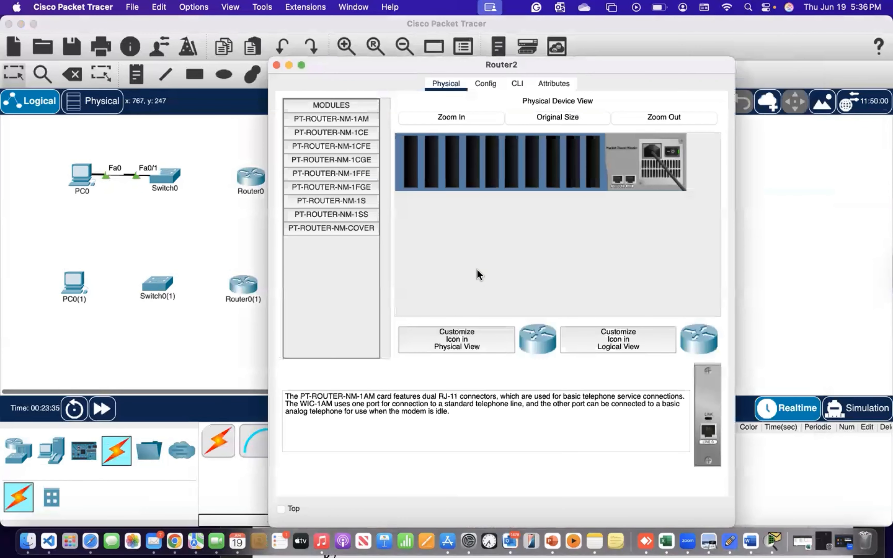
left_click(512, 89)
left_click(481, 85)
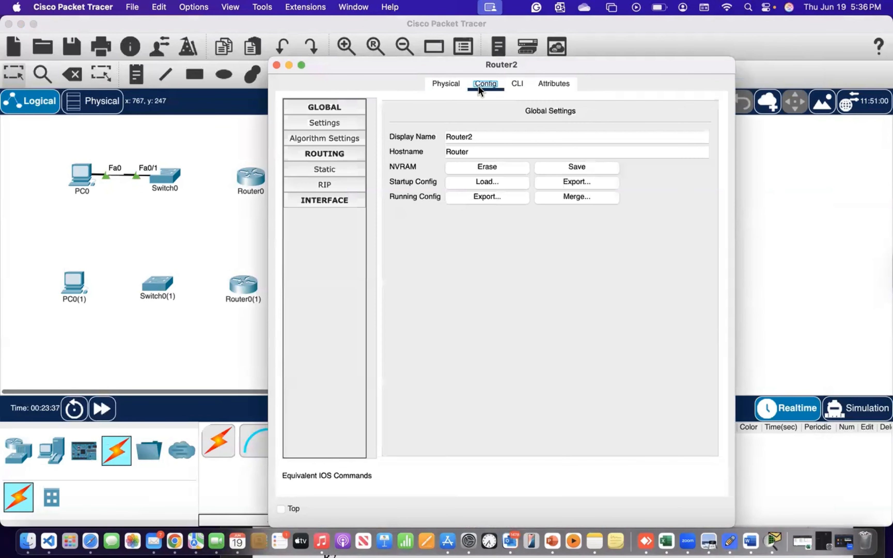
left_click(447, 84)
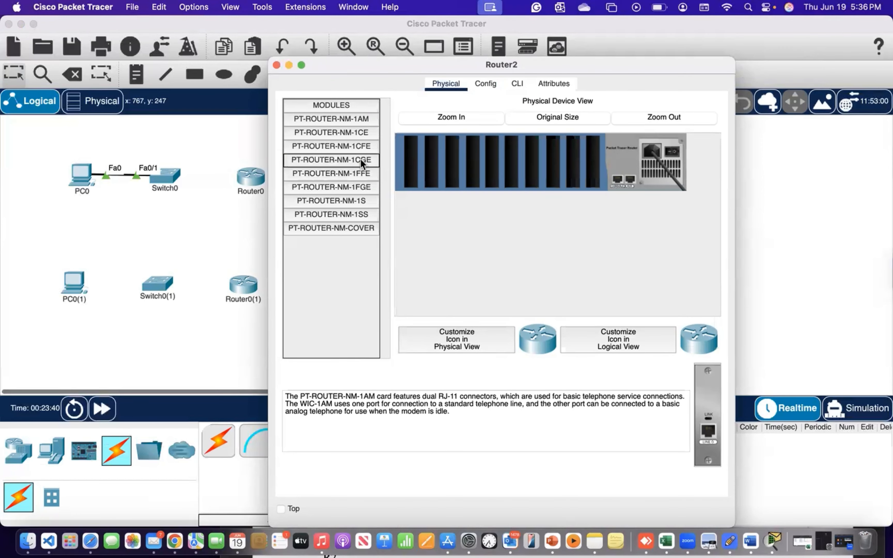
left_click(361, 146)
left_click_drag(706, 413, 412, 160)
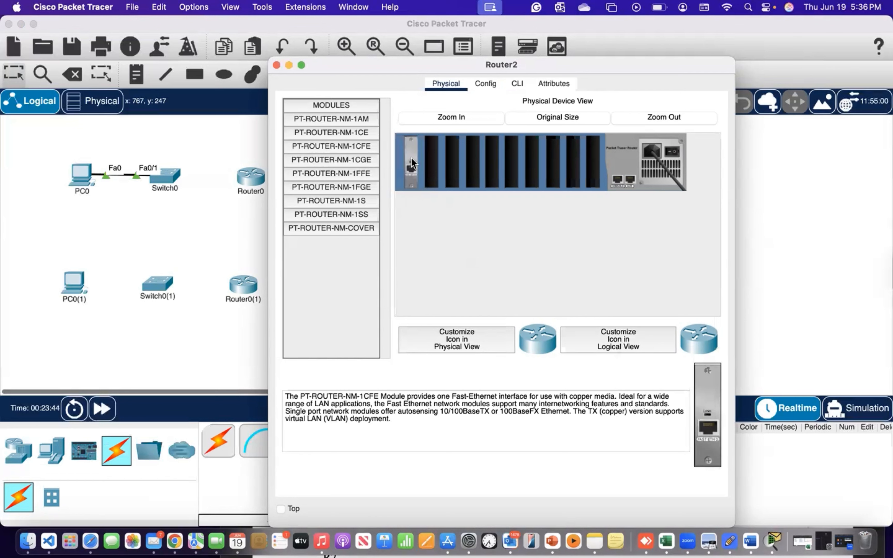
left_click_drag(706, 409, 435, 170)
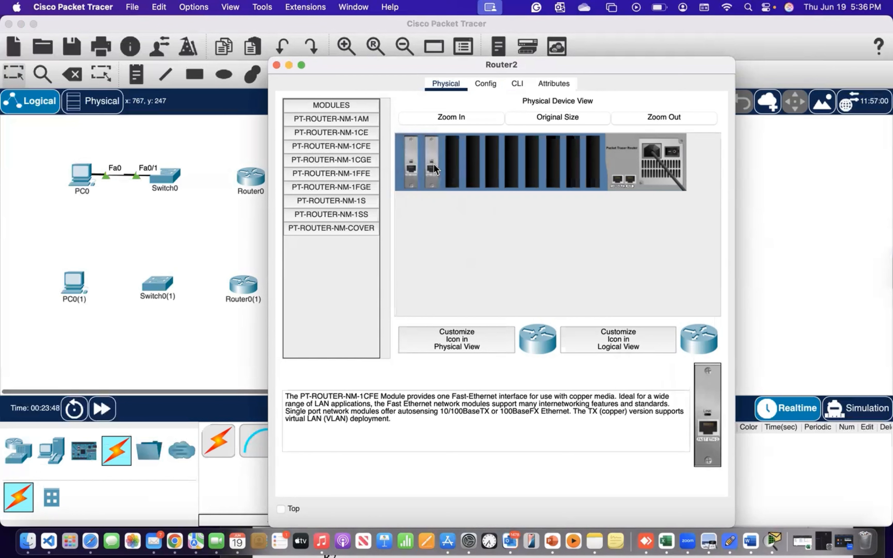
left_click_drag(706, 410, 453, 164)
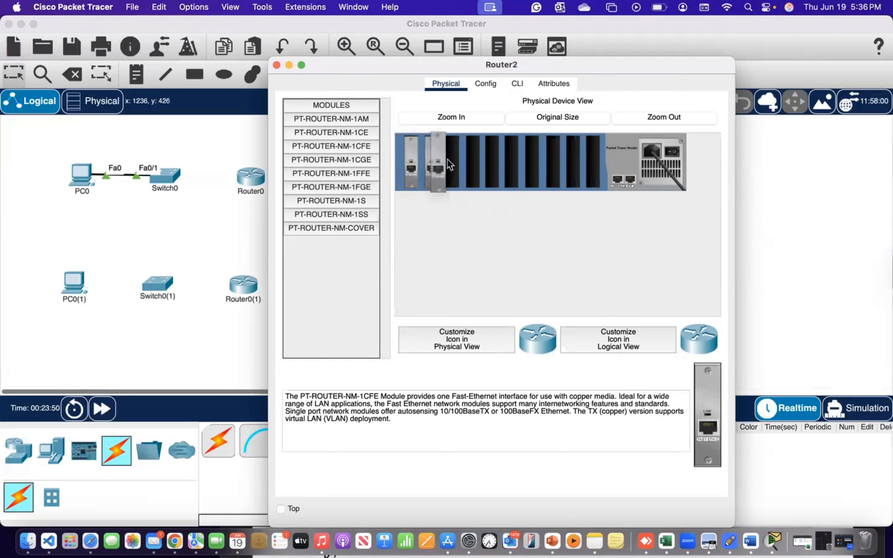
left_click_drag(708, 380, 479, 165)
left_click_drag(711, 389, 492, 164)
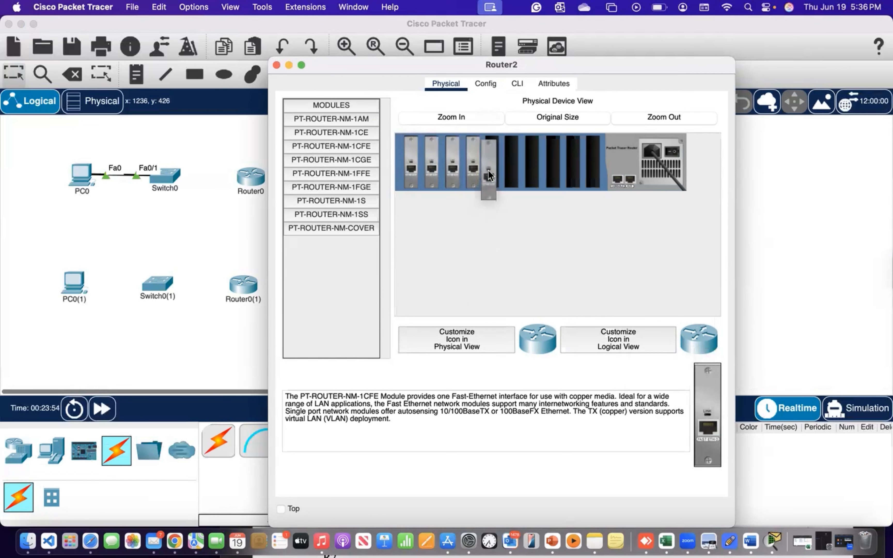
left_click(672, 154)
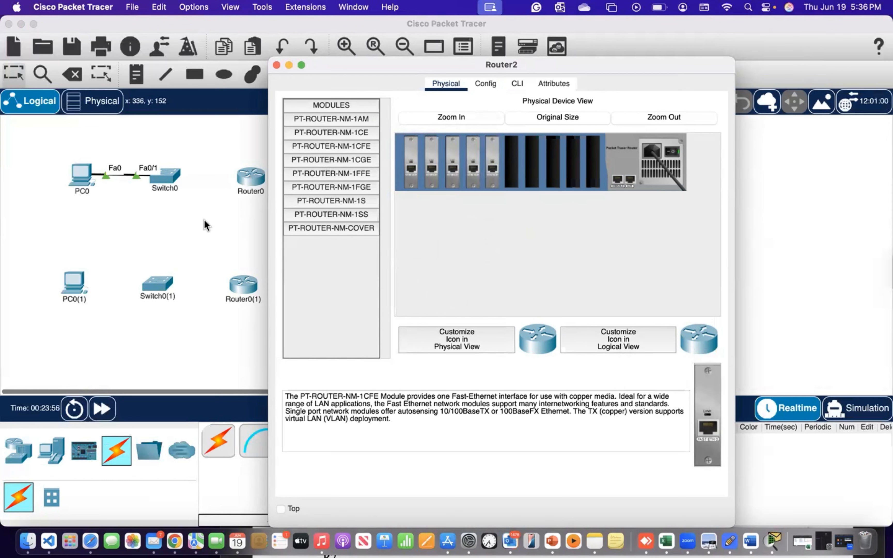
left_click(200, 226)
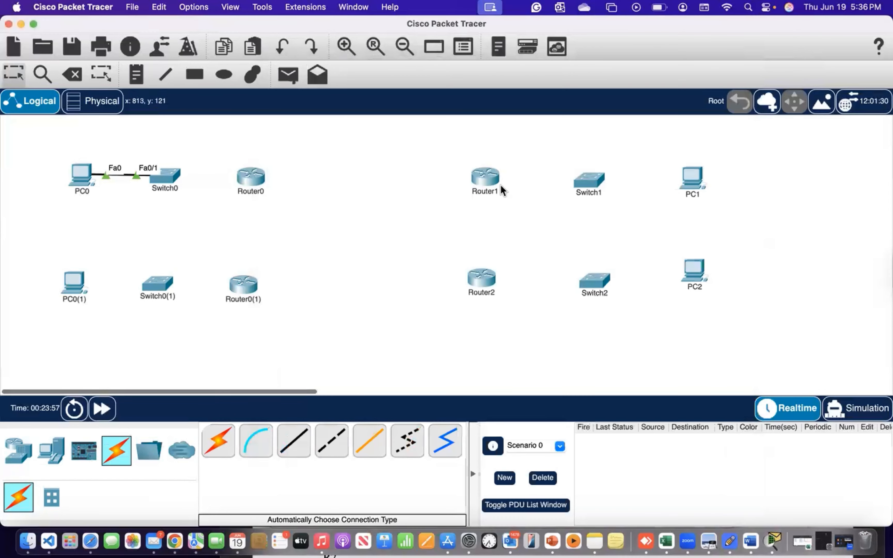
Step: Install PT-ROUTER-NM-1AM modules in Router1's first four slots
left_click(486, 178)
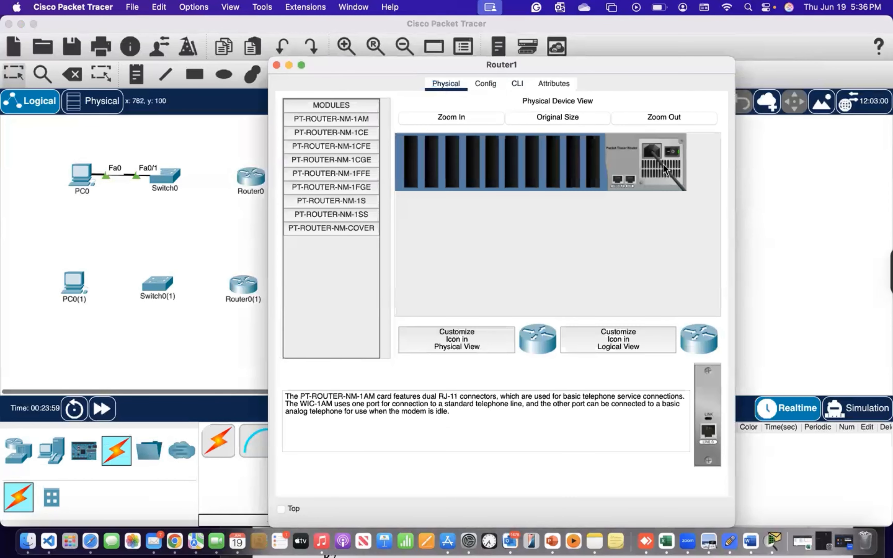
left_click_drag(696, 366, 408, 150)
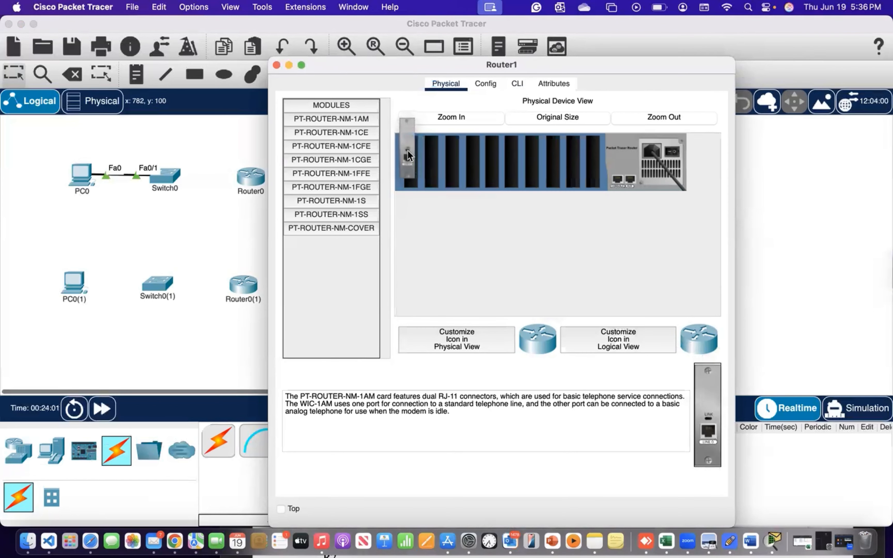
left_click_drag(710, 416, 444, 174)
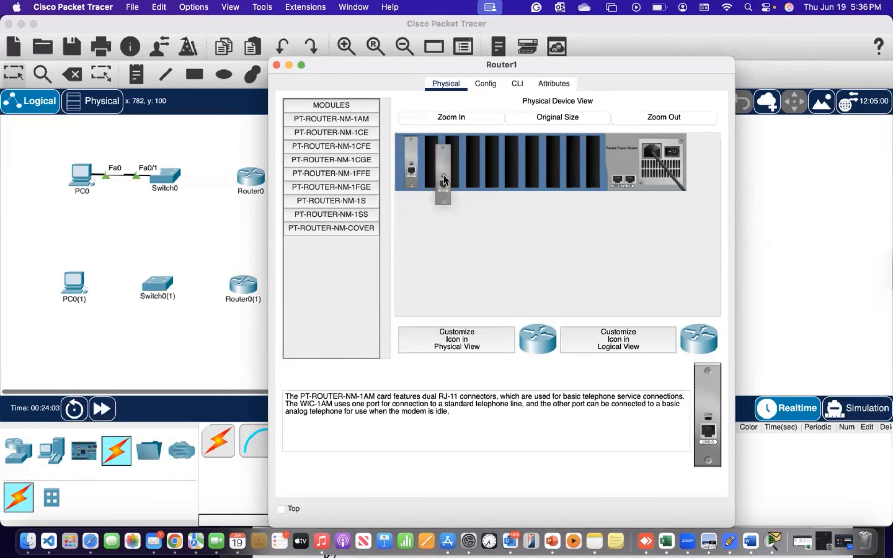
left_click_drag(705, 409, 450, 170)
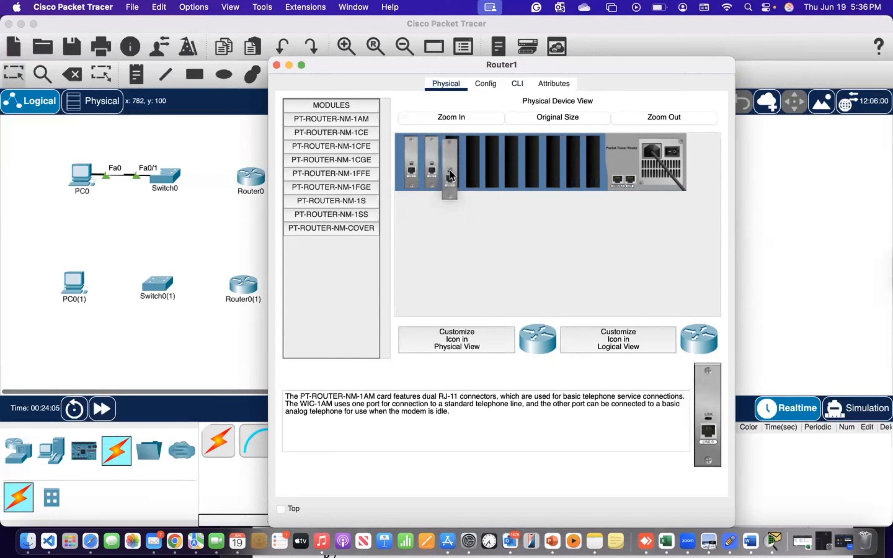
left_click_drag(705, 369, 473, 162)
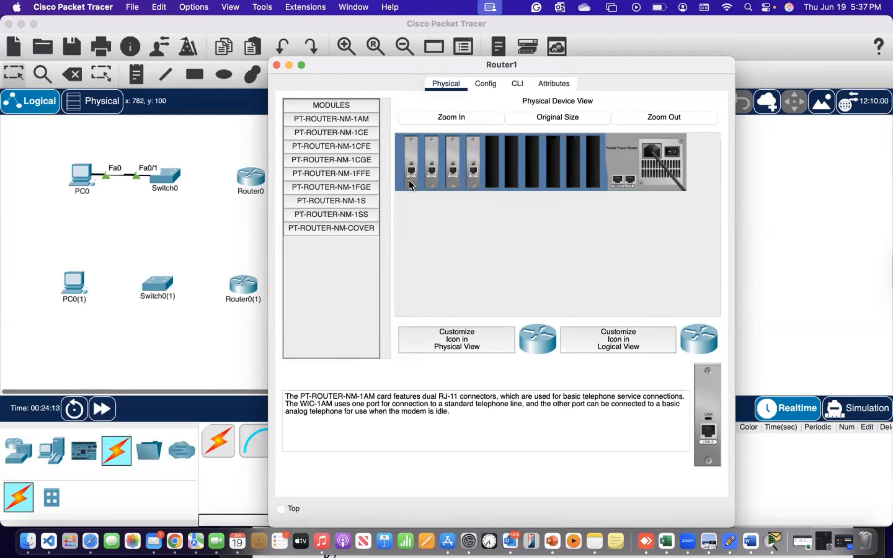
Step: Remove the four PT-ROUTER-NM-1AM modules from Router1
left_click_drag(410, 183, 335, 311)
left_click_drag(435, 151, 320, 290)
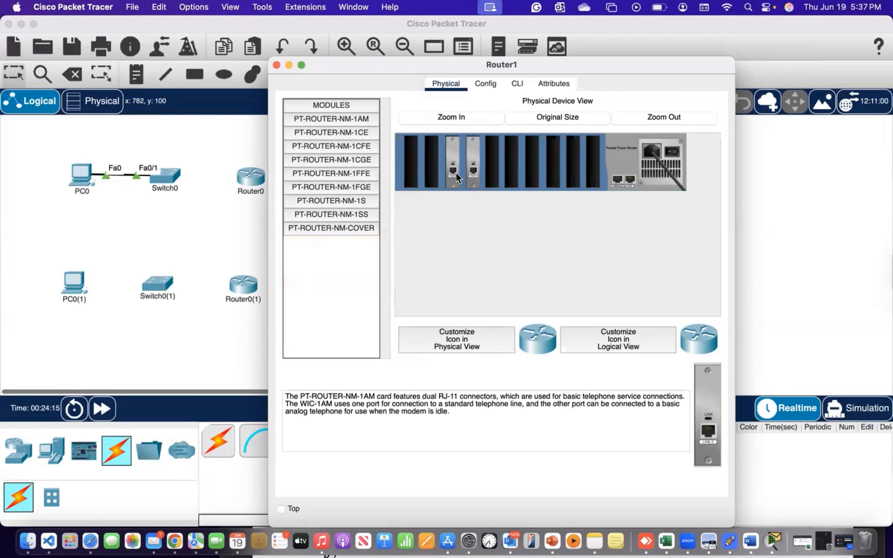
left_click_drag(452, 162, 320, 290)
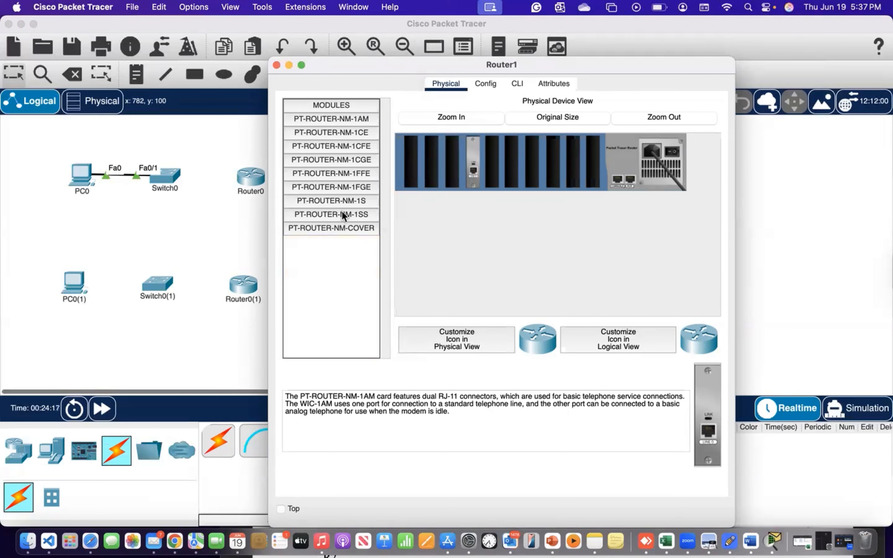
left_click_drag(473, 165, 338, 267)
Step: Install PT-ROUTER-NM-1CFE modules in Router1's first five slots and power the router on
left_click(362, 146)
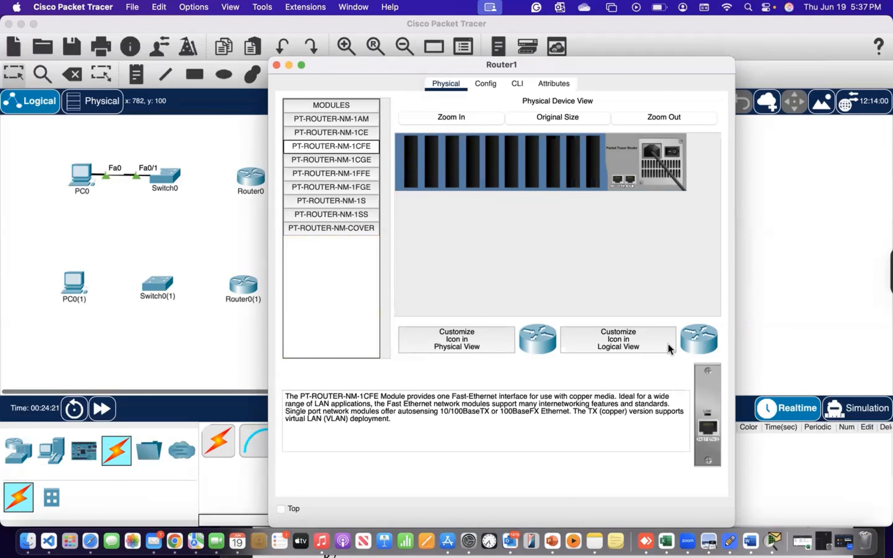
left_click_drag(363, 147, 410, 167)
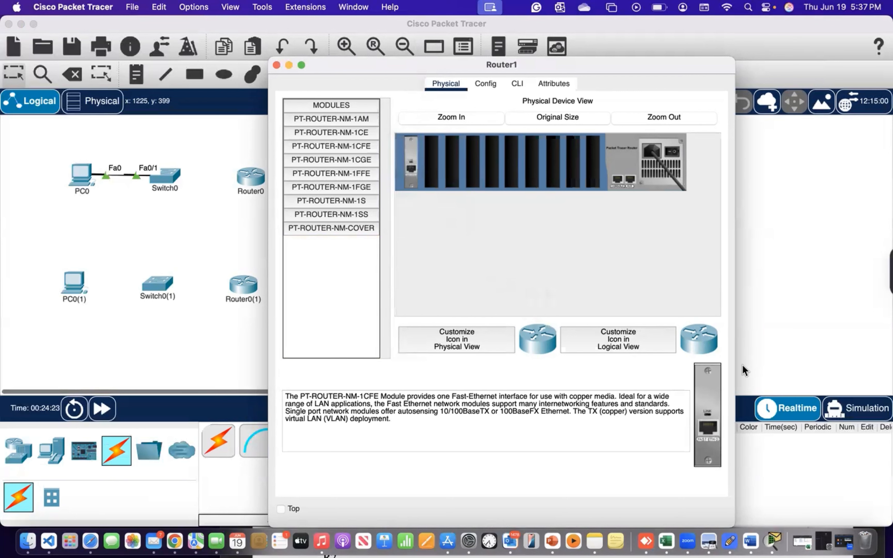
left_click_drag(709, 384, 428, 169)
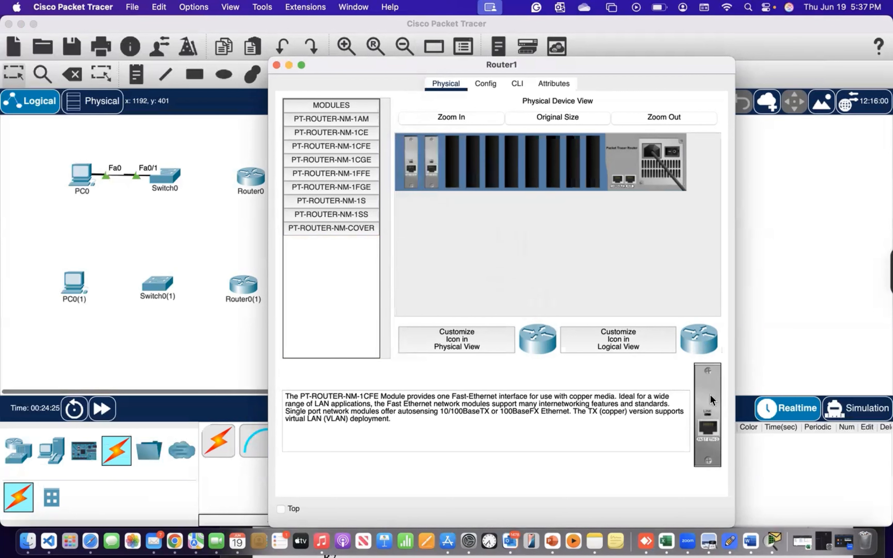
left_click_drag(710, 394, 452, 170)
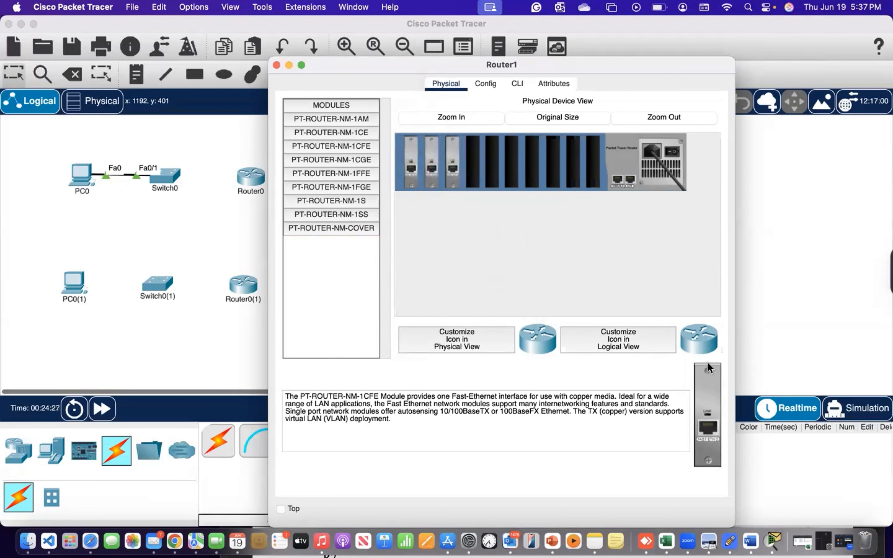
left_click_drag(709, 384, 474, 168)
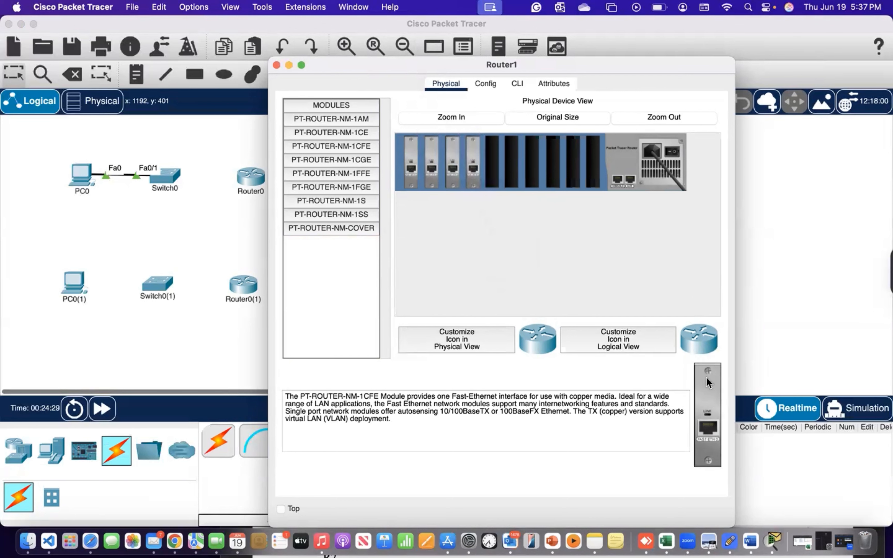
left_click_drag(710, 384, 496, 169)
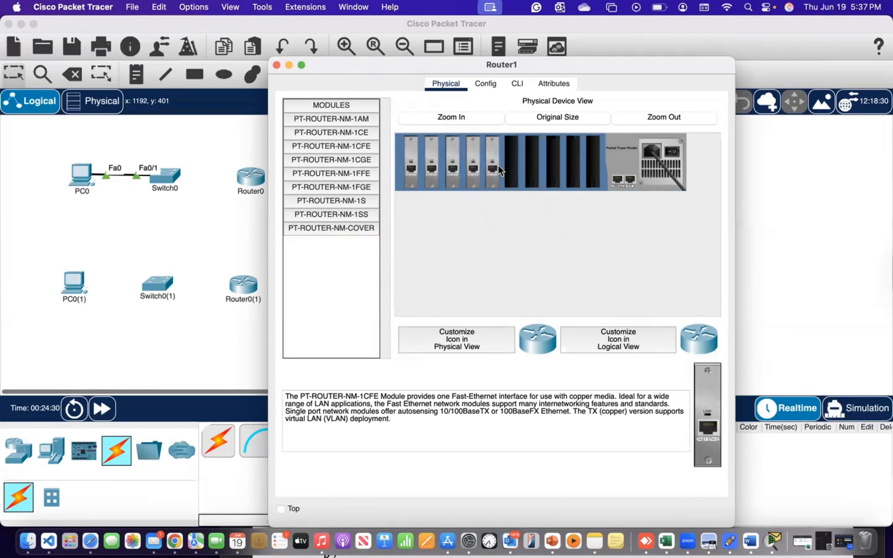
left_click(674, 153)
left_click(796, 213)
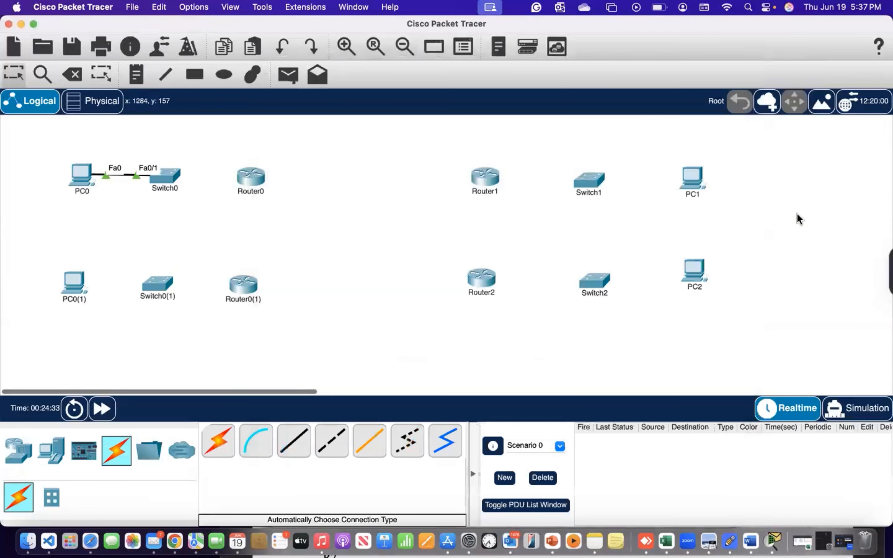
Step: Power off Router2 and remove all five PT-ROUTER-NM-1CFE modules from it
left_click(481, 279)
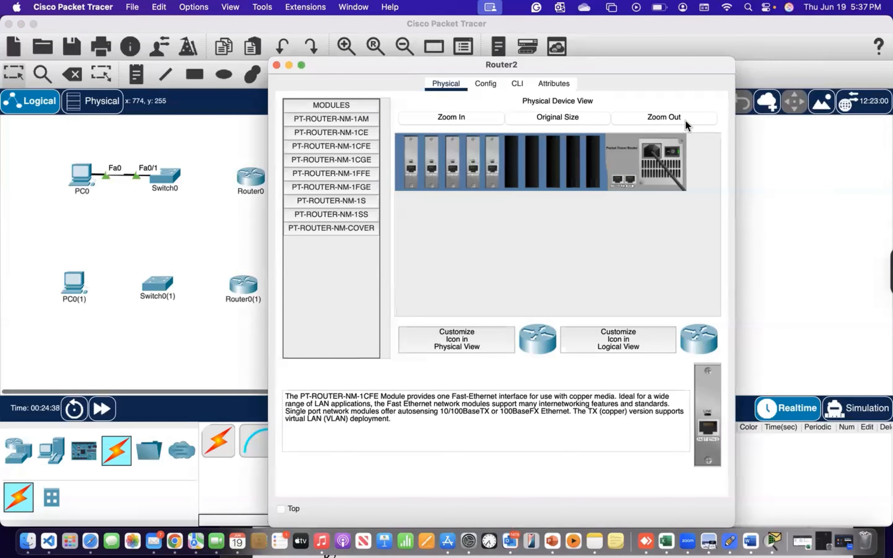
left_click(670, 152)
left_click_drag(411, 164, 359, 302)
left_click_drag(430, 177, 430, 177)
left_click_drag(347, 257, 348, 258)
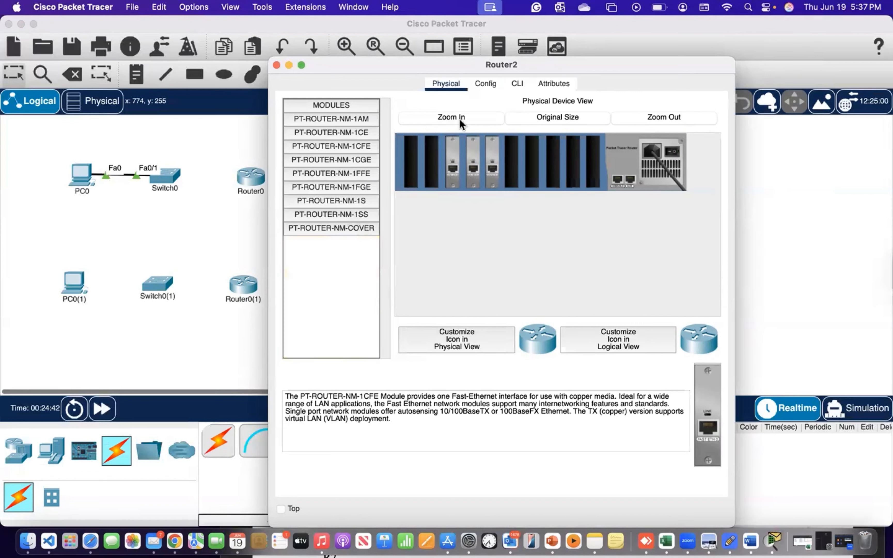
left_click_drag(449, 162, 317, 308)
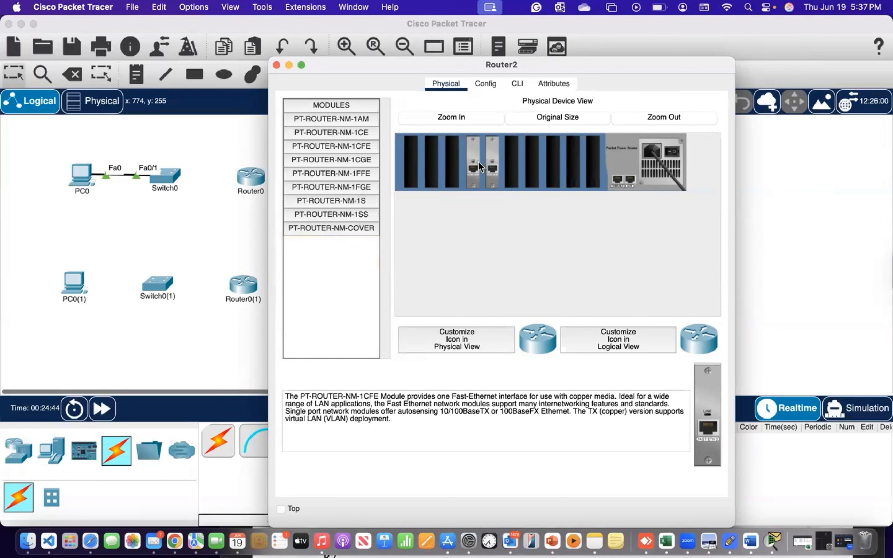
left_click_drag(478, 161, 338, 228)
left_click_drag(492, 148, 294, 295)
Step: Install PT-ROUTER-NM-1CFE modules in Router2's first five slots, power the router on and close its window
left_click_drag(711, 399, 449, 183)
left_click_drag(707, 413, 473, 166)
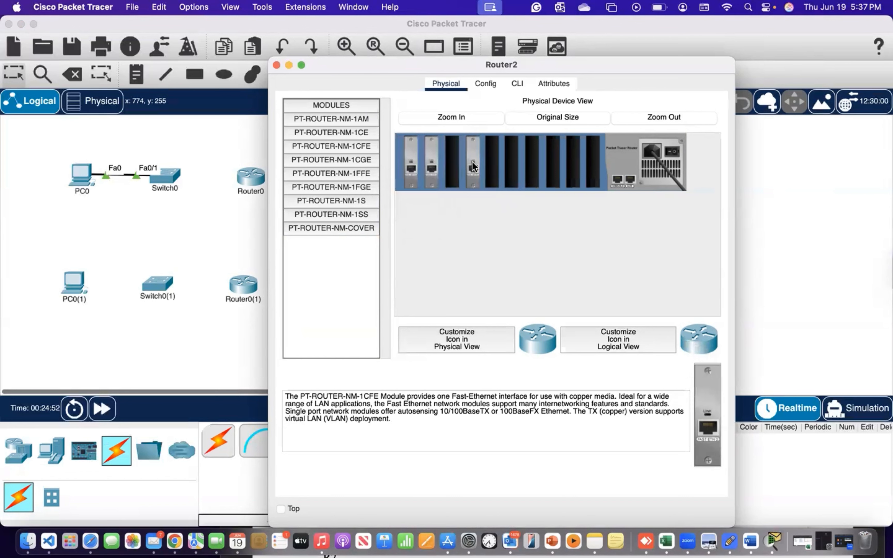
left_click_drag(707, 413, 492, 166)
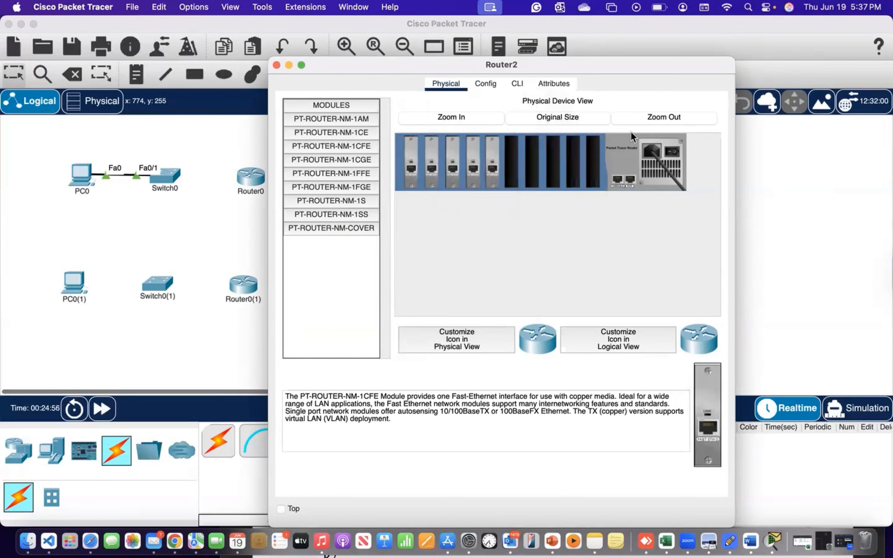
left_click(679, 153)
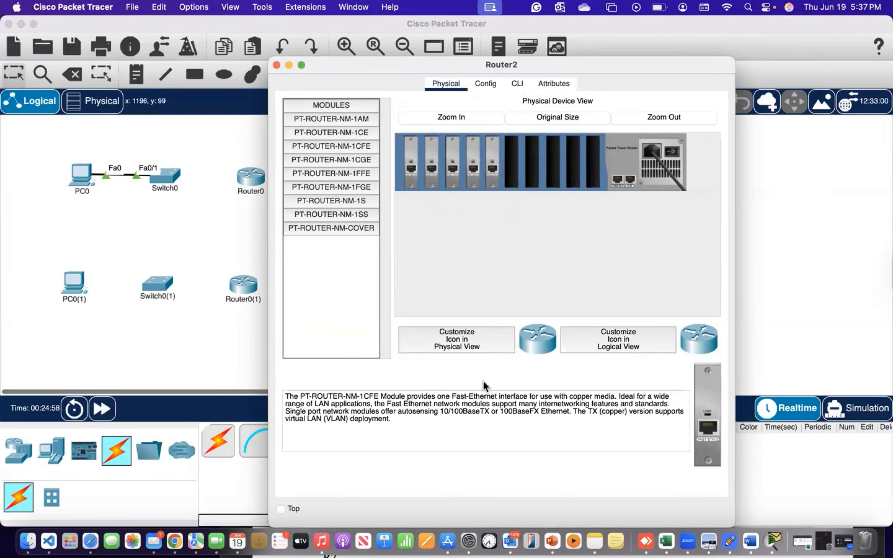
key("super+w")
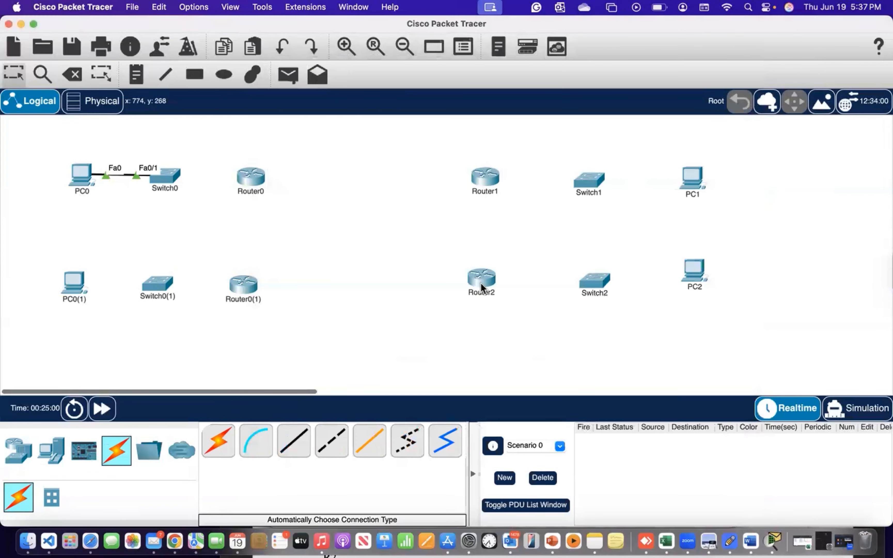
Step: Power off Router0(1) and remove all five installed modules from its slots
mouse_move(482, 287)
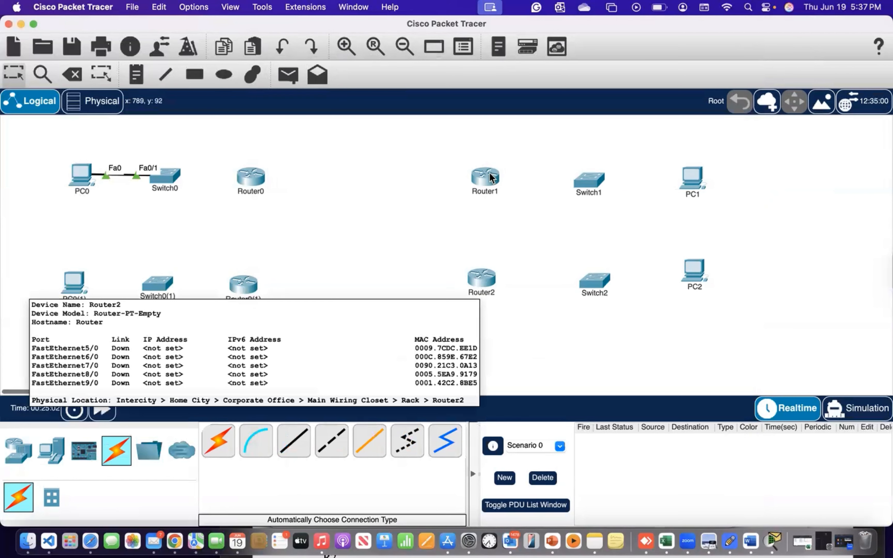
mouse_move(492, 178)
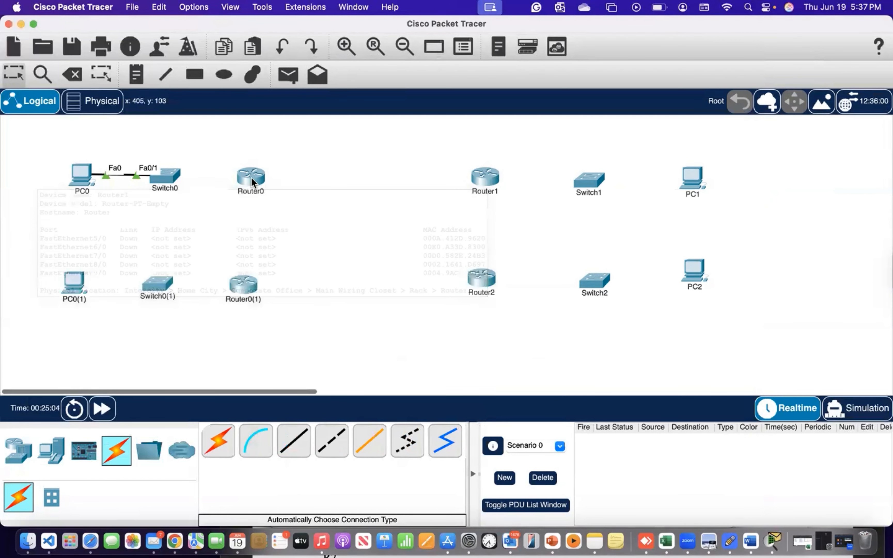
mouse_move(253, 182)
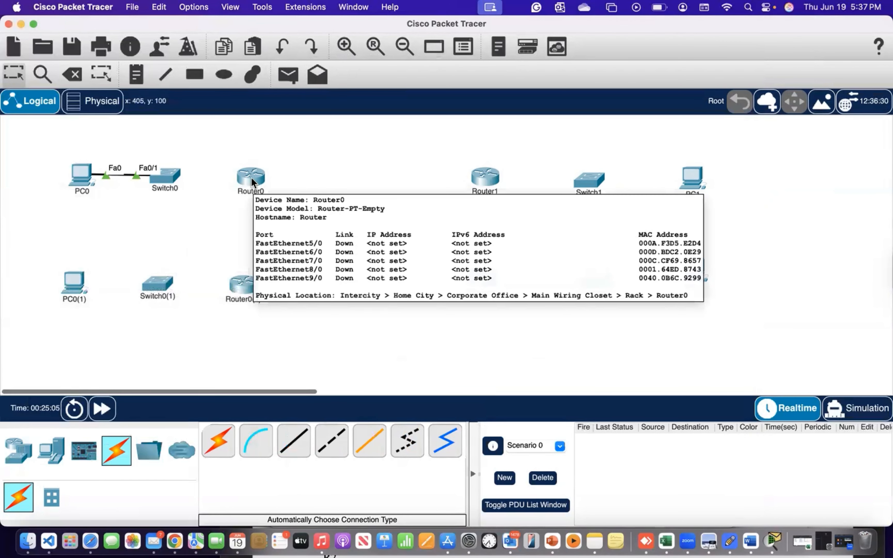
left_click(243, 287)
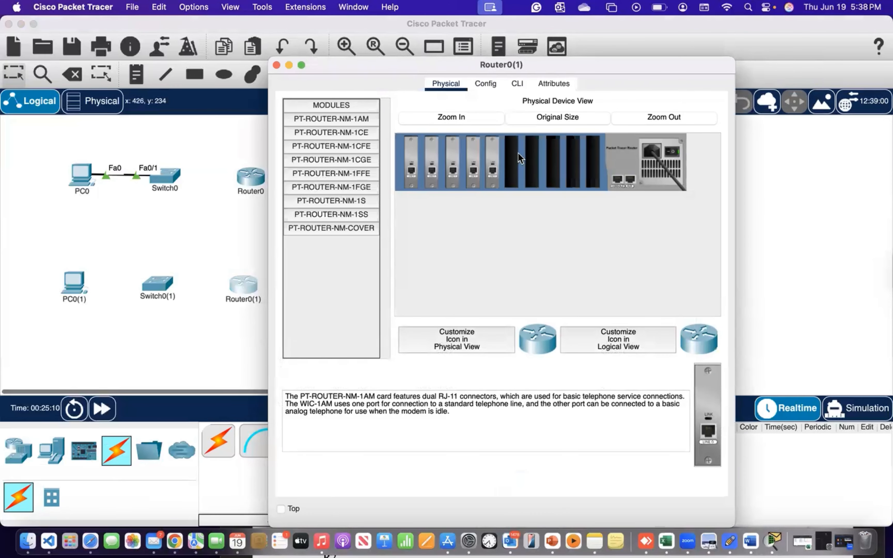
left_click(679, 151)
left_click_drag(411, 154, 333, 273)
left_click_drag(452, 170, 306, 330)
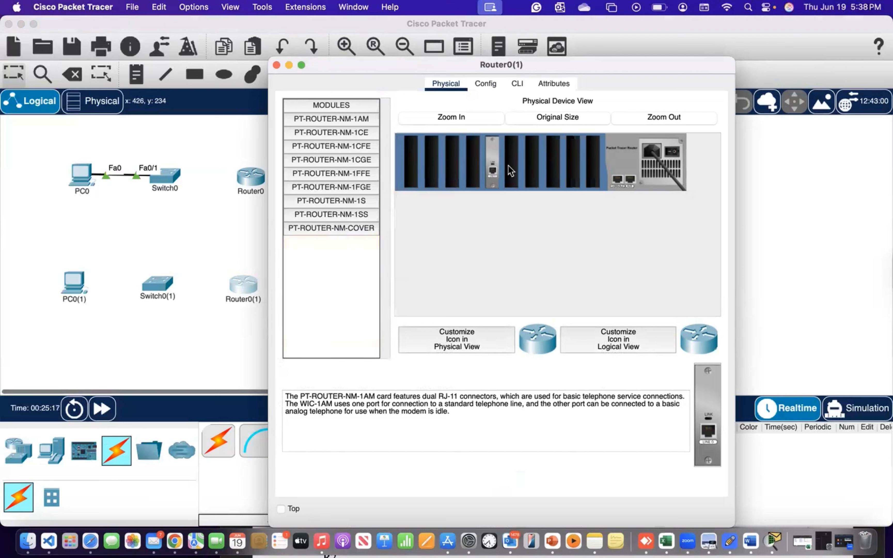
left_click_drag(450, 218, 334, 295)
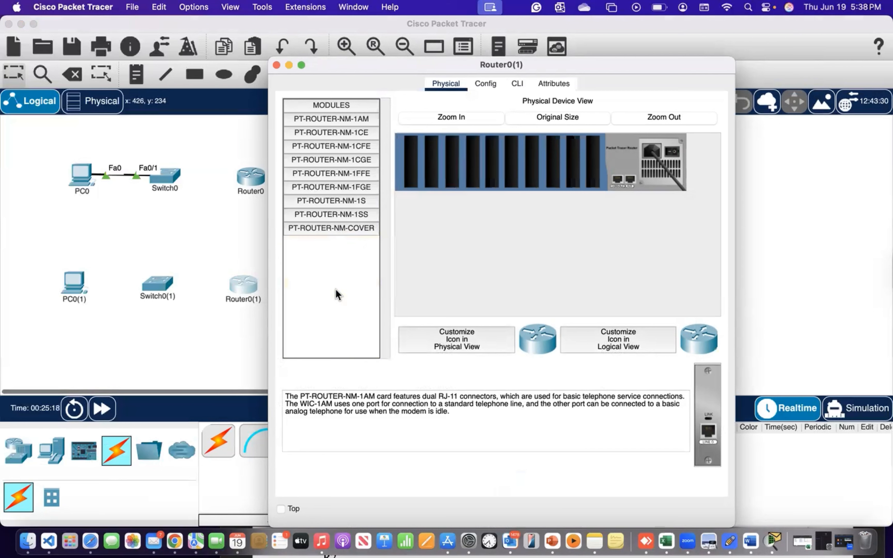
Step: Install PT-ROUTER-NM-1CFE modules in Router0(1)'s first five slots and return to the topology
left_click(360, 147)
left_click_drag(712, 386, 411, 162)
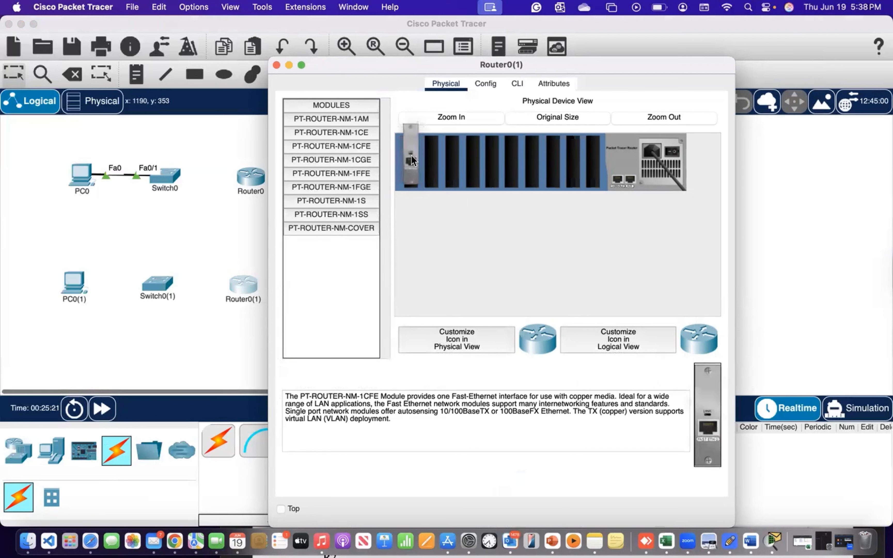
left_click_drag(713, 383, 440, 170)
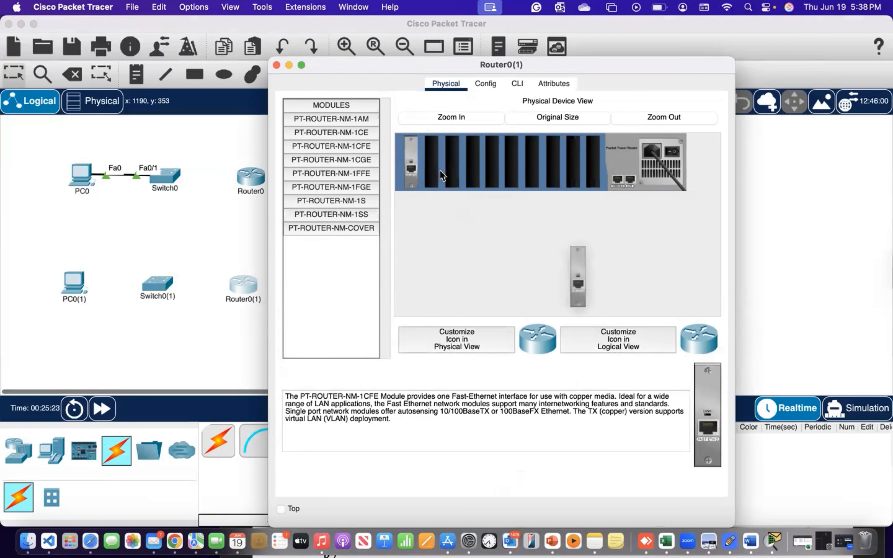
left_click_drag(698, 389, 432, 166)
left_click_drag(715, 398, 453, 164)
left_click_drag(693, 393, 474, 166)
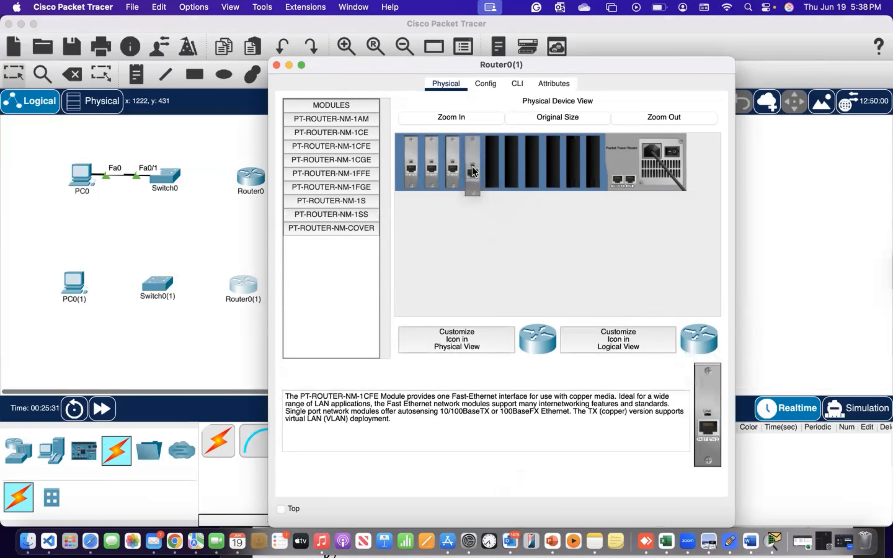
left_click_drag(701, 421, 491, 161)
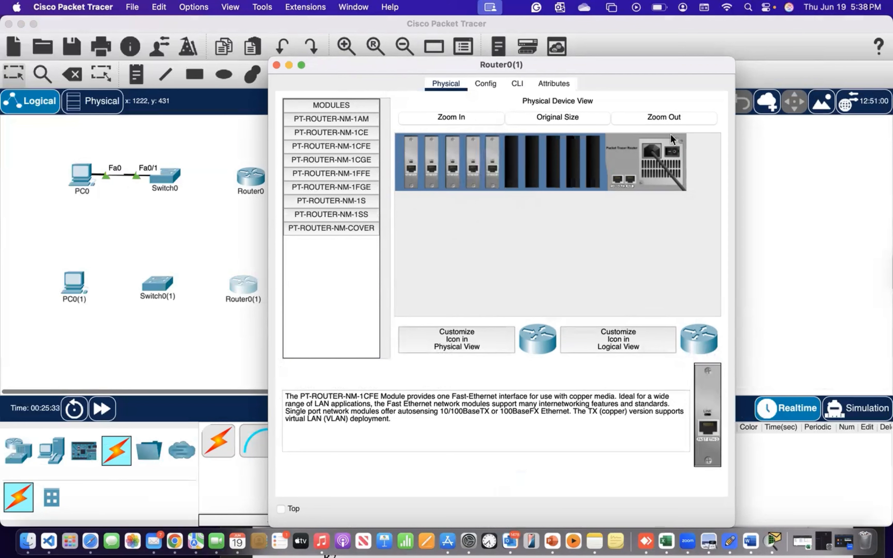
left_click(225, 208)
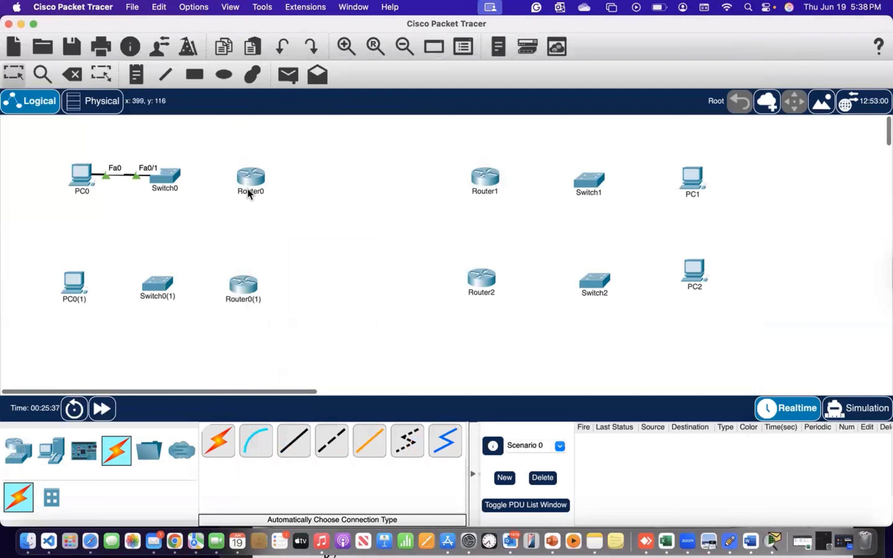
Step: Cable Switch0 to Router0 using the automatically chosen connection type
mouse_move(247, 177)
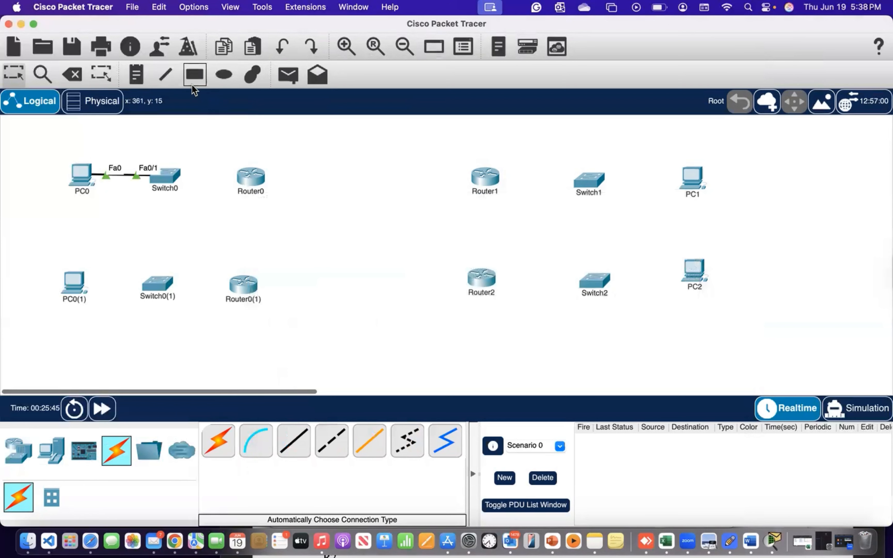
left_click(214, 453)
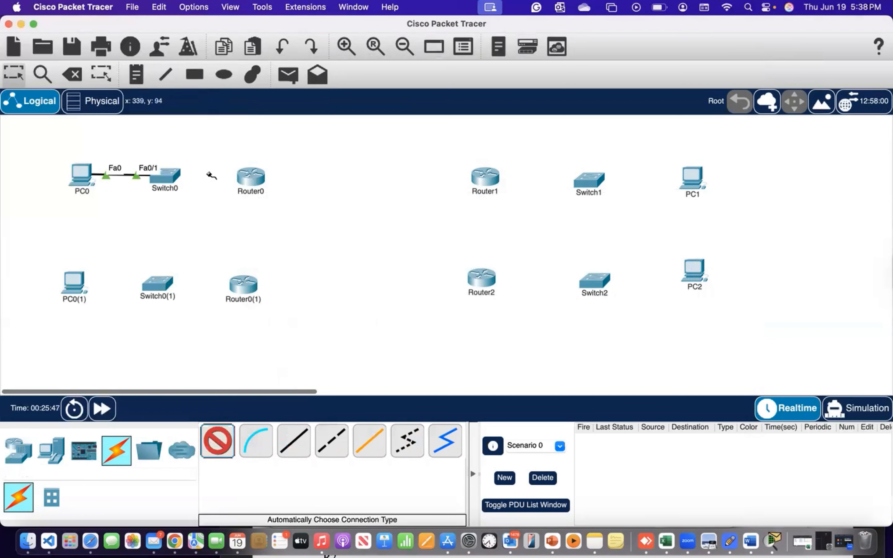
left_click(175, 178)
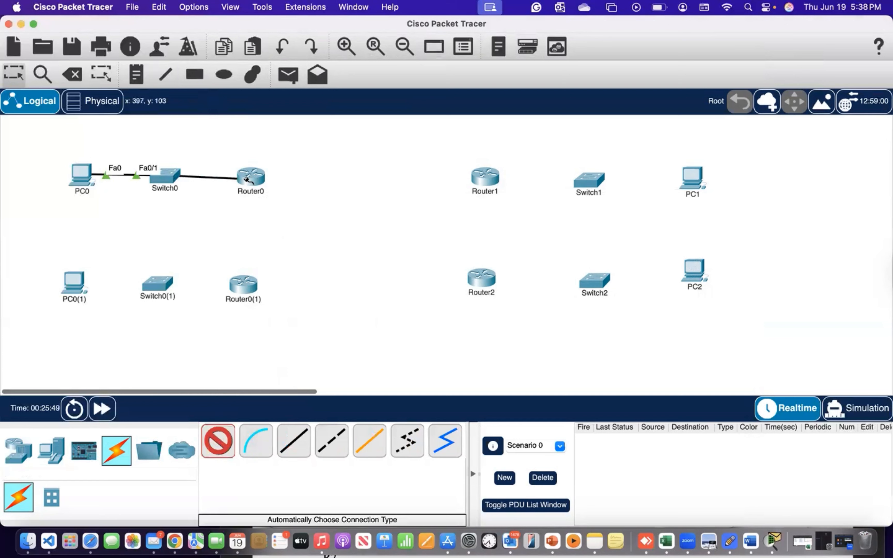
left_click(247, 177)
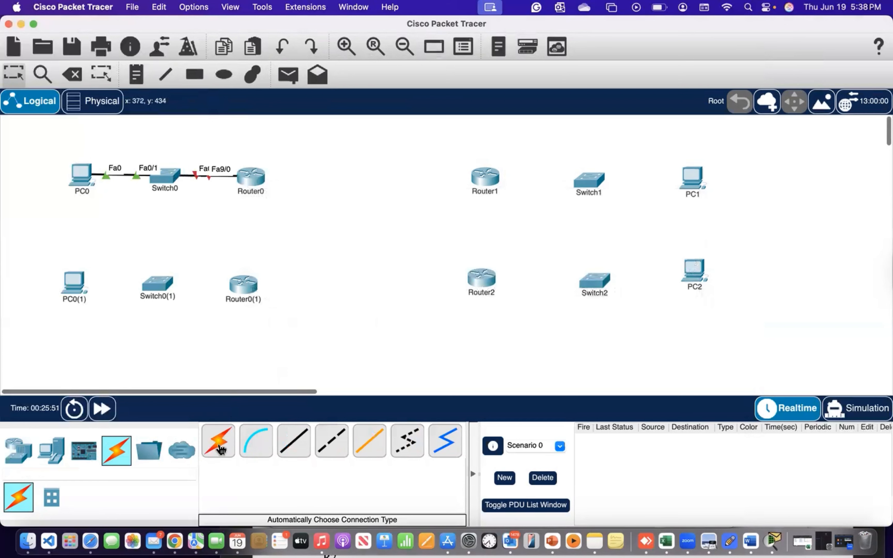
Step: Cable PC0(1) to Switch0(1) and Switch0(1) to Router0(1) with automatically chosen connections
left_click(75, 282)
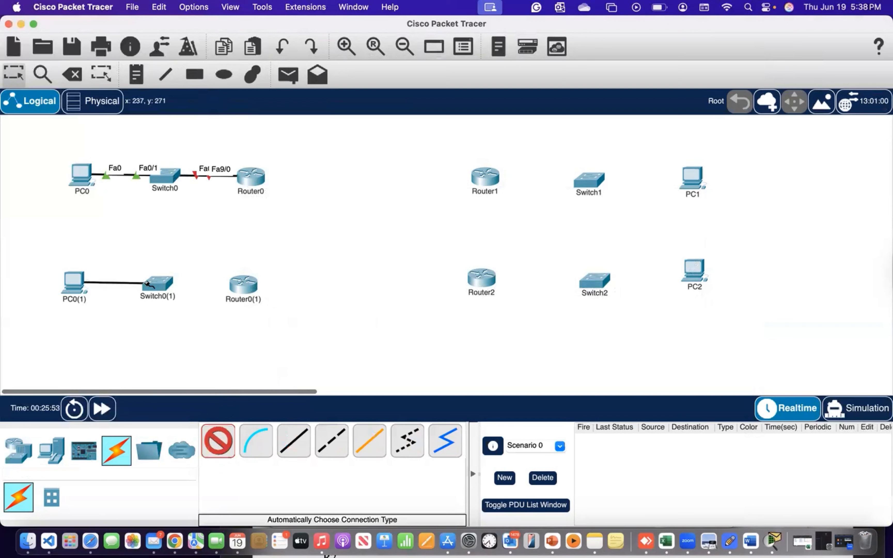
left_click(157, 284)
left_click(218, 441)
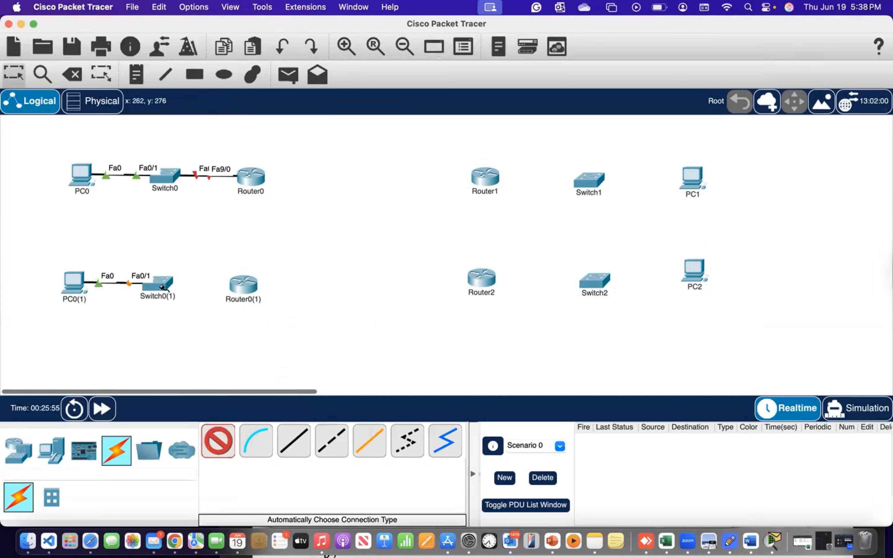
left_click(162, 284)
left_click(230, 284)
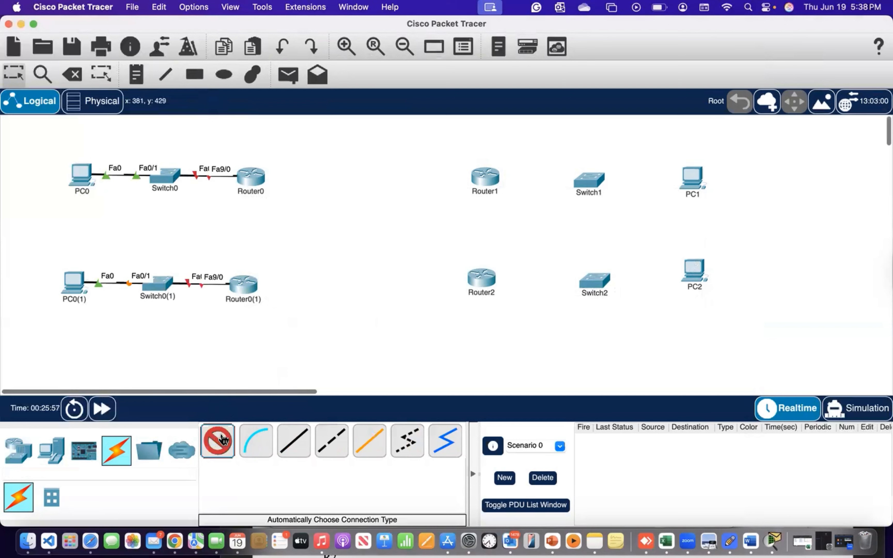
Step: Cable Router0 to Router1 and Router0(1) to Router2 with automatically chosen connections
left_click(262, 186)
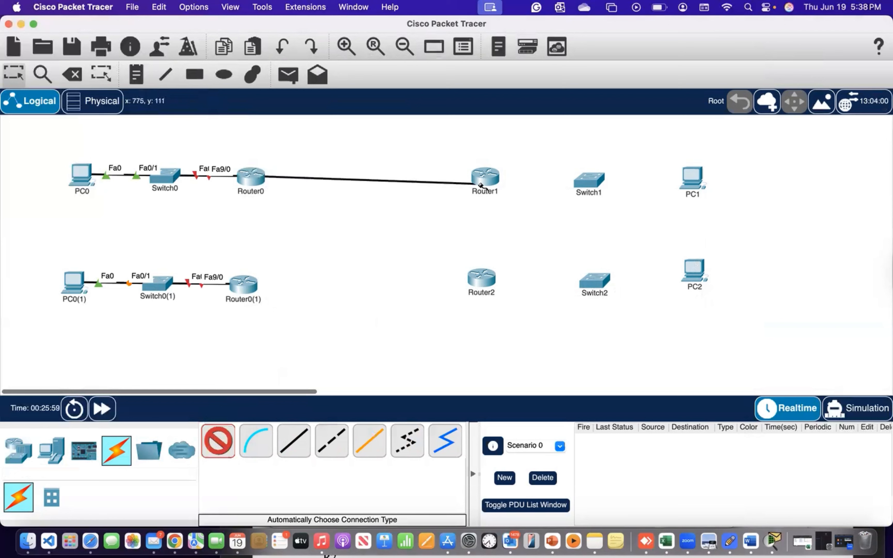
left_click(483, 179)
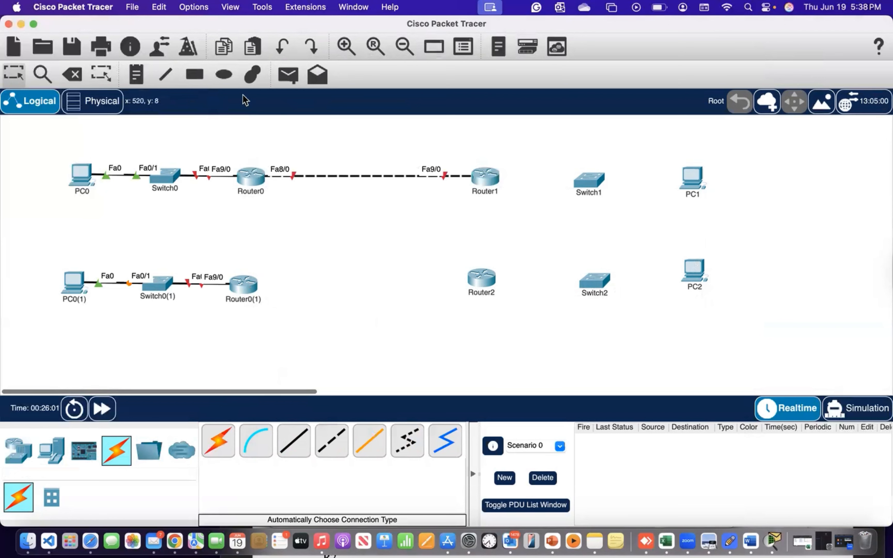
left_click(218, 440)
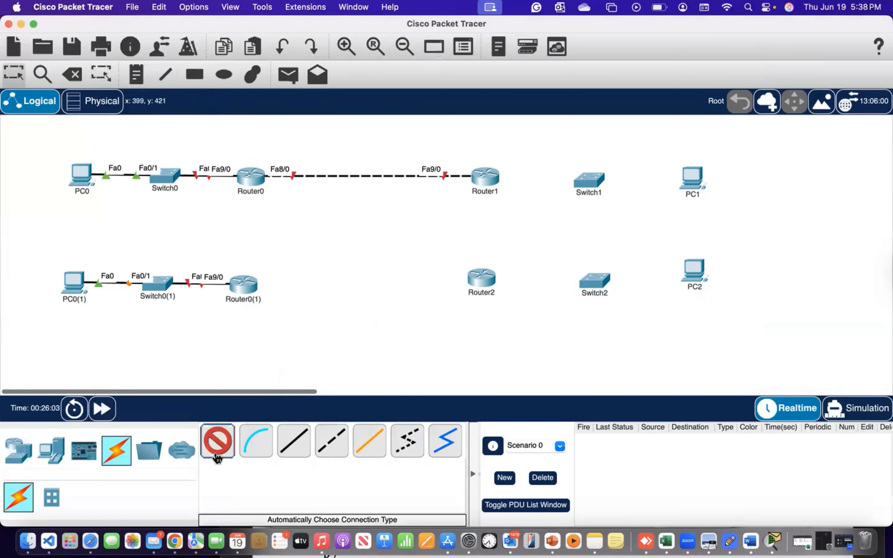
left_click(244, 285)
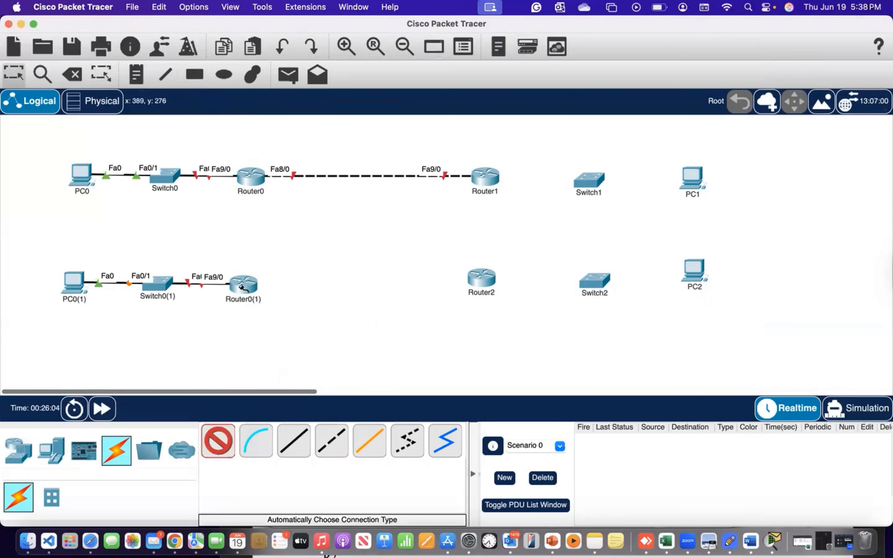
left_click(474, 280)
Step: Cable Router0 to Router0(1) and Router1 to Router2 with automatically chosen connections
left_click(218, 441)
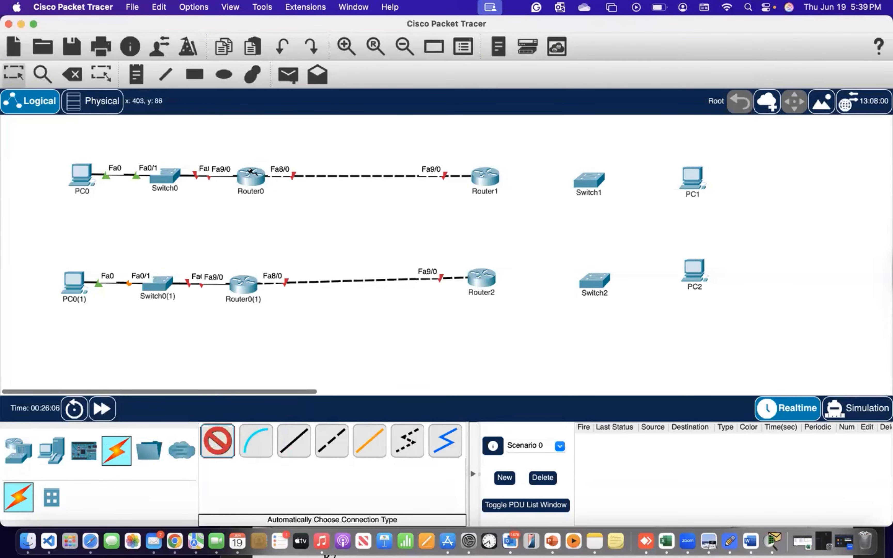
left_click(250, 179)
left_click(236, 288)
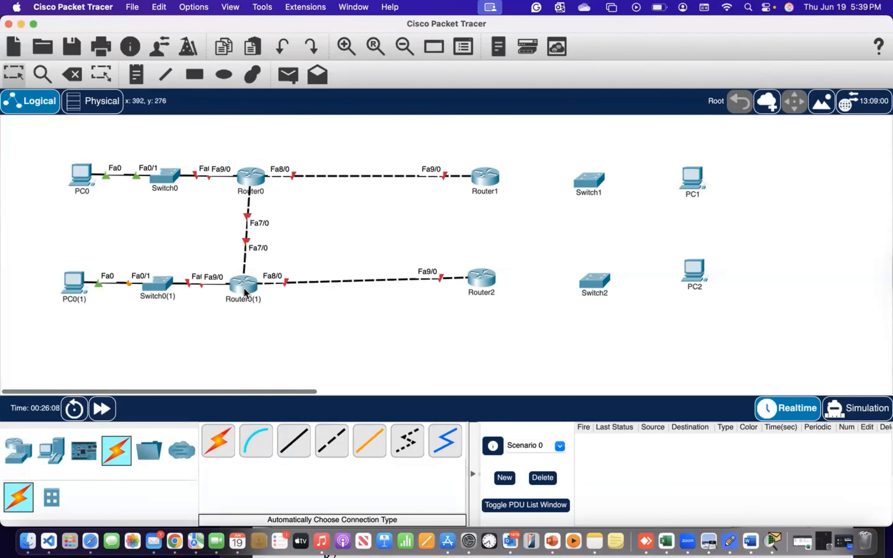
left_click(218, 439)
left_click(481, 178)
left_click(482, 281)
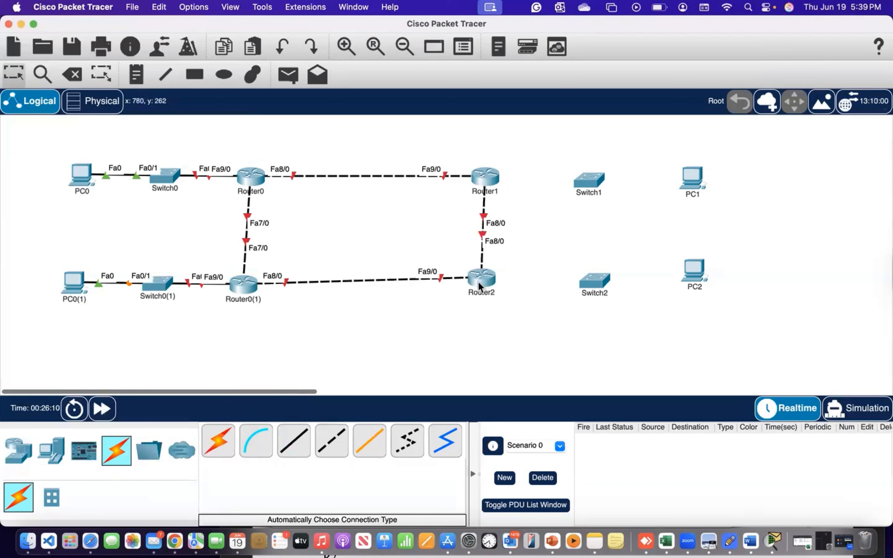
Step: Cable Router2 to Switch2 and Switch2 to PC2 with automatically chosen connections
left_click(483, 281)
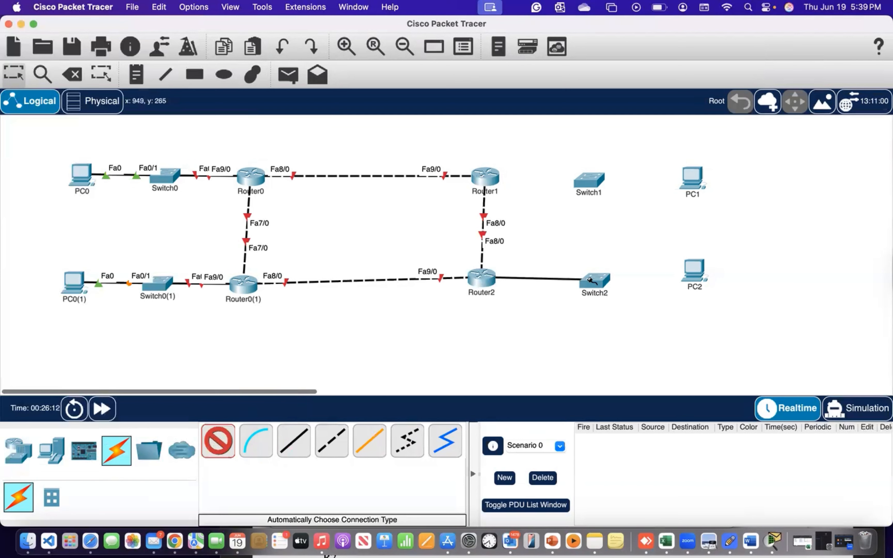
left_click(593, 281)
left_click(221, 431)
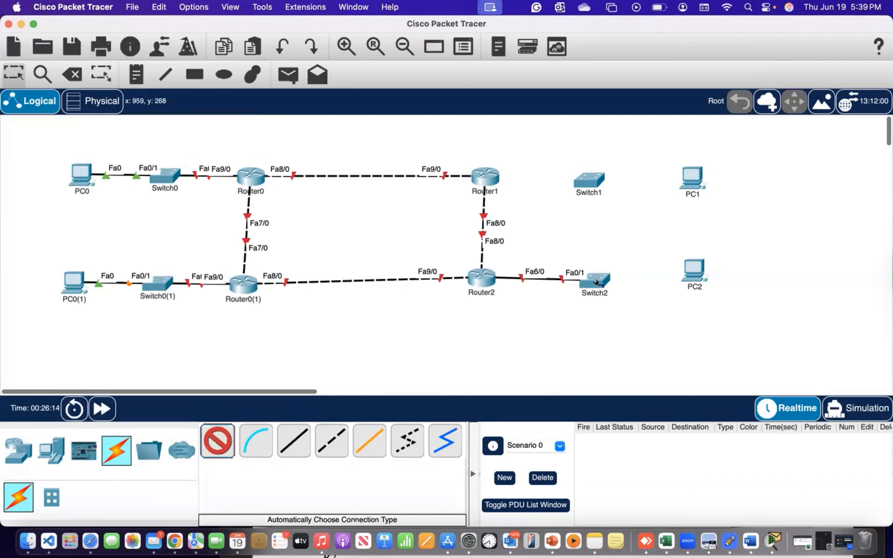
left_click(596, 281)
left_click(692, 272)
Step: Cable Router1 to Switch1 and Switch1 to PC1 with automatically chosen connections
left_click(220, 447)
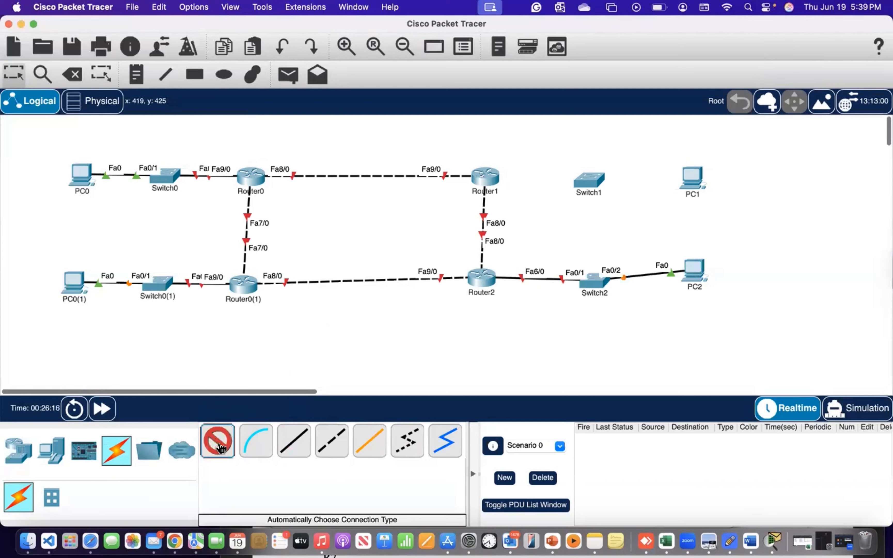
left_click(485, 176)
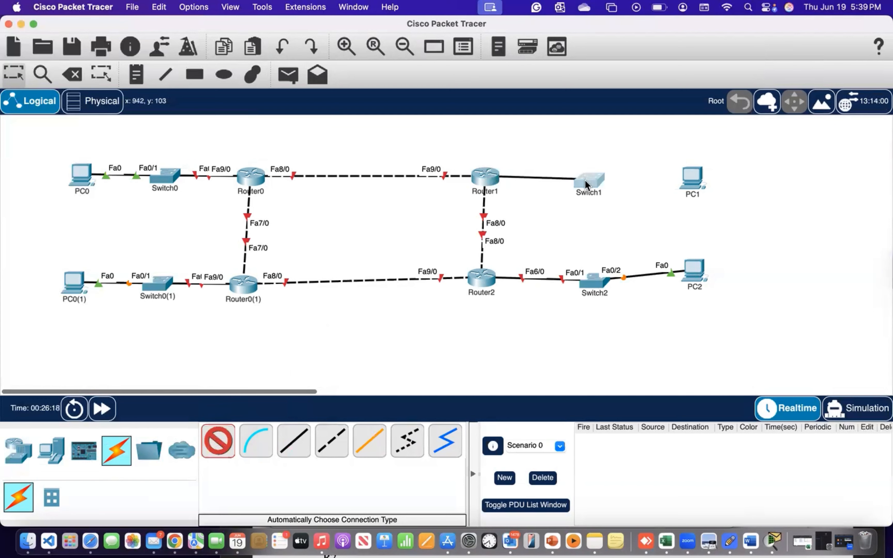
left_click(586, 183)
left_click(209, 448)
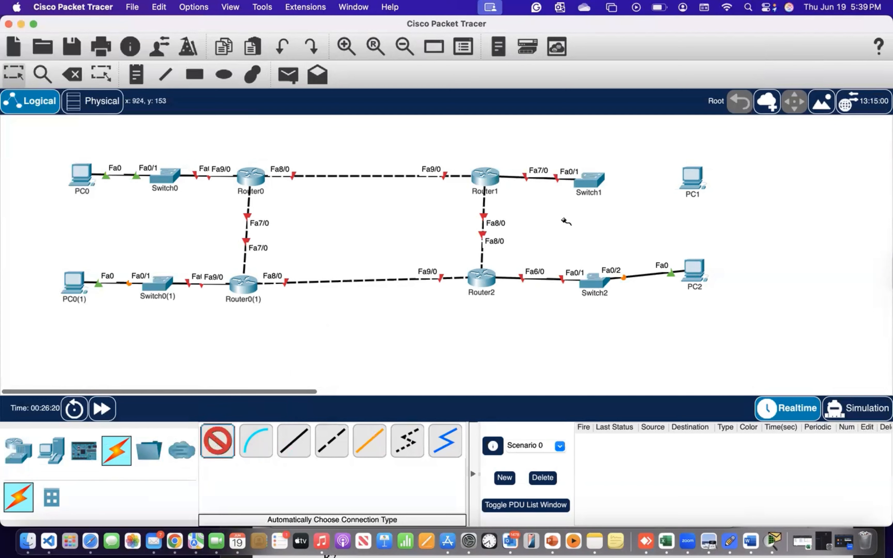
left_click(592, 183)
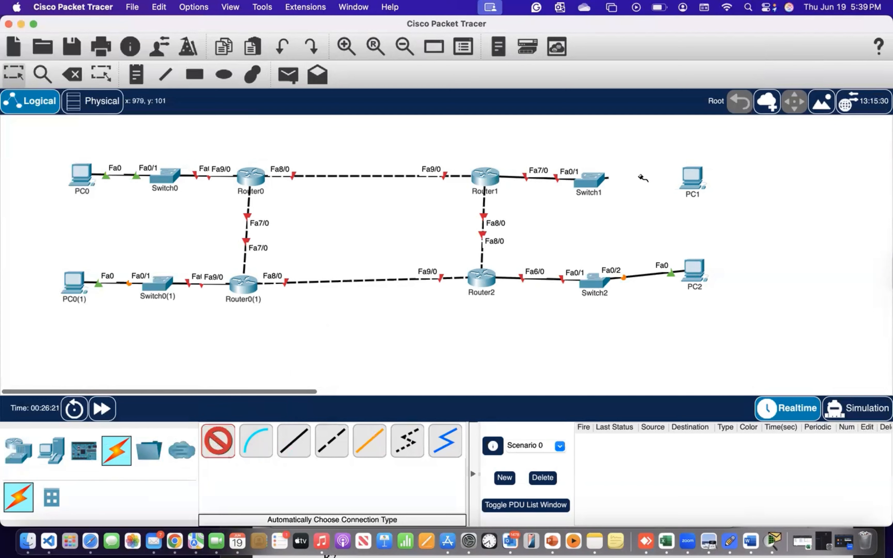
left_click(696, 175)
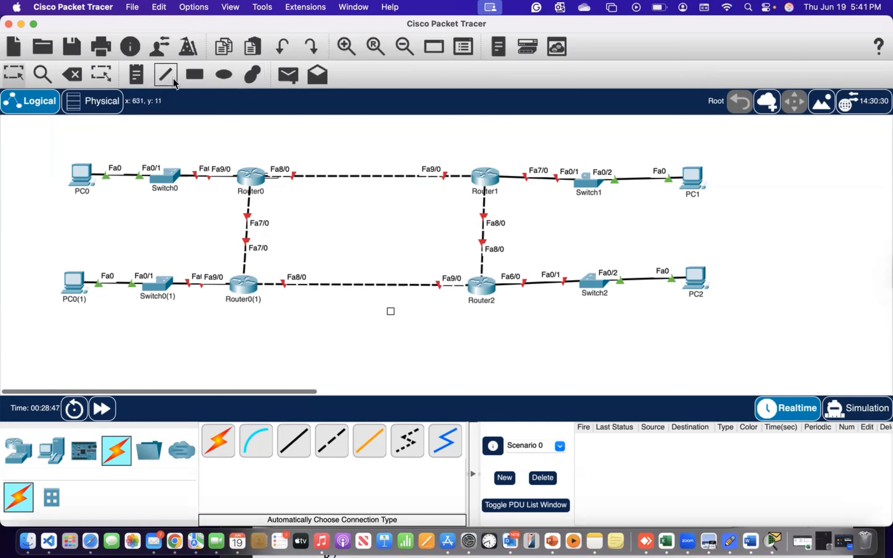
Step: Draw unfilled, black-outlined rectangles around the PC0–Switch0 network and the PC0(1)–Switch0(1) network
left_click(195, 81)
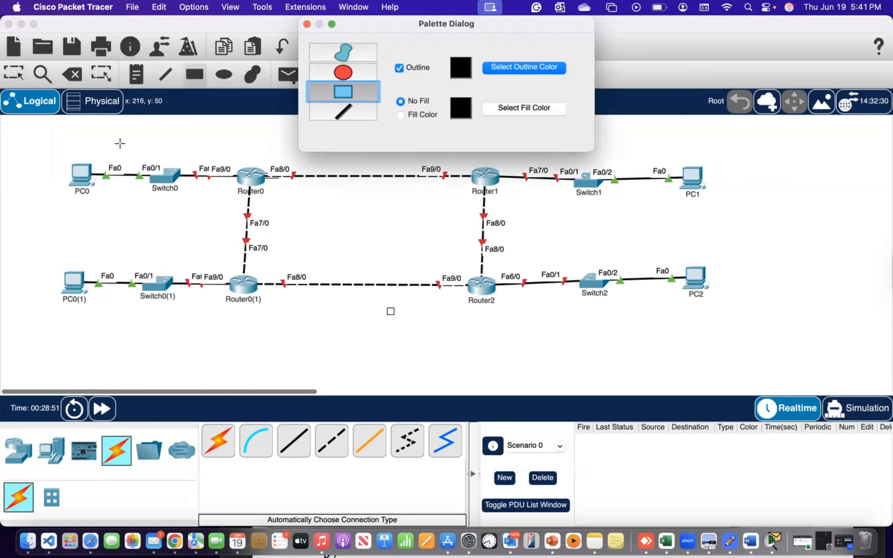
left_click(42, 130)
left_click_drag(41, 129, 232, 218)
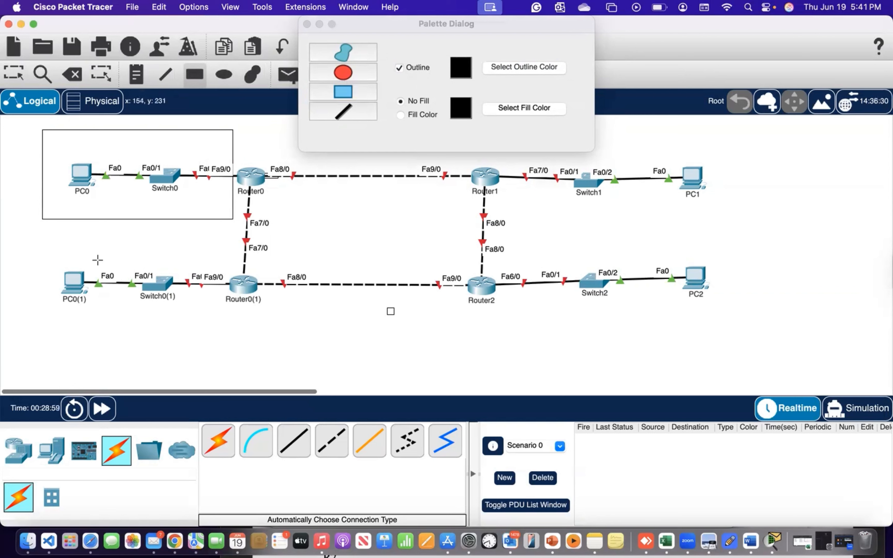
left_click_drag(37, 249, 223, 346)
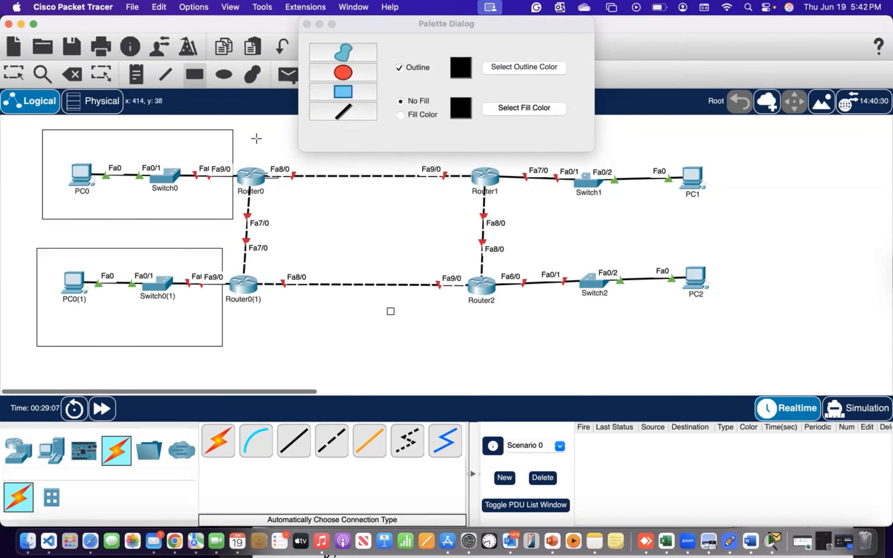
Step: Draw unfilled rectangles around the Switch1–PC1 and Switch2–PC2 networks, then leave the drawing tool and close its palette
left_click_drag(433, 26, 240, 268)
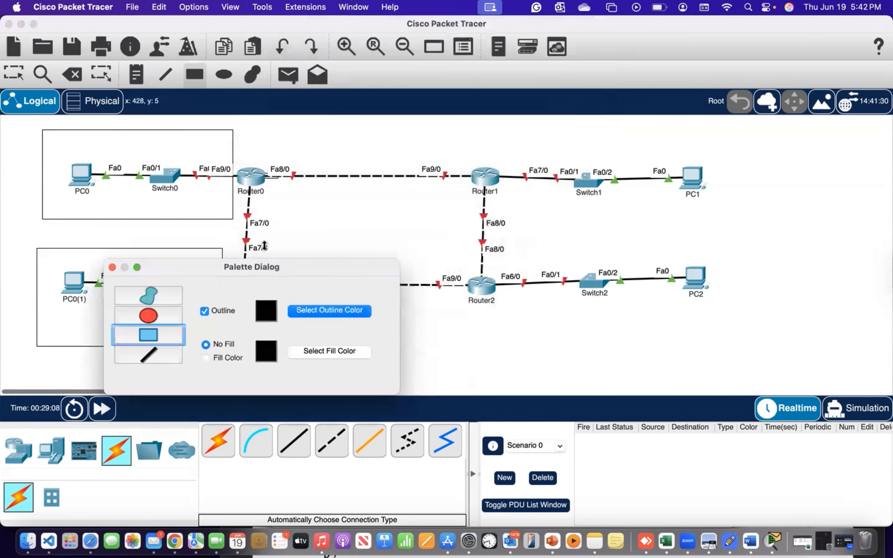
left_click_drag(502, 144, 750, 224)
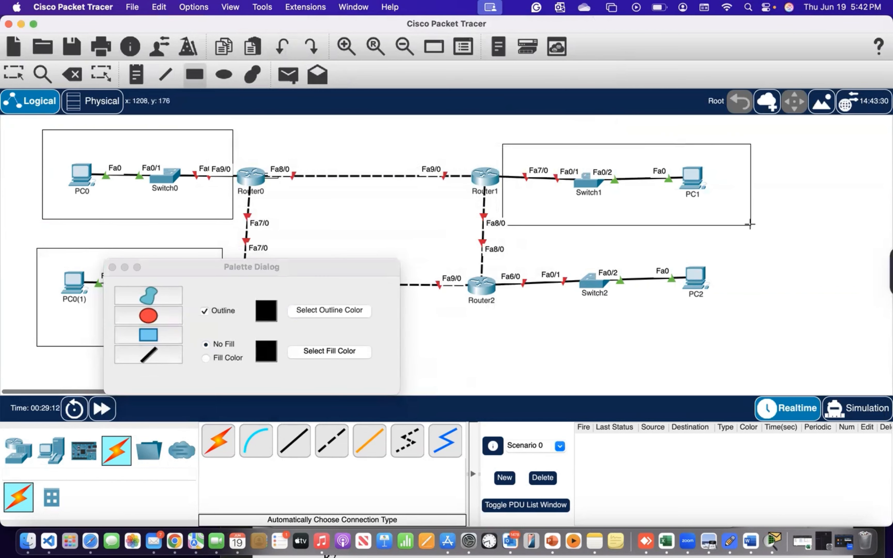
left_click_drag(516, 248, 751, 334)
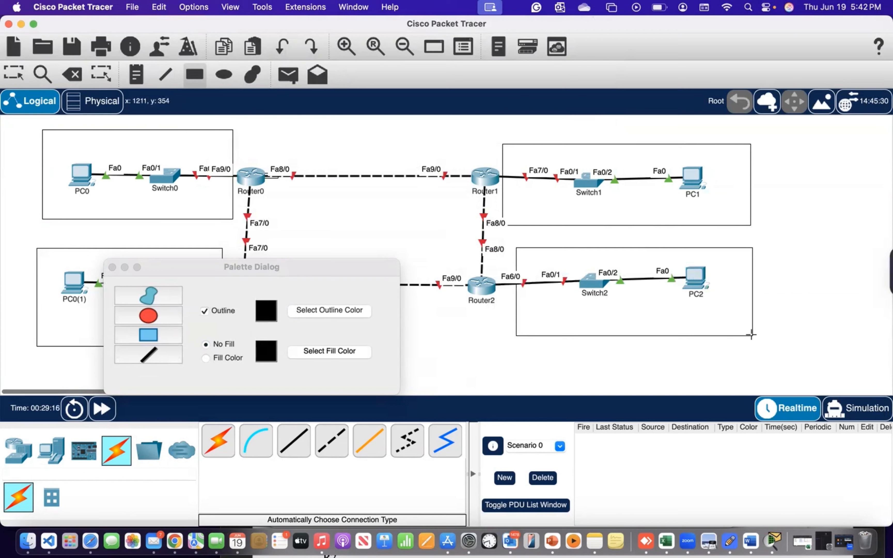
left_click(112, 267)
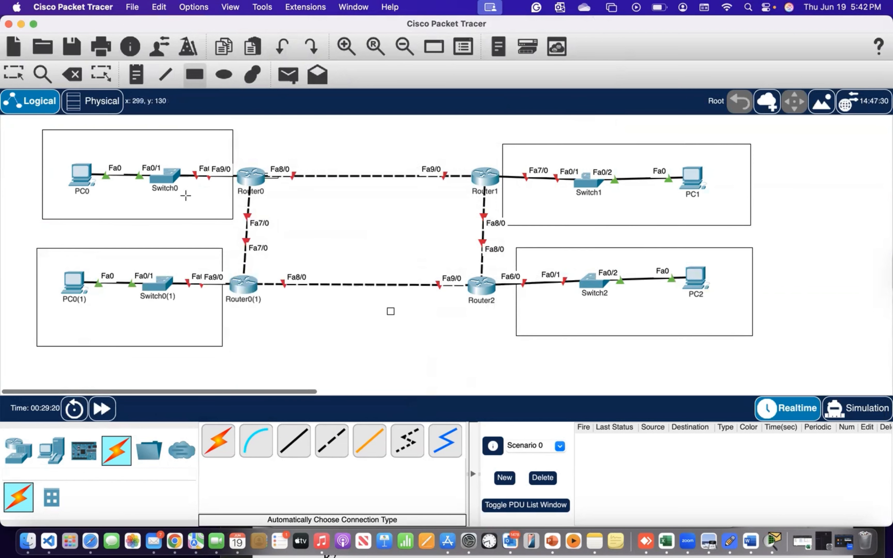
left_click(34, 106)
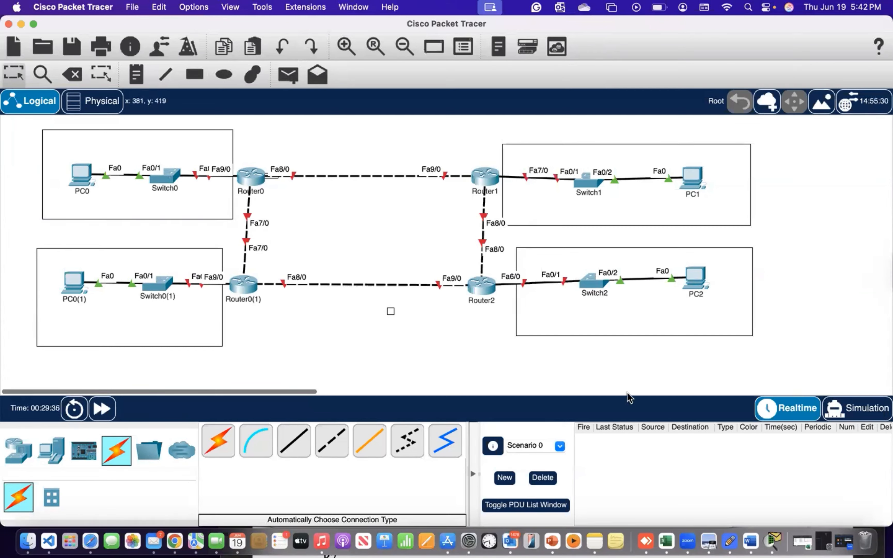
Step: Switch to the ppt-linkedin document in Word and read its network mask and wildcard mask notes alongside the topology
left_click(757, 528)
scroll(560, 359, "up", 15)
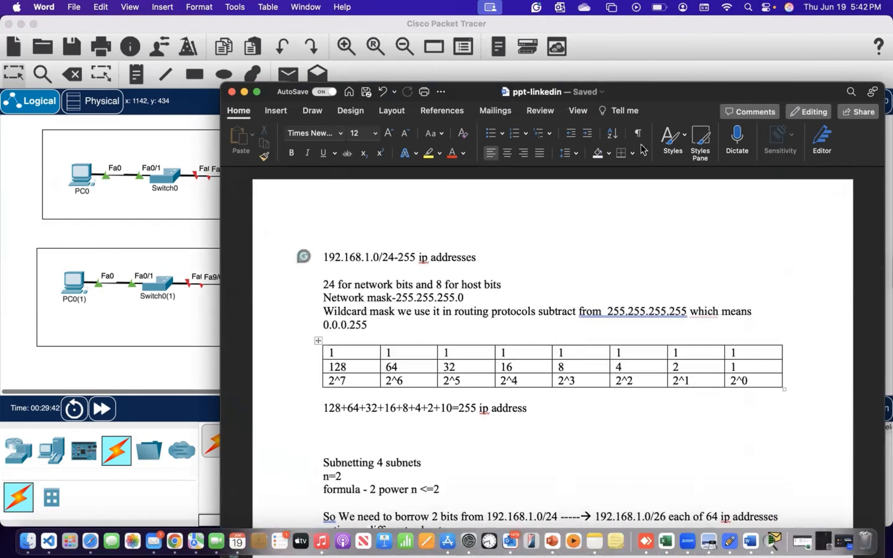
left_click_drag(564, 100, 572, 202)
left_click(363, 355)
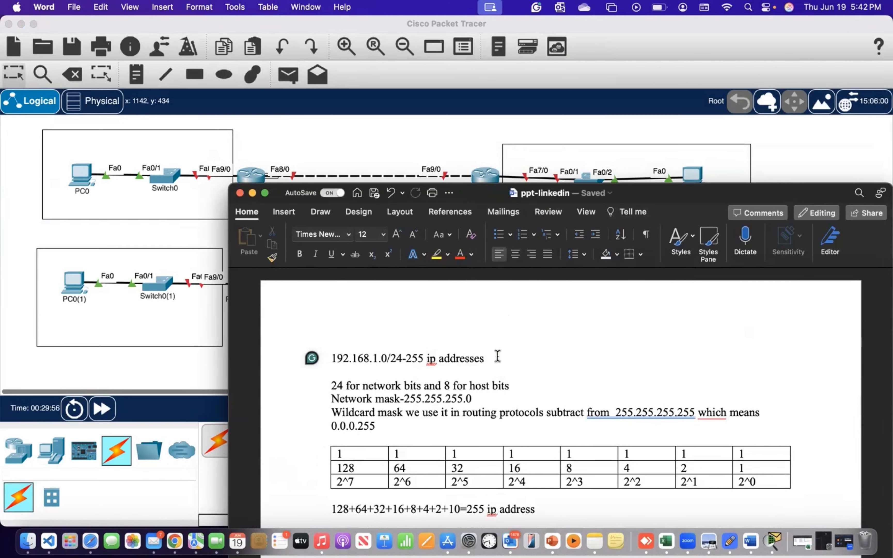
scroll(497, 356, "down", 3)
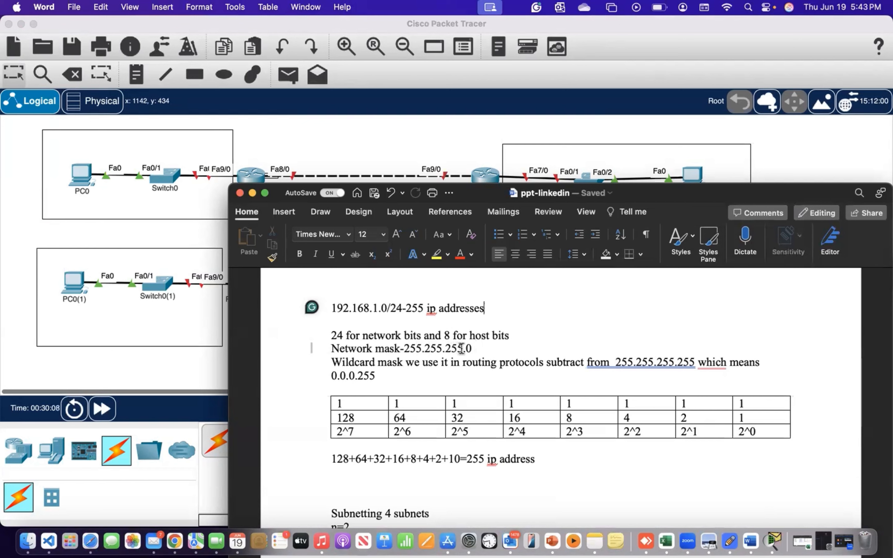
scroll(502, 343, "down", 1)
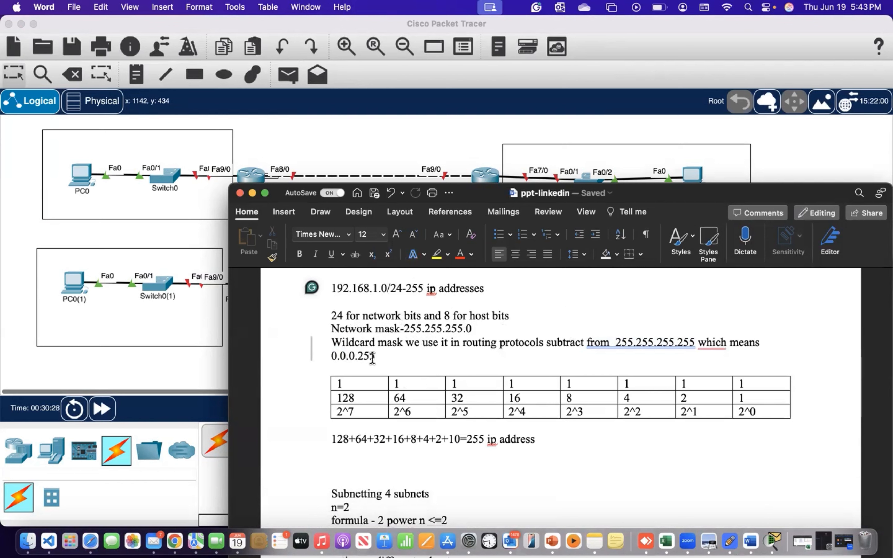
left_click_drag(483, 198, 449, 396)
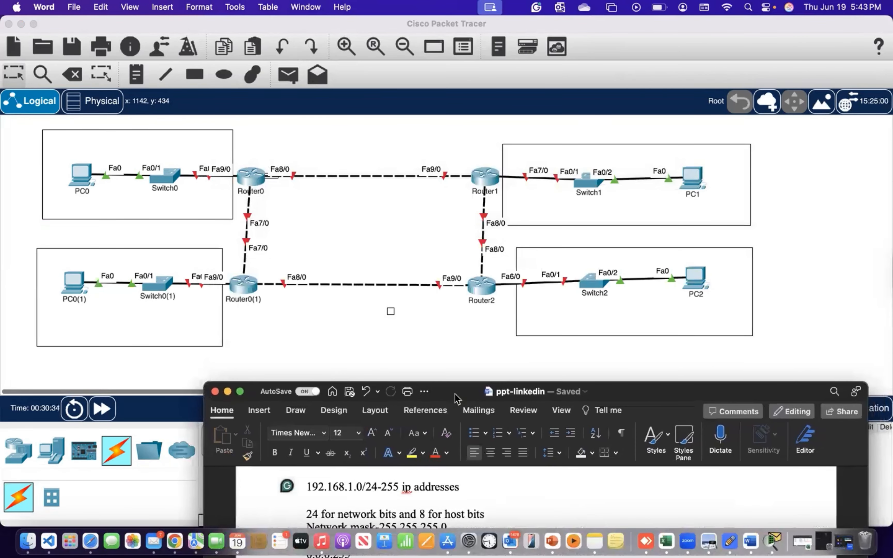
left_click_drag(652, 396, 666, 181)
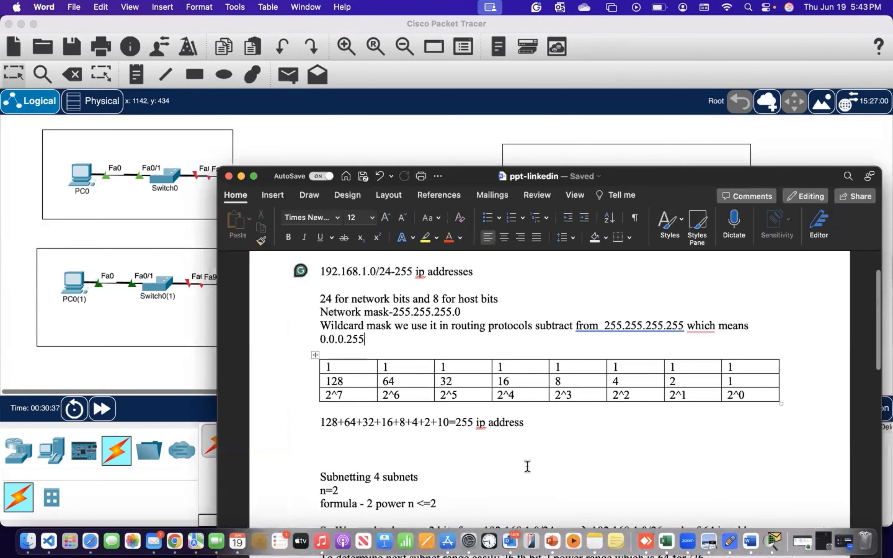
Step: Read the subnetting notes on splitting 192.168.1.0/24 into four subnets and the number of bits to borrow
scroll(527, 465, "down", 5)
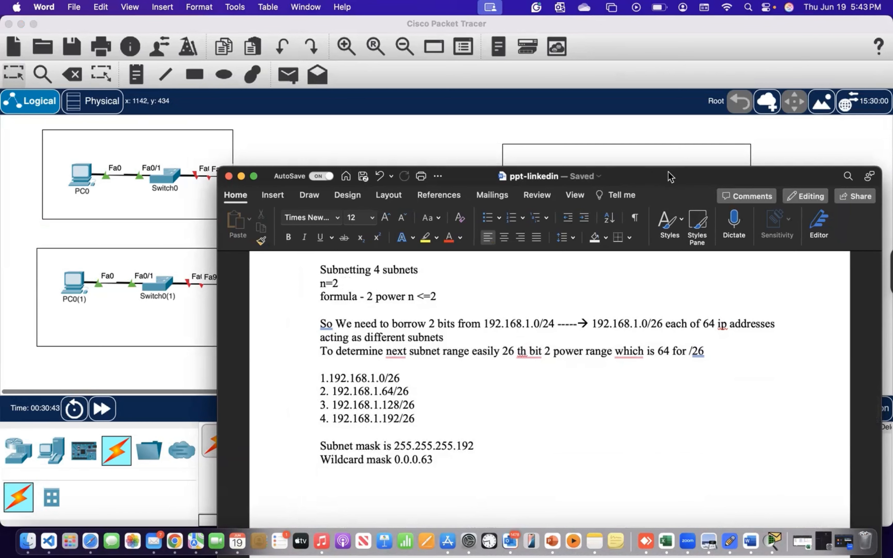
left_click_drag(675, 183, 723, 204)
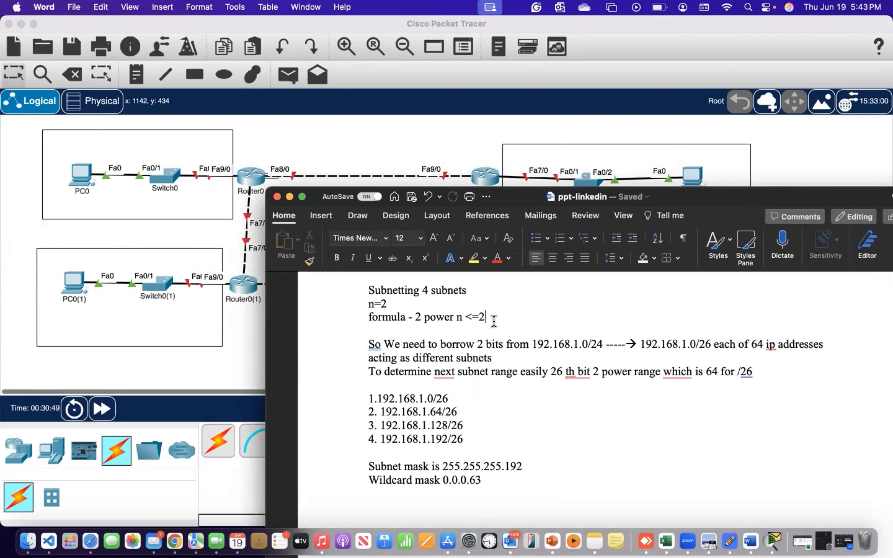
left_click(462, 317)
scroll(503, 364, "down", 2)
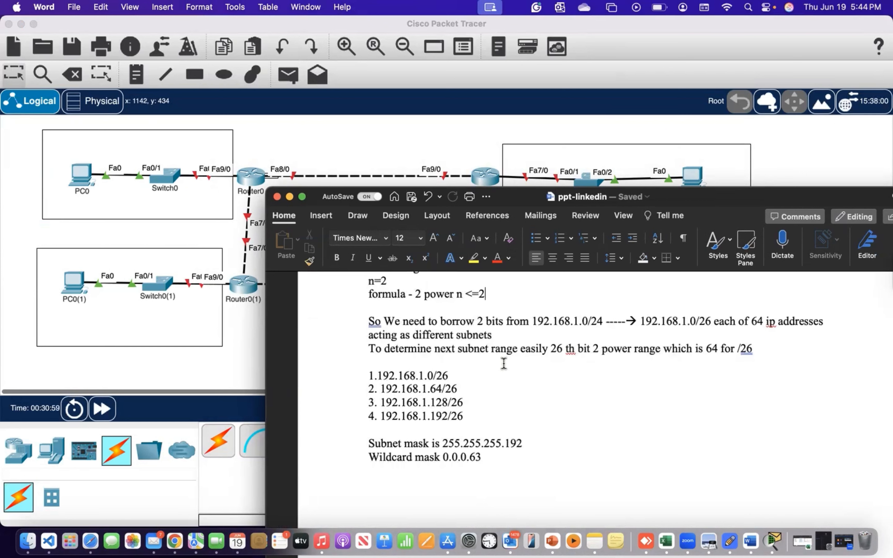
scroll(503, 364, "up", 1)
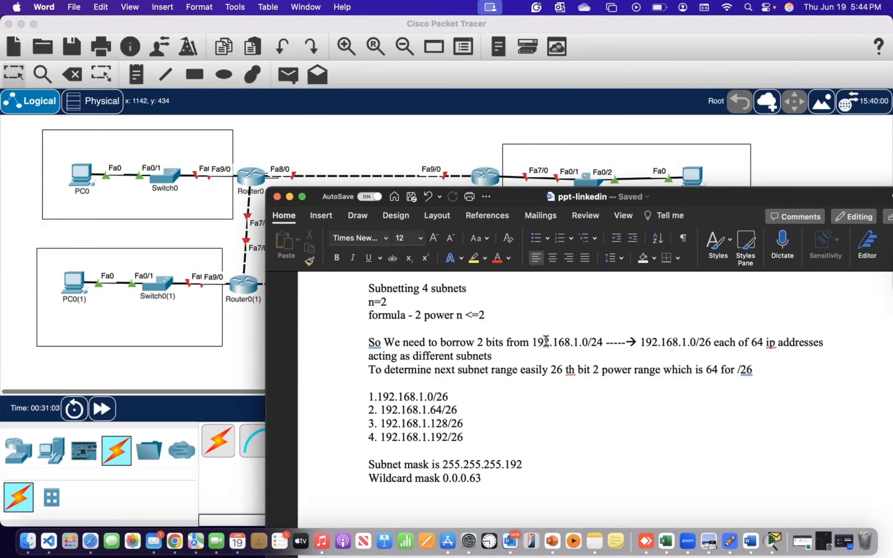
scroll(544, 340, "up", 10)
left_click_drag(369, 362, 443, 363)
scroll(551, 398, "down", 12)
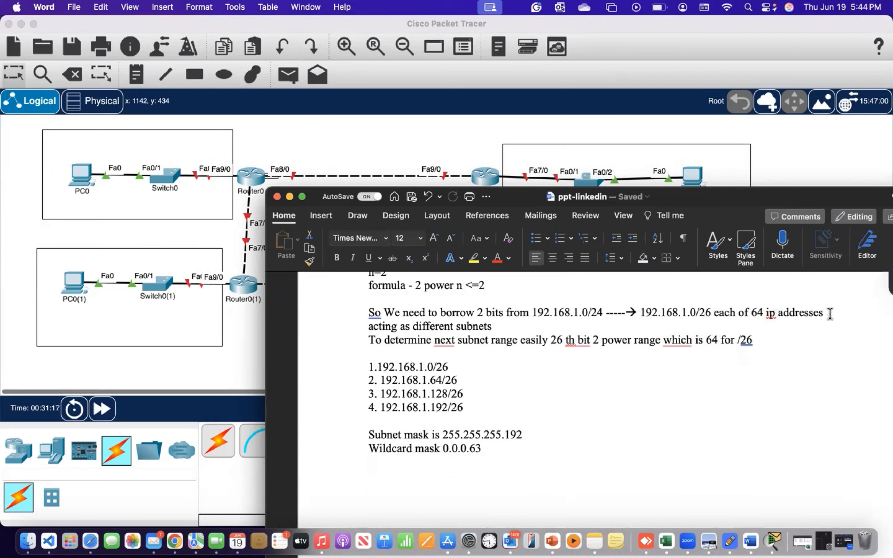
Step: Compare the list of /26 subnets, starting with the first entry, against the binary place-value table
scroll(729, 359, "up", 3)
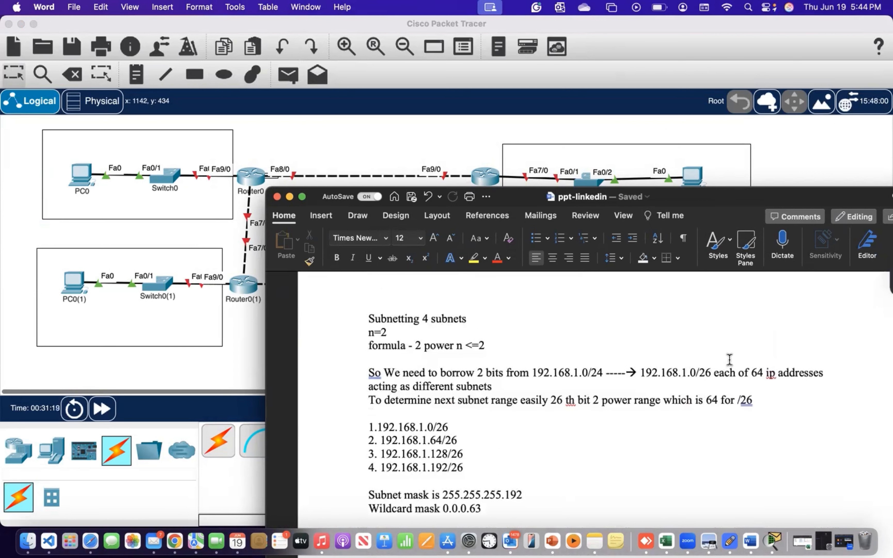
scroll(729, 359, "up", 8)
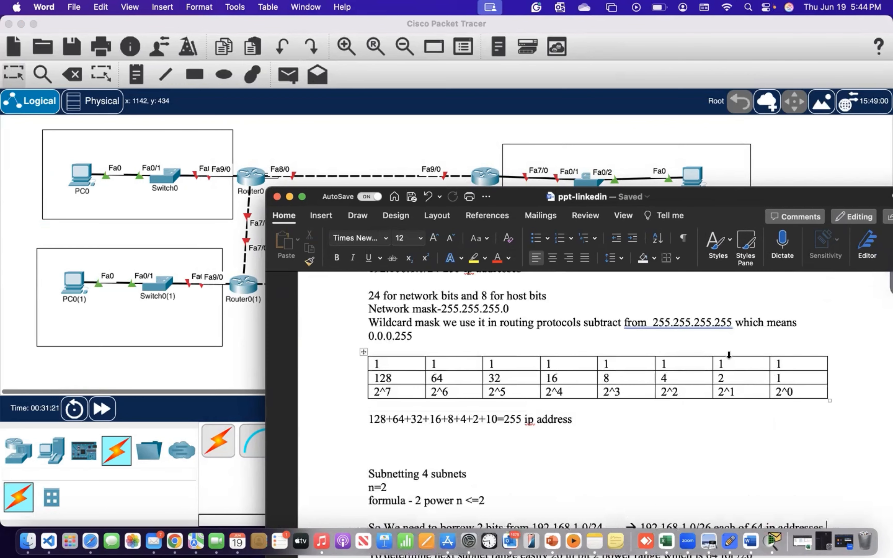
scroll(729, 355, "down", 9)
scroll(729, 359, "up", 1)
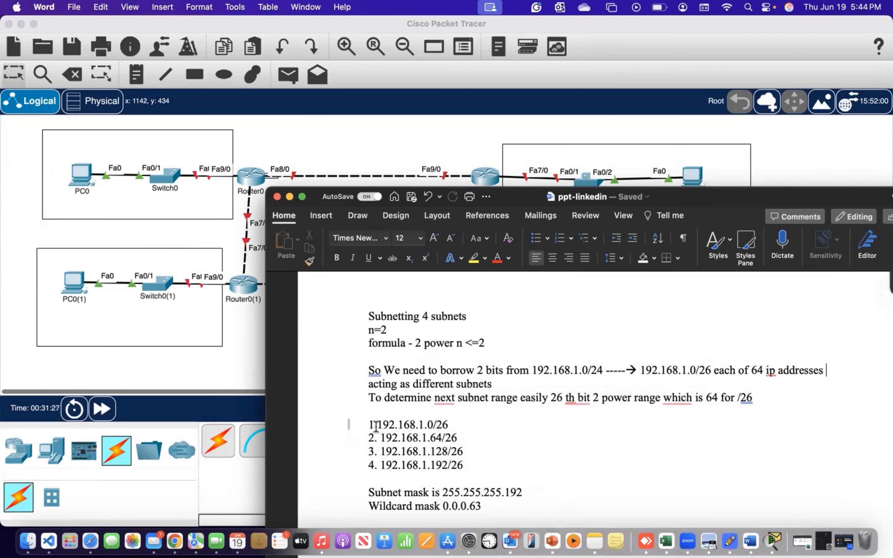
left_click_drag(376, 424, 464, 428)
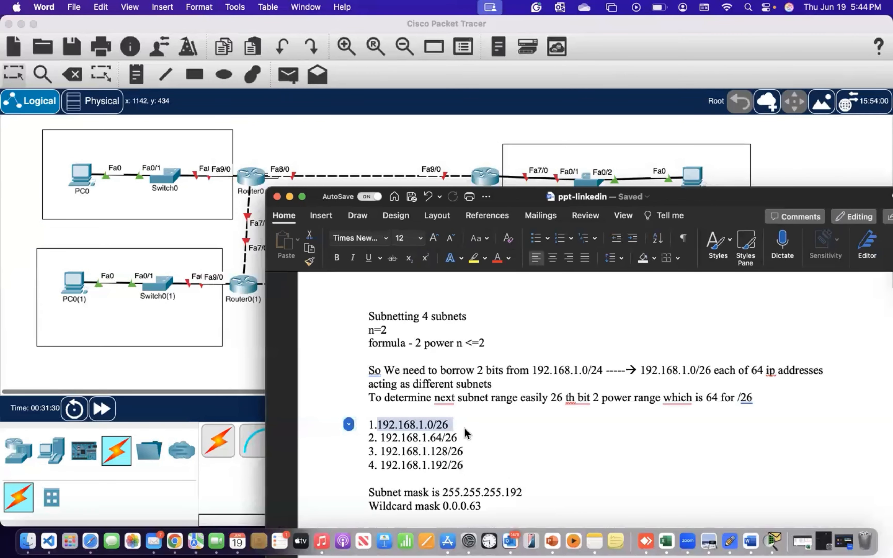
scroll(464, 428, "up", 2)
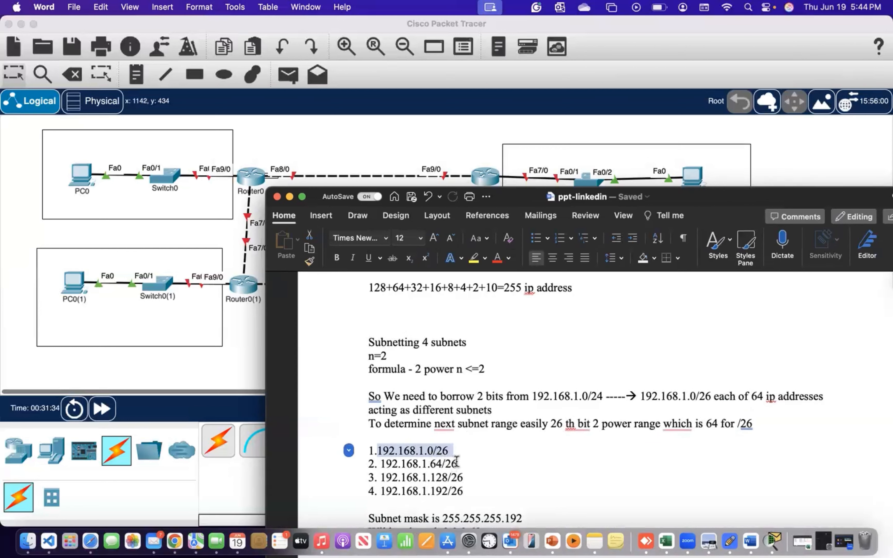
scroll(460, 461, "up", 3)
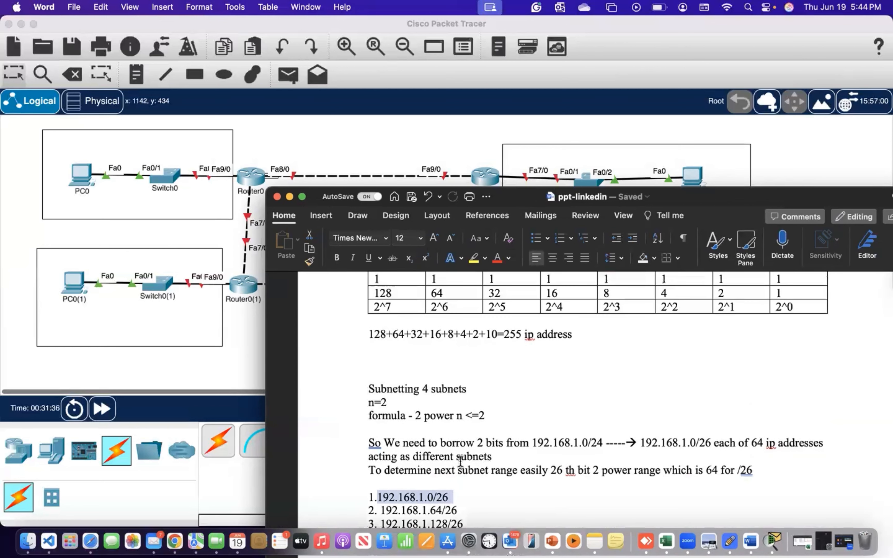
scroll(494, 473, "up", 3)
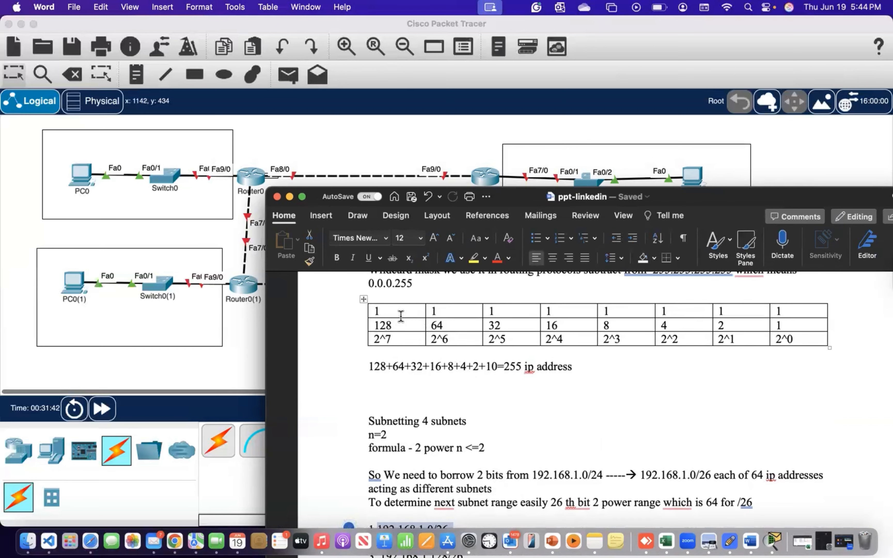
left_click(384, 311)
key("BackSpace")
type("1")
scroll(377, 314, "up", 8)
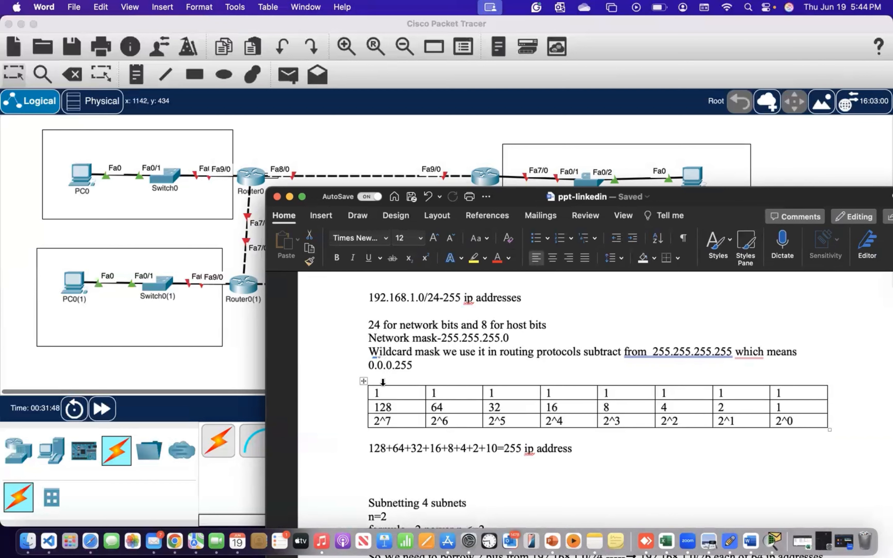
key("BackSpace")
Step: Highlight the second bit and its place value in the binary table to examine the /26 subnet increment
left_click_drag(375, 395, 443, 392)
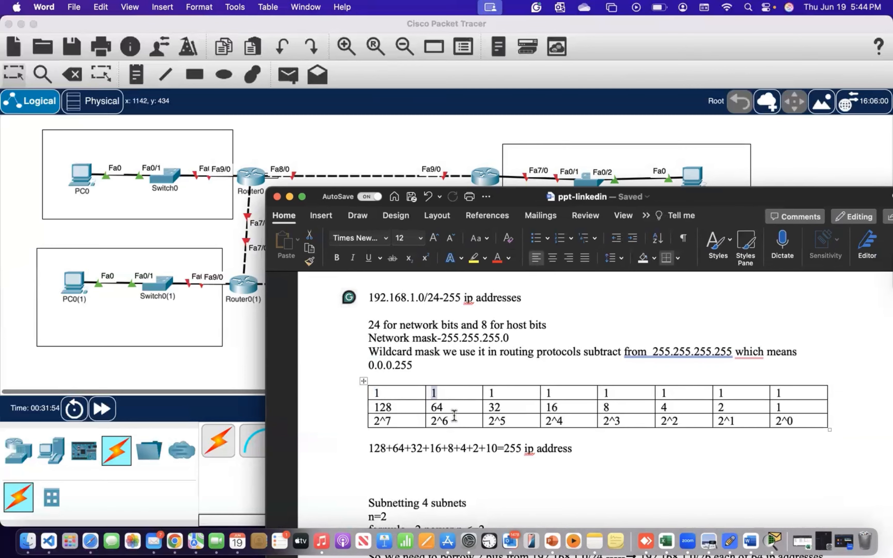
scroll(454, 415, "down", 5)
scroll(454, 415, "down", 1)
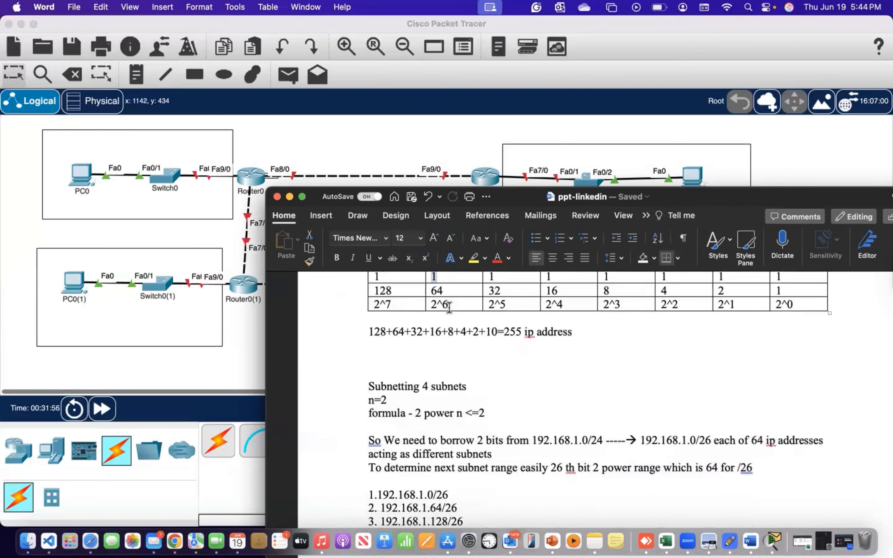
mouse_move(449, 291)
left_mouse_down()
mouse_move(416, 289)
mouse_move(446, 292)
left_mouse_up()
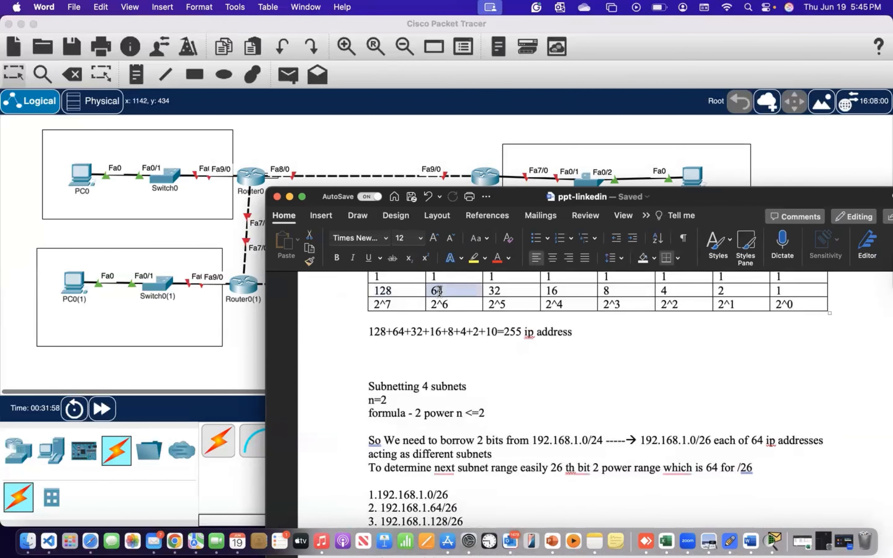
Step: Review the list of four /26 subnets with their subnet mask and wildcard mask against the notes above
scroll(475, 405, "down", 6)
left_click(437, 372)
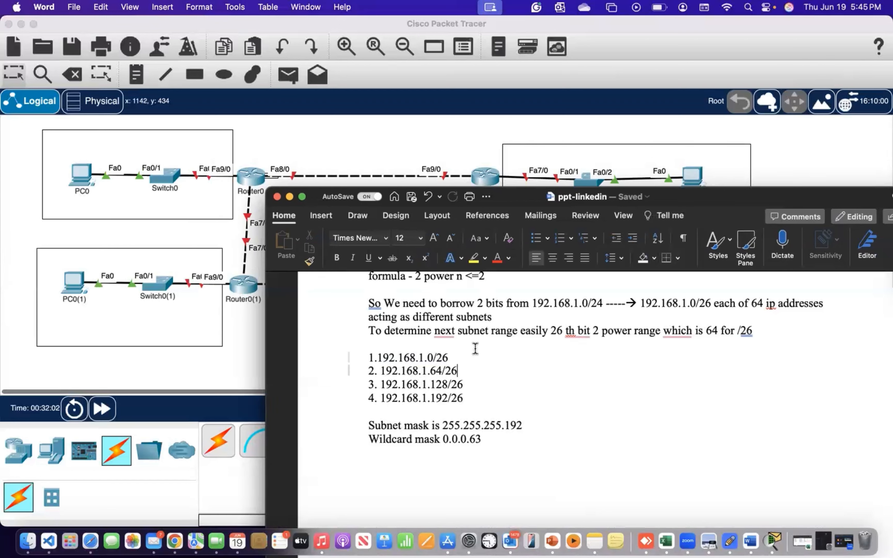
left_click(475, 386)
key("Up")
scroll(474, 397, "up", 10)
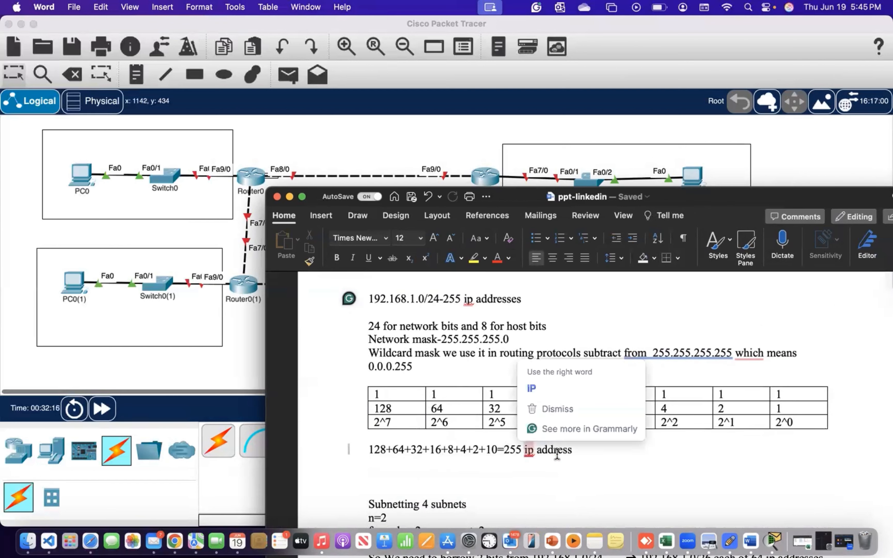
scroll(581, 450, "down", 10)
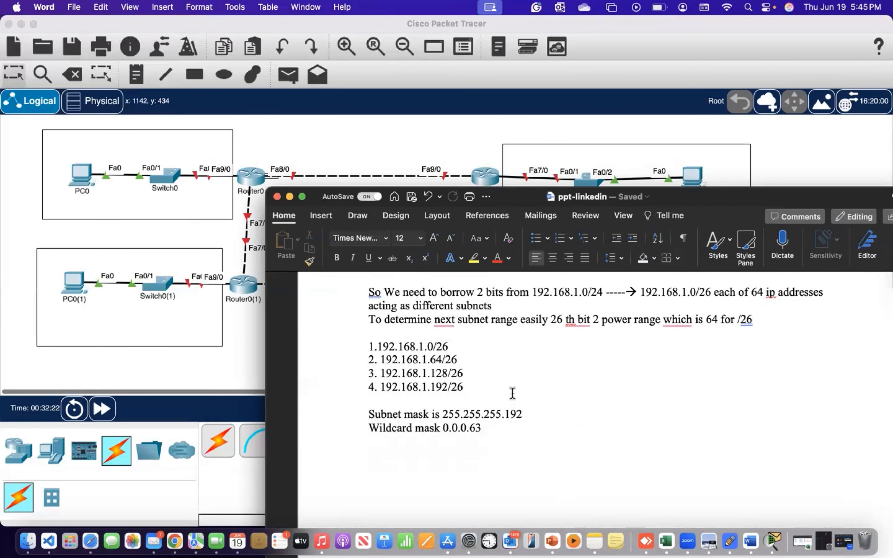
scroll(513, 393, "down", 3)
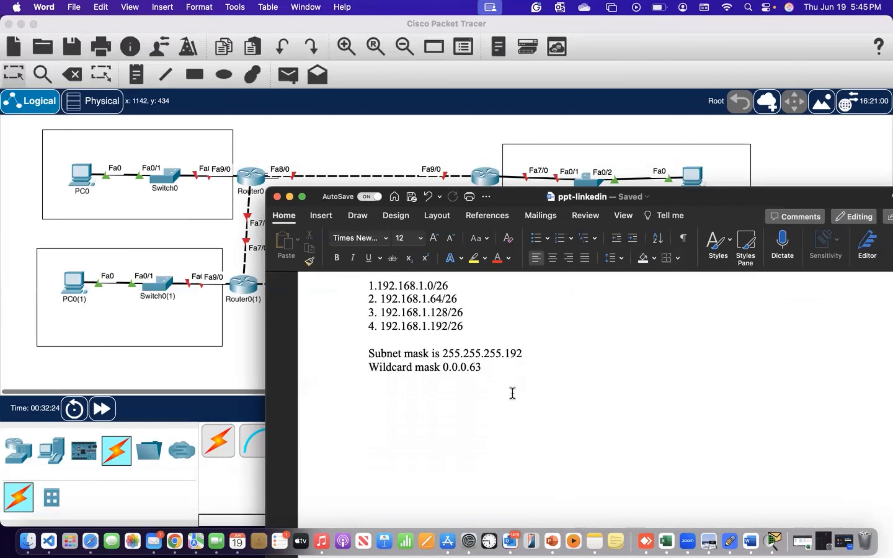
scroll(513, 393, "up", 4)
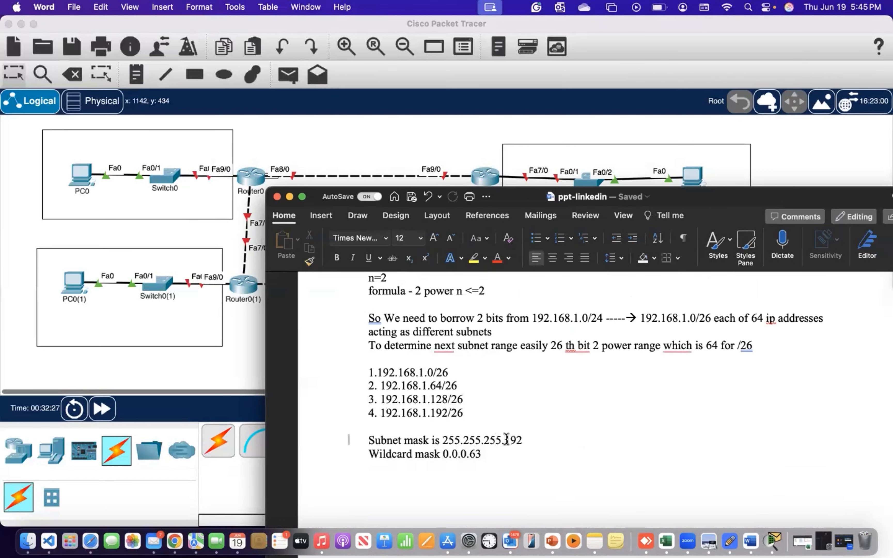
Step: Highlight the place values 32 to 1 and the borrowed 128 and 64 in the binary table to examine the mask calculation
scroll(520, 439, "up", 10)
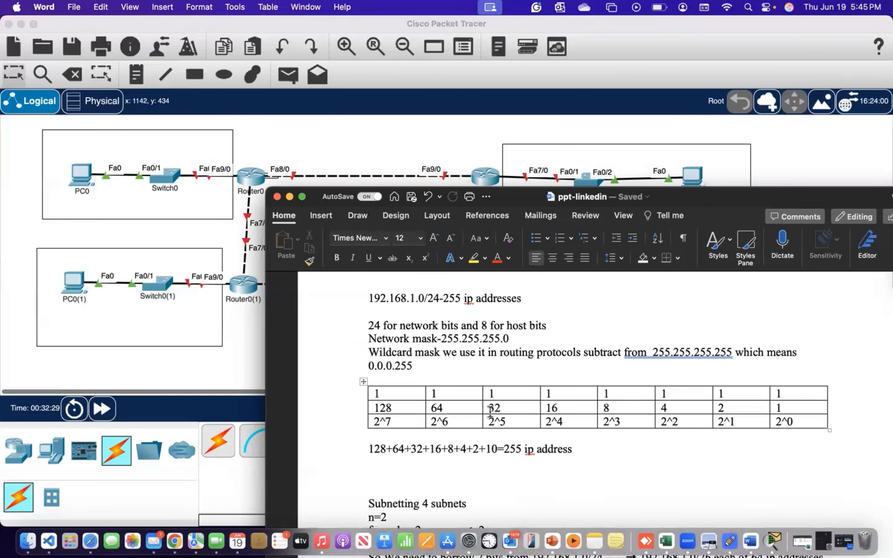
left_click_drag(488, 407, 793, 408)
left_click_drag(455, 408, 368, 405)
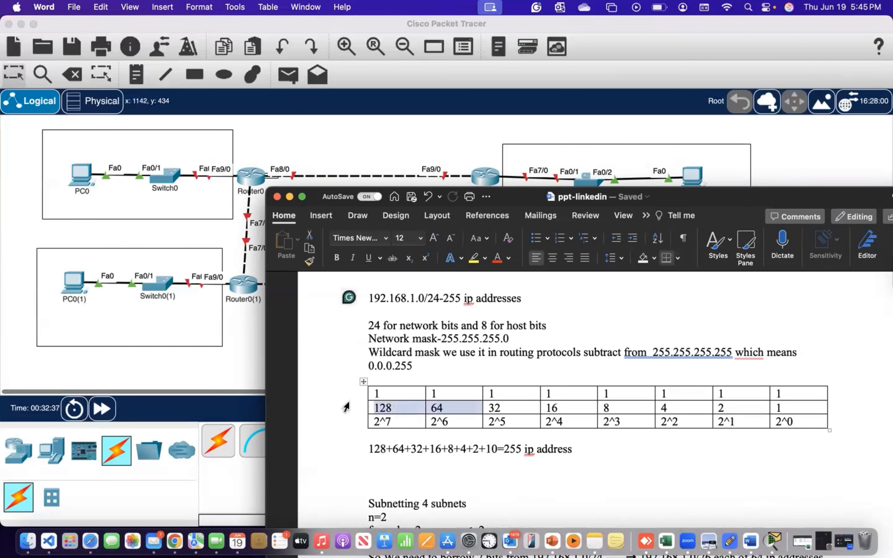
left_click_drag(489, 406, 802, 410)
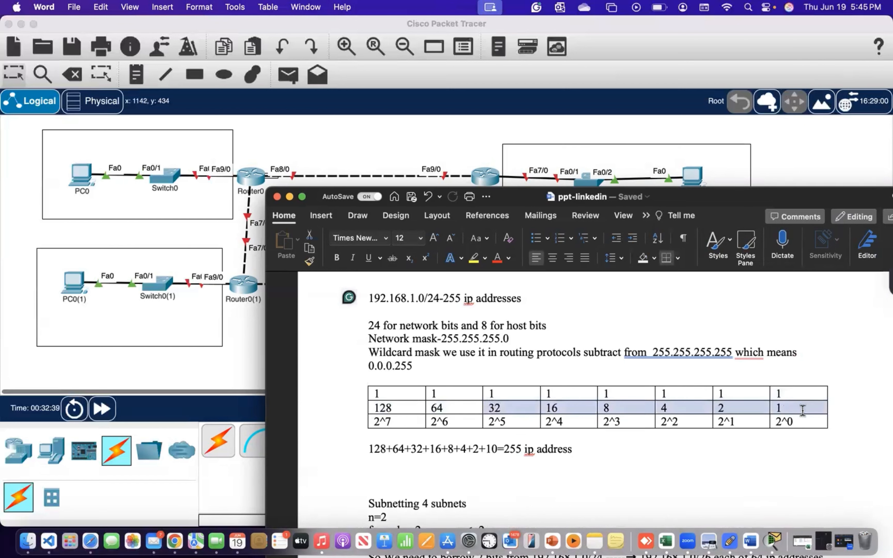
Step: Compare the subnet mask and wildcard mask lines with the binary table and the bit-borrowing notes
scroll(753, 462, "down", 5)
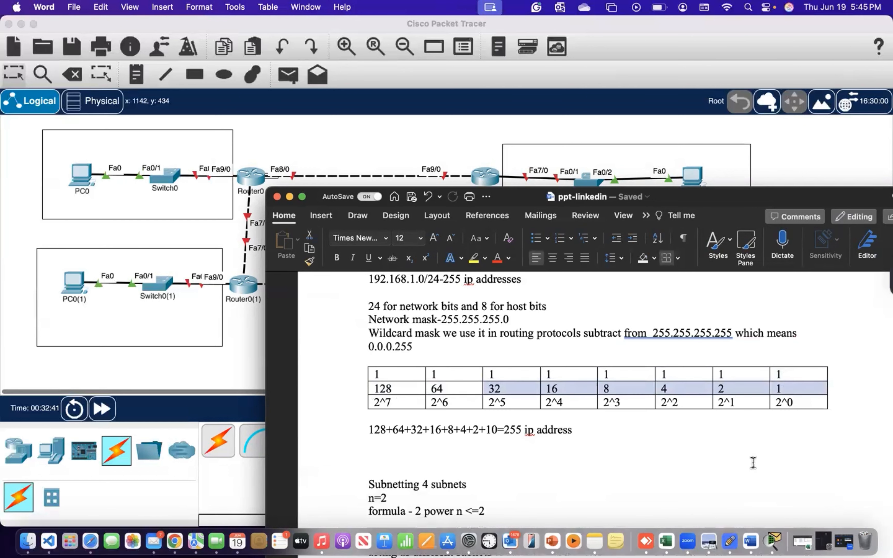
scroll(753, 462, "down", 3)
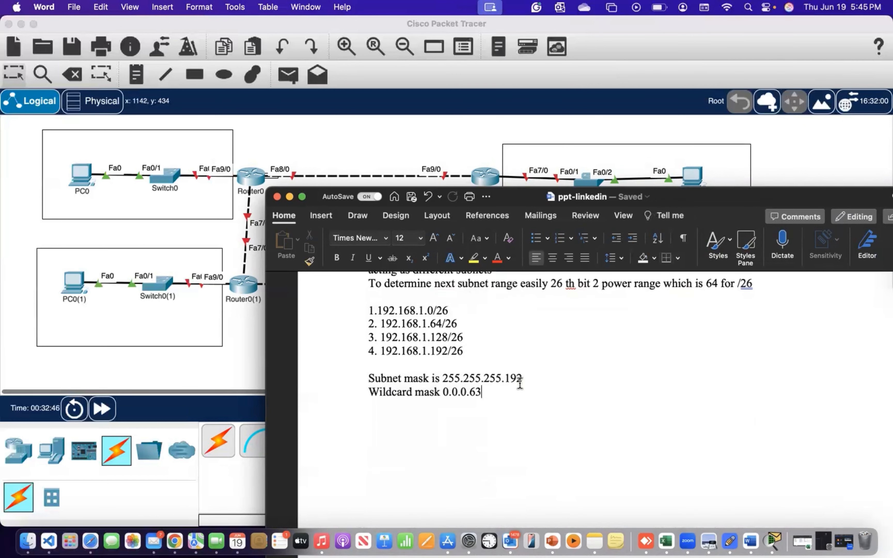
scroll(519, 384, "up", 7)
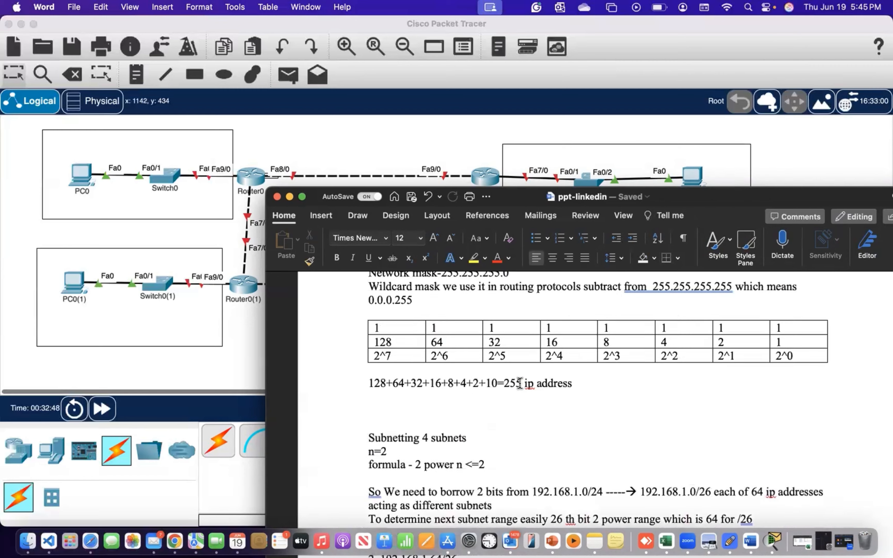
scroll(520, 384, "up", 2)
scroll(519, 384, "down", 4)
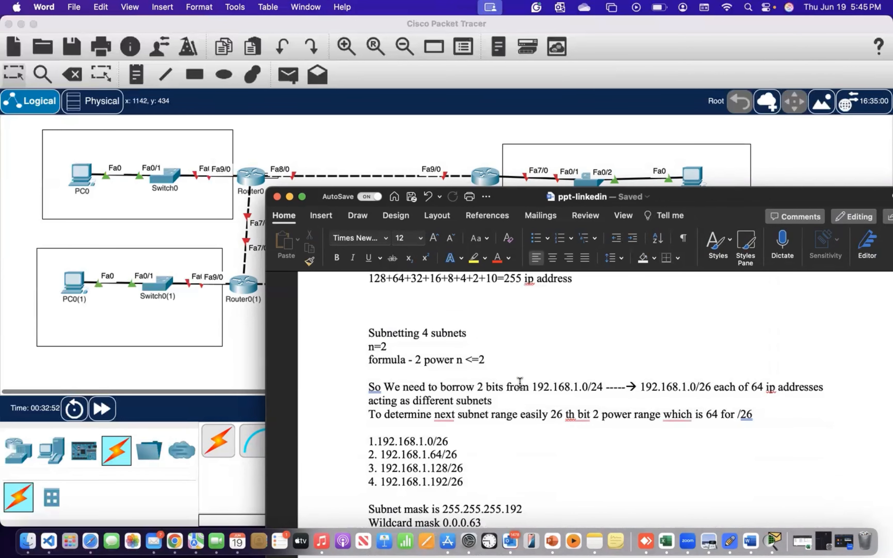
scroll(520, 383, "down", 4)
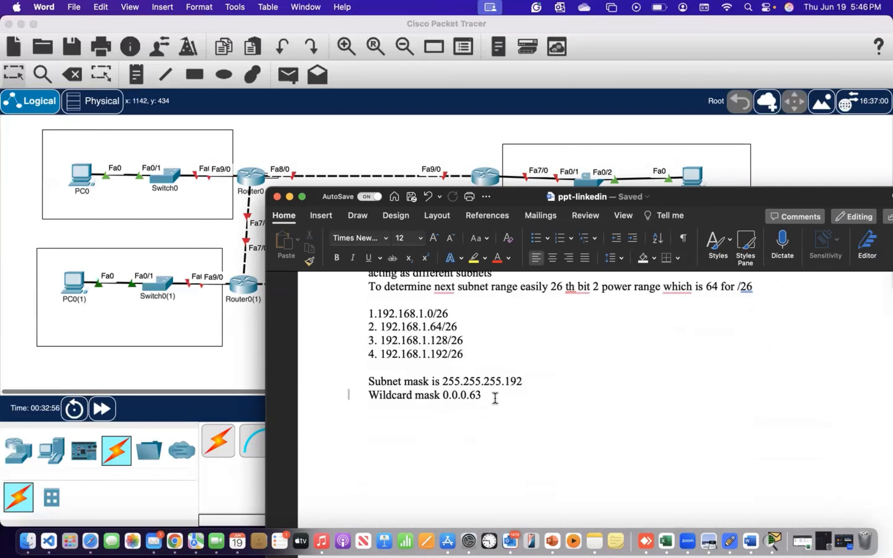
scroll(495, 397, "down", 1)
left_click(490, 388)
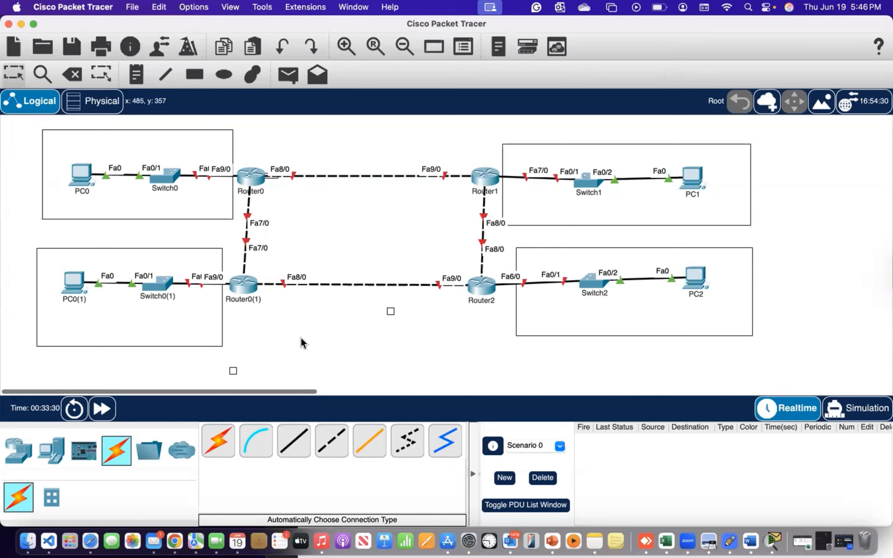
Step: In Packet Tracer, place the note 192.168.1.0/26 above Switch0 in PC0's LAN and copy its text for reuse
left_click(136, 79)
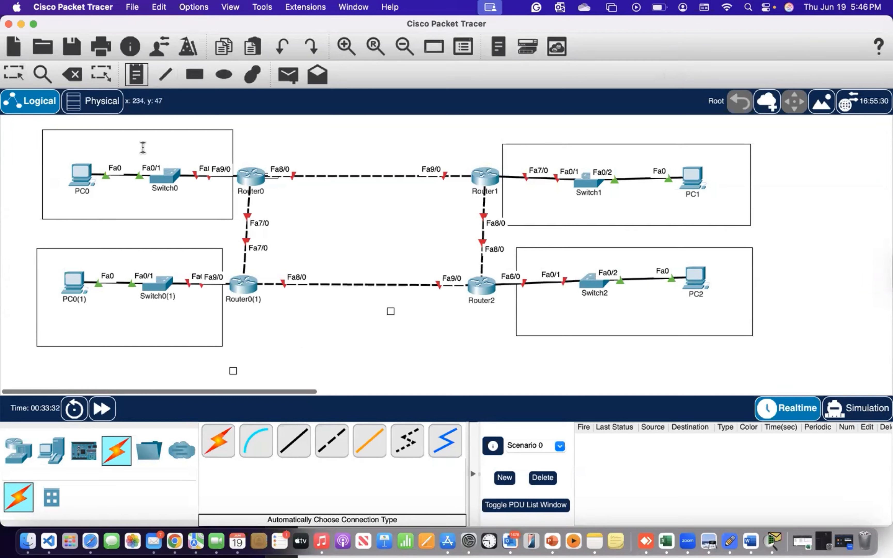
left_click(130, 143)
type("192.168.1.0")
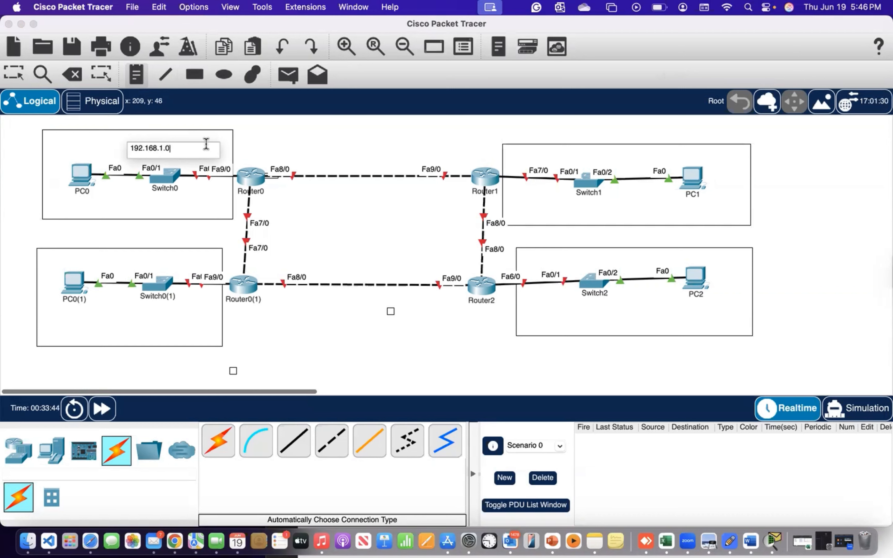
type("6")
left_click_drag(191, 148, 131, 147)
key("super+c")
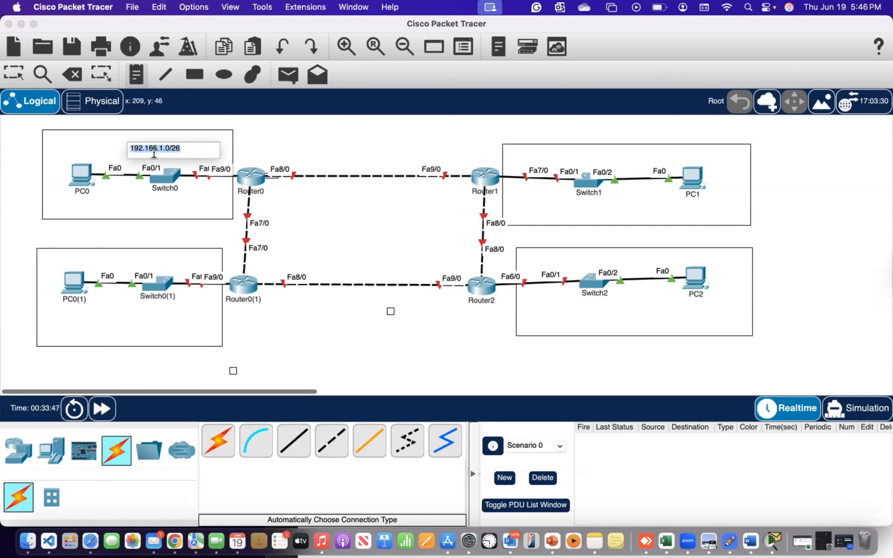
left_click(20, 151)
Step: Place the note 192.168.1.64/26 above Switch0(1) in PC0(1)'s LAN, reusing the copied address text
left_click(144, 256)
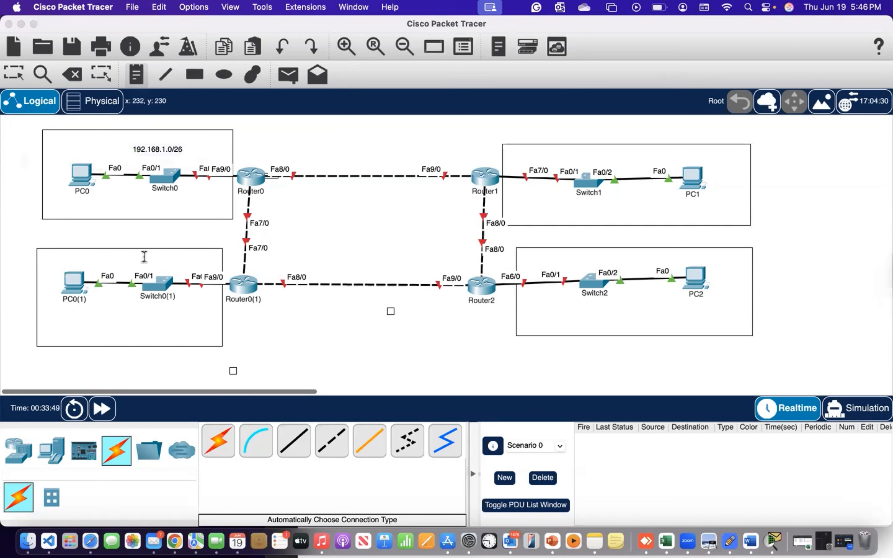
key("super+v")
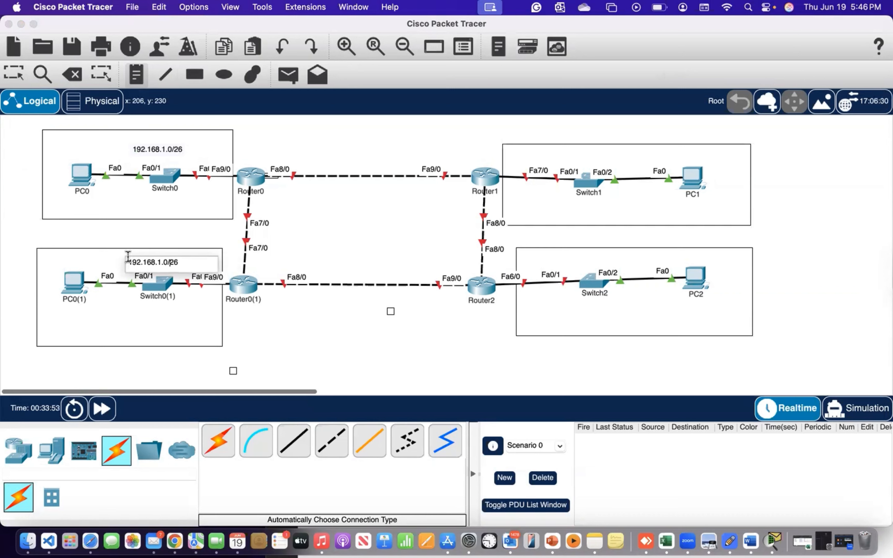
key("BackSpace")
type("64")
Step: Label PC2's LAN with the note 192.168.1.128/26 above Switch2, adapting the copied address
left_click(599, 261)
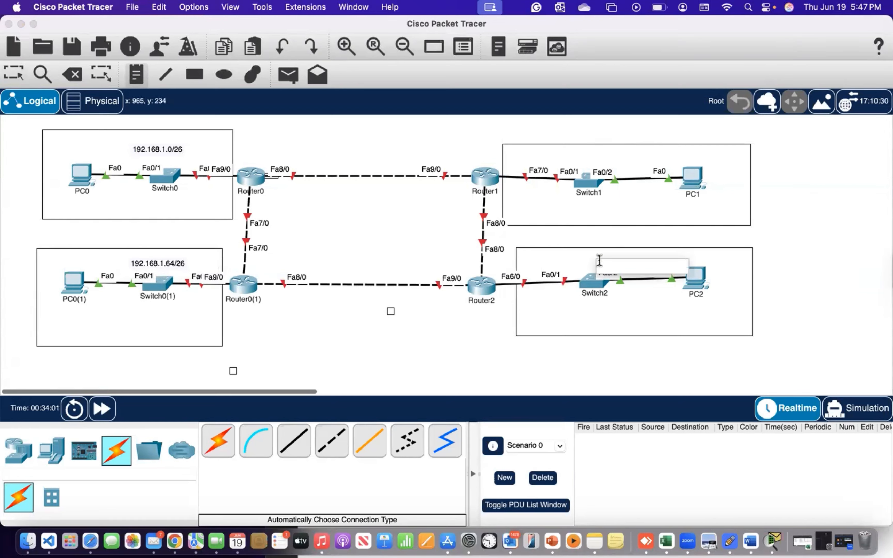
key("super+v")
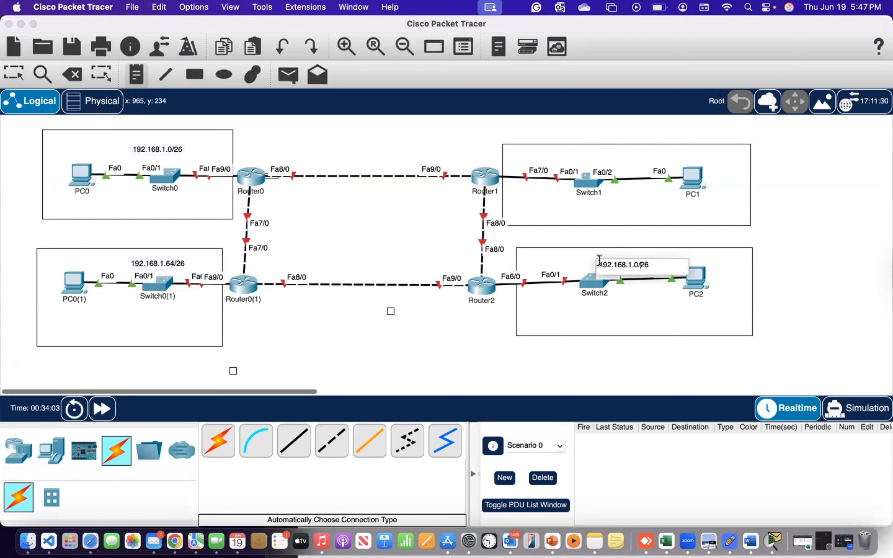
key("BackSpace")
type("128")
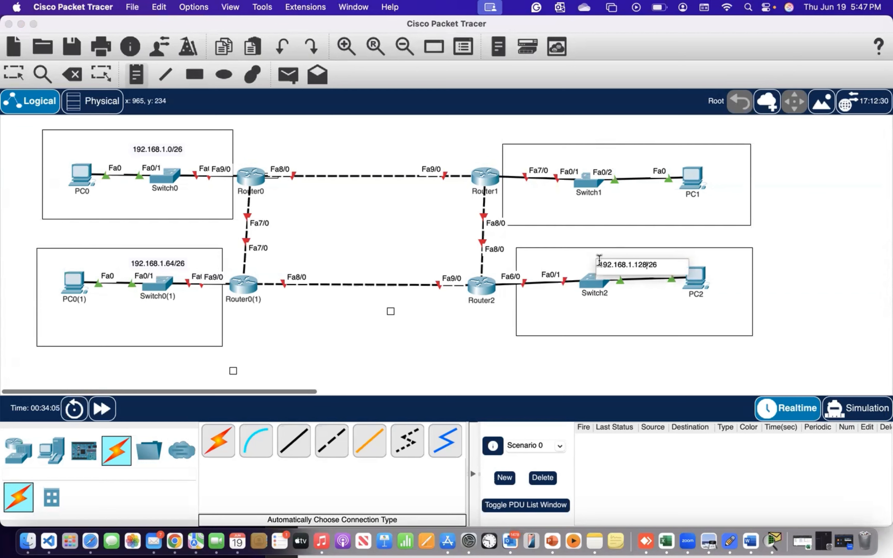
Step: Label PC1's LAN with the note 192.168.1.192/26 above Switch1, and finish placing LAN notes
left_click(595, 154)
key("super+v")
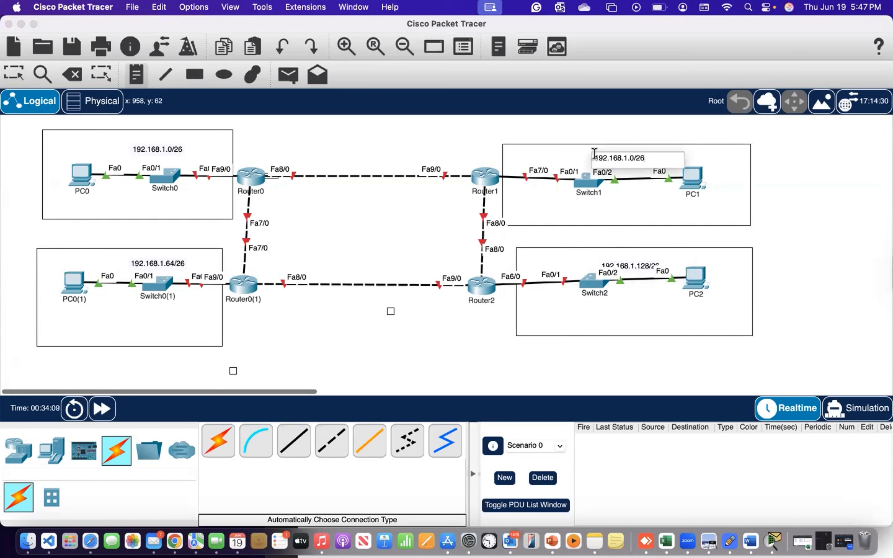
key("Left")
key("Left")
key("BackSpace")
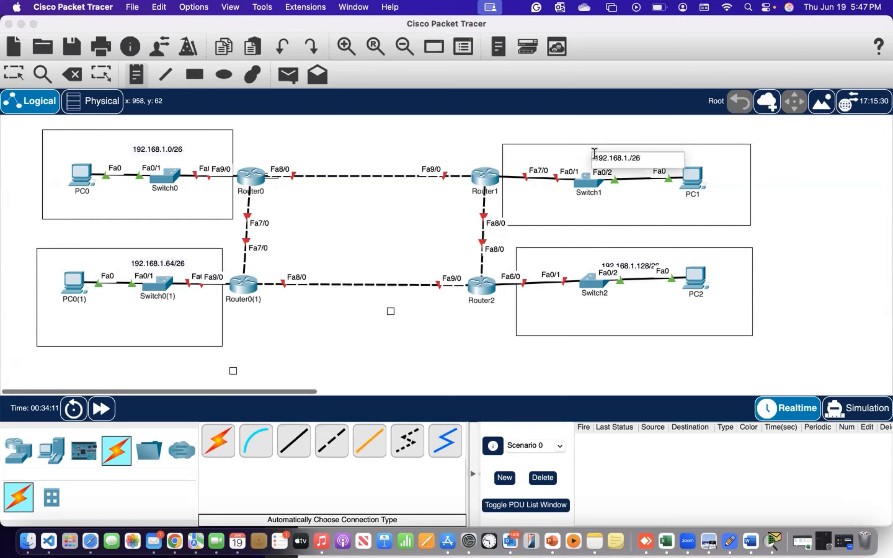
type("192")
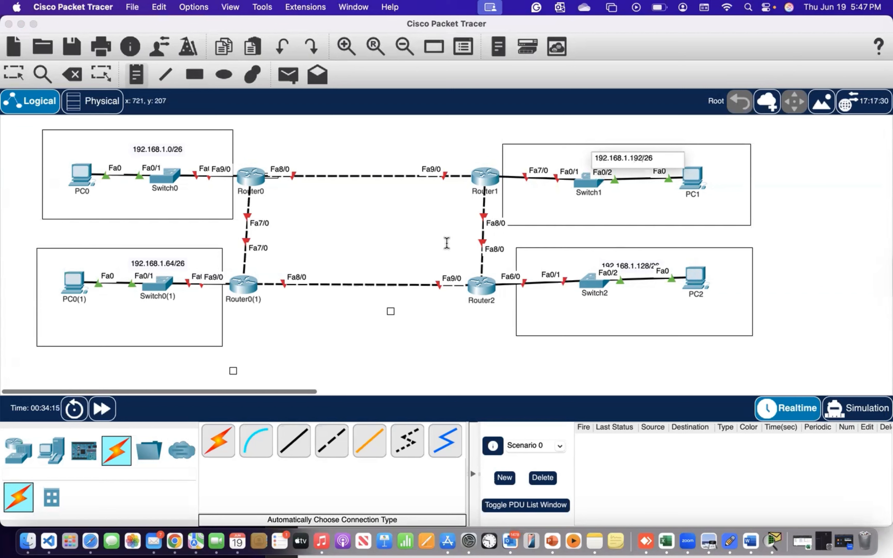
left_click(24, 103)
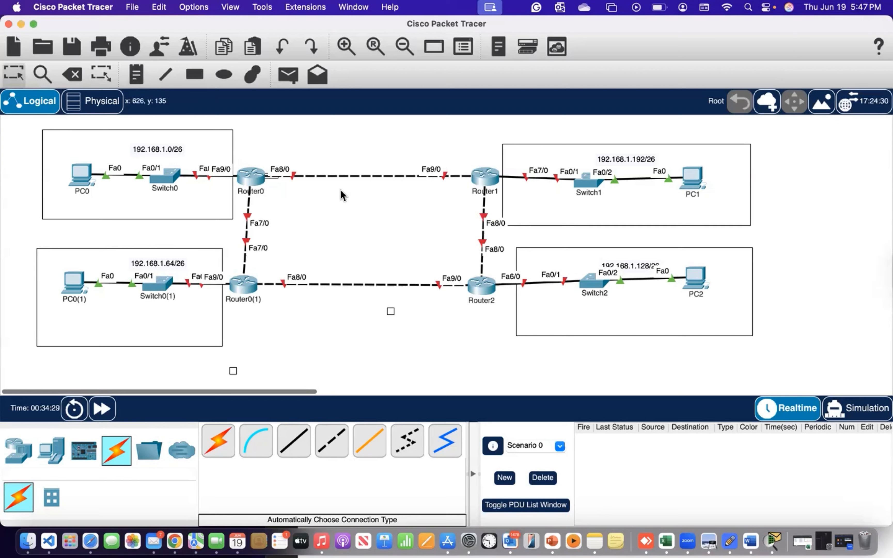
Step: Label the link between Router0 and Router1 with the note 10.0.1.0/24 and copy its text for reuse
left_click(136, 75)
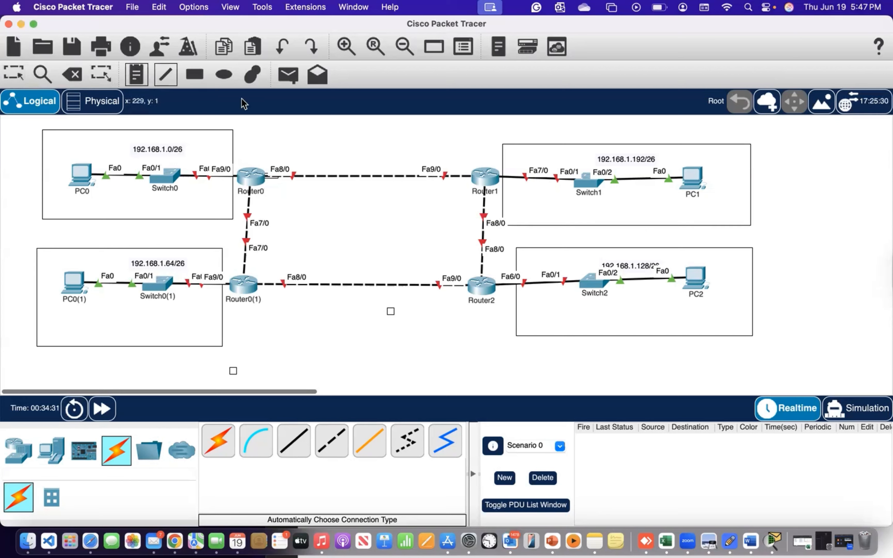
left_click(325, 175)
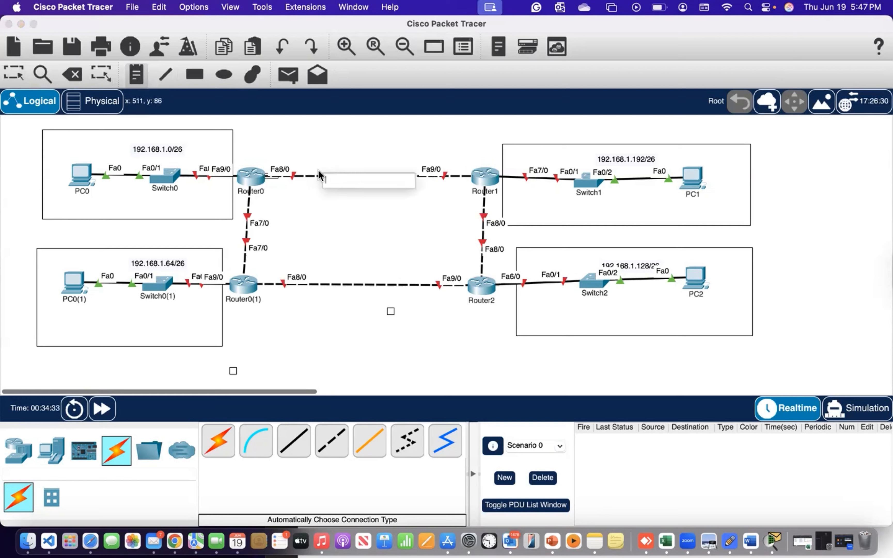
left_click(320, 166)
type("10.")
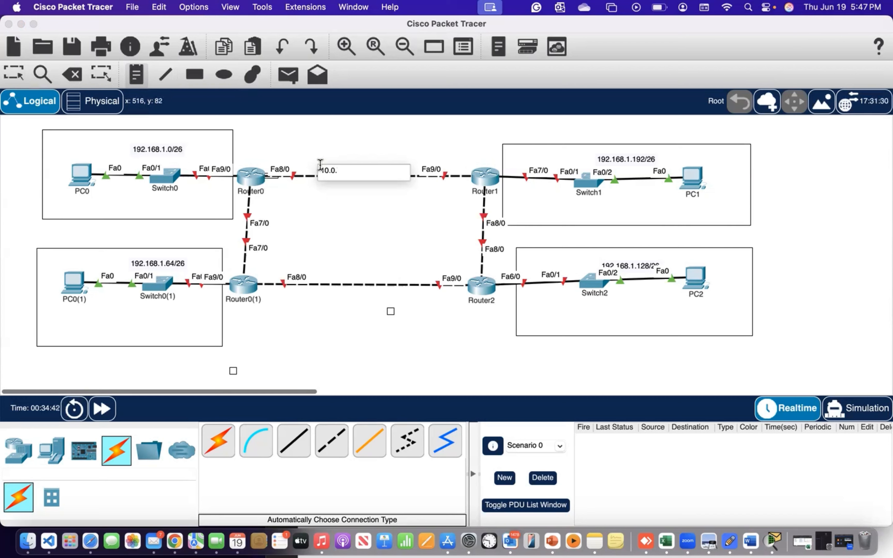
type(".0/24")
left_click_drag(369, 172, 314, 171)
key("super+c")
Step: Label the link between Router0(1) and Router2 with the note 10.0.2.0/24, adapting the copied address
left_click(330, 284)
key("super+v")
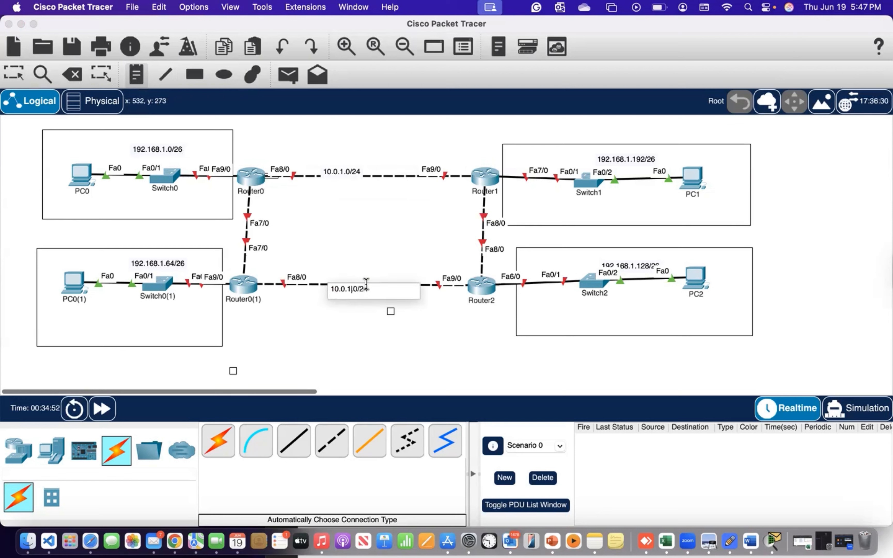
key("BackSpace")
type("2")
Step: Label the vertical link between Router0 and Router0(1) with the note 10.0.3.0/24
left_click(238, 223)
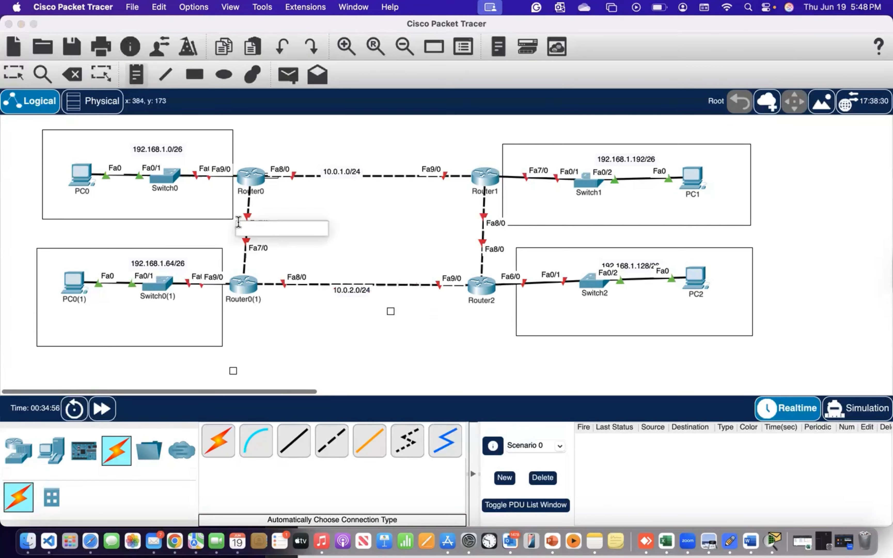
key("super+v")
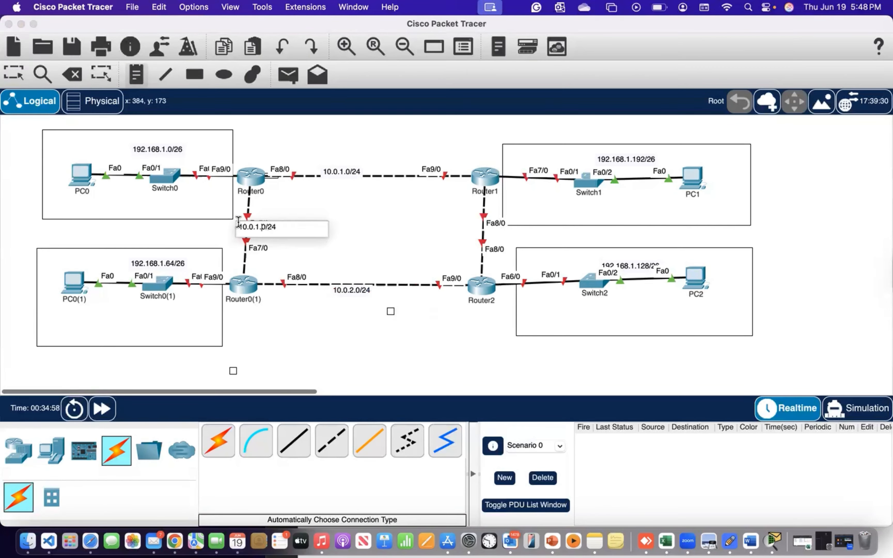
key("BackSpace")
key("BackSpace")
key("BackSpace")
key("BackSpace")
key("BackSpace")
key("BackSpace")
type("3.0/24")
Step: Label the vertical link between Router1 and Router2 with the note 10.0.4.0/24 and leave note placement
left_click(466, 223)
key("super+v")
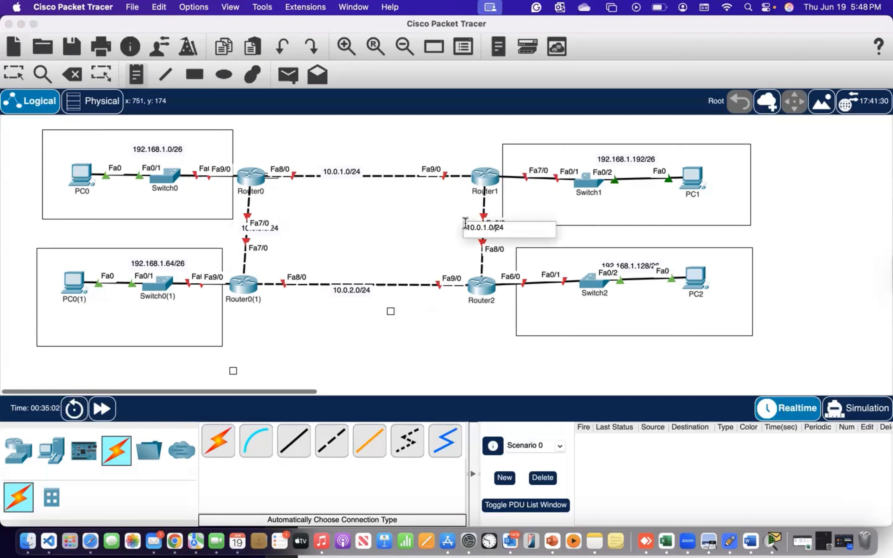
key("Left")
key("Left")
key("Left")
key("Left")
key("Left")
key("BackSpace")
type("4")
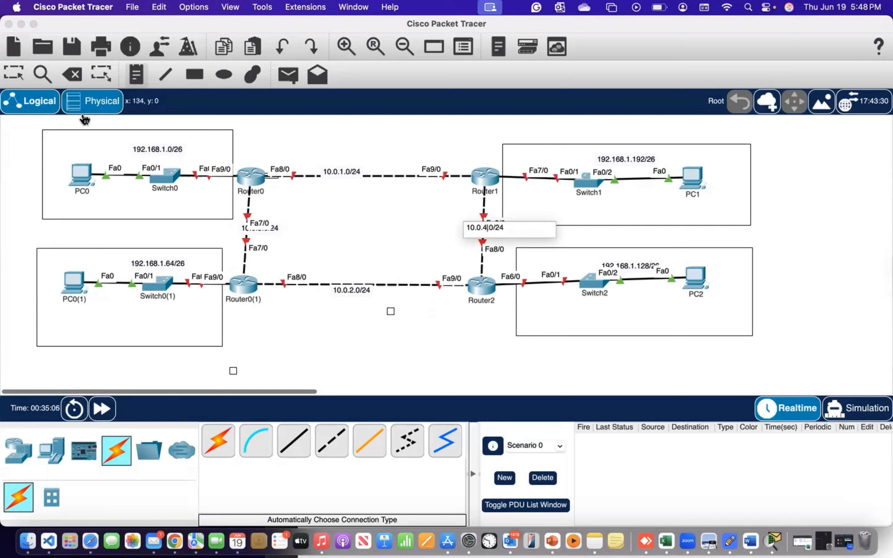
left_click(32, 106)
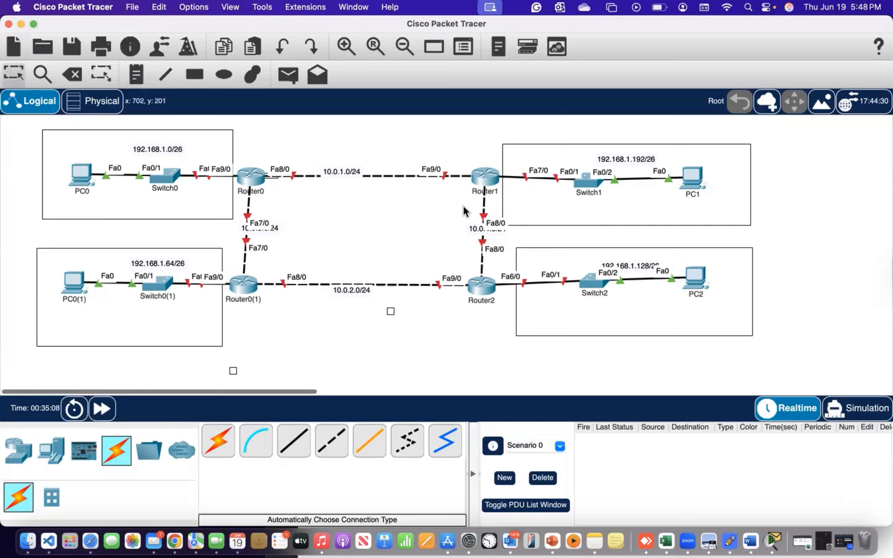
Step: Reposition the four router link network notes so they sit clear of the link lines and interface labels
left_click_drag(475, 229, 439, 223)
left_click_drag(267, 229, 301, 200)
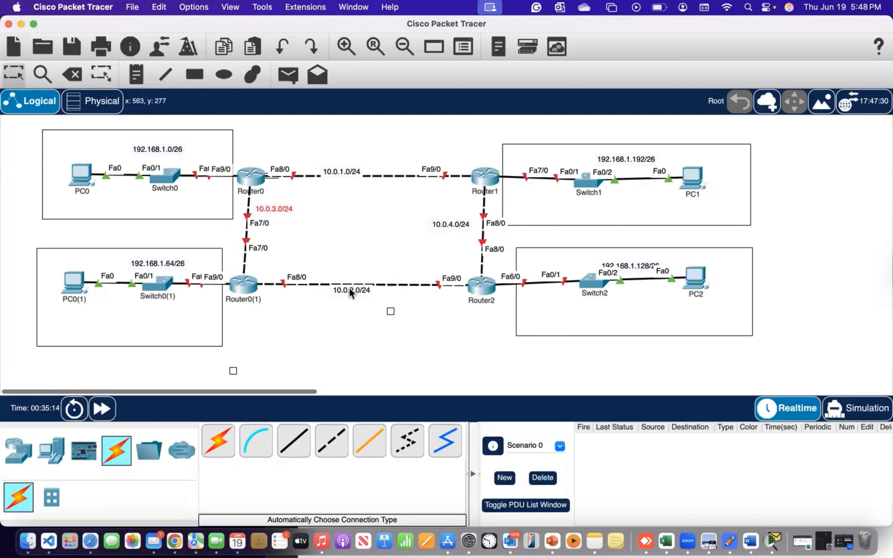
left_click_drag(349, 288, 349, 297)
left_click(342, 170)
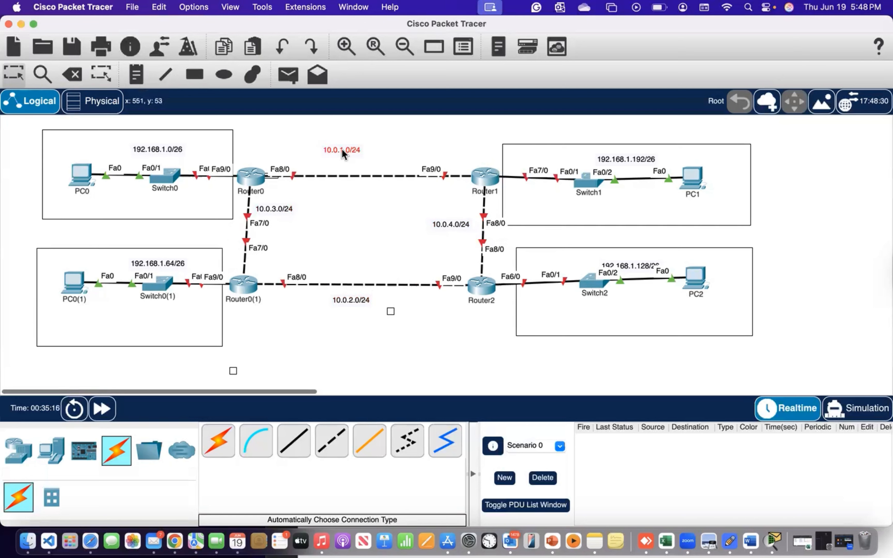
left_click_drag(342, 150, 345, 160)
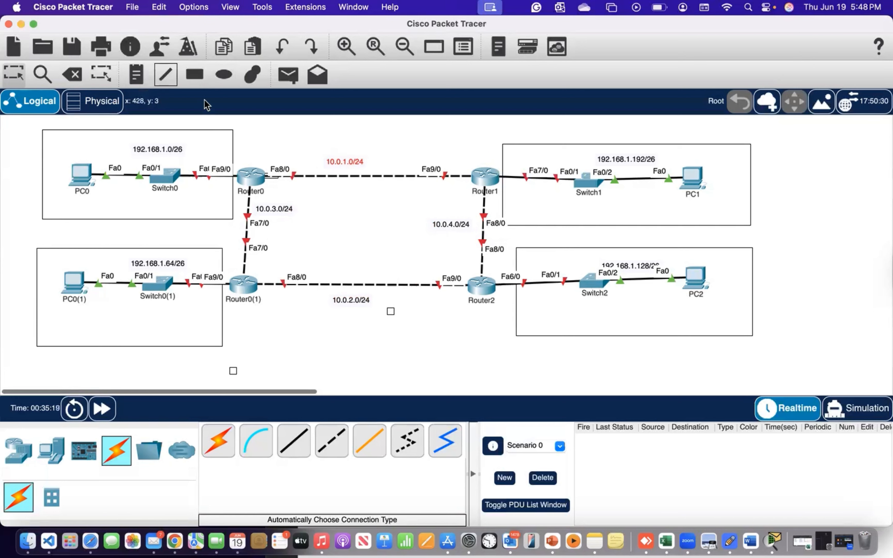
Step: Label the ends of the 10.0.1.0/24 link with the notes .1 at Router0 and .2 at Router1
left_click(141, 77)
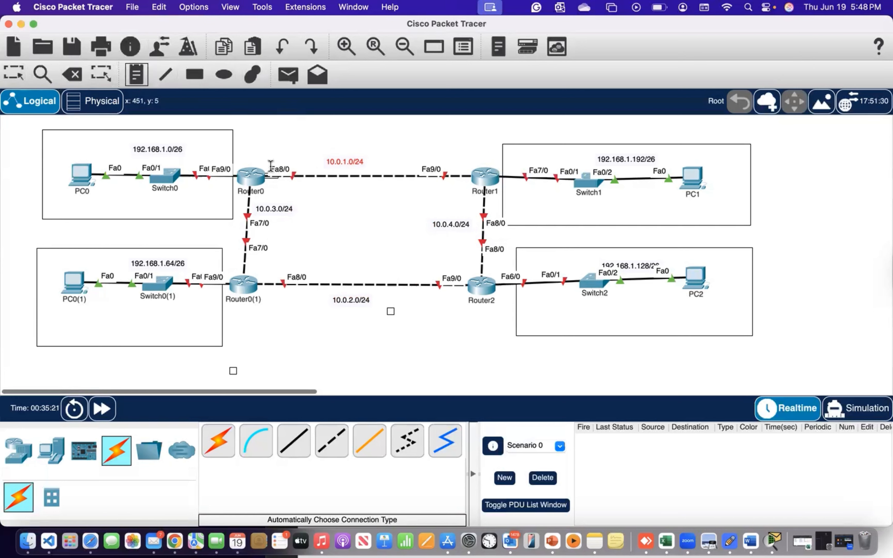
left_click(248, 163)
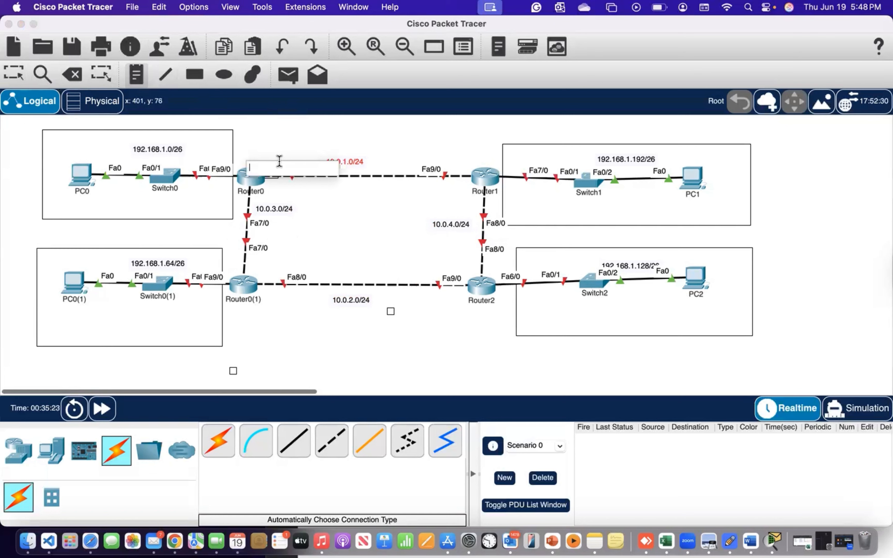
type(".1")
left_click(485, 162)
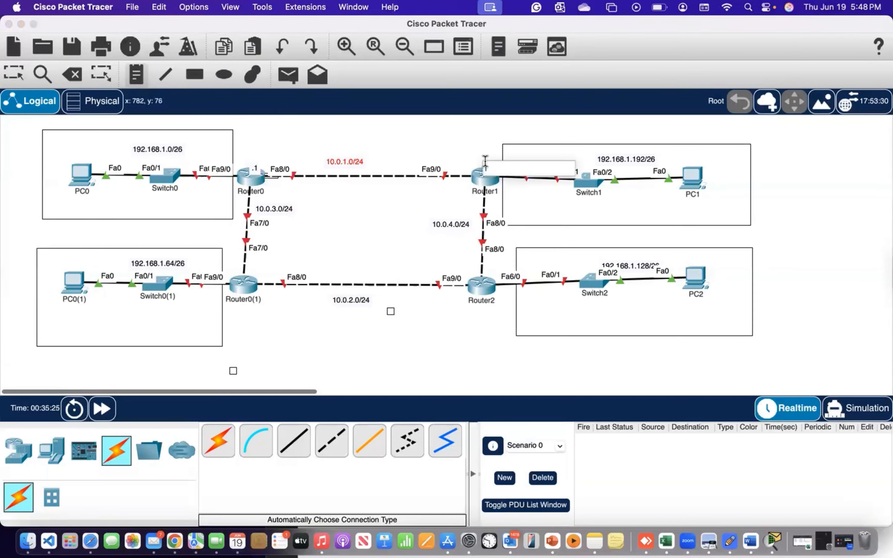
type(".2")
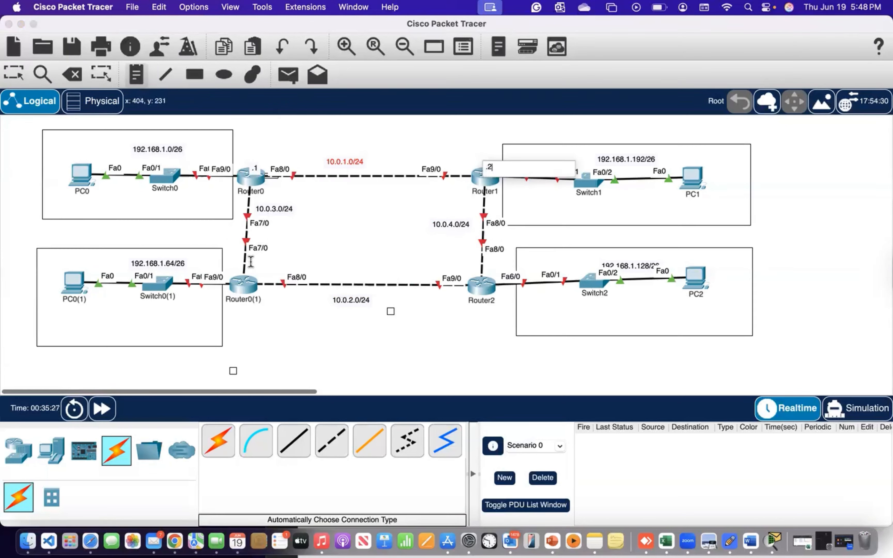
Step: Label the Router0(1) end of the 10.0.3.0/24 link with the note .2
left_click(250, 270)
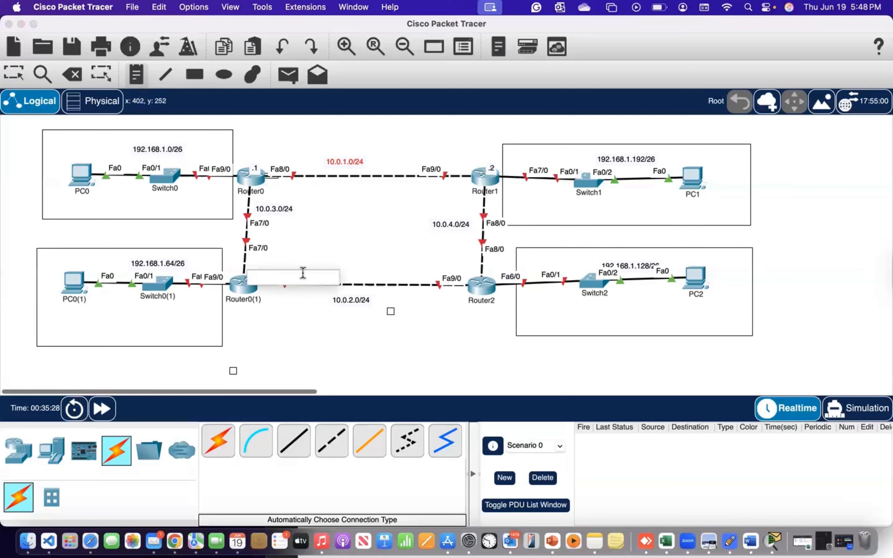
left_click(238, 266)
type(".2")
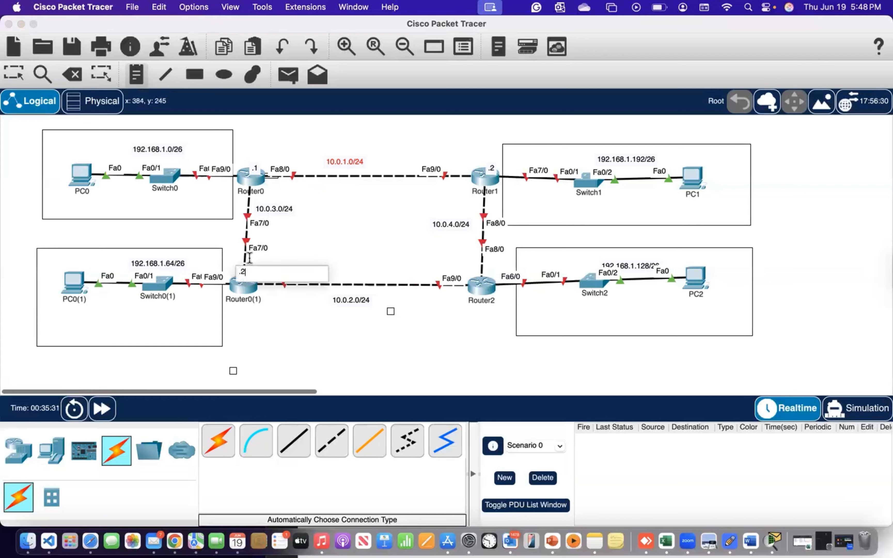
Step: Label the ends of the 10.0.2.0/24 link with the notes .1 at Router0(1) and .2 at Router2
left_click(270, 296)
left_click(263, 283)
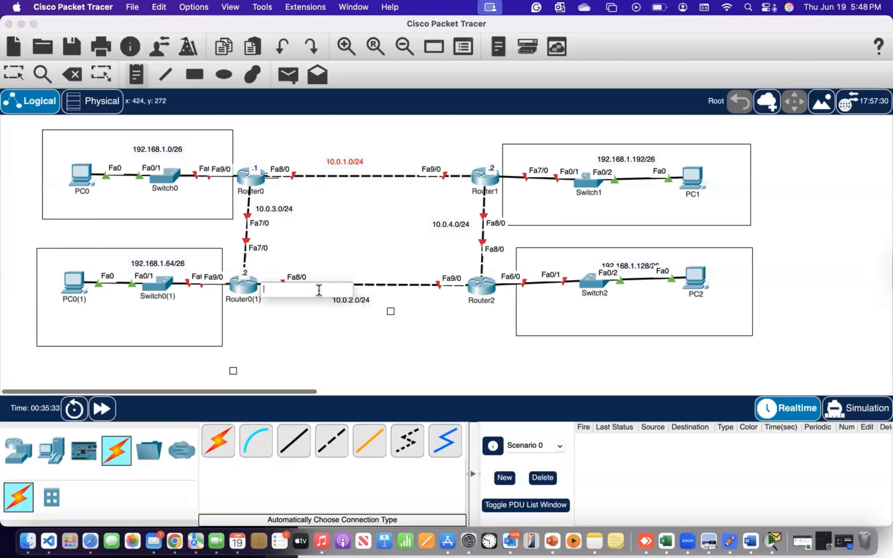
left_click(451, 289)
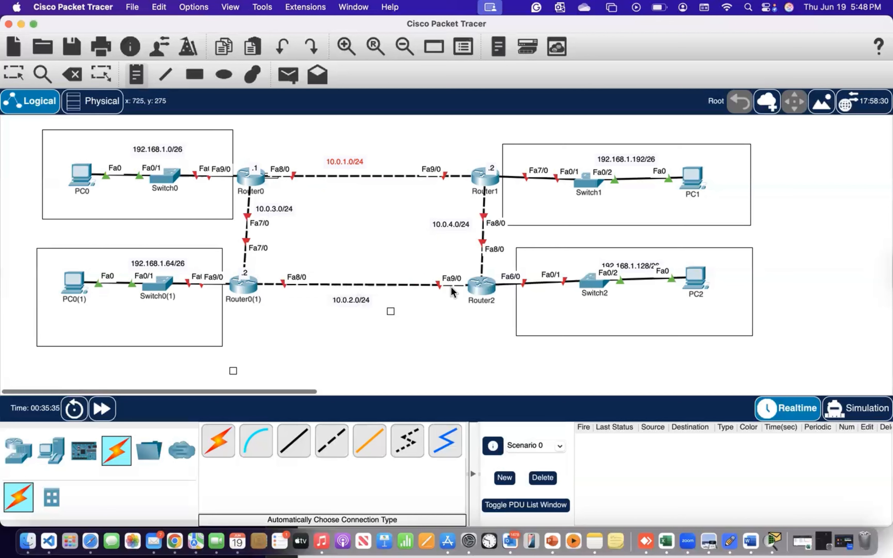
left_click(436, 284)
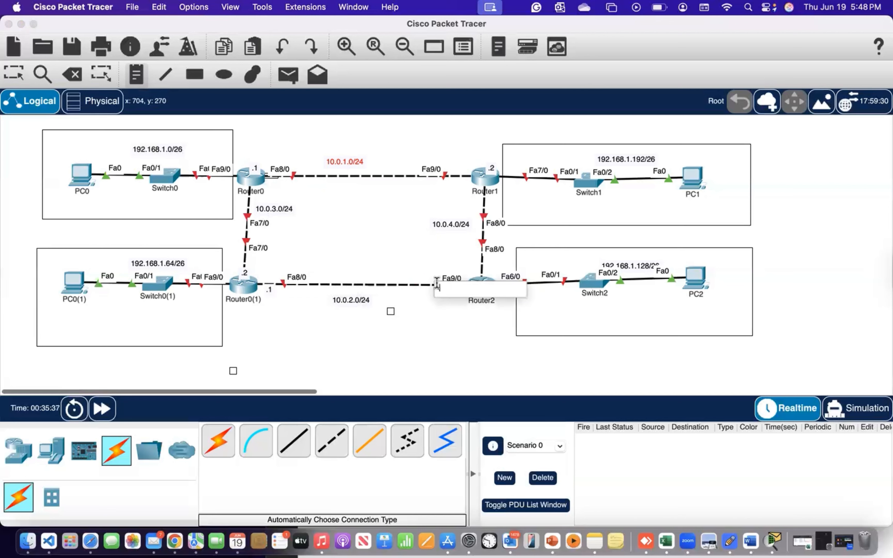
Step: Add a .1 note at both the Router2 and Router1 ends of the 10.0.4.0/24 link and leave note placement
left_click(482, 264)
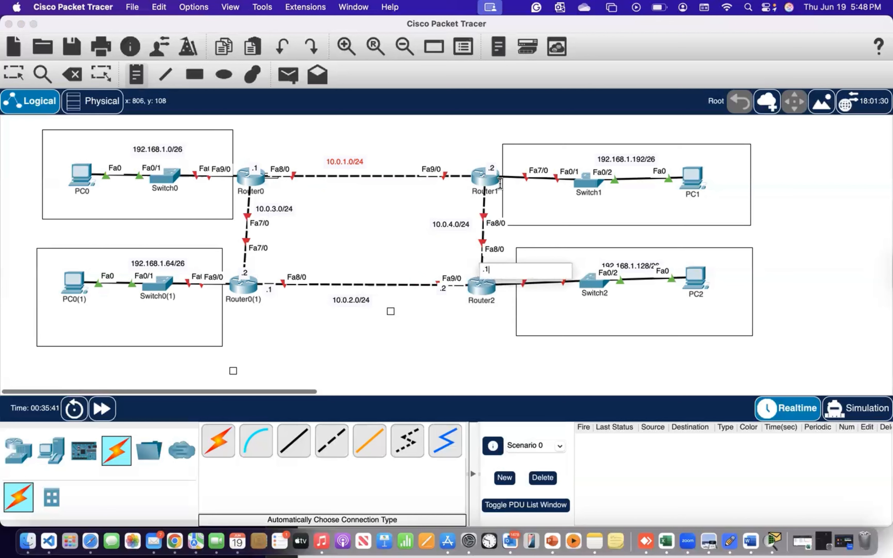
left_click(482, 199)
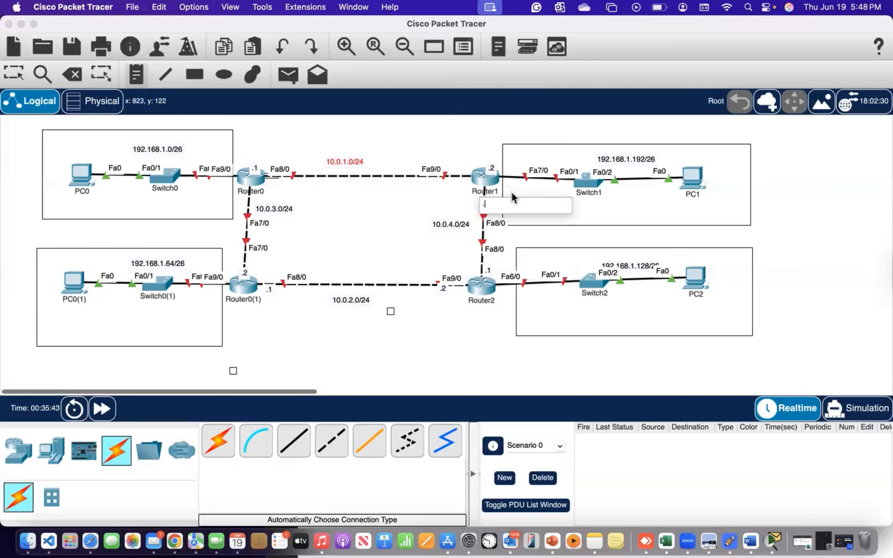
left_click(36, 110)
key("Escape")
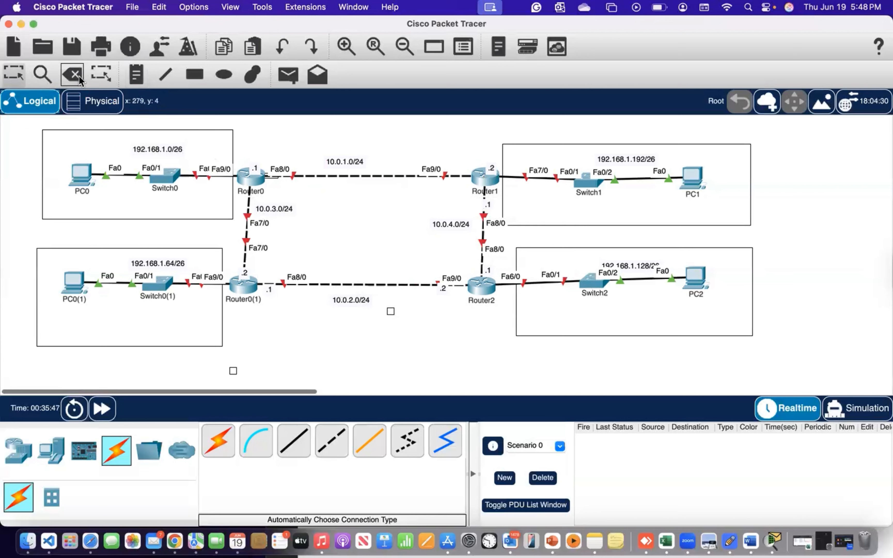
Step: Add a note at Router0's end of the 10.0.3.0/24 link and set its text to .1
left_click(131, 78)
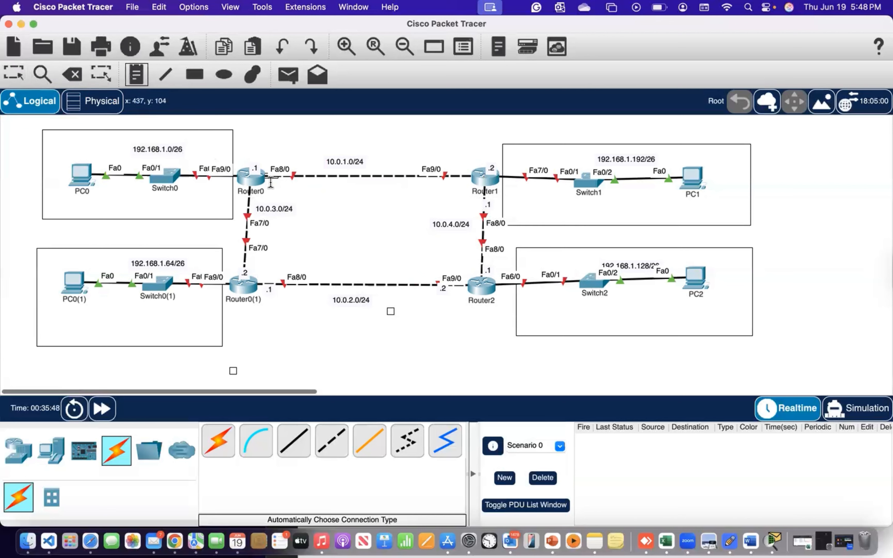
left_click(245, 189)
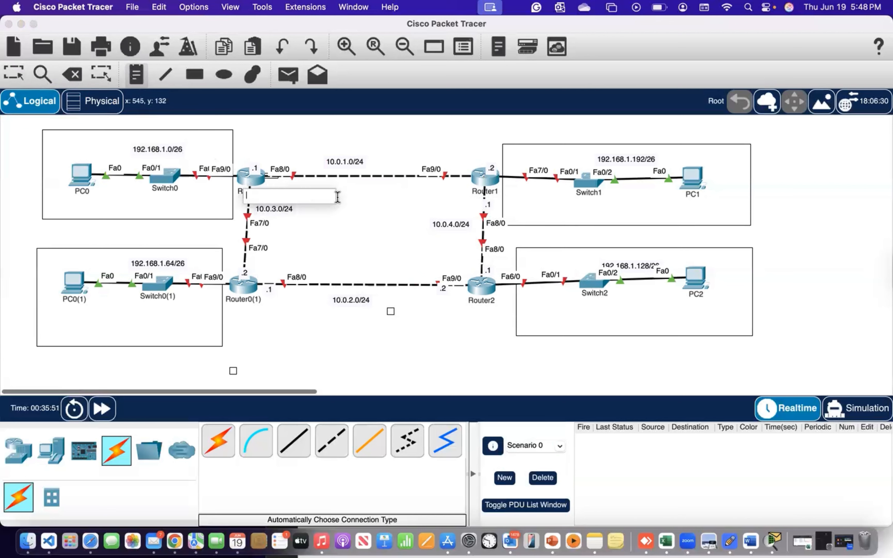
key("Escape")
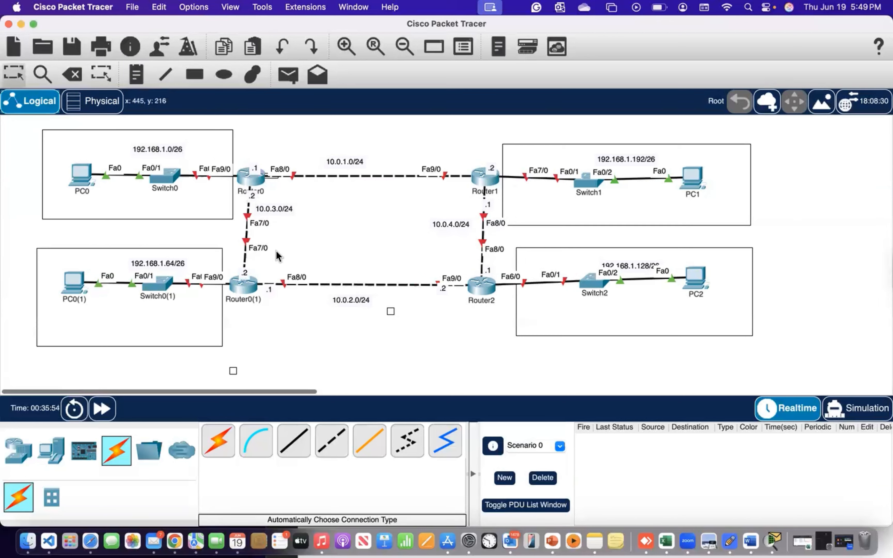
left_click(252, 199)
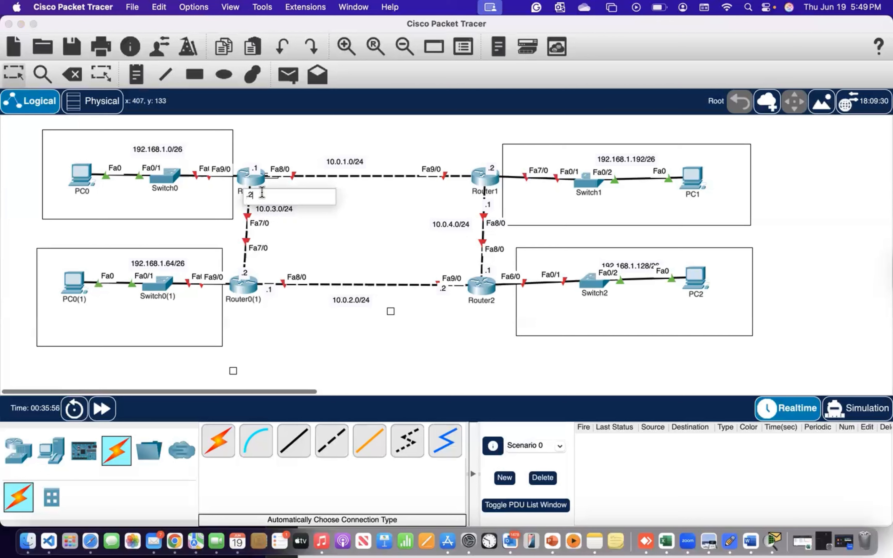
key("BackSpace")
left_click(44, 106)
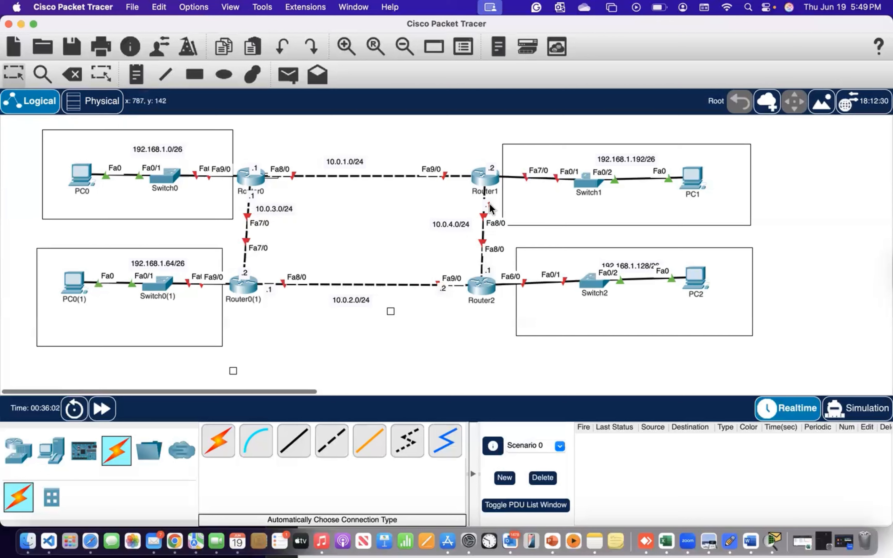
Step: Change the note at Router1's end of the 10.0.4.0/24 link to .2
left_click(498, 203)
type("2")
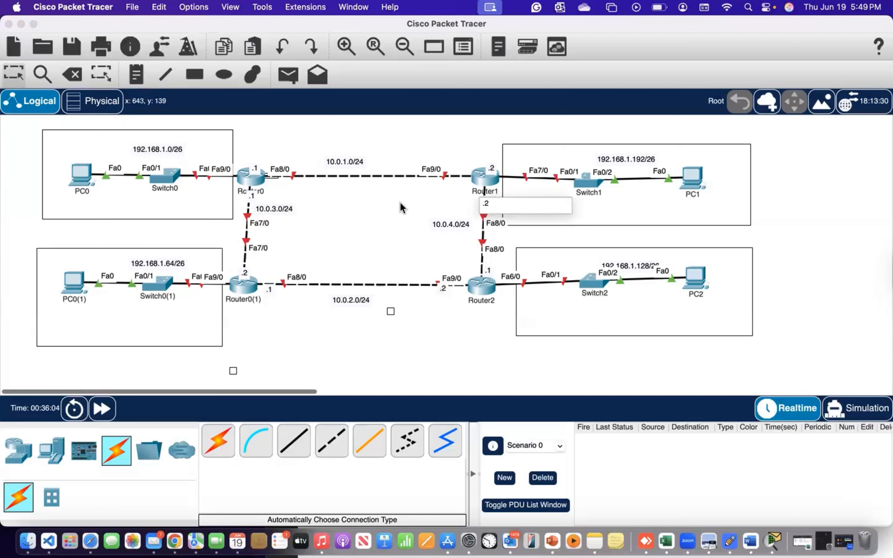
left_click(351, 182)
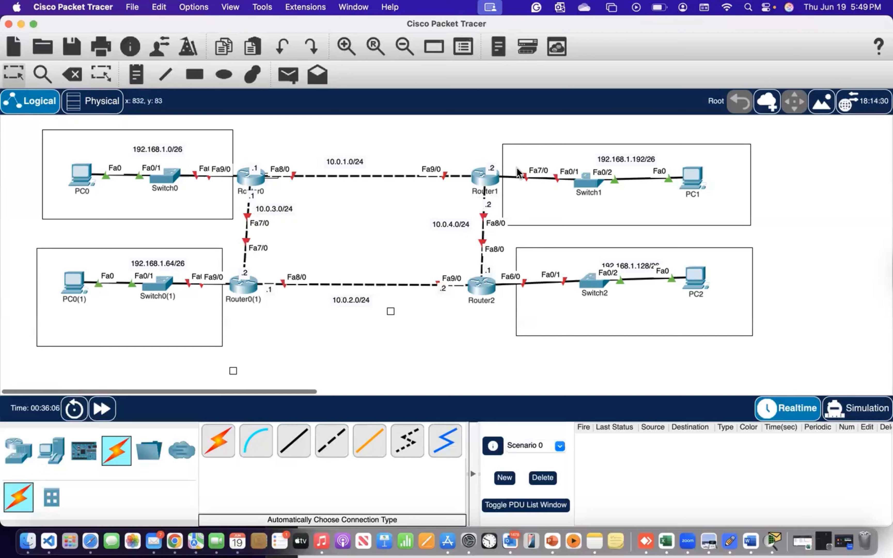
key("super+s")
left_click(608, 333)
Step: Open the IP configuration of PC0 and set its static IPv4 address to 192.168.1.1
left_click(80, 173)
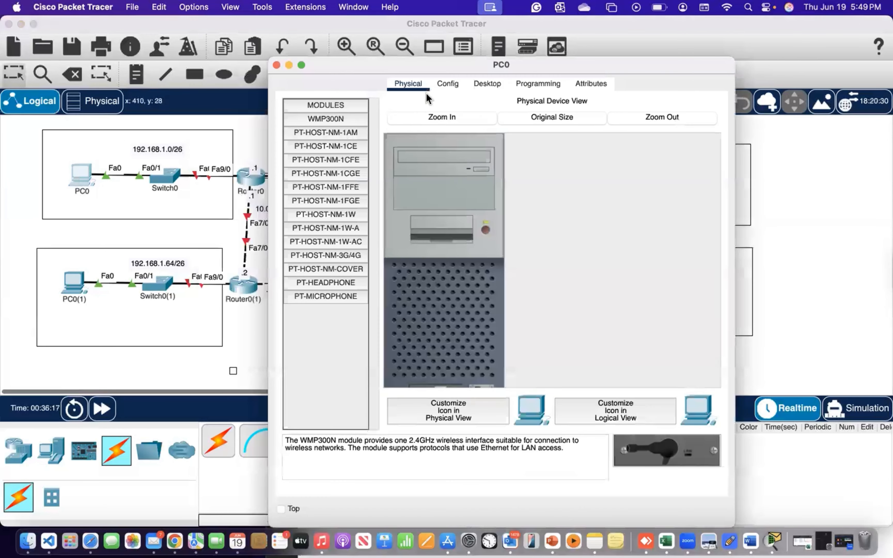
left_click_drag(555, 63, 610, 46)
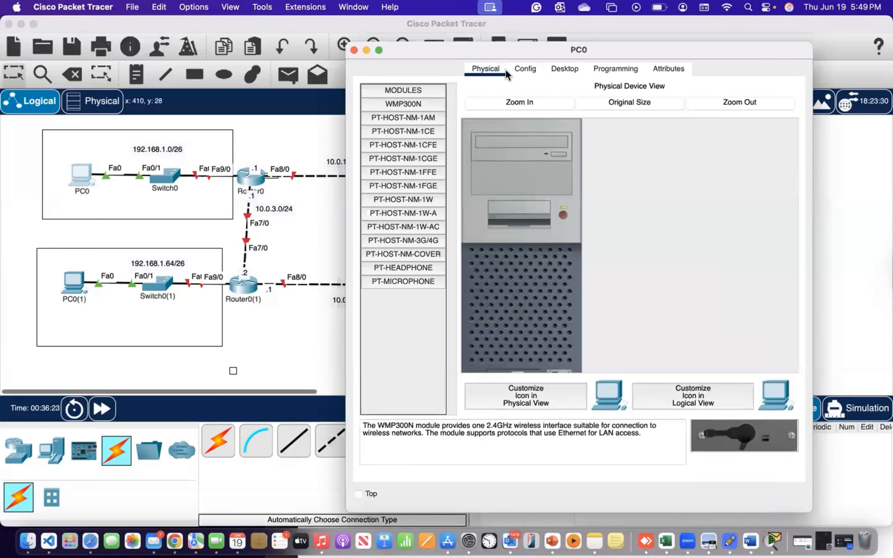
left_click(564, 69)
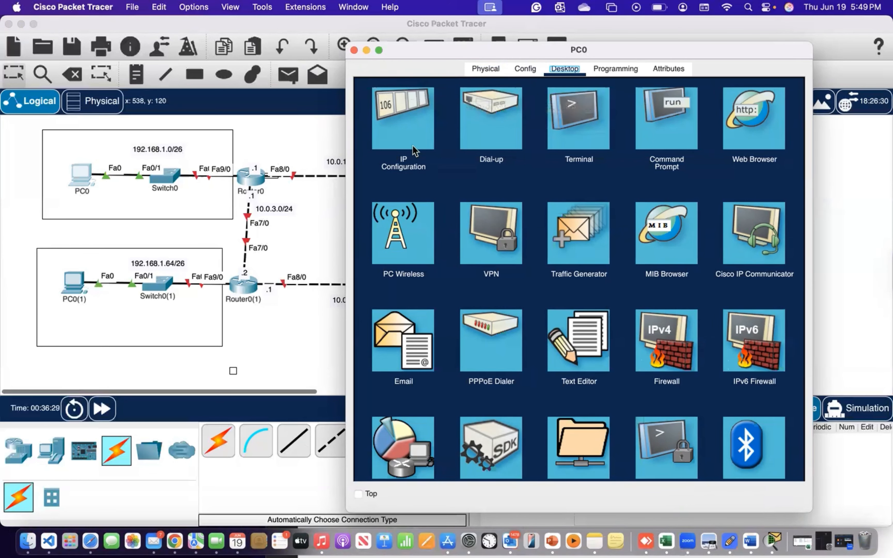
left_click(416, 121)
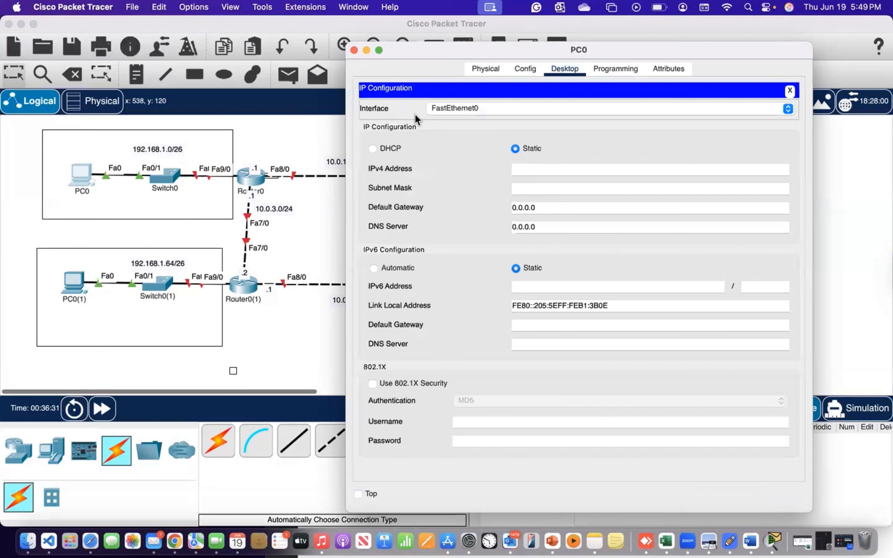
left_click(543, 170)
type("19")
key("BackSpace")
type("192.168")
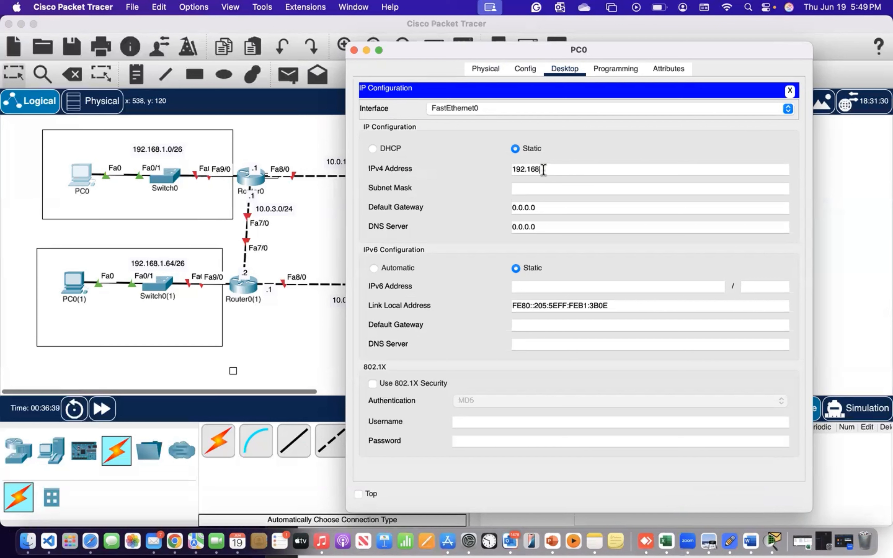
type(".1.1")
Step: Set PC0's subnet mask to 255.255.255.192
left_click(531, 189)
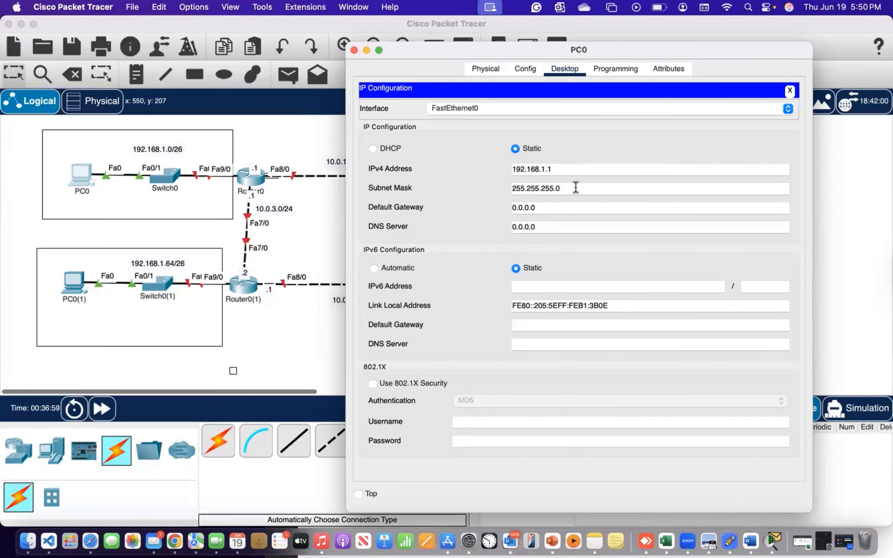
key("BackSpace")
type("192")
left_click_drag(580, 189, 497, 191)
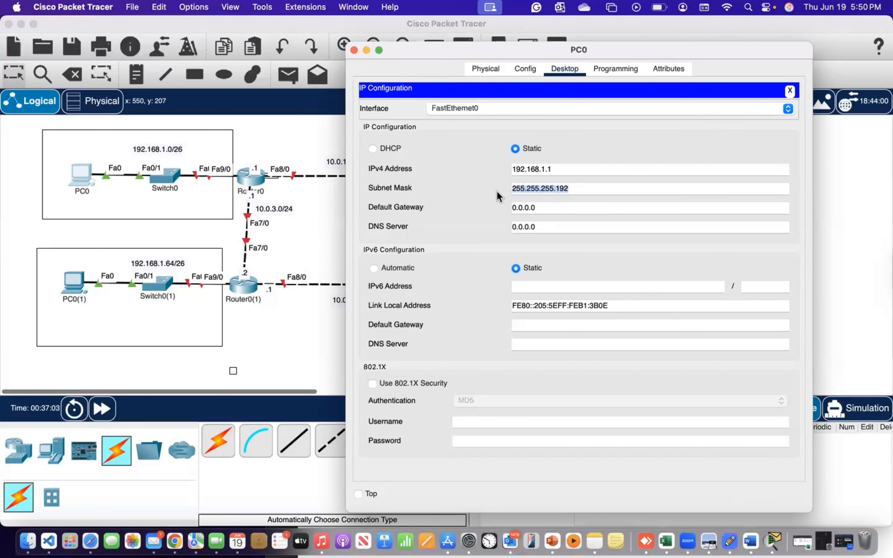
Step: Save the topology in the saves folder under the file name pkt
left_click(315, 222)
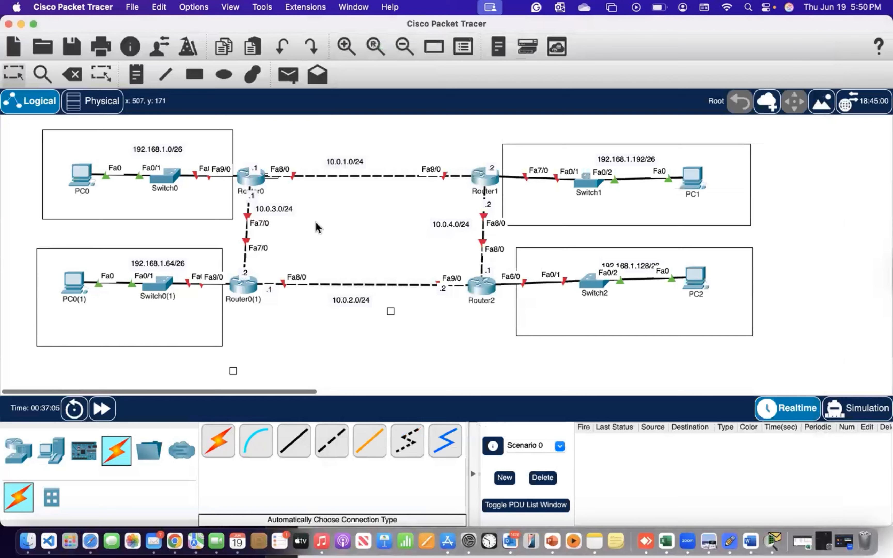
key("super+s")
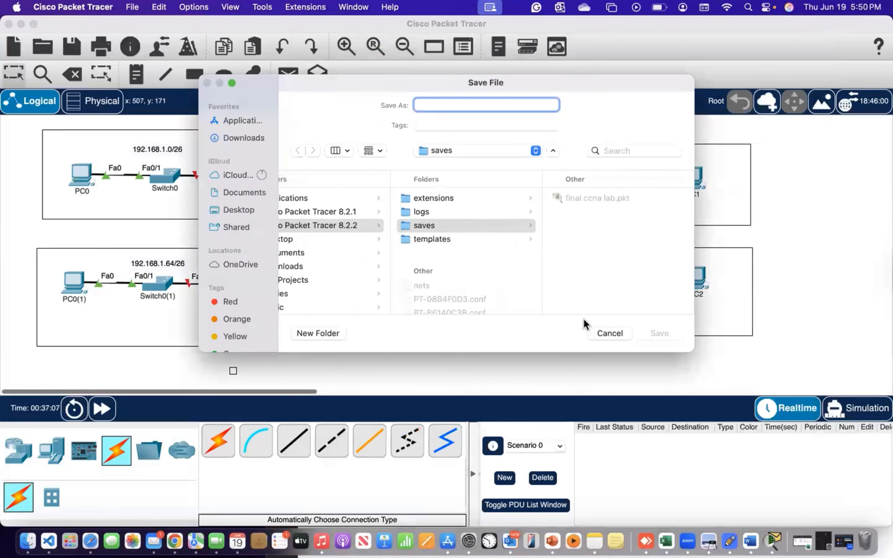
type("pkt")
key("Return")
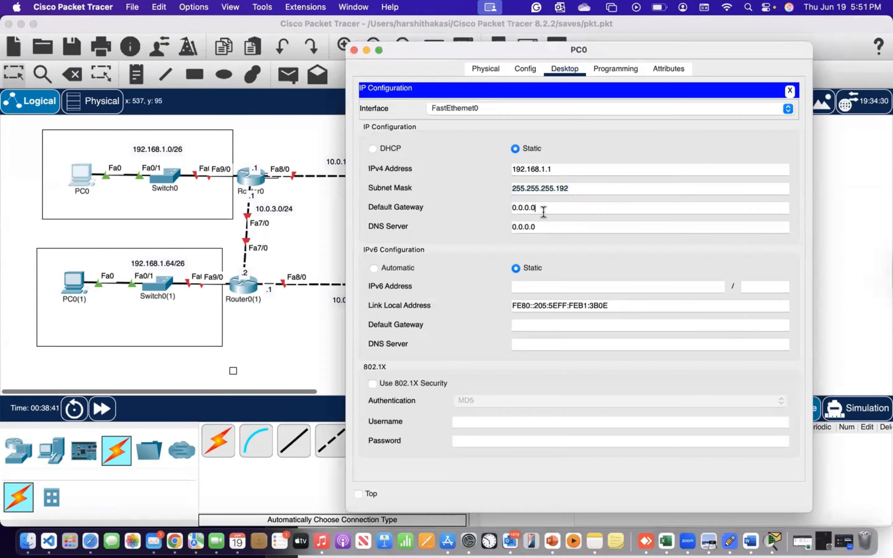
Step: Set PC0's default gateway to 192.168.1.50 and save the file again
left_click_drag(542, 208, 460, 213)
type("192.168.1.50")
left_click(328, 231)
key("super+s")
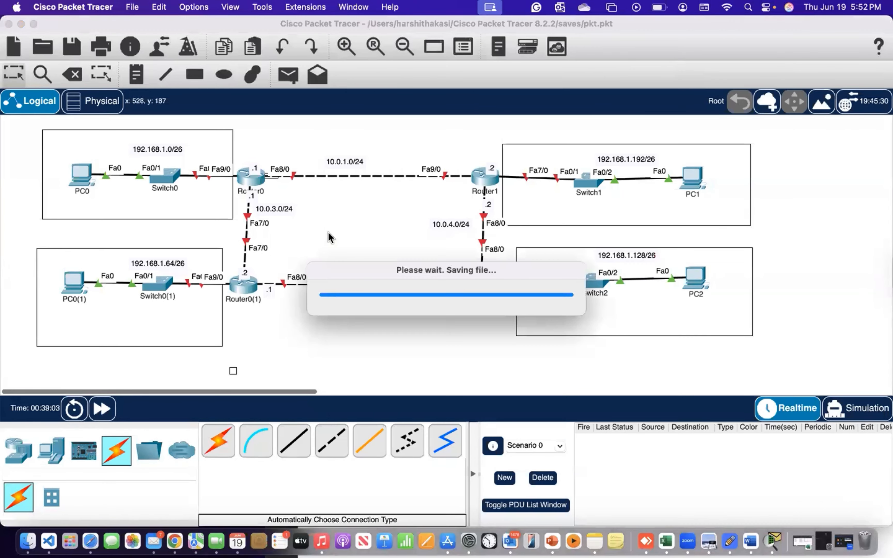
Step: Give PC0(1) the static IPv4 address 192.168.1.65 and the subnet mask 255.255.255.192
left_click(245, 288)
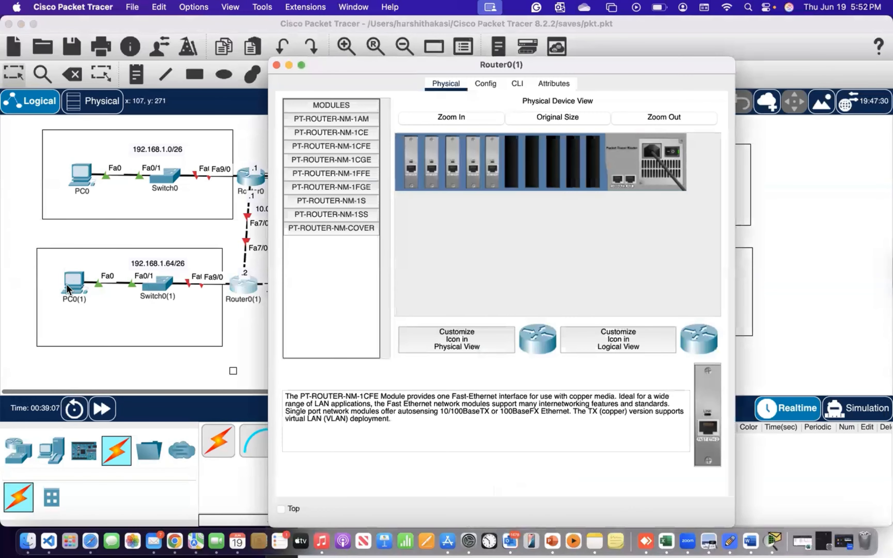
left_click(75, 286)
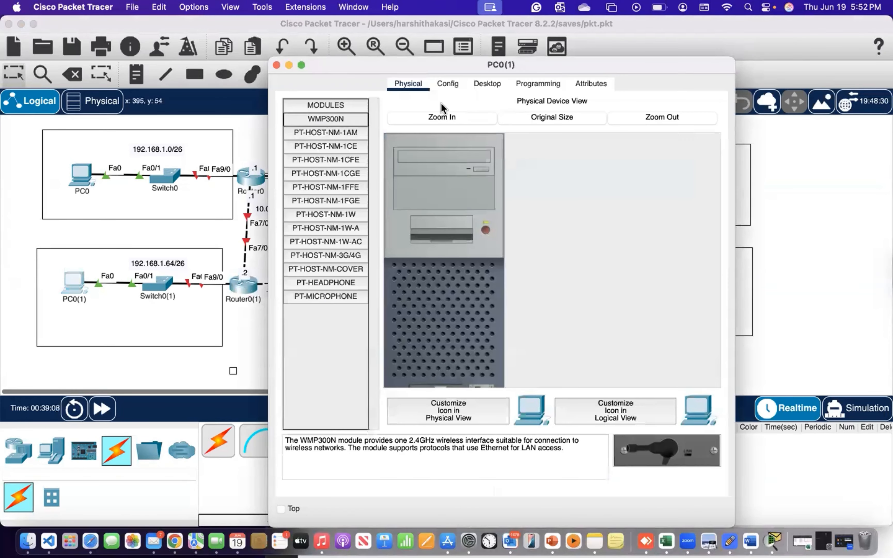
left_click(479, 83)
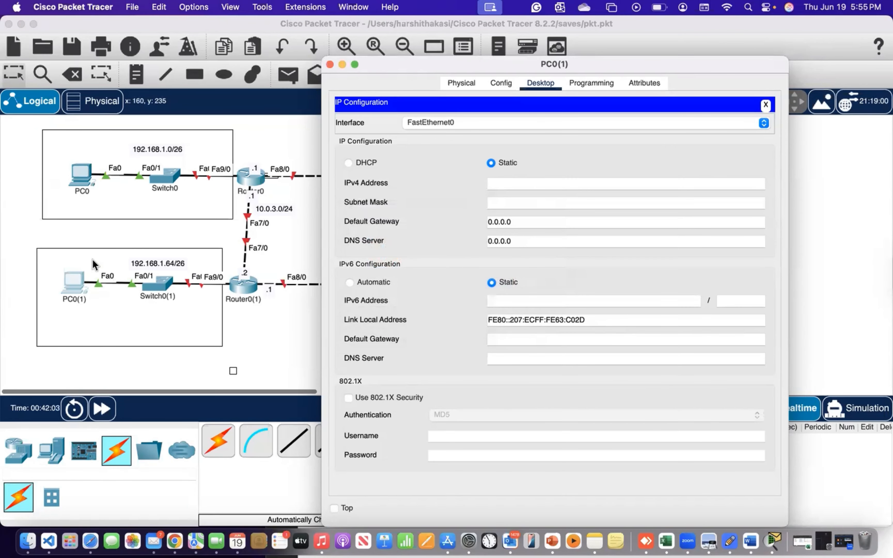
type("192.168.1.65")
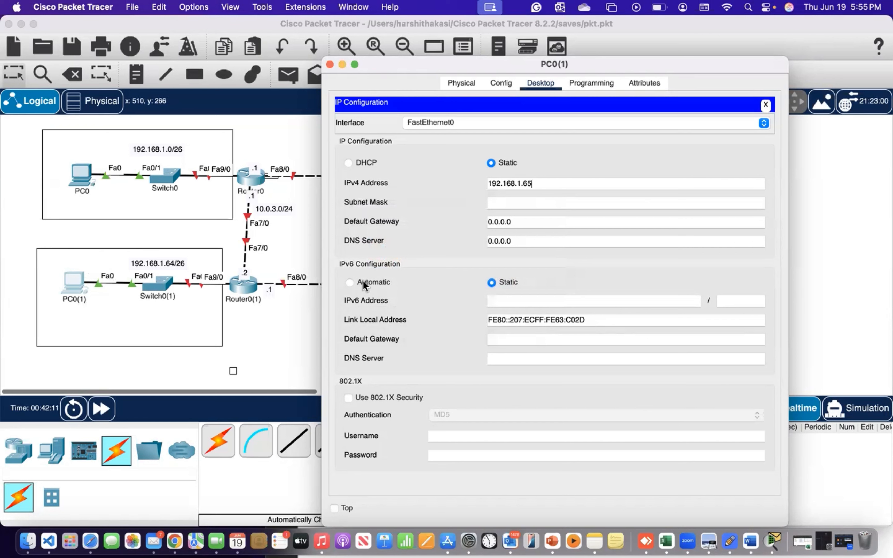
left_click(520, 204)
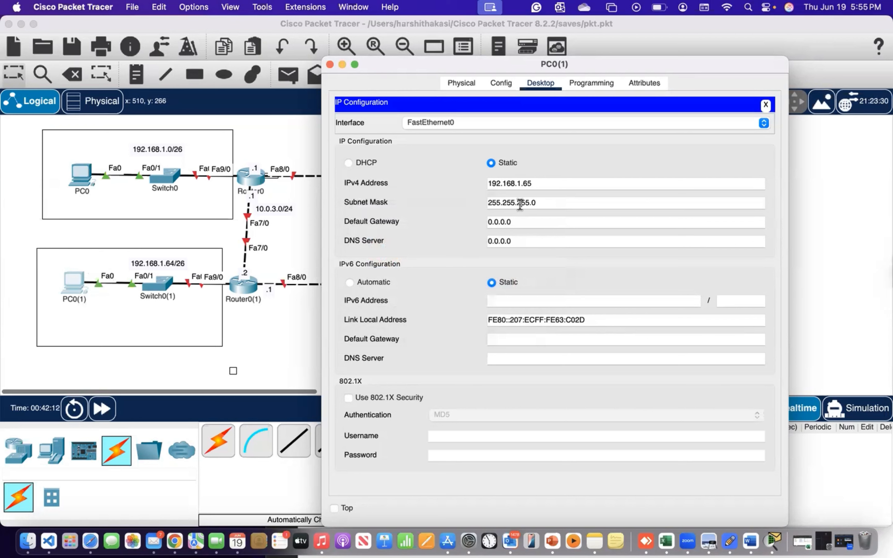
left_click(555, 199)
key("BackSpace")
type("192")
Step: Set PC0(1)'s default gateway to 192.168.1.100, reusing its copied IPv4 address, and save the file
left_click_drag(528, 223, 449, 223)
left_click_drag(550, 184, 473, 190)
key("super+c")
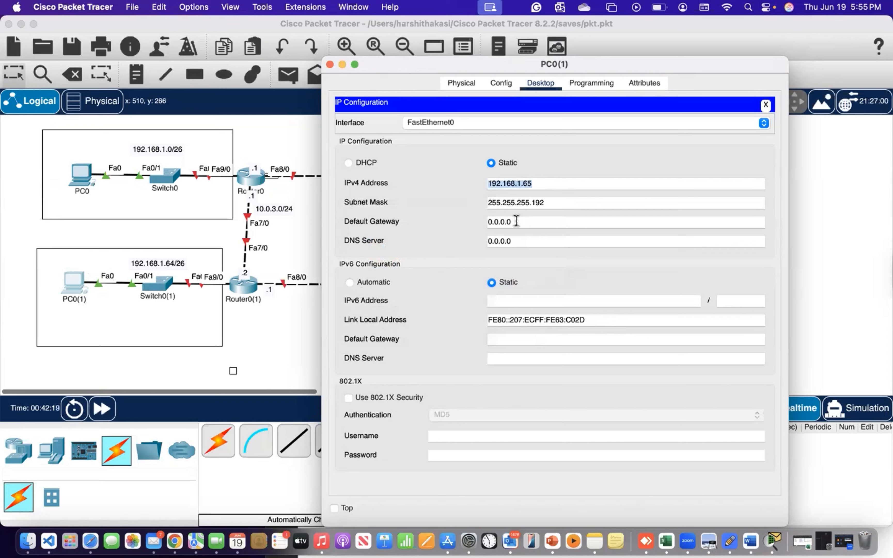
left_click_drag(516, 222, 446, 222)
key("super+v")
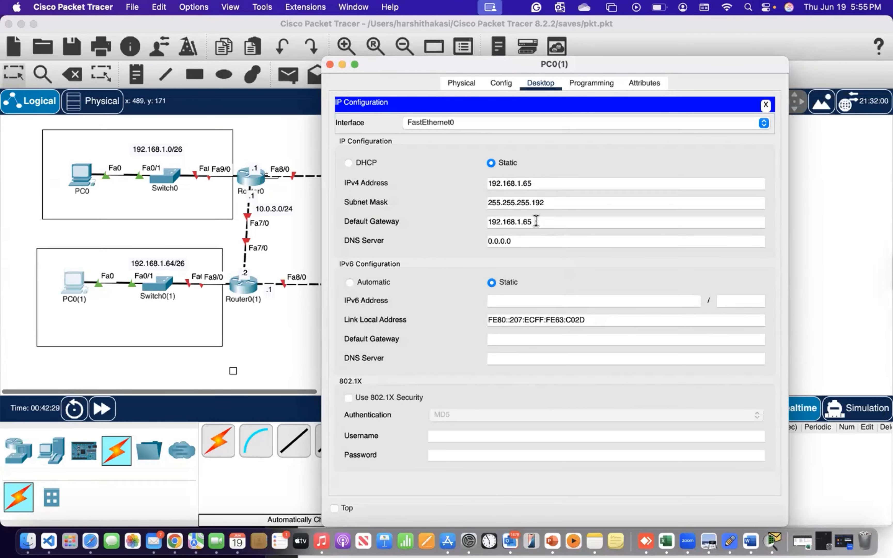
key("BackSpace")
key("BackSpace")
type("100")
key("super+s")
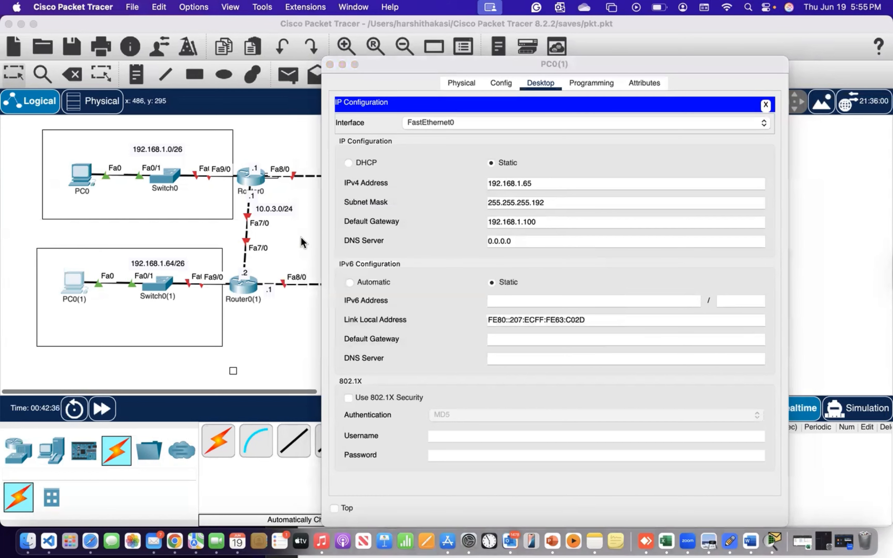
Step: Open PC2's IP configuration and set its static IPv4 address to 192.168.1.129 with subnet mask 255.255.255.192
left_click(301, 236)
scroll(439, 255, "right", 10)
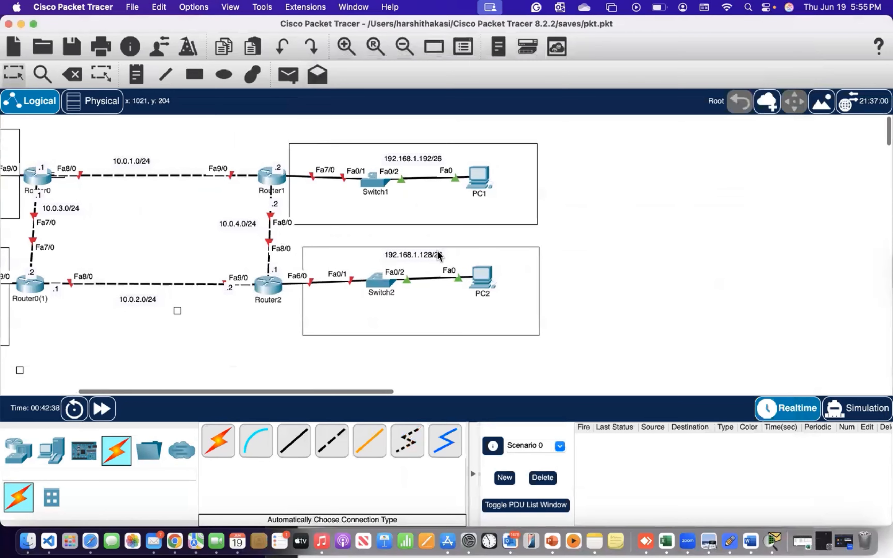
left_click(483, 267)
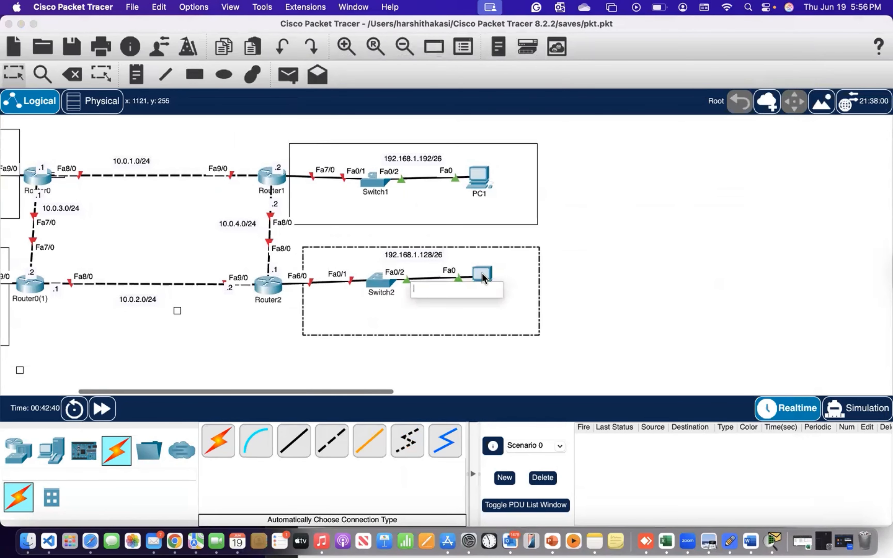
left_click(482, 272)
left_click(490, 84)
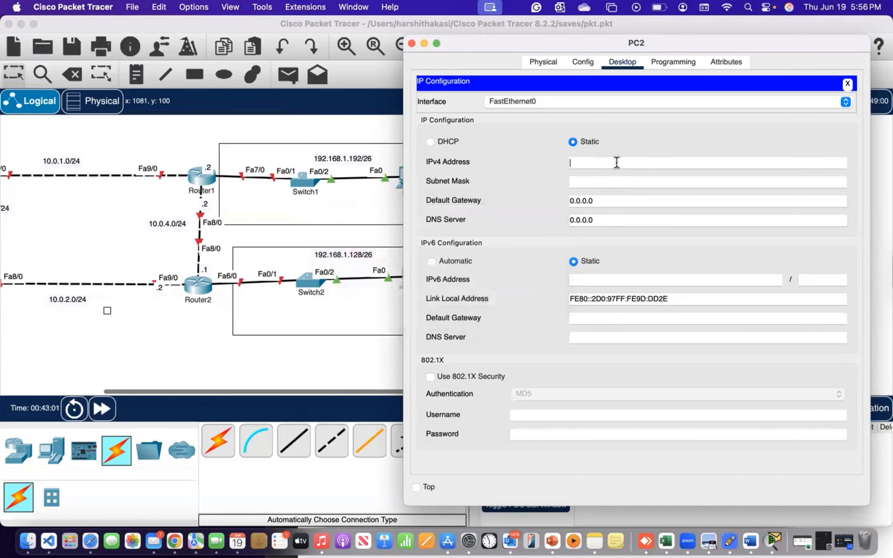
left_click(617, 162)
type("192.168.1.129")
left_click(604, 180)
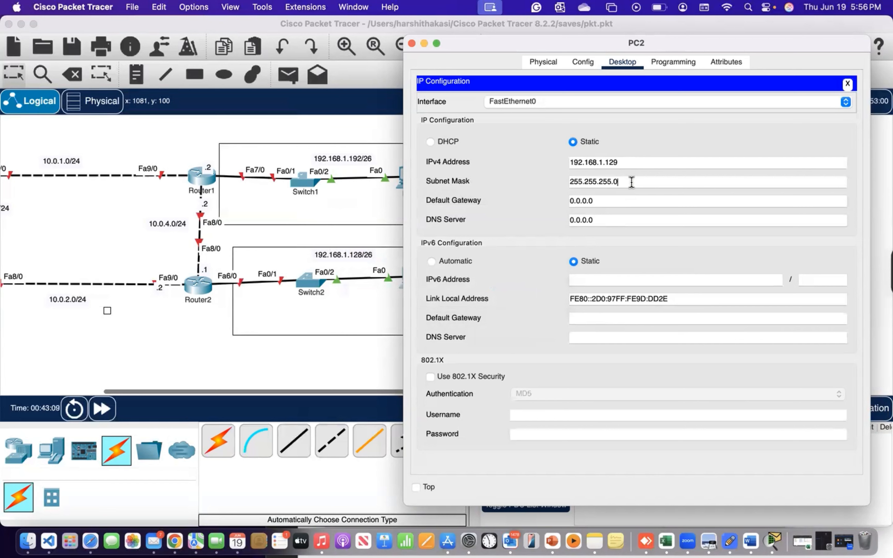
key("BackSpace")
type("192")
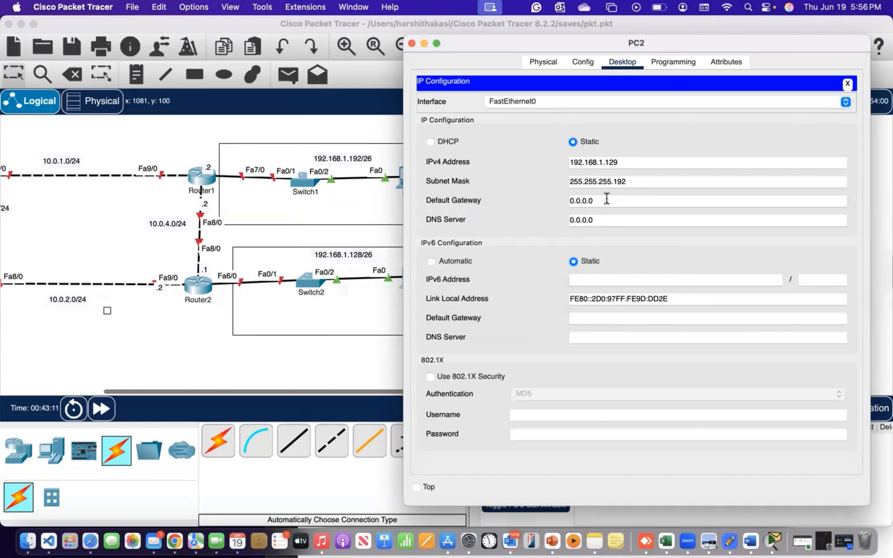
Step: Set PC2's default gateway to 192.168.1.150 and save the file
left_click_drag(607, 198, 553, 206)
type("1")
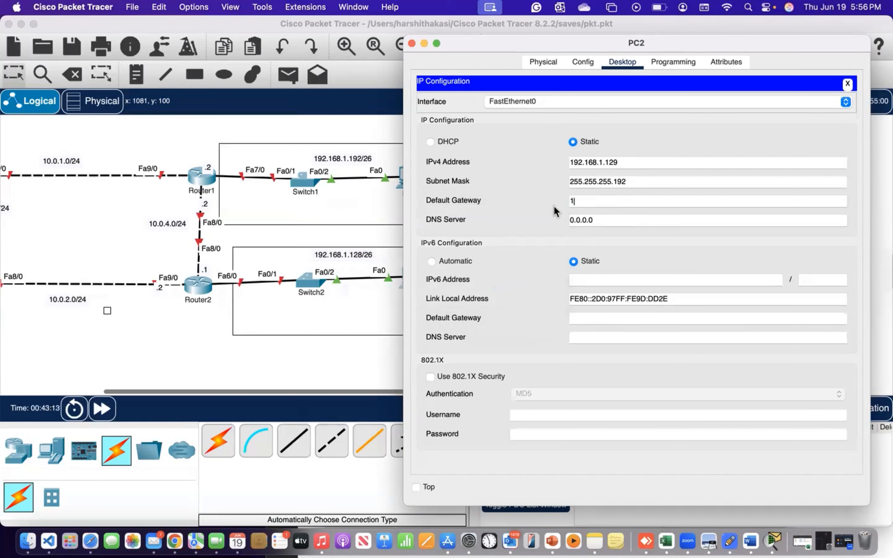
type("92.168.1.150")
left_click(348, 236)
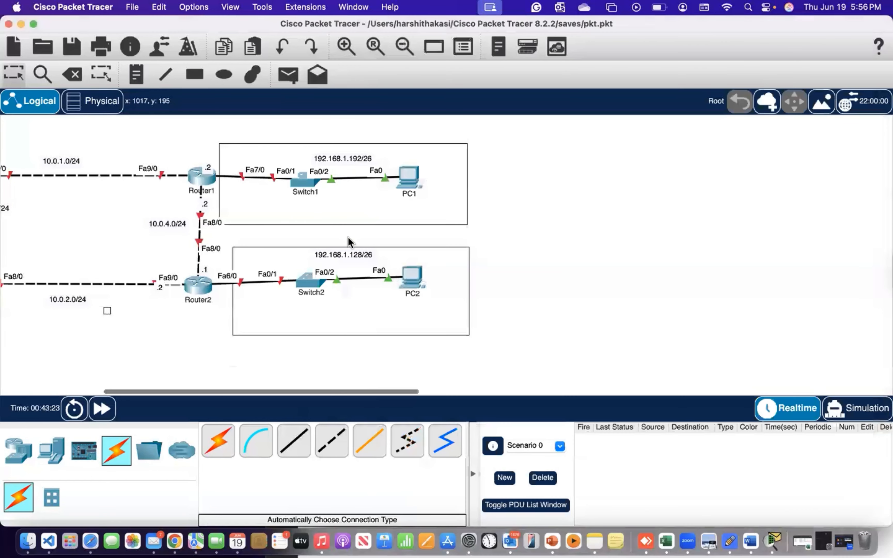
key("super+s")
Step: Open PC1's IP configuration and set its static IPv4 address to 192.168.1.193
left_click(410, 172)
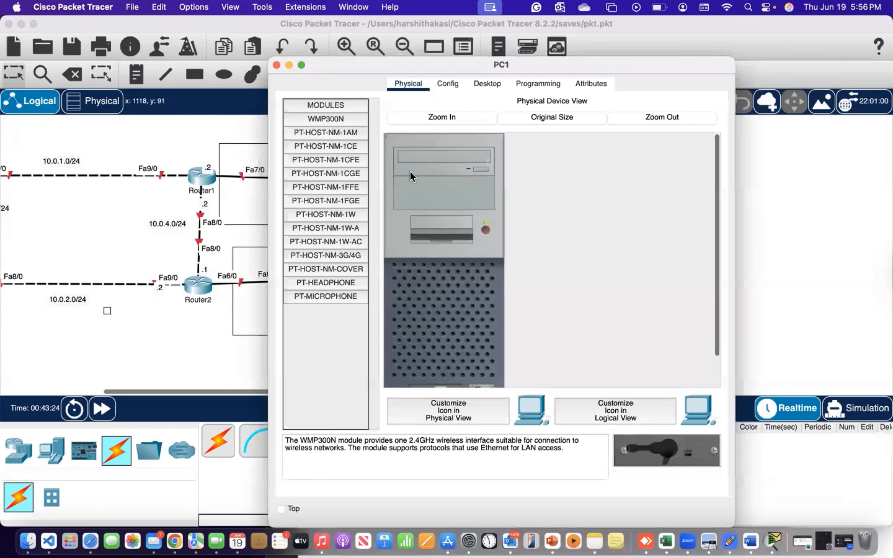
left_click(447, 85)
left_click(488, 85)
left_click(330, 147)
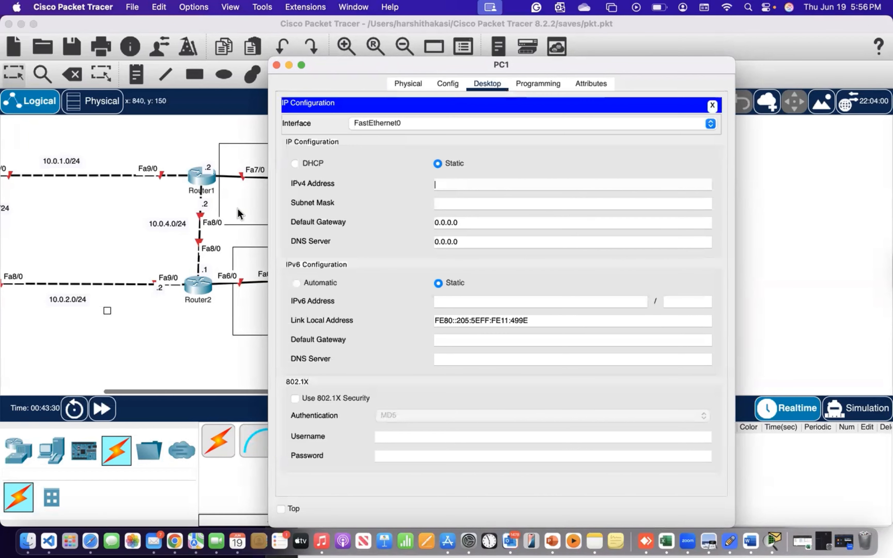
scroll(237, 208, "right", 10)
type("192.")
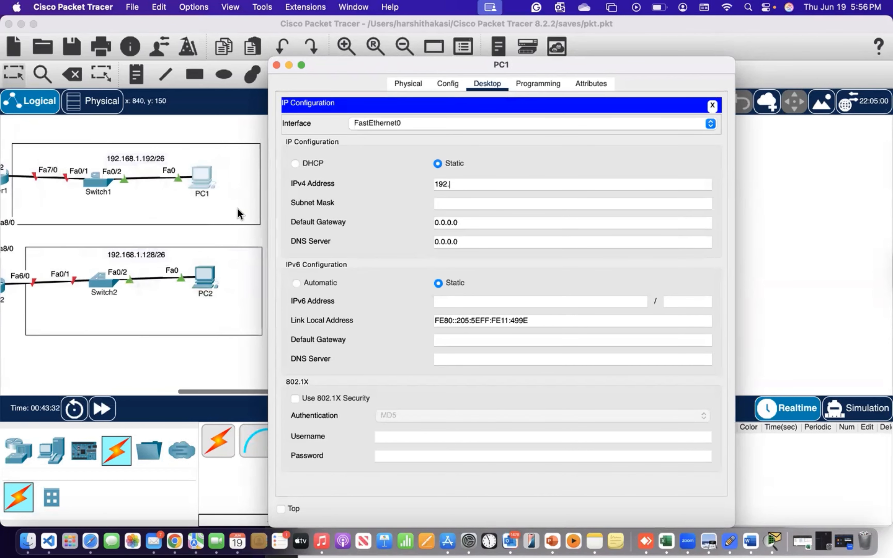
type("168.1.192")
scroll(127, 286, "left", 3)
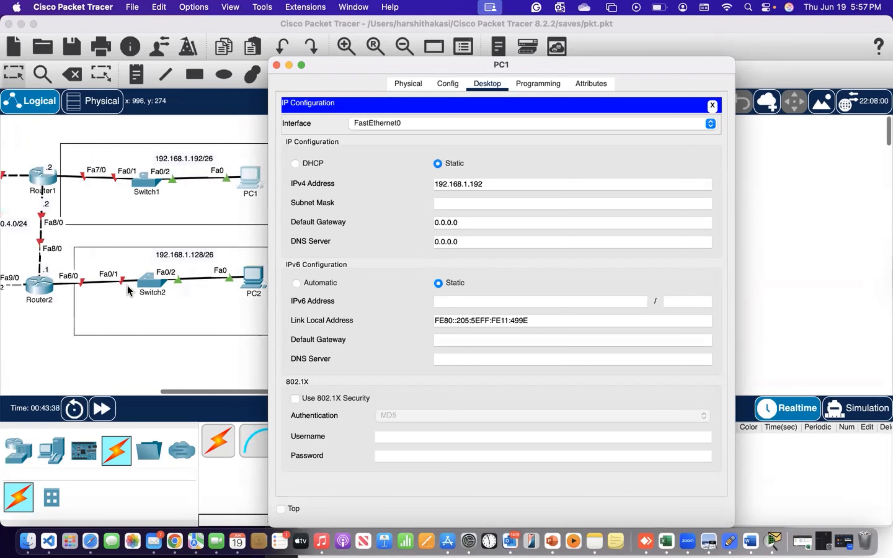
key("BackSpace")
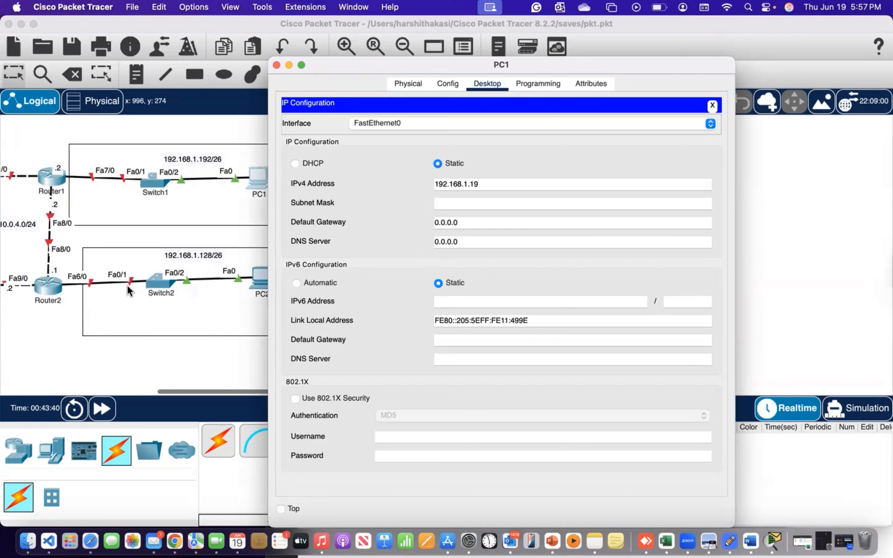
type("3")
Step: Set PC1's subnet mask to 255.255.255.192 and its default gateway to 192.168.1.200
left_click(498, 208)
key("BackSpace")
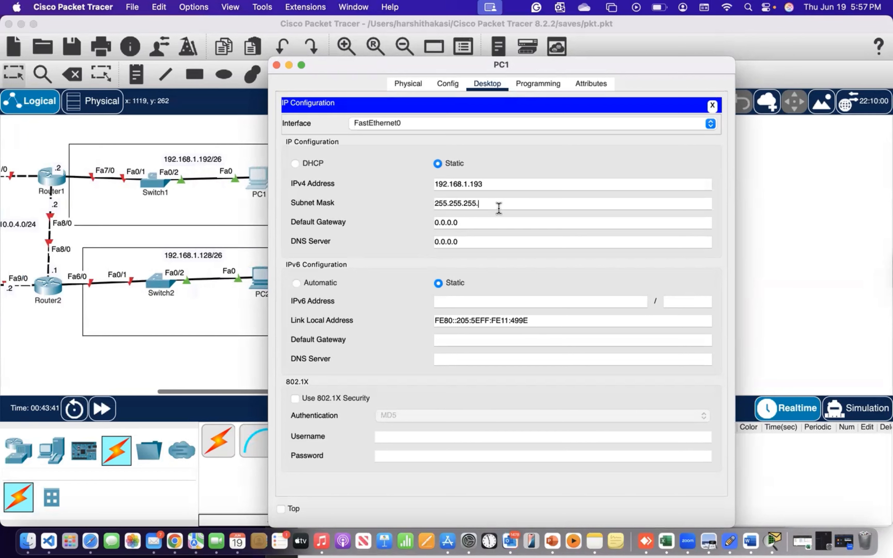
type("192")
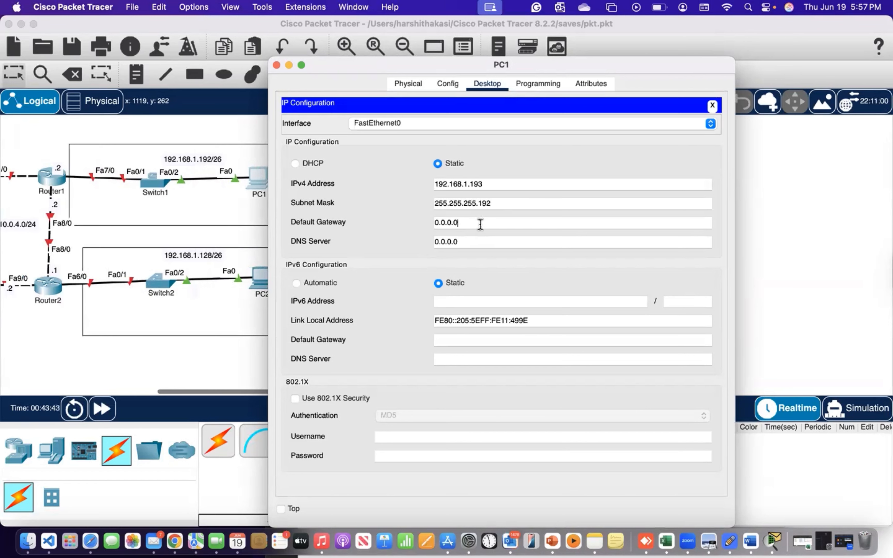
left_click_drag(480, 223, 418, 224)
type("192.1")
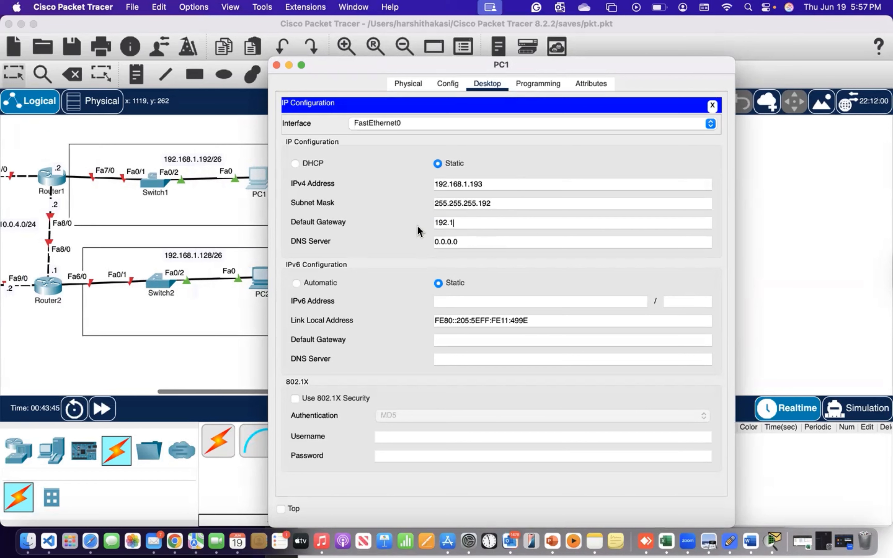
type("68.1.")
scroll(222, 258, "left", 2)
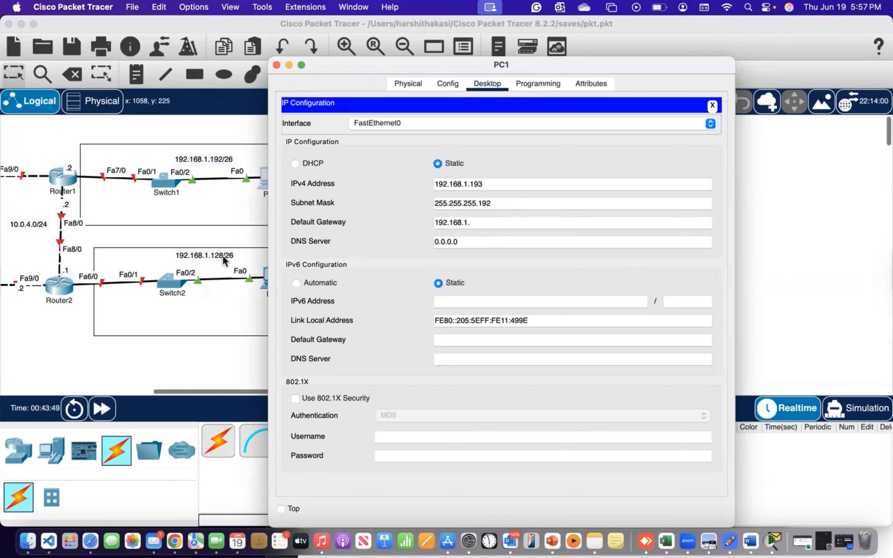
type("200")
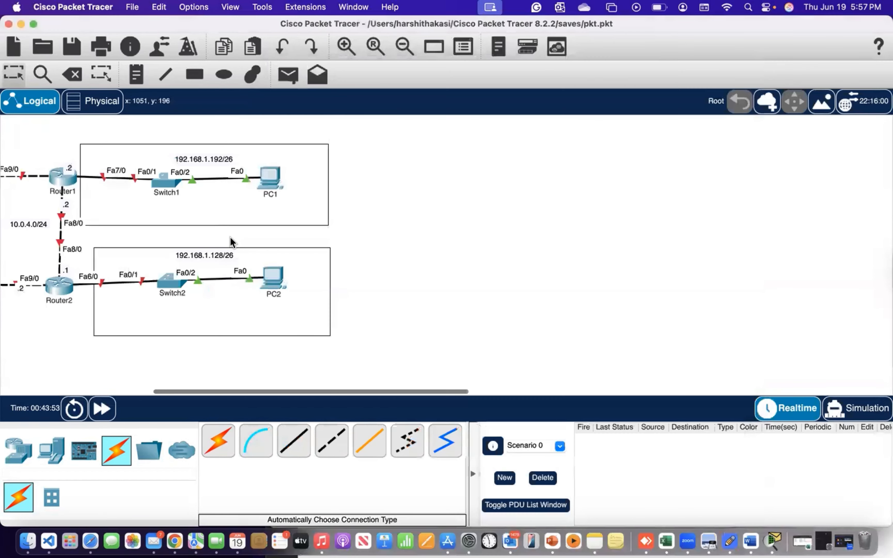
left_click(235, 241)
Step: Move the 10.0.3.0/24 label onto the link between Router0 and Router0(1)
scroll(232, 242, "left", 10)
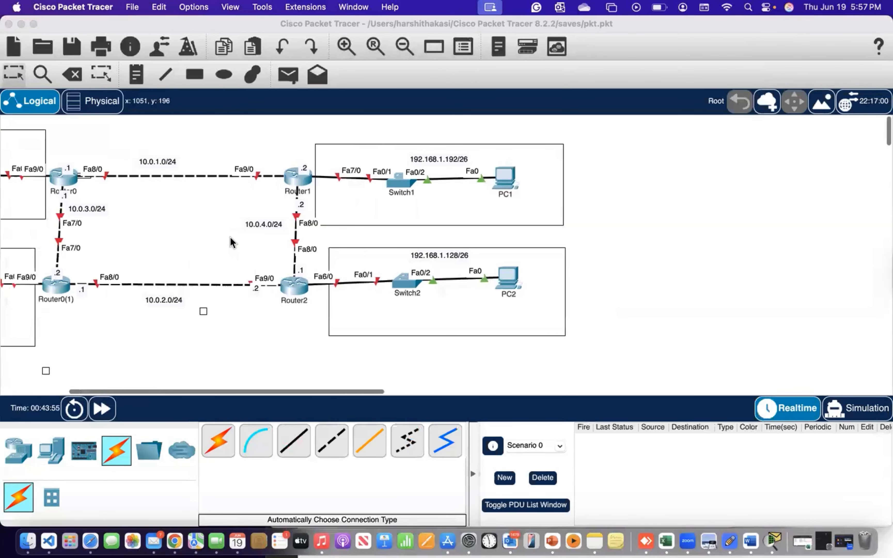
scroll(230, 238, "left", 10)
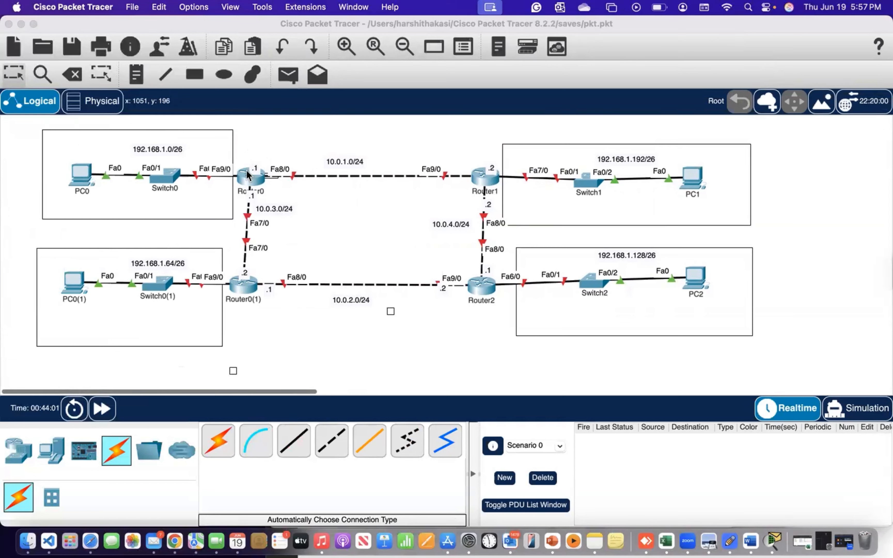
mouse_move(281, 208)
left_mouse_down()
mouse_move(258, 206)
mouse_move(264, 211)
left_mouse_up()
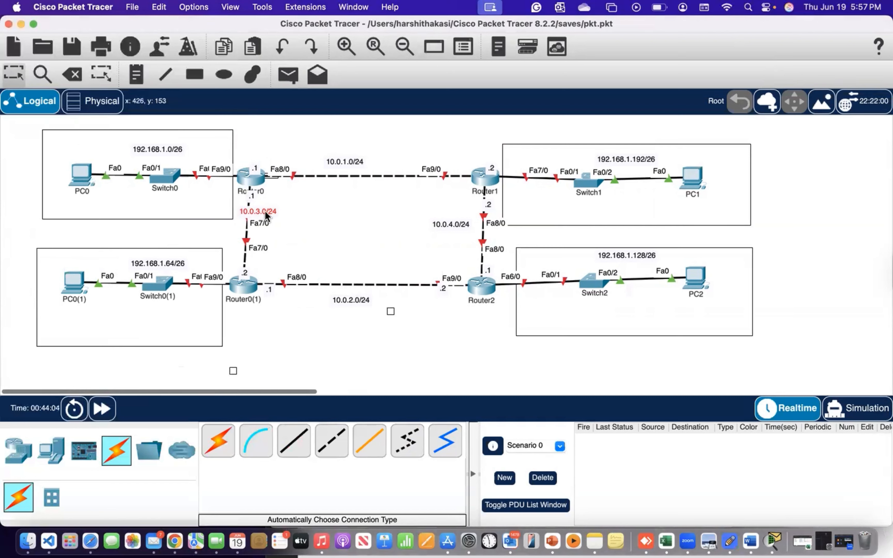
Step: Open Router0's command line and enter global configuration mode with the commands en and conf t
mouse_move(258, 188)
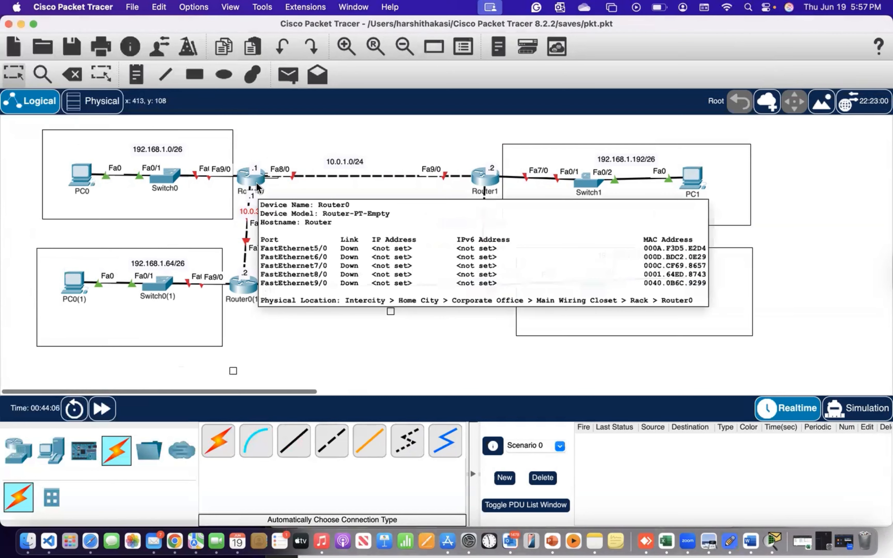
left_click(247, 180)
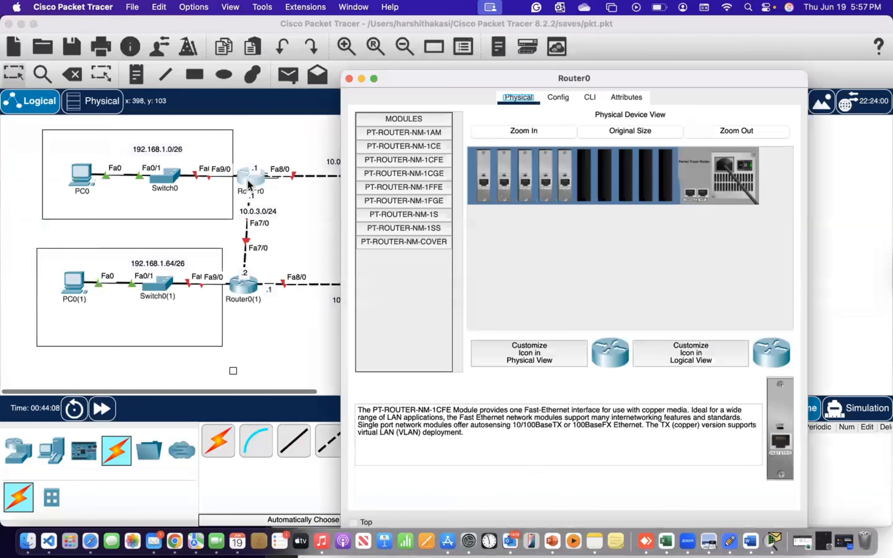
left_click(557, 98)
left_click(588, 99)
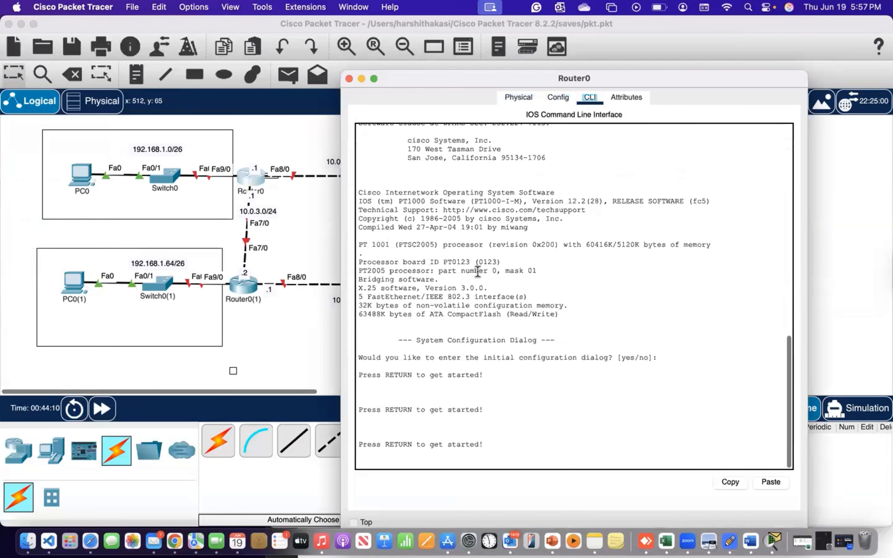
key("Return")
type("en")
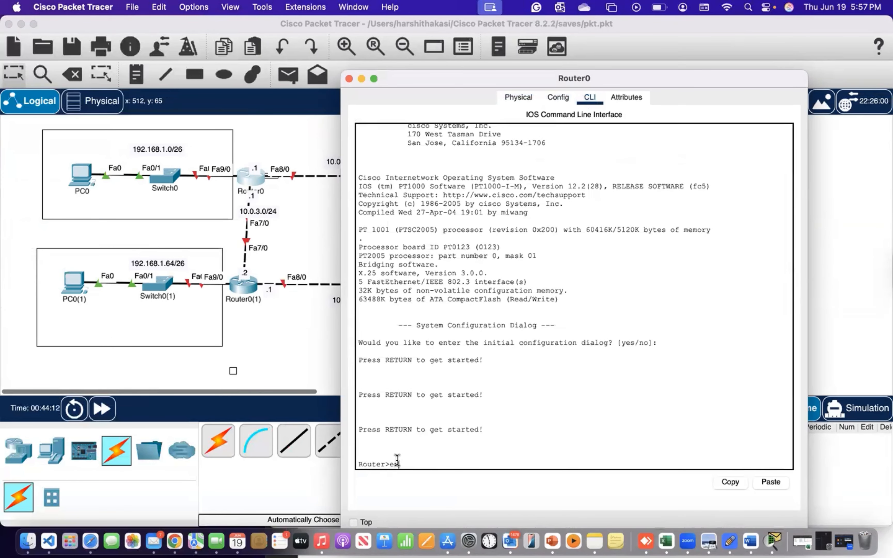
key("Return")
left_click_drag(563, 79, 574, 35)
type("conf")
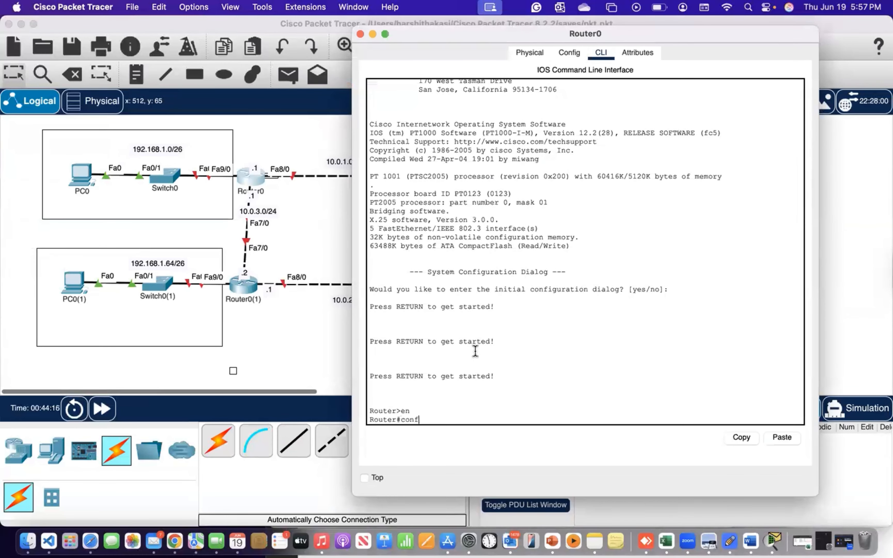
type(" t")
key("Return")
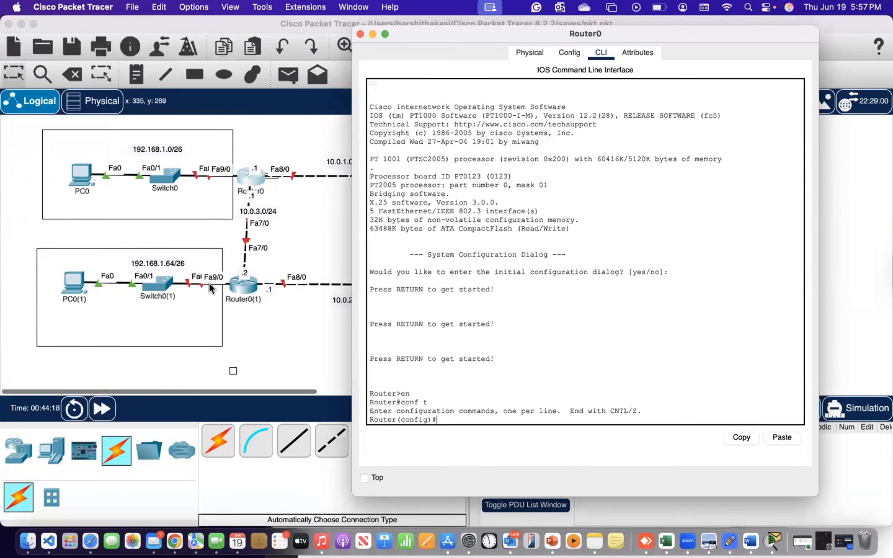
Step: Enter interface configuration for Router0's LAN-facing port with the command int fa 9/0
scroll(209, 283, "right", 3)
type("int")
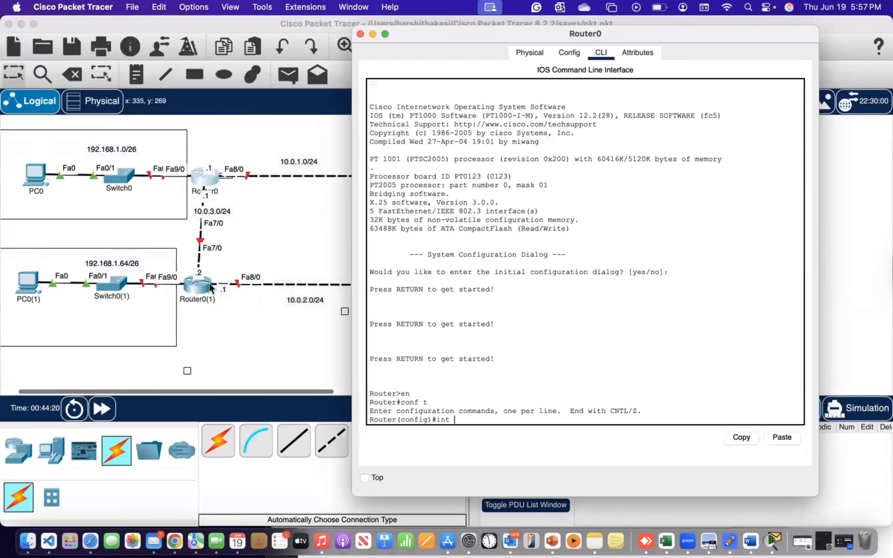
scroll(262, 268, "left", 2)
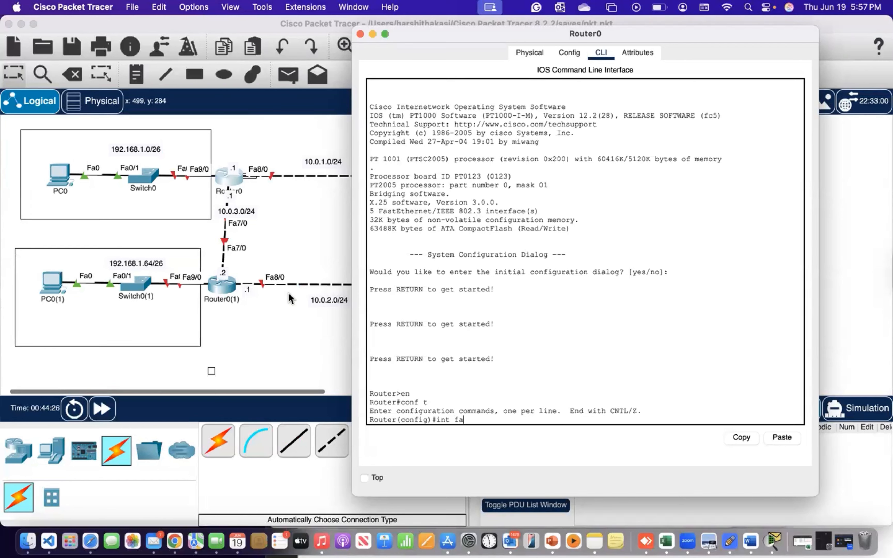
type("9/0")
key("Return")
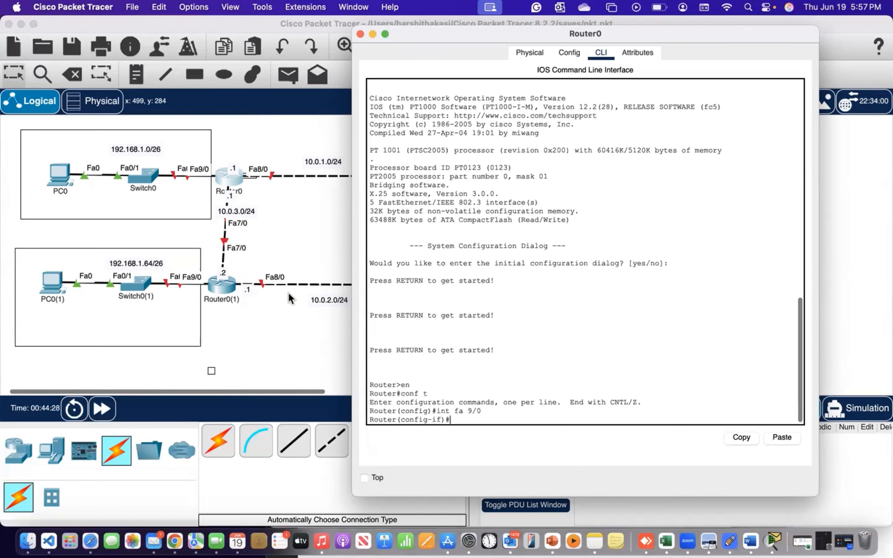
Step: Assign 192.168.1.50 with mask 255.255.255.192 to Router0's FastEthernet 9/0 using ip addr, and enable it with no shut down
type("ip addr")
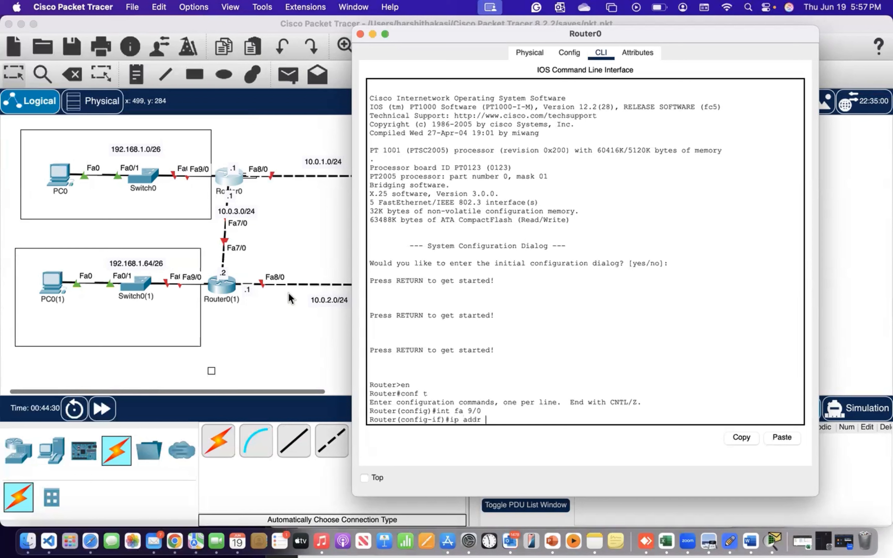
type(" 192.168.1.50 255.255.255.")
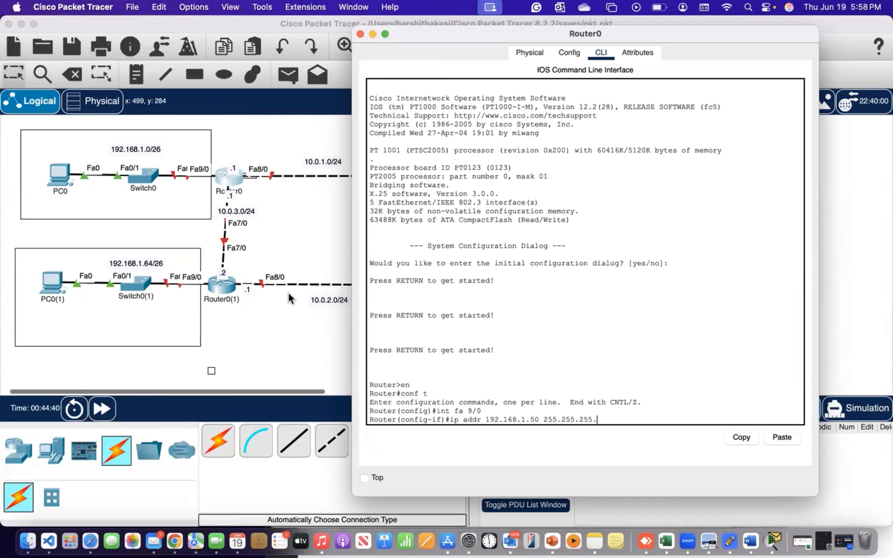
type("192")
key("Return")
scroll(290, 297, "right", 2)
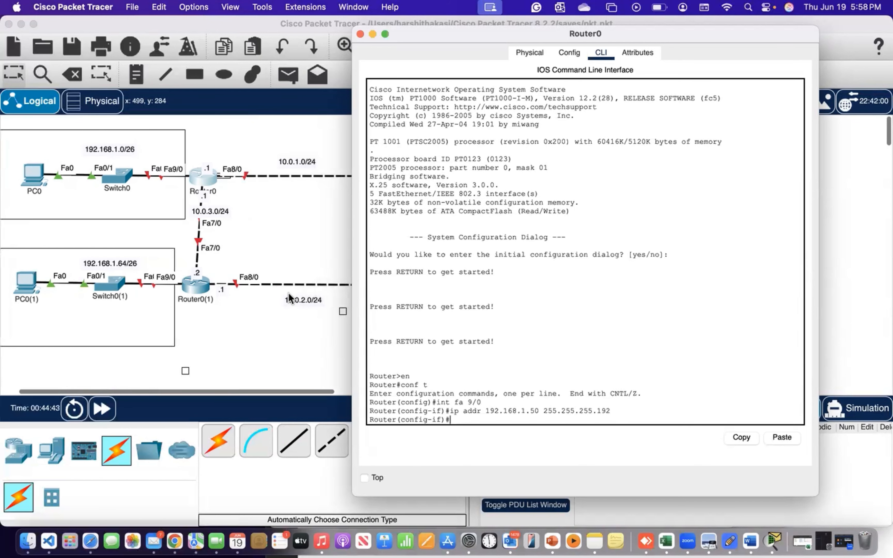
type("no shut down")
key("Return")
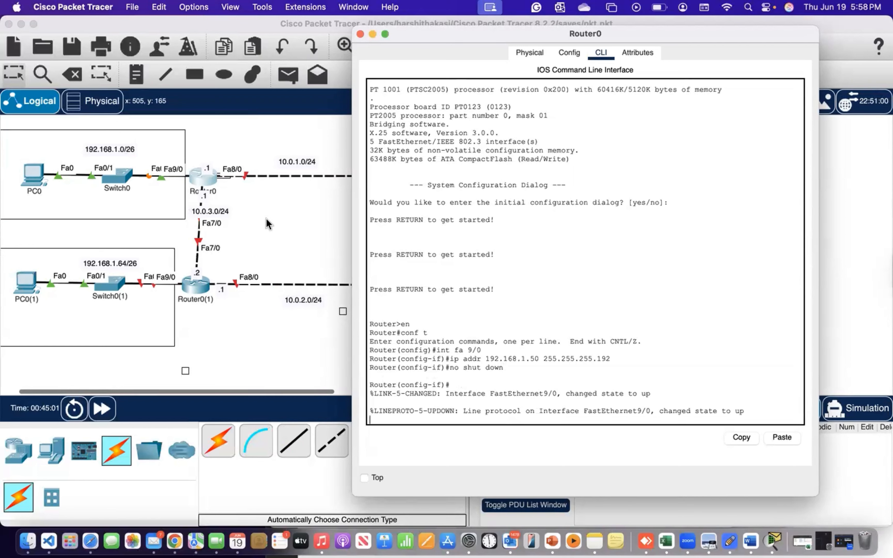
key("Return")
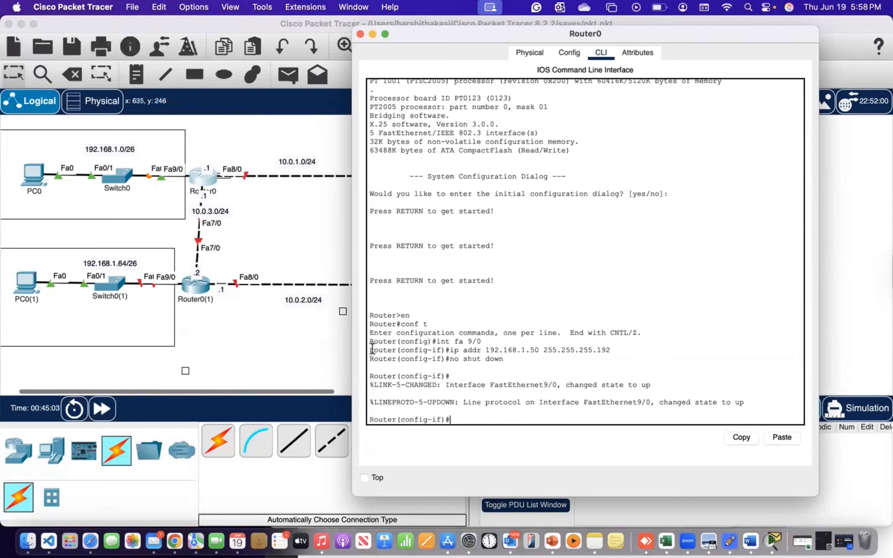
Step: Switch Router0's configuration to the port on the 10.0.1.0/24 link with the command int fa 8/0
type("int fa 9/0")
key("Left")
key("Left")
key("BackSpace")
key("Return")
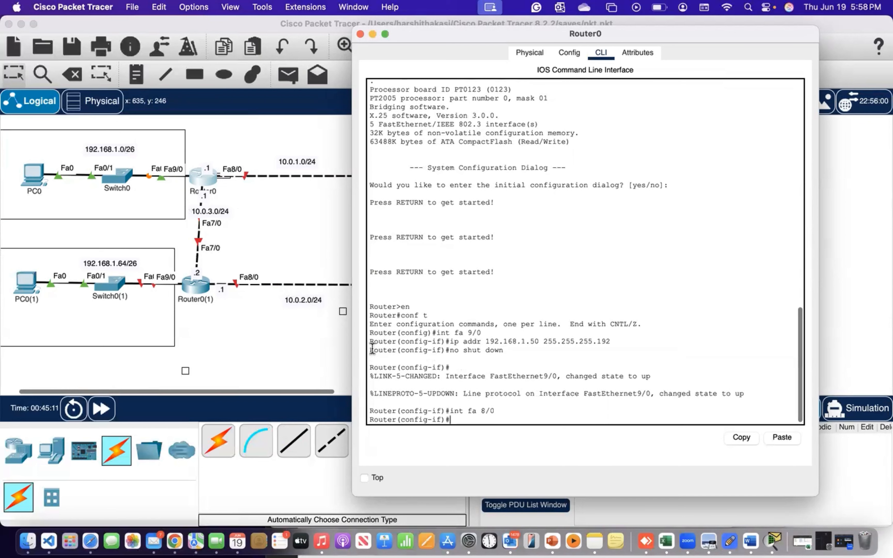
Step: Assign 10.0.1.1 with mask 255.255.255.0 to Router0's FastEthernet 8/0 using ip addr, and enable it with no shut
type("ip addr 192.168.1.50 255.255.255.192")
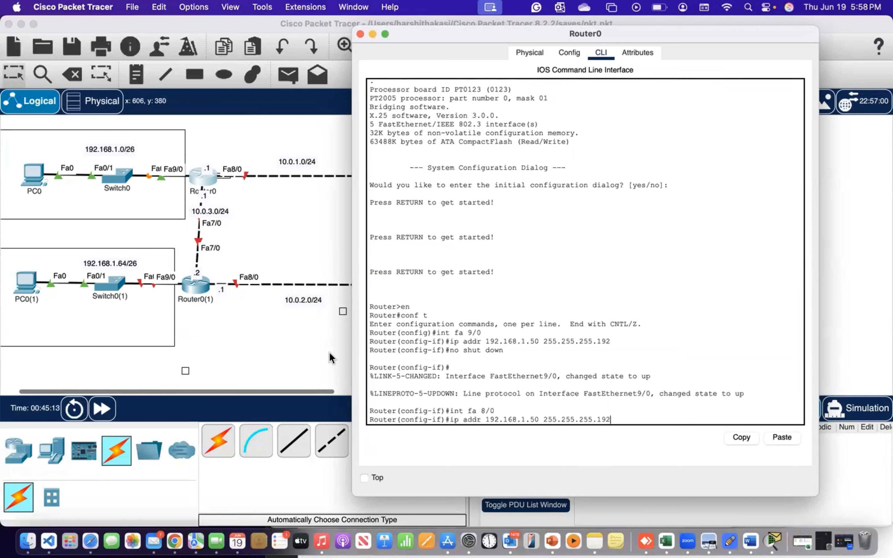
scroll(325, 359, "right", 2)
key("BackSpace")
key("BackSpace")
key("BackSpace")
key("BackSpace")
key("BackSpace")
key("BackSpace")
key("BackSpace")
key("BackSpace")
key("BackSpace")
key("BackSpace")
key("BackSpace")
key("BackSpace")
key("BackSpace")
key("BackSpace")
key("BackSpace")
key("BackSpace")
key("BackSpace")
key("BackSpace")
key("BackSpace")
key("BackSpace")
key("BackSpace")
key("BackSpace")
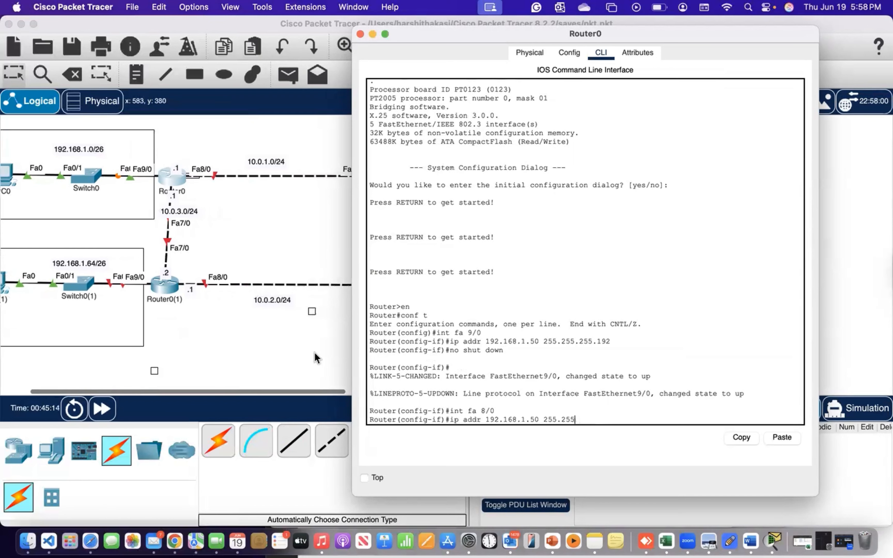
key("BackSpace")
key("BackSpace")
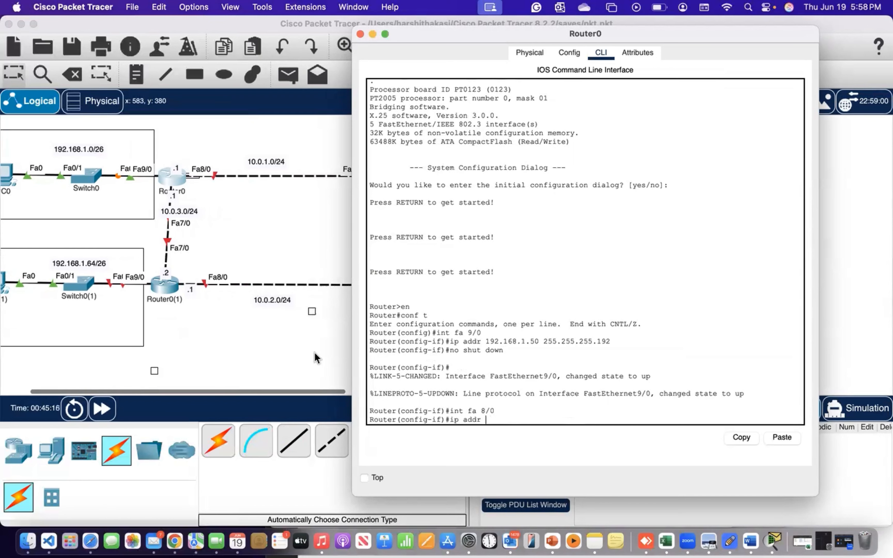
type("10.0.1.1 255.255.255.0")
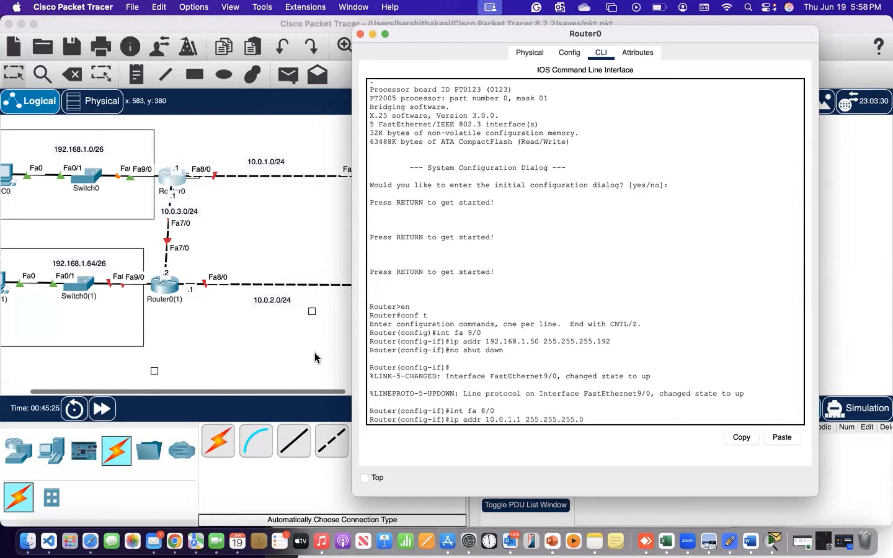
key("Return")
type("no")
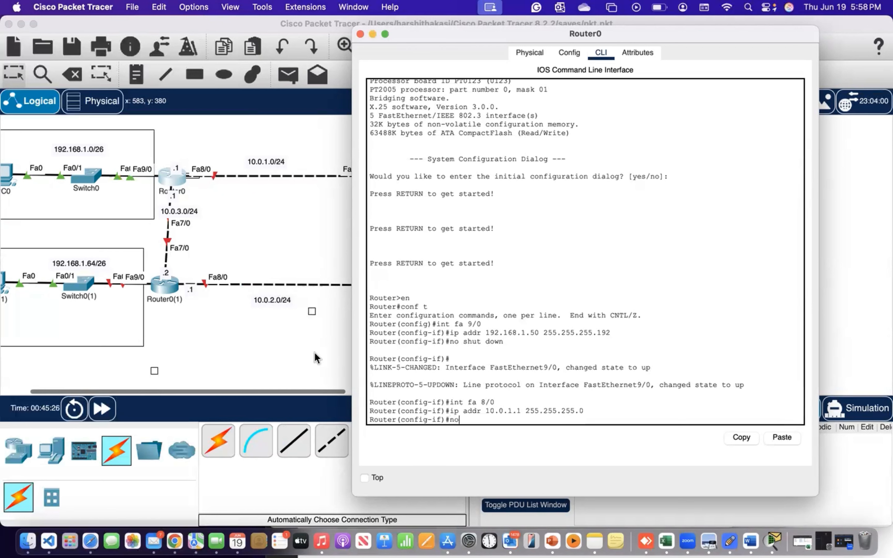
type(" shut")
key("Return")
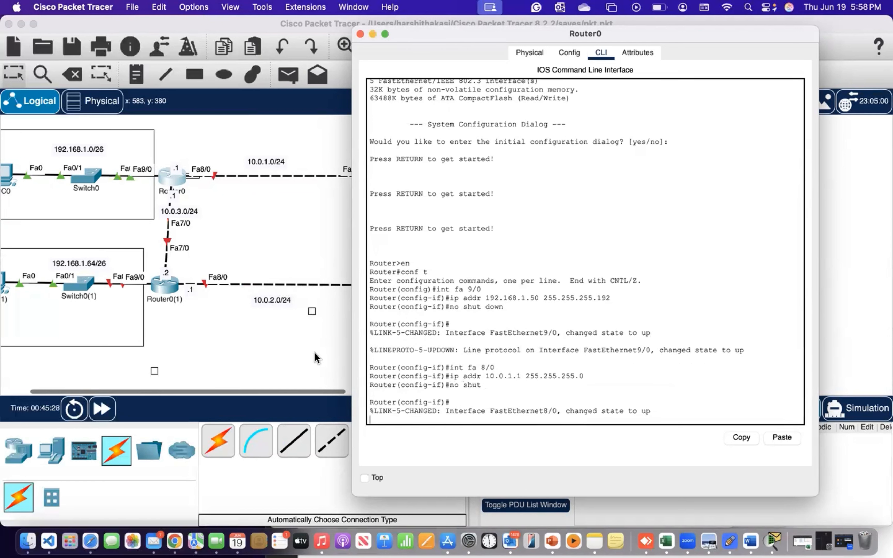
Step: Switch Router0's configuration to the port on the 10.0.3.0/24 link with the command int fa 7/0
scroll(255, 298, "left", 3)
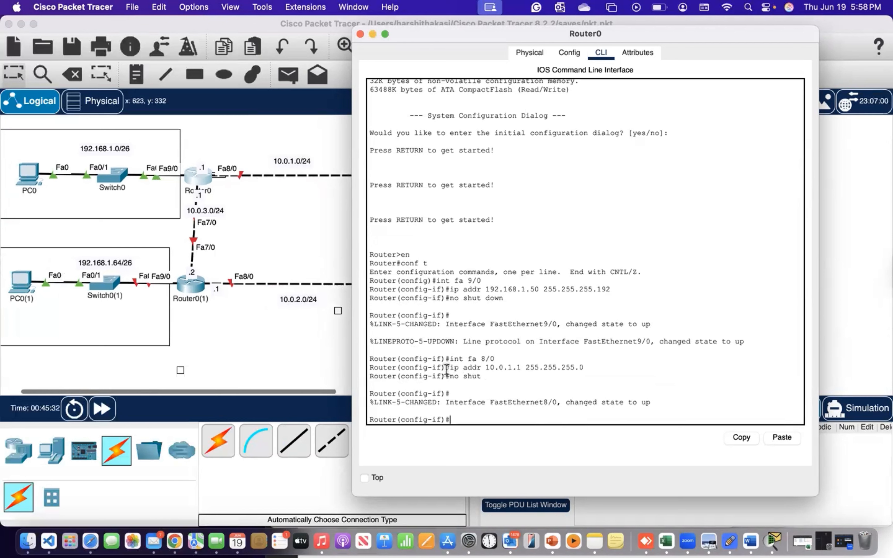
key("Up")
key("Up")
key("Up")
key("Up")
key("Down")
key("Left")
key("BackSpace")
type("7")
key("Return")
Step: Assign 10.0.3.1 with mask 255.255.255.0 to Router0's FastEthernet 7/0 using ip addr, and enable it with no shut
key("Up")
key("Up")
key("Up")
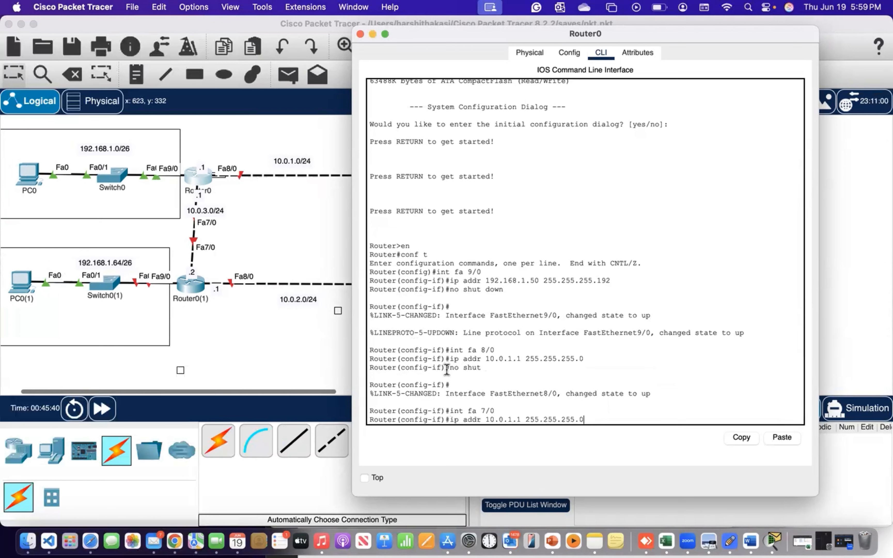
key("Left")
key("Left")
key("Left")
key("Left")
key("Left")
key("Left")
key("Left")
key("Left")
key("Left")
key("Left")
key("Left")
key("Left")
key("Left")
key("Left")
key("Left")
key("BackSpace")
type("3")
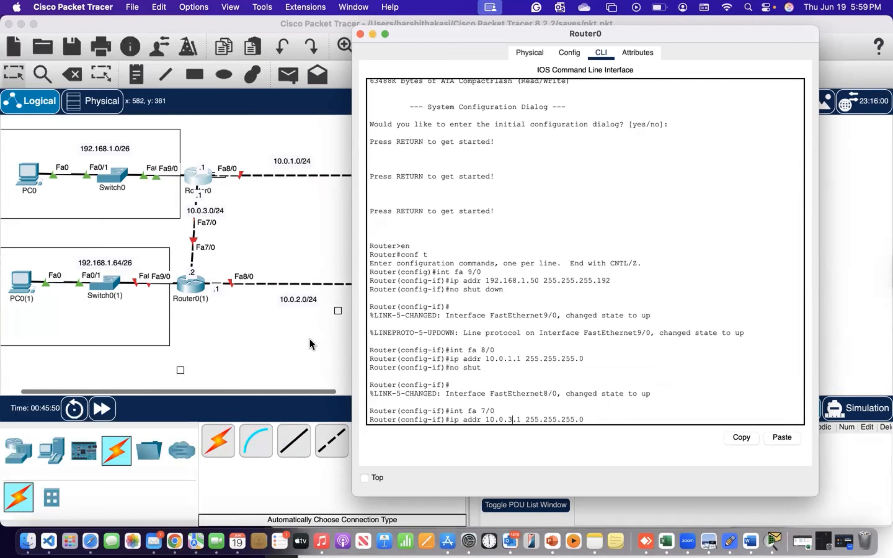
key("Return")
type("no")
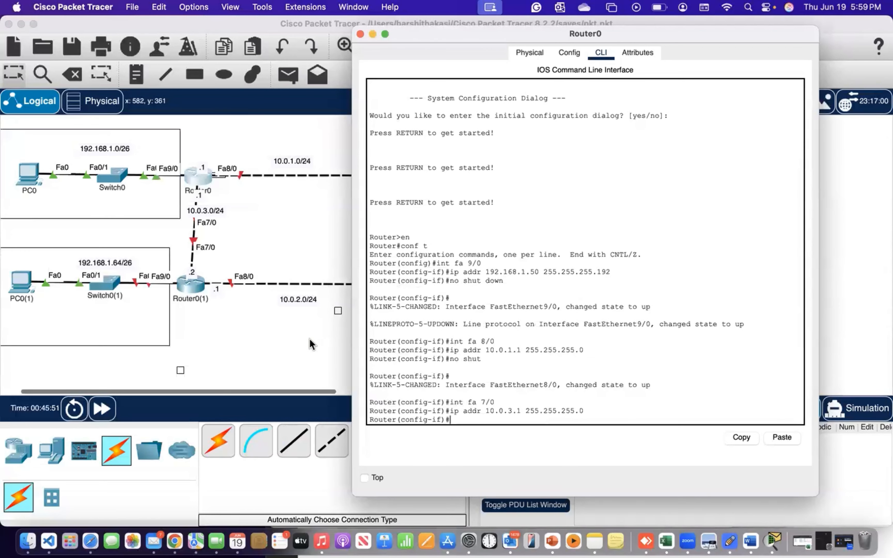
type(" shut")
key("Return")
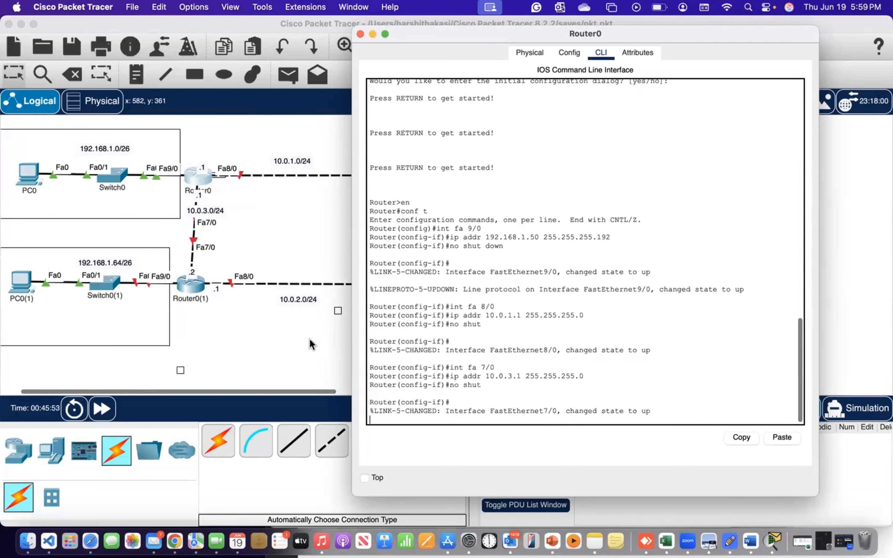
key("Return")
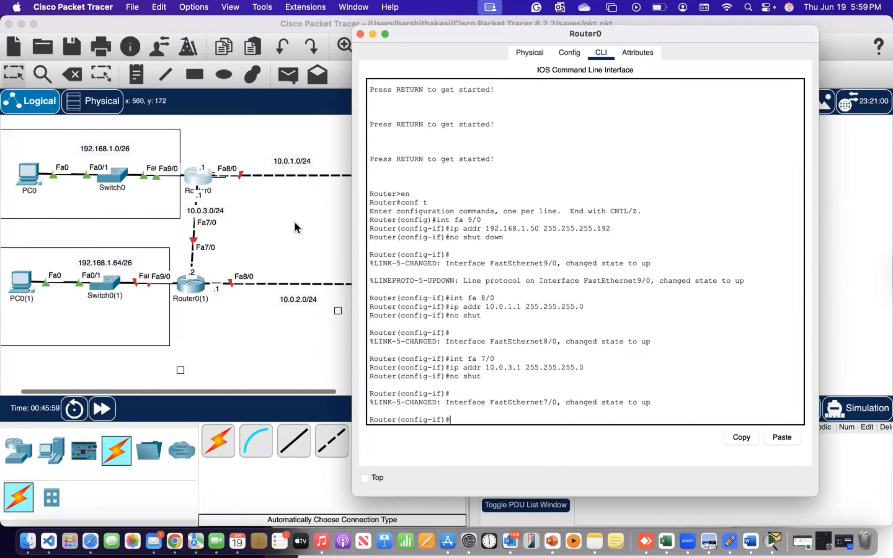
Step: Open Router0(1)'s command line, decline the initial configuration dialog with n, and get to the router prompt
left_click(188, 287)
left_click(187, 287)
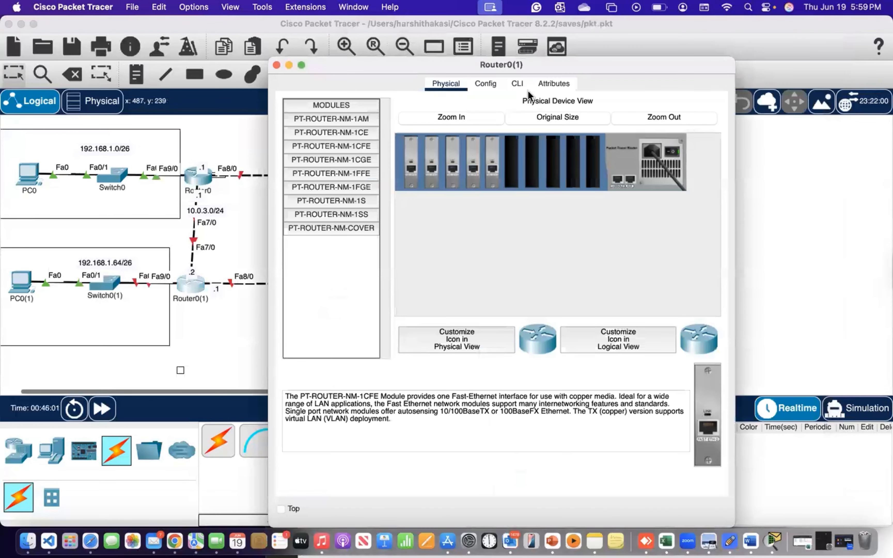
left_click(520, 85)
left_click_drag(537, 68, 579, 49)
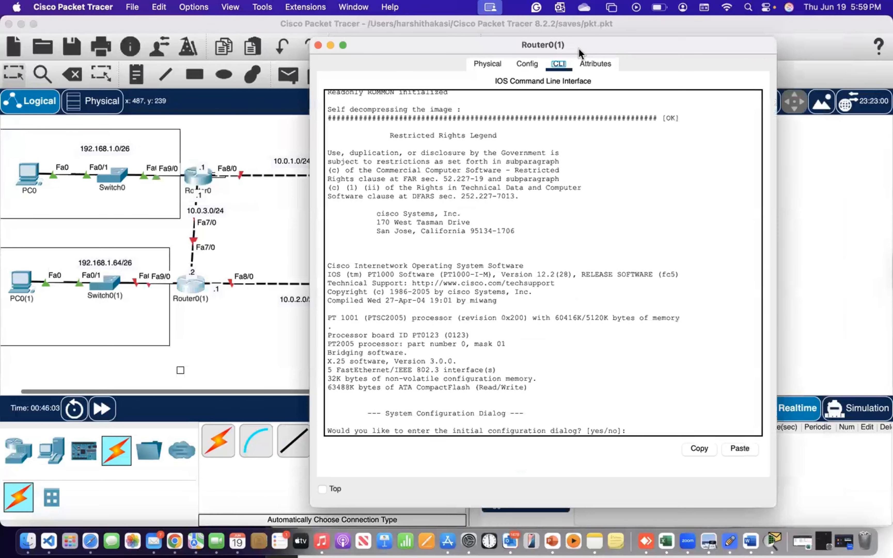
left_click(635, 429)
type("n")
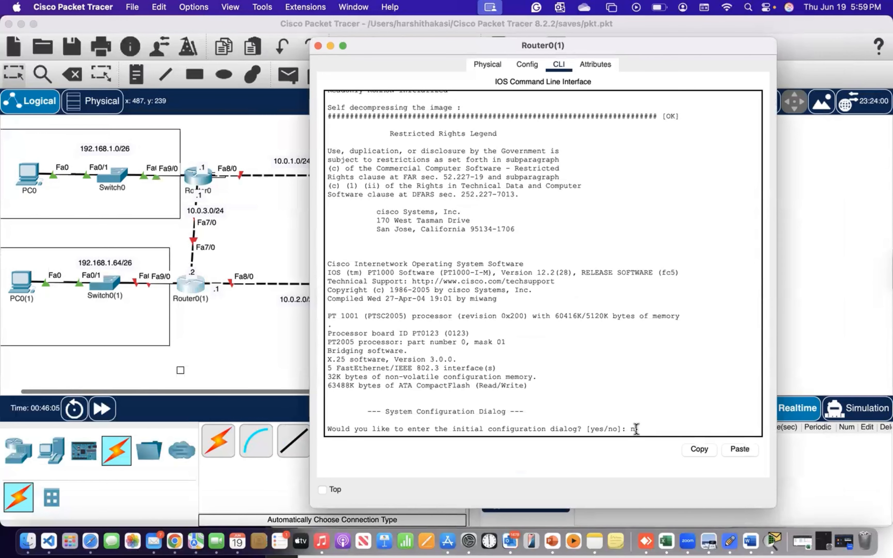
key("Return")
key("Return")
Step: Enter global configuration mode on Router0(1) with the commands en and conf t
type("en")
key("Return")
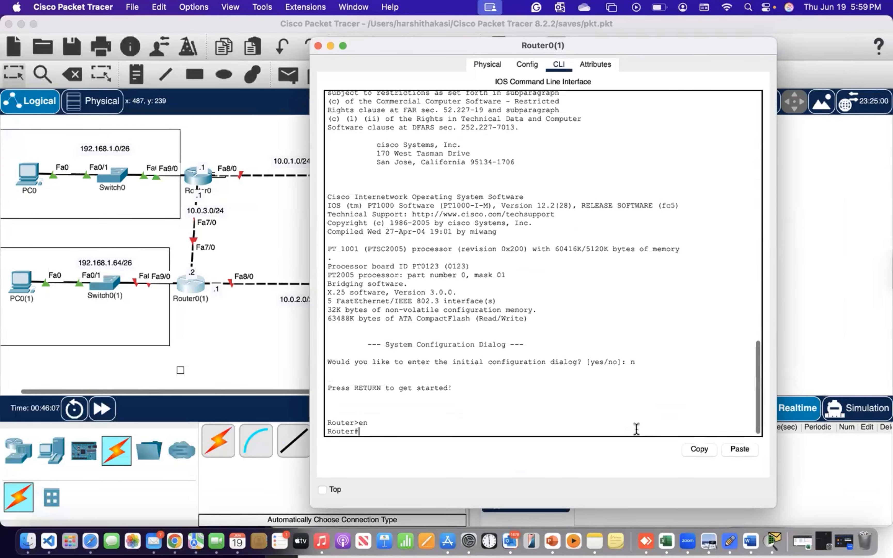
type("conf t")
key("Return")
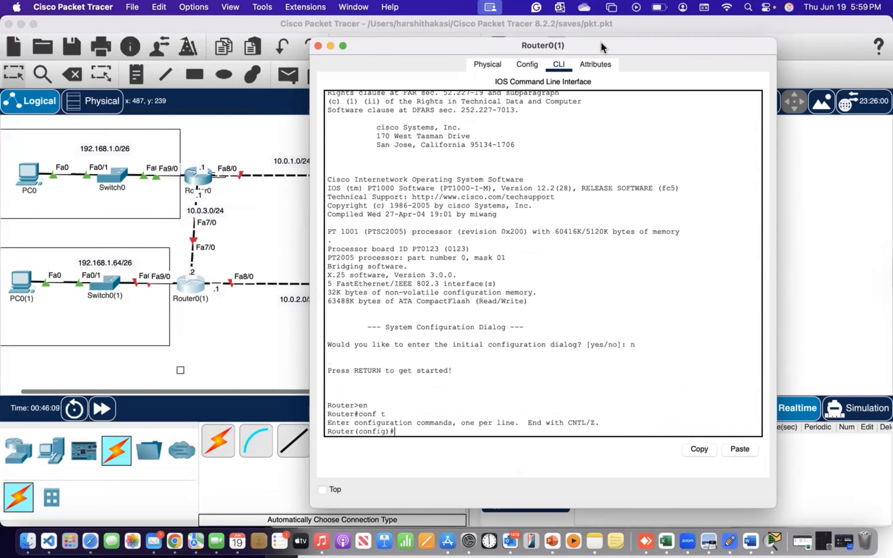
Step: Move Router0(1)'s window aside to uncover the topology, and enter its LAN port's configuration with int fa9/0
left_click_drag(601, 43, 668, 39)
type("int fa9")
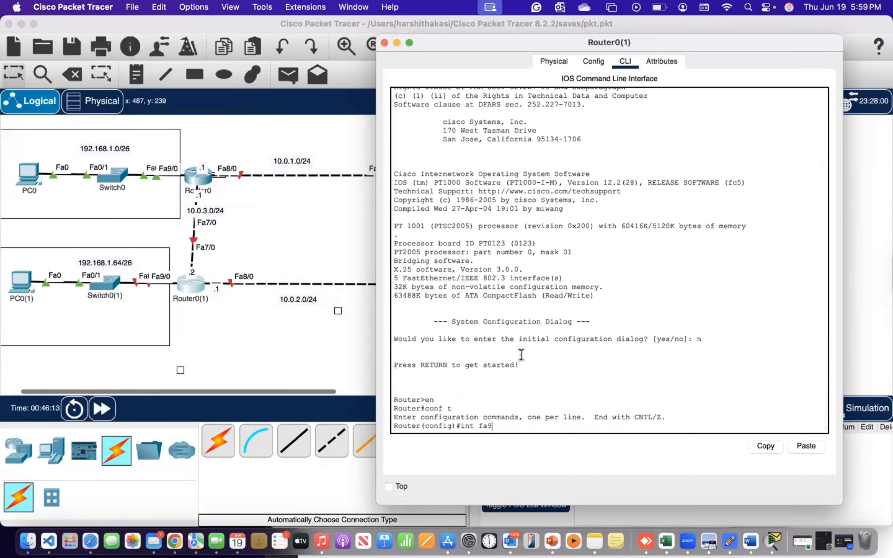
type("/0")
key("Return")
Step: Assign 192.168.1.100 with mask 255.255.255.192 to Router0(1)'s FastEthernet 9/0 using ip addr, and enable it with no shut
type("ip a")
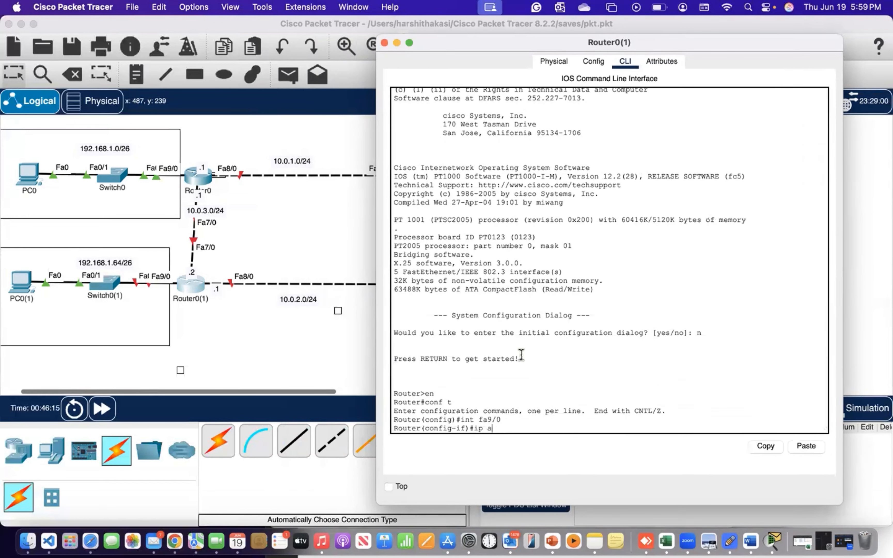
type("ddr 192.168.1.100 255.255")
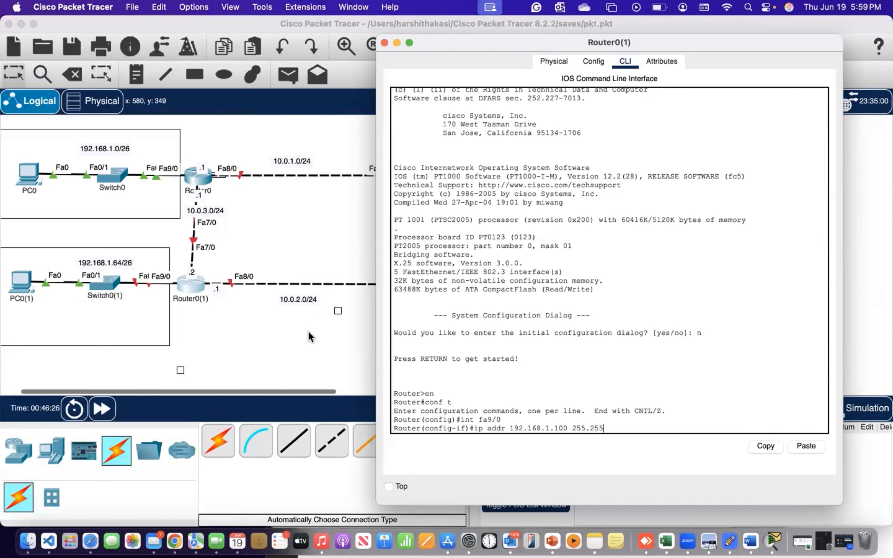
type(".255.192")
key("Return")
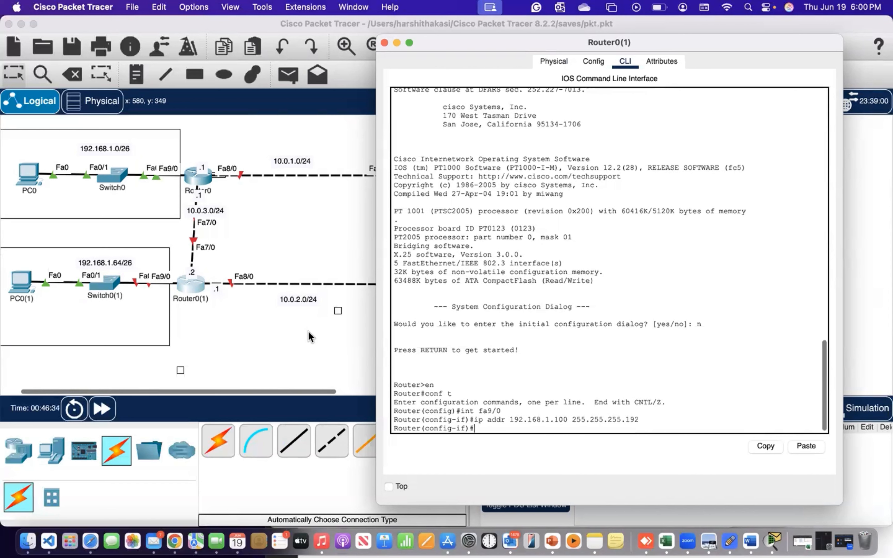
type("no shut")
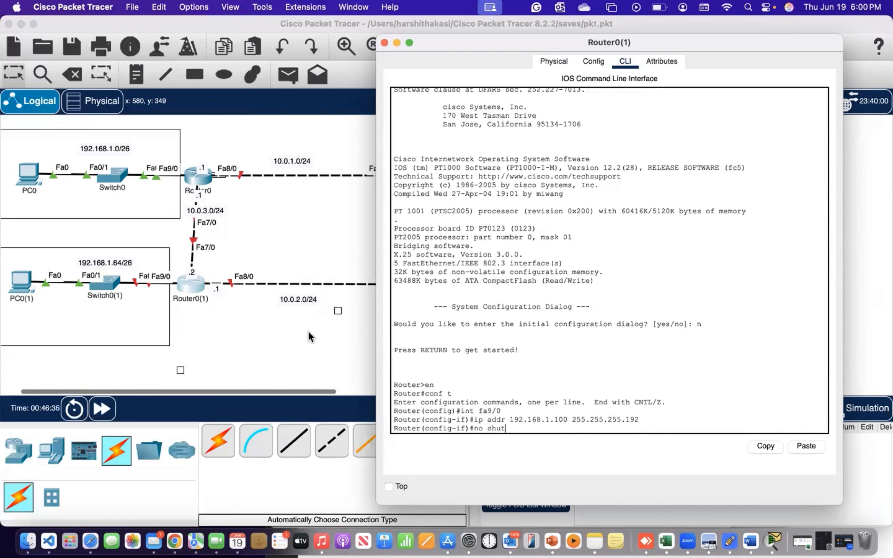
key("Return")
key("Return")
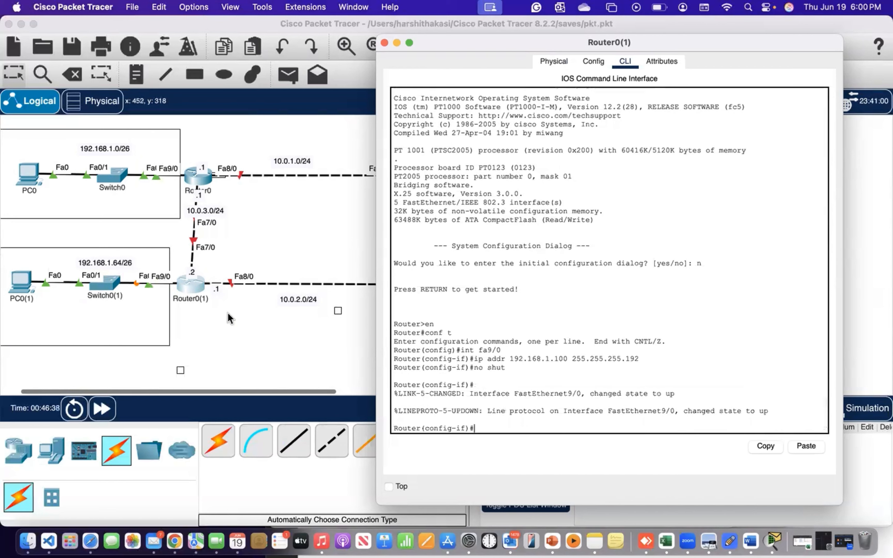
Step: Switch Router0(1)'s configuration to the port on the 10.0.3.0/24 link with the command int fa7/0
scroll(226, 318, "right", 5)
scroll(227, 317, "right", 2)
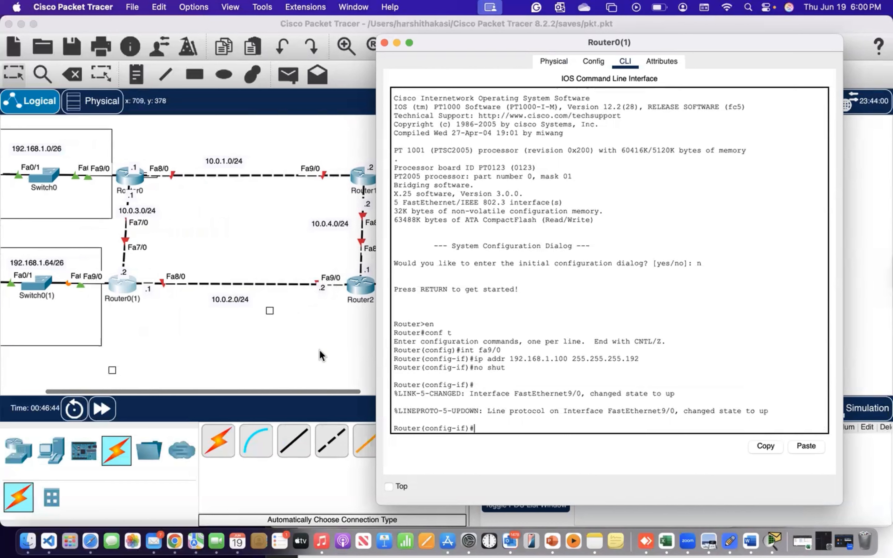
scroll(319, 350, "down", 1)
type("int fa9/0")
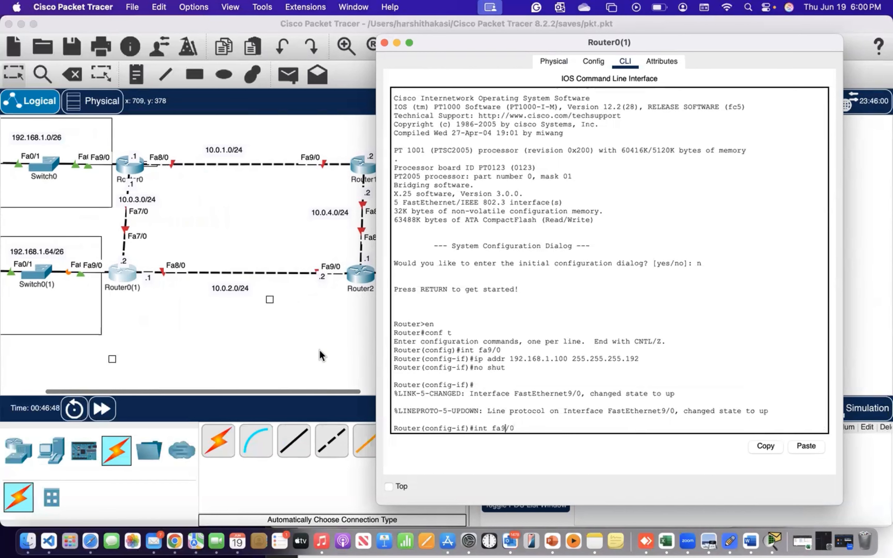
key("BackSpace")
type("7")
key("Return")
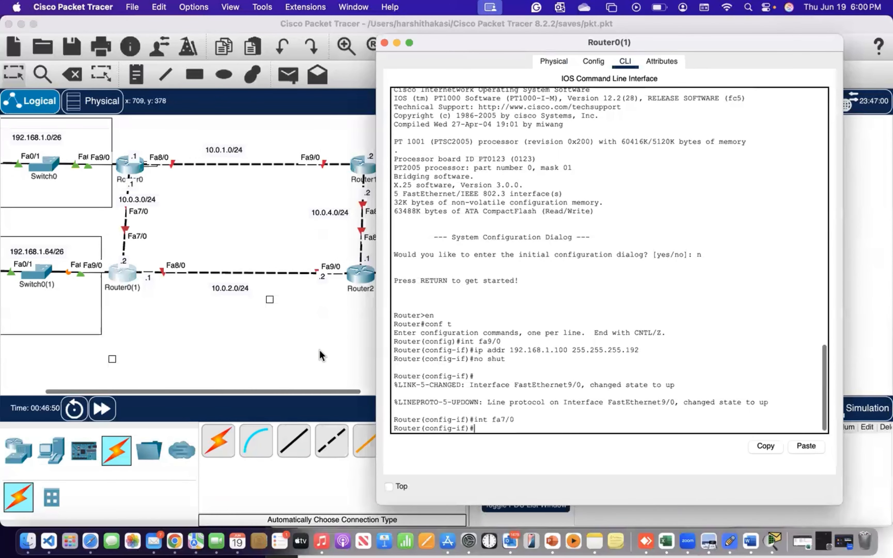
Step: Assign 10.0.3.2 with mask 255.255.255.0 to Router0(1)'s FastEthernet 7/0, reusing the earlier ip addr command
key("Up")
key("Up")
key("Up")
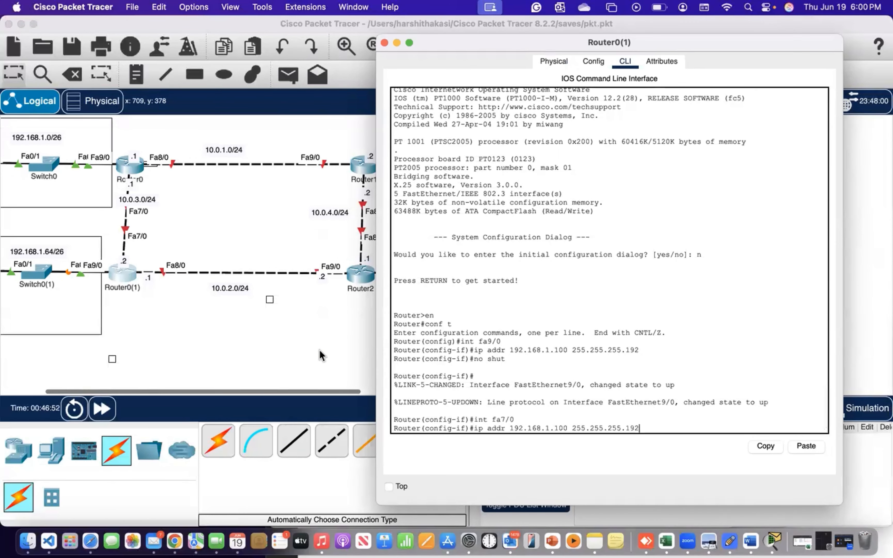
key("BackSpace")
key("BackSpace")
key("BackSpace")
key("BackSpace")
key("BackSpace")
key("BackSpace")
key("BackSpace")
key("BackSpace")
key("BackSpace")
key("BackSpace")
key("BackSpace")
key("BackSpace")
key("BackSpace")
key("BackSpace")
key("BackSpace")
key("BackSpace")
key("BackSpace")
key("BackSpace")
key("BackSpace")
key("BackSpace")
key("BackSpace")
key("BackSpace")
key("BackSpace")
key("BackSpace")
type("10.")
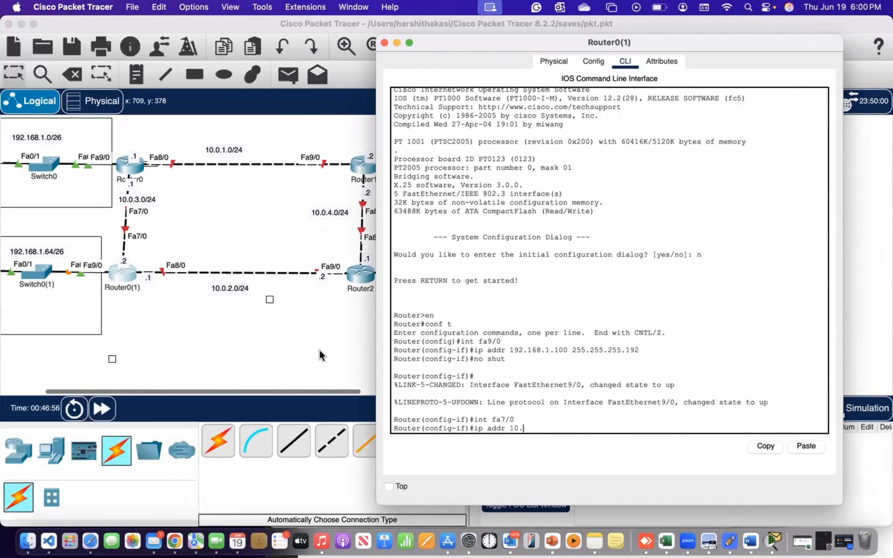
type("0.3.2 255.255.255.0")
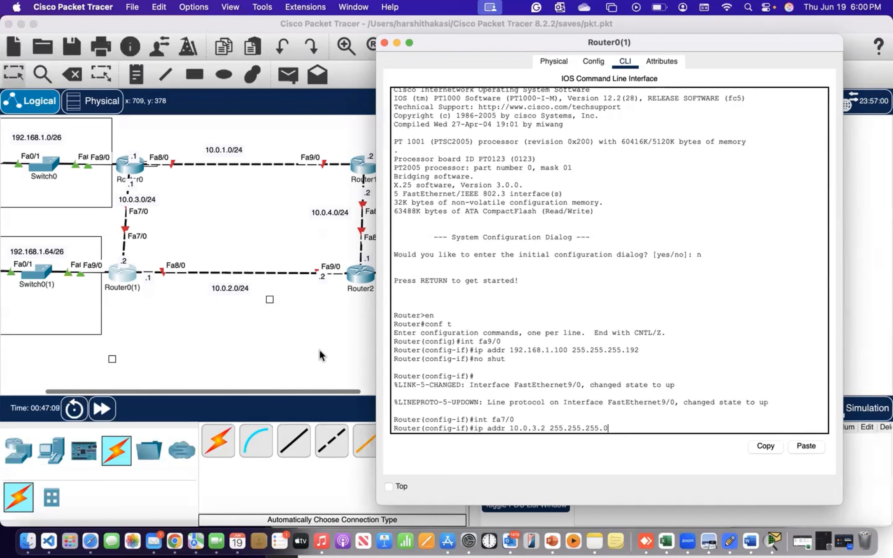
key("Return")
Step: Enable Router0(1)'s FastEthernet 7/0 with no shut and return to its configuration prompt
type("no sh")
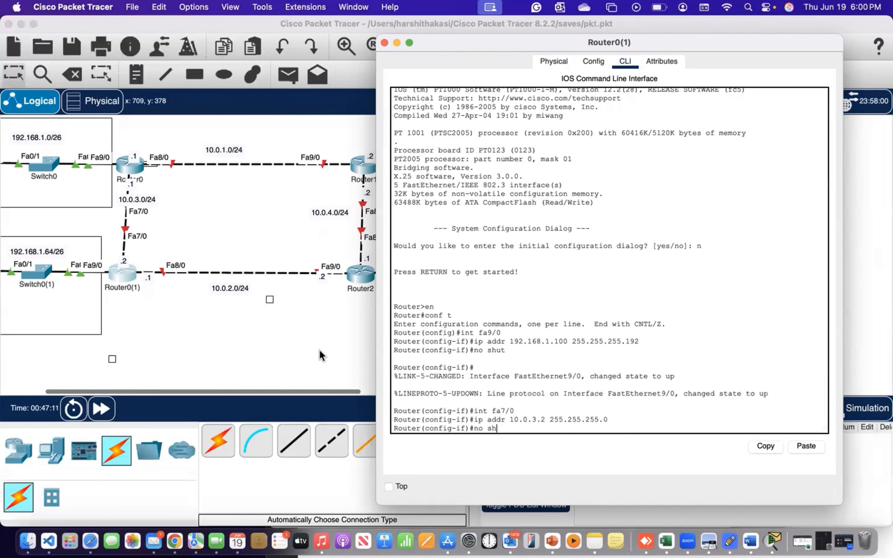
type("ut")
key("Return")
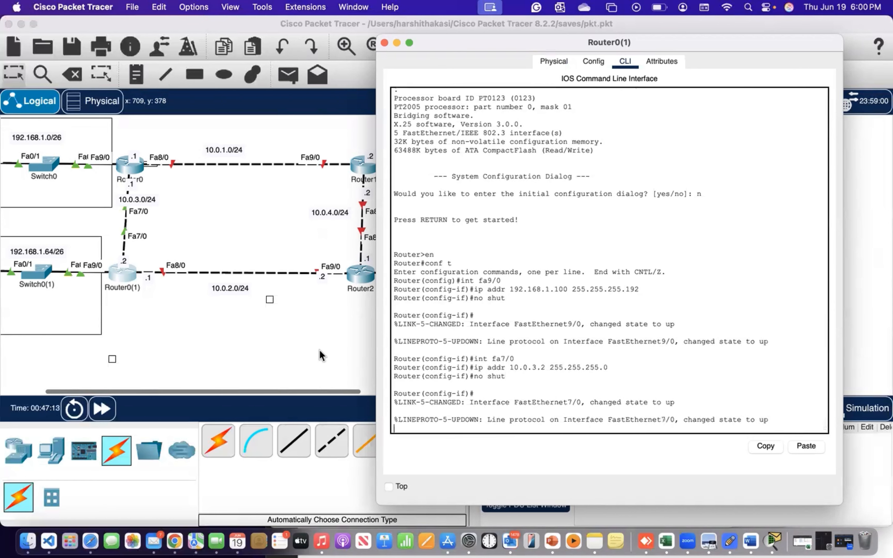
key("Return")
Step: Switch Router0(1)'s configuration to the port on the 10.0.2.0/24 link with the command int fa8/0
key("Up")
key("Up")
key("Up")
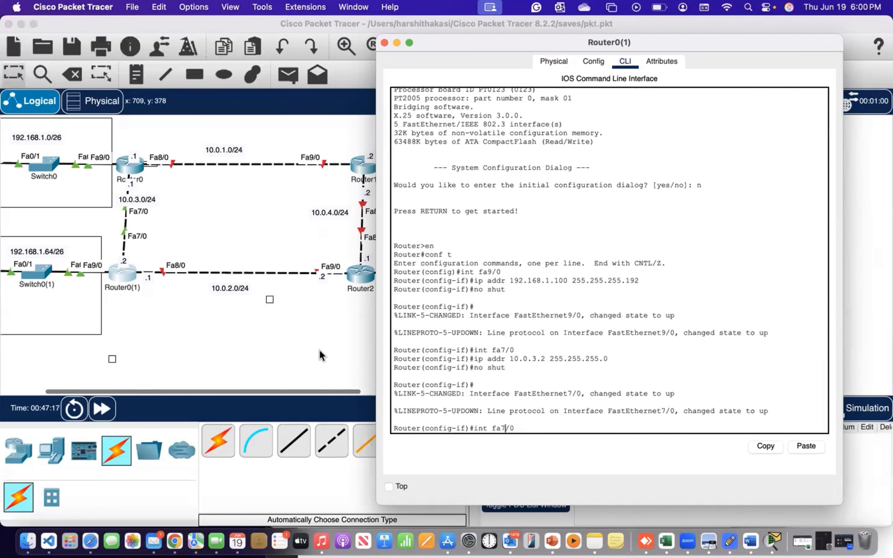
key("BackSpace")
key("BackSpace")
key("BackSpace")
type("8/0")
key("Return")
Step: Assign 10.0.2.1 with mask 255.255.255.0 to Router0(1)'s FastEthernet 8/0, reusing the previous ip addr command
key("Up")
key("Up")
key("Up")
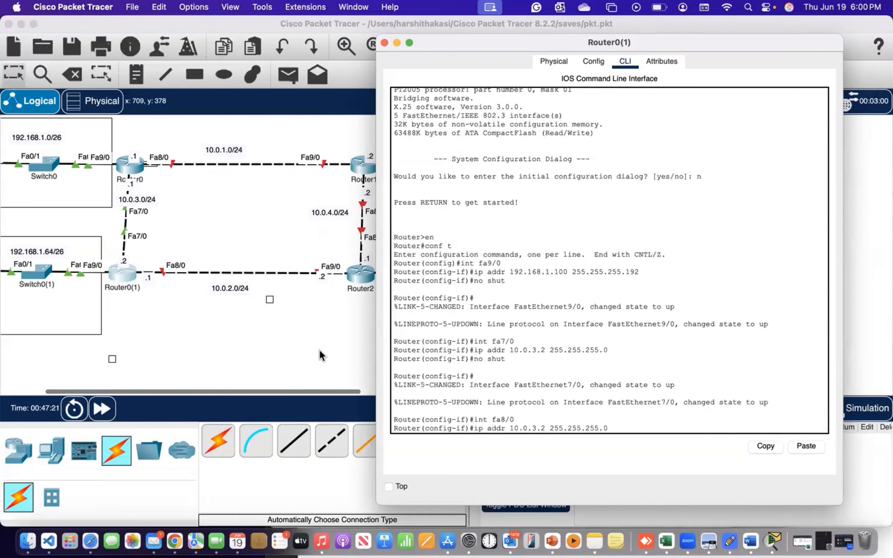
key("Left")
key("Left")
key("Left")
key("Left")
key("BackSpace")
key("BackSpace")
key("BackSpace")
type("2.1")
key("Return")
Step: Enable Router0(1)'s FastEthernet 8/0 with no shut and return to its configuration prompt
type("no shut")
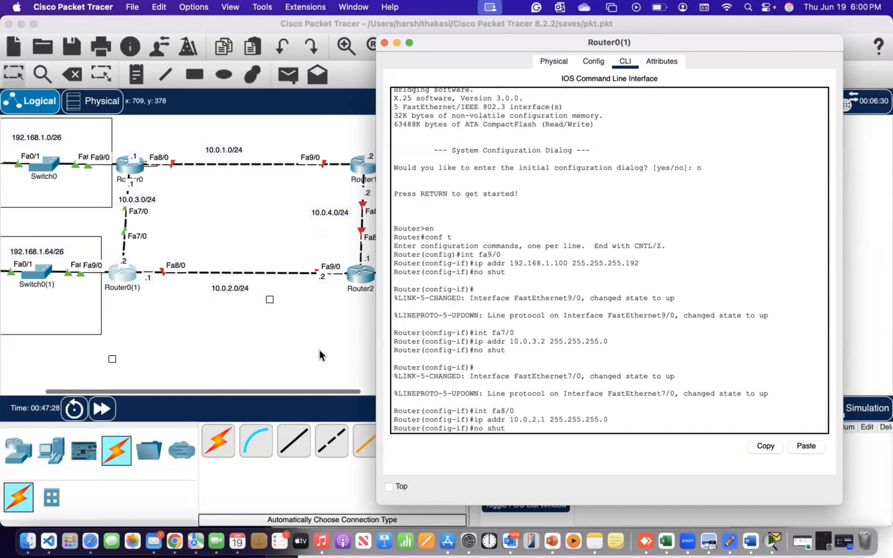
key("Return")
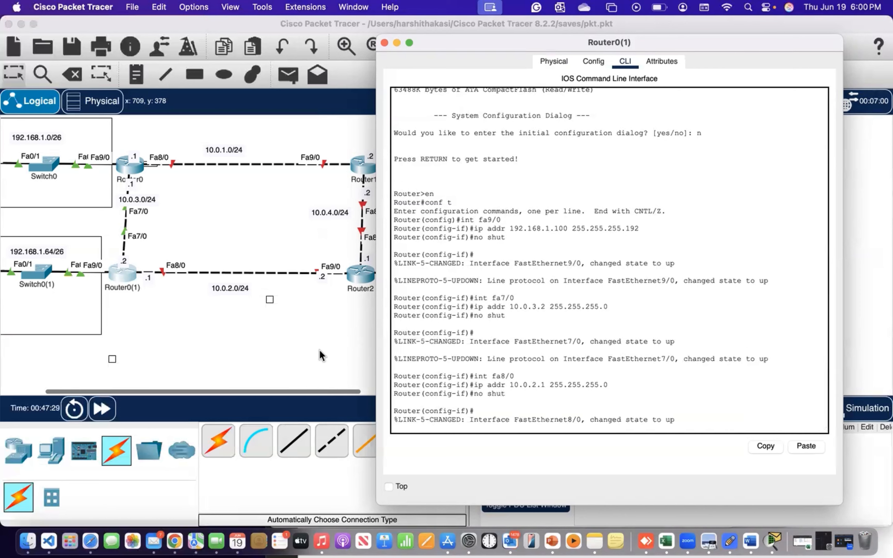
key("Return")
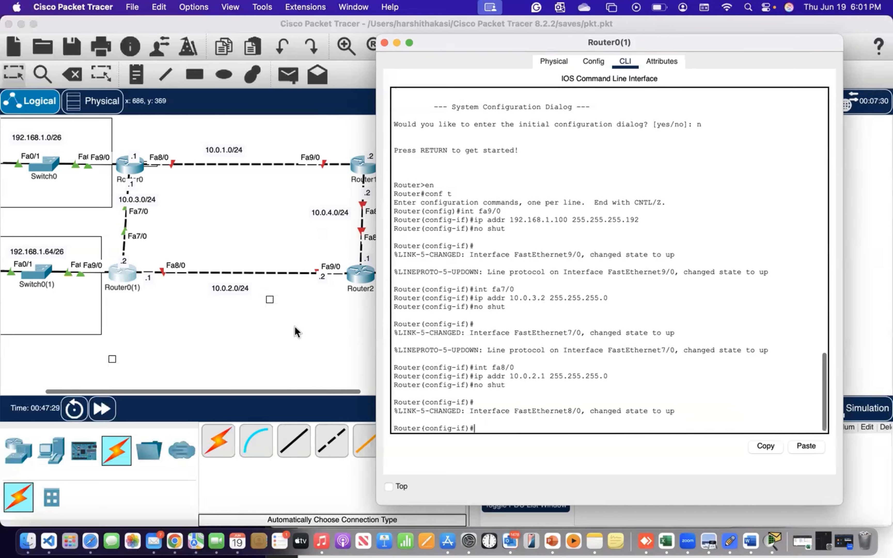
Step: Return to the topology, open Router1's device window, and move it aside so Router1's links and labels stay uncovered
left_click(204, 244)
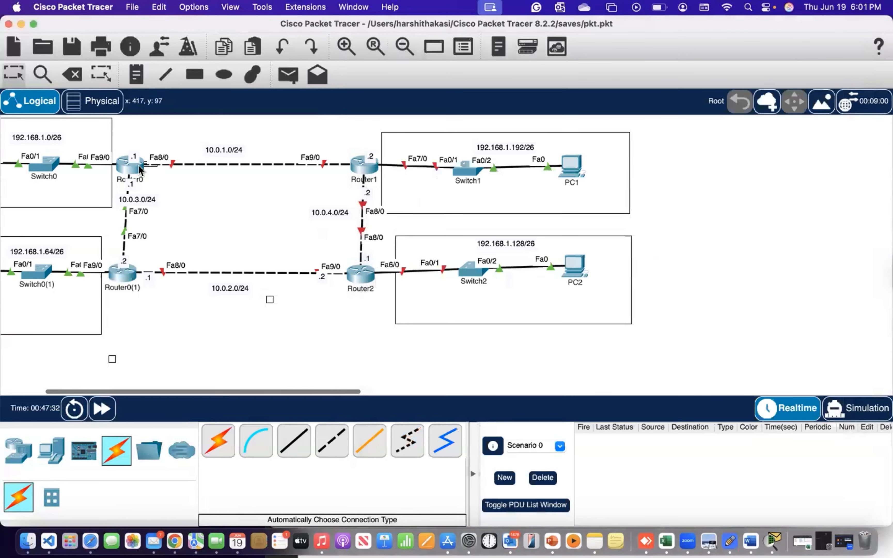
mouse_move(141, 171)
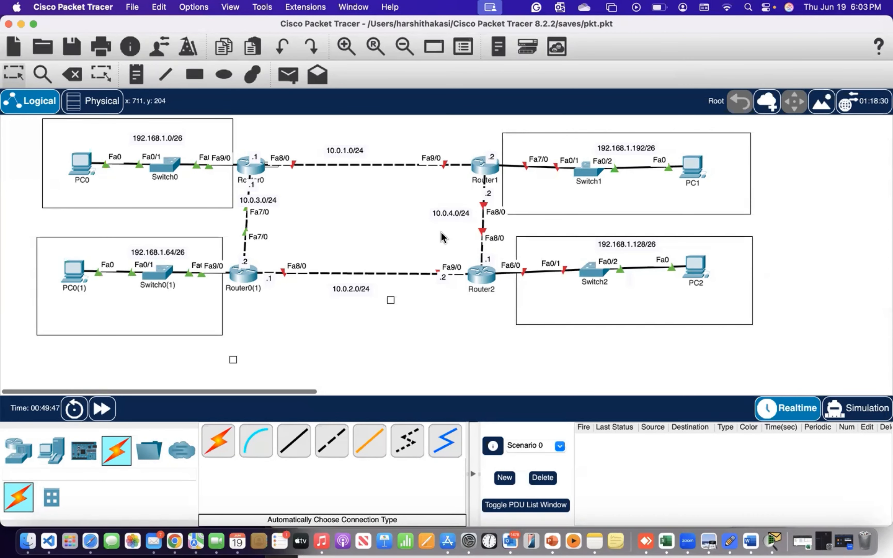
scroll(443, 238, "right", 4)
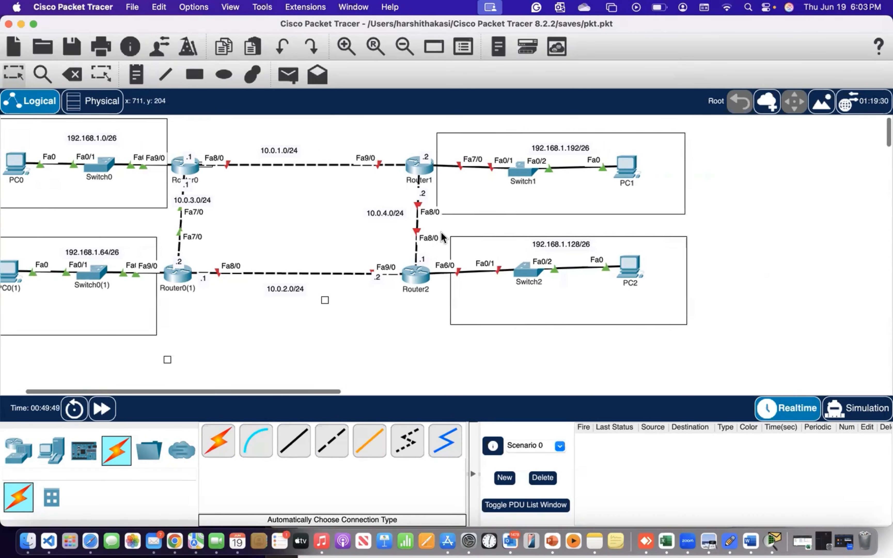
scroll(444, 238, "right", 3)
scroll(443, 237, "right", 2)
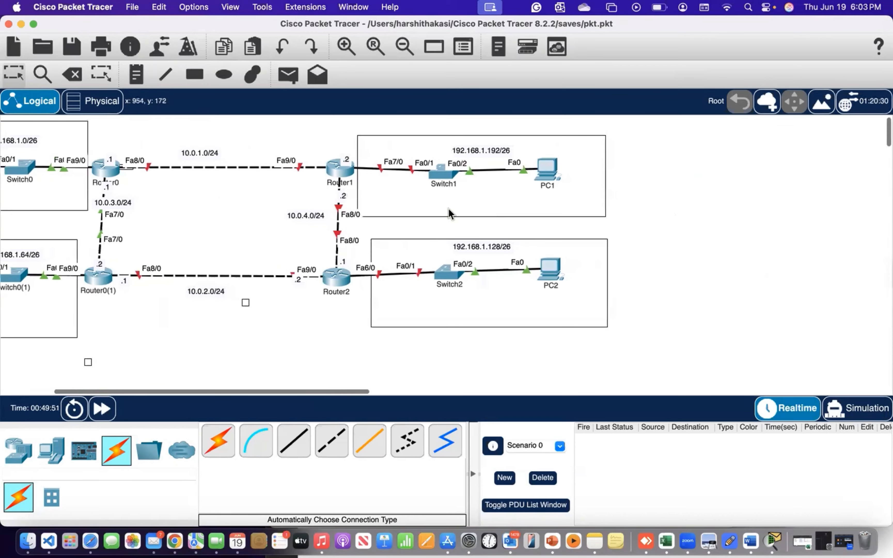
left_click(339, 170)
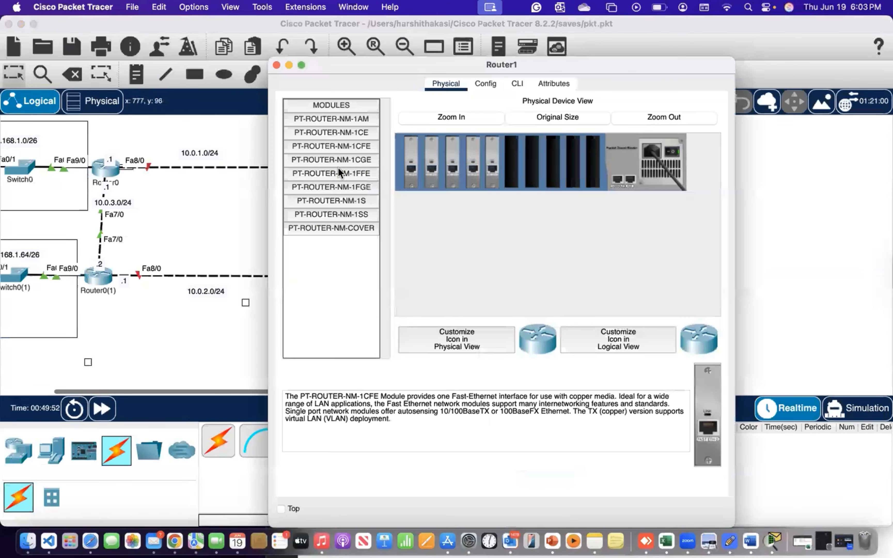
left_click_drag(435, 72, 588, 73)
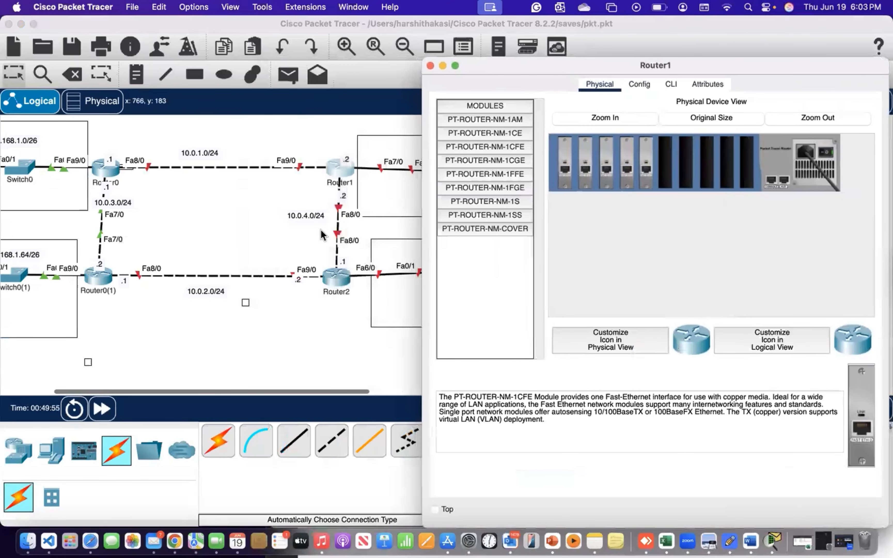
Step: Open Router1's command-line interface and decline the initial configuration dialog
scroll(322, 234, "right", 5)
left_click(669, 84)
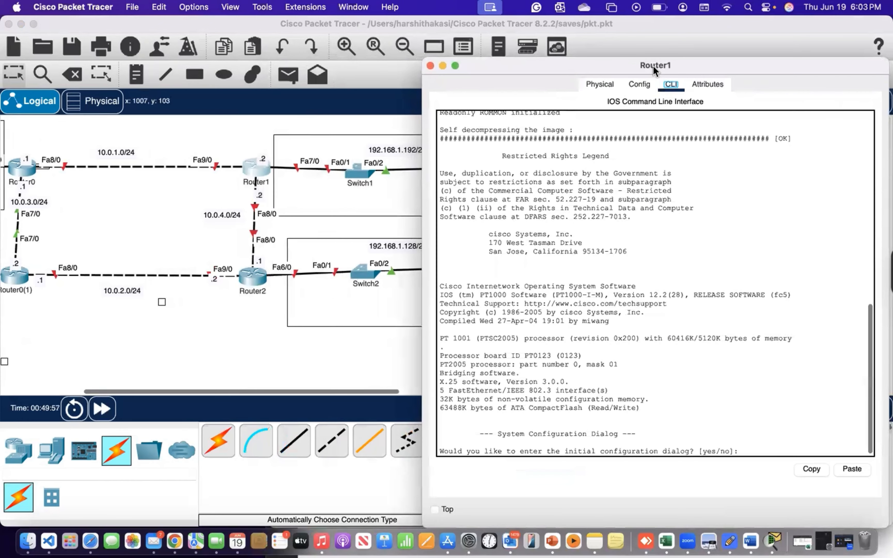
left_click_drag(653, 66, 567, 32)
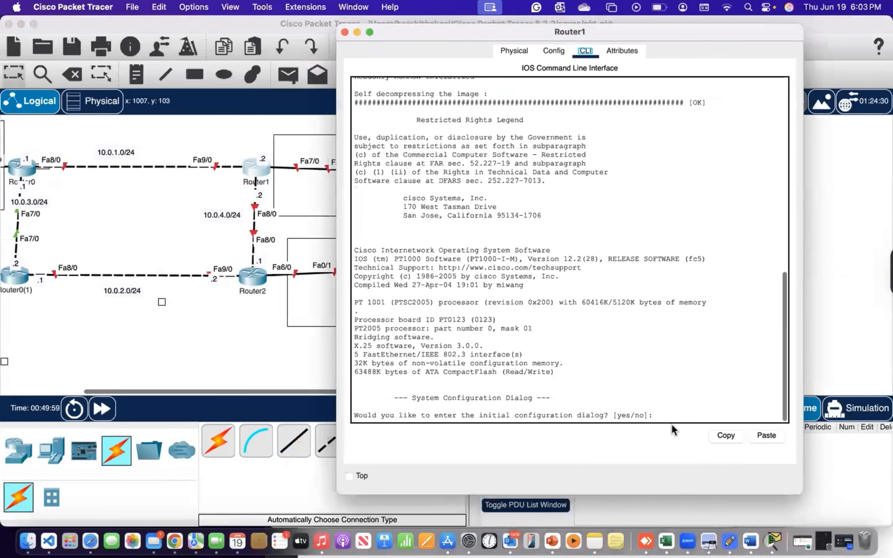
left_click(666, 413)
type("n")
key("Return")
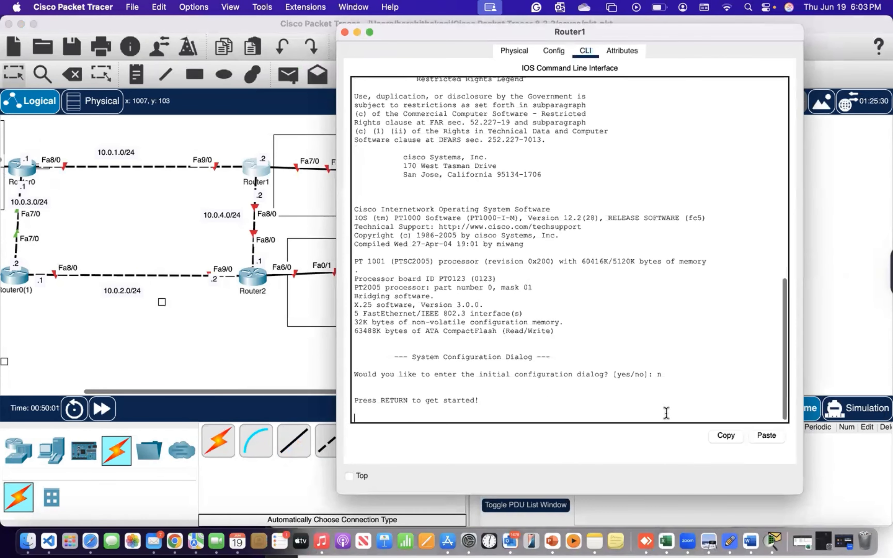
Step: Enter privileged mode and global configuration mode on Router1
key("Return")
type("en")
key("Return")
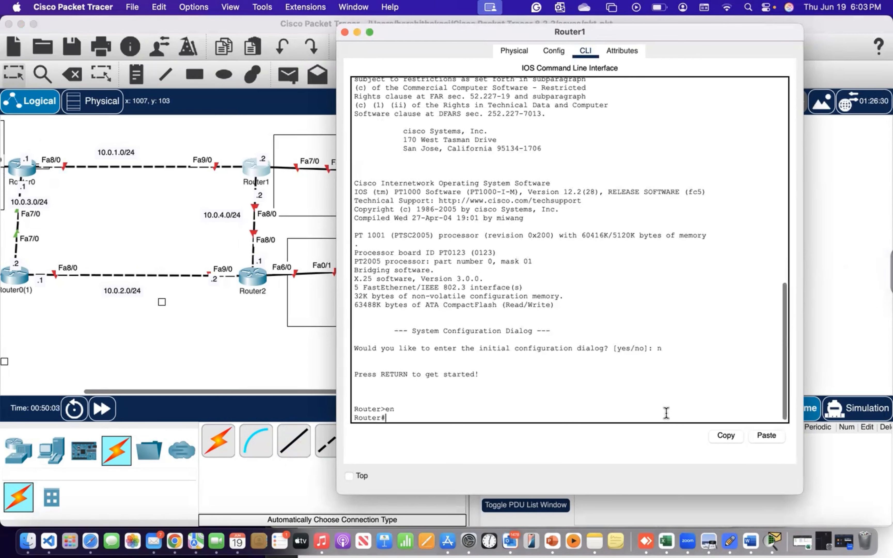
type("conf t")
key("Return")
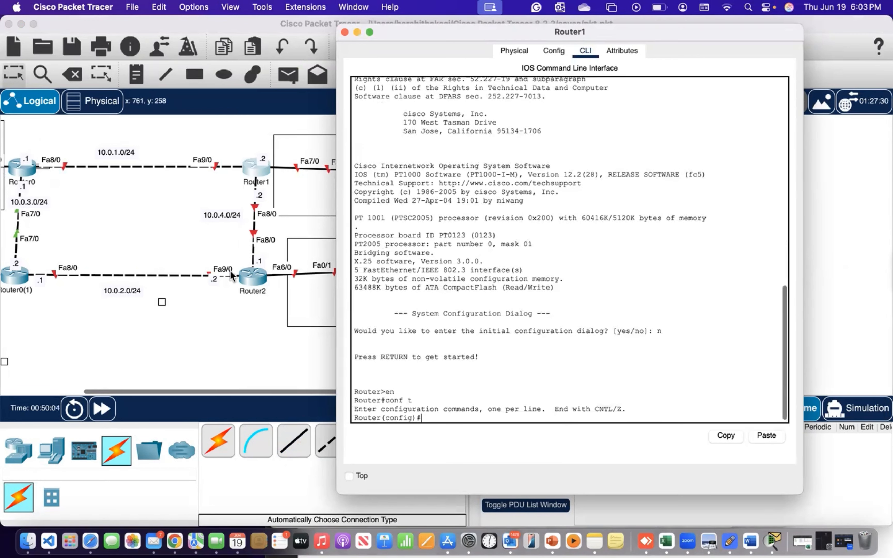
Step: Enter interface configuration for fa7/0, Router1's link to Switch1
scroll(228, 276, "left", 2)
type("in")
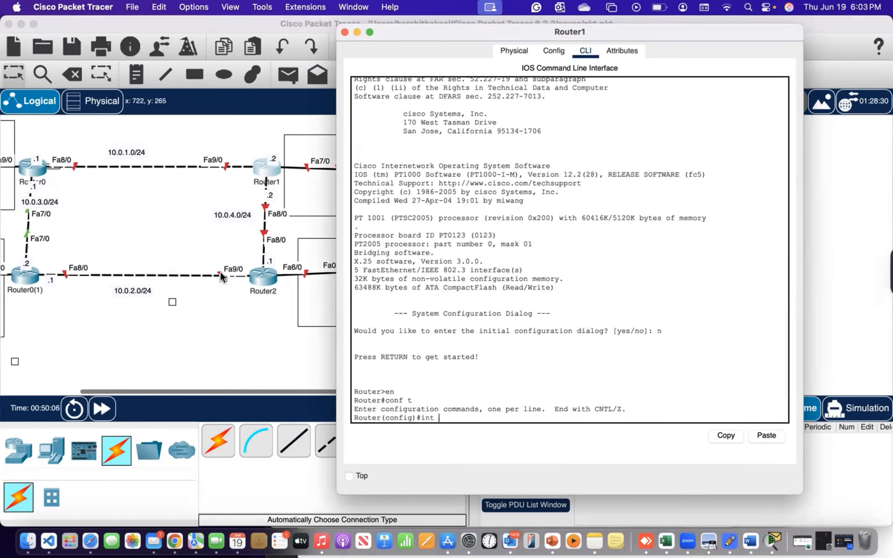
type("t")
scroll(207, 260, "right", 10)
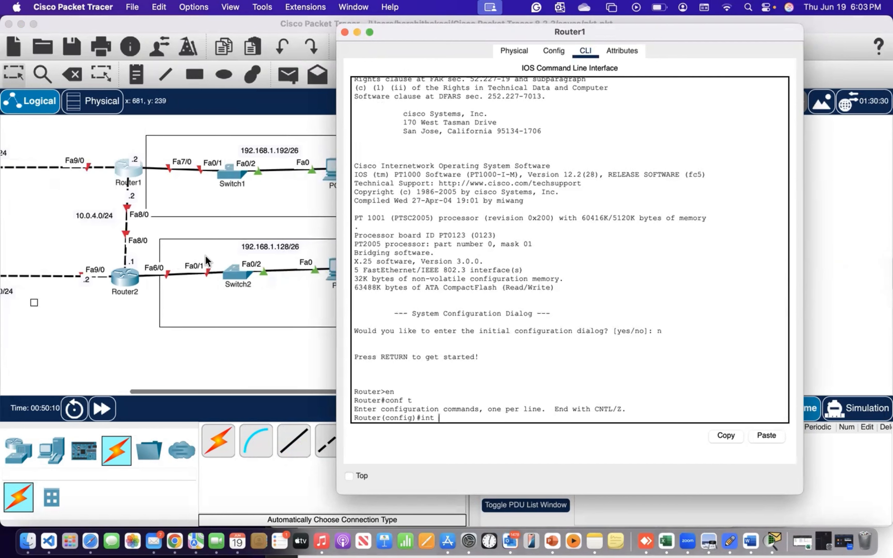
type("fa7/0")
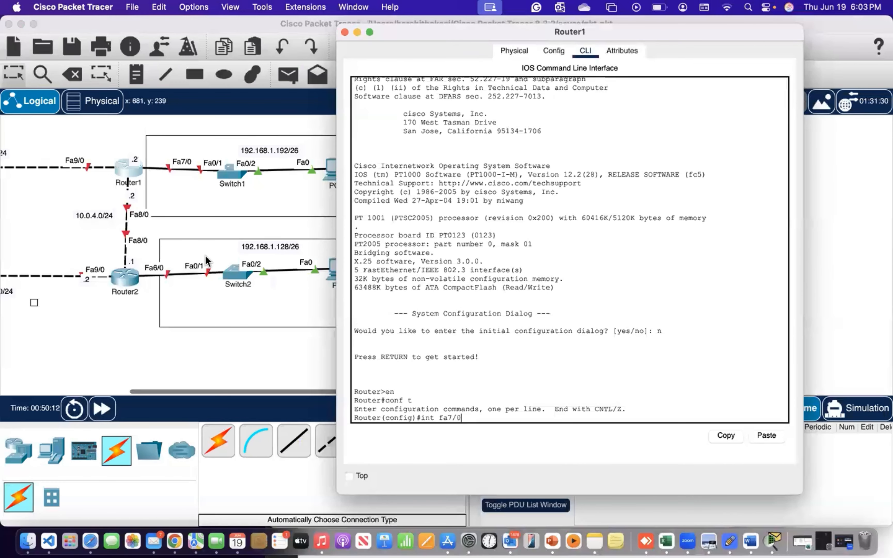
key("Return")
Step: Assign IP address 192.168.1.200 with mask 255.255.255.192 to Router1's fa7/0 and enable the interface
type("ip addr ")
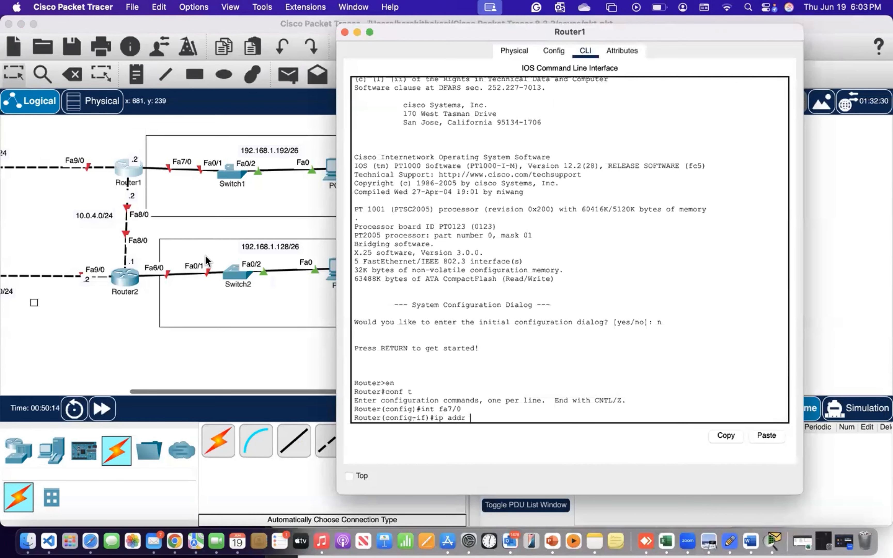
type("192.168.")
scroll(152, 279, "left", 2)
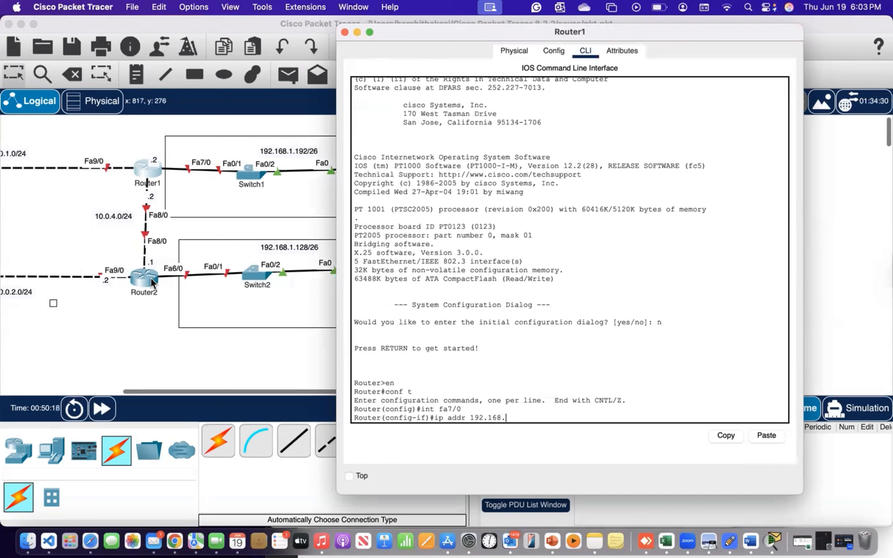
type("1.200 255.255.255.192")
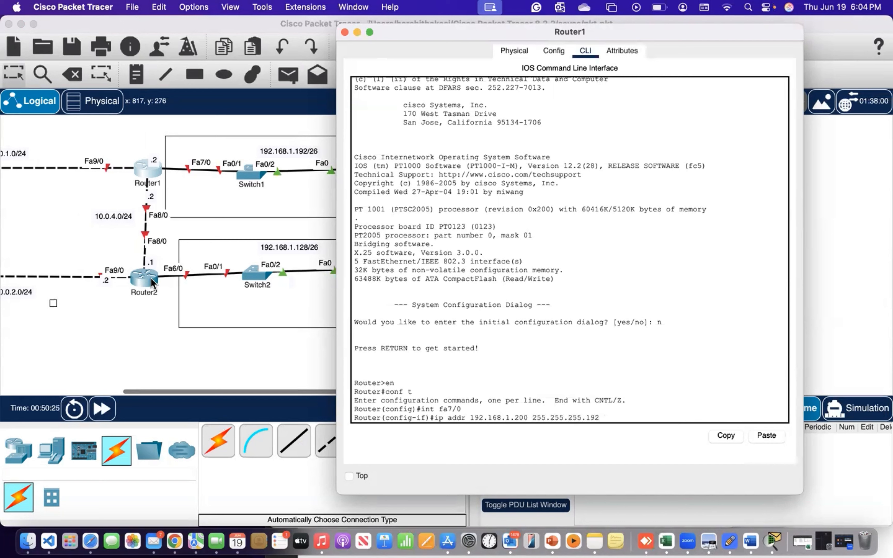
key("Return")
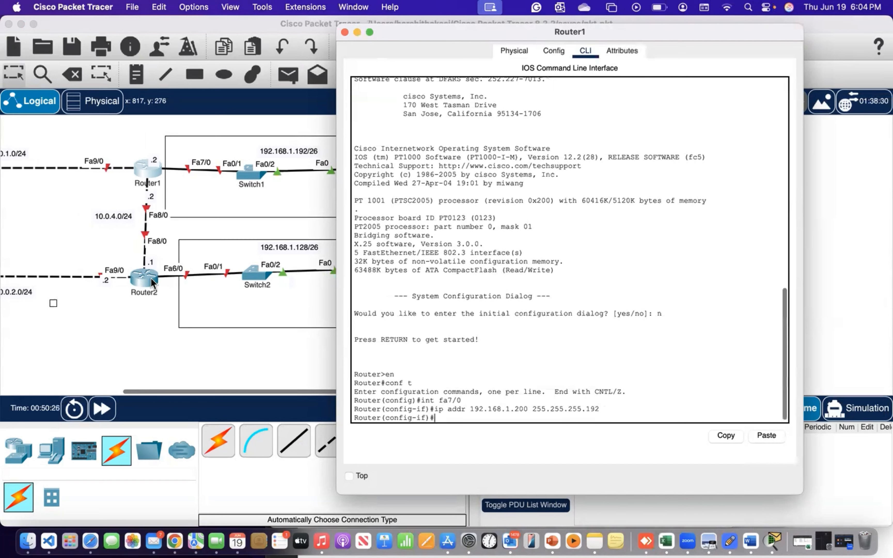
type("no shut")
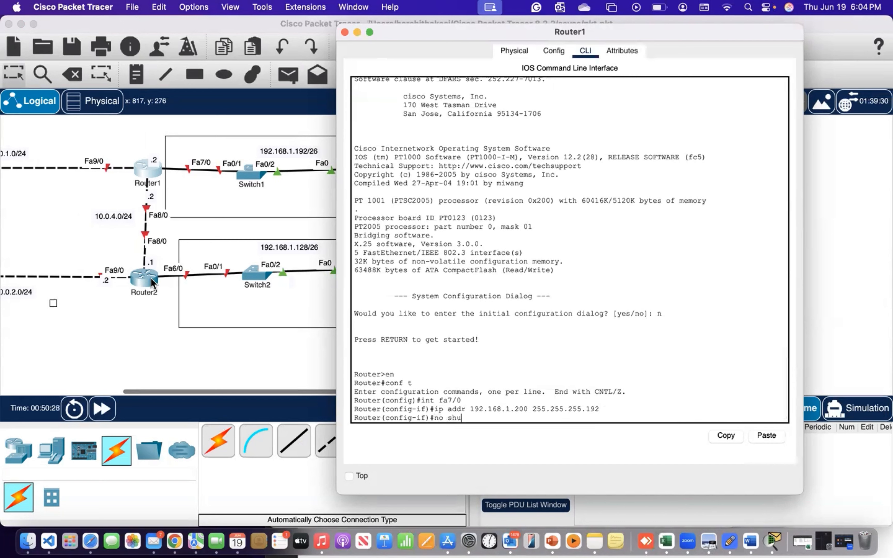
key("Return")
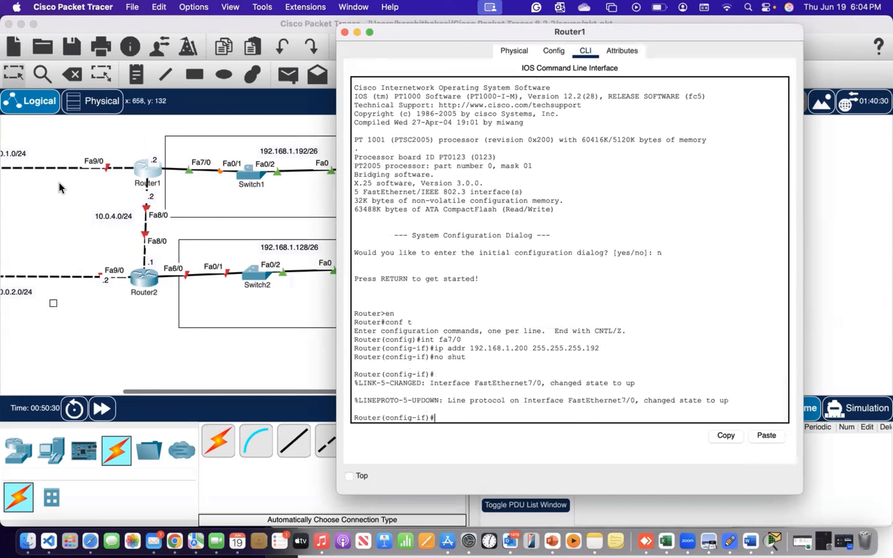
Step: Switch Router1's configuration to interface fa8/0, the link to Router2
scroll(199, 318, "left", 3)
scroll(199, 317, "right", 2)
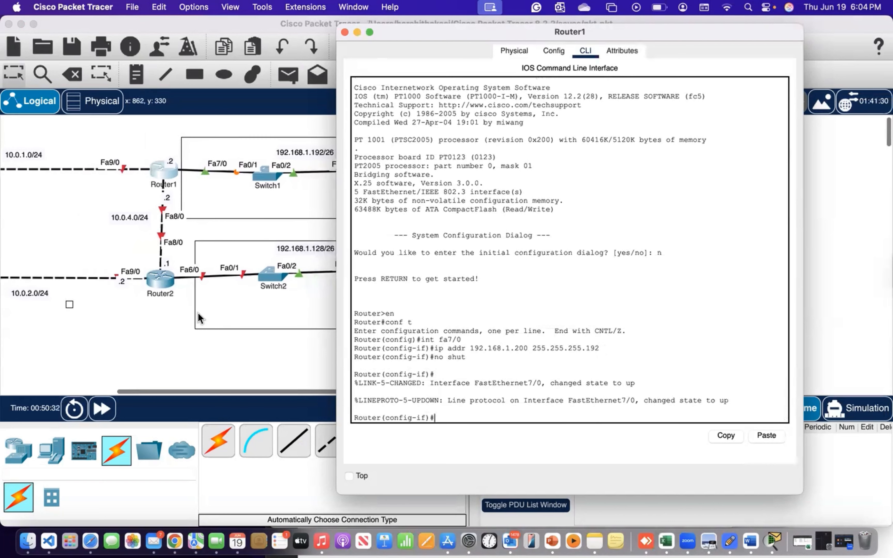
key("Up")
key("Up")
key("Up")
scroll(195, 316, "up", 1)
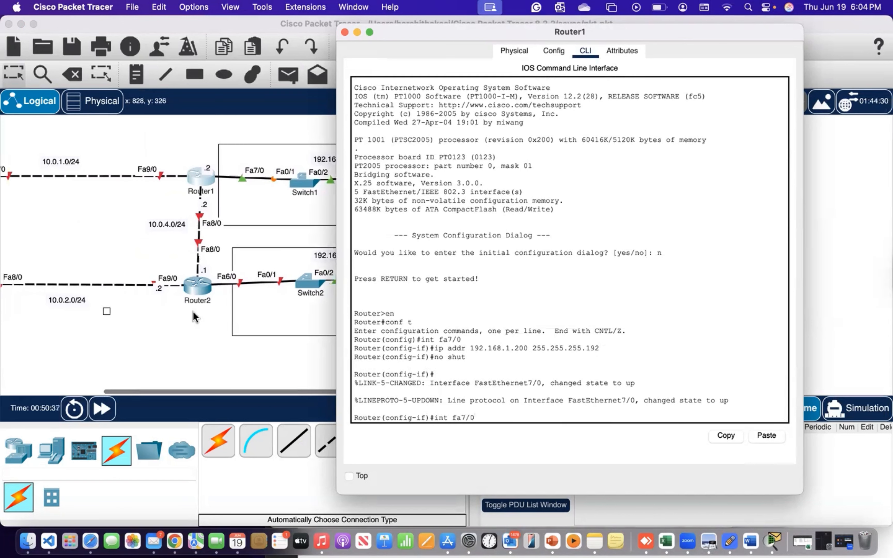
key("BackSpace")
key("BackSpace")
key("BackSpace")
type("8/0")
key("Return")
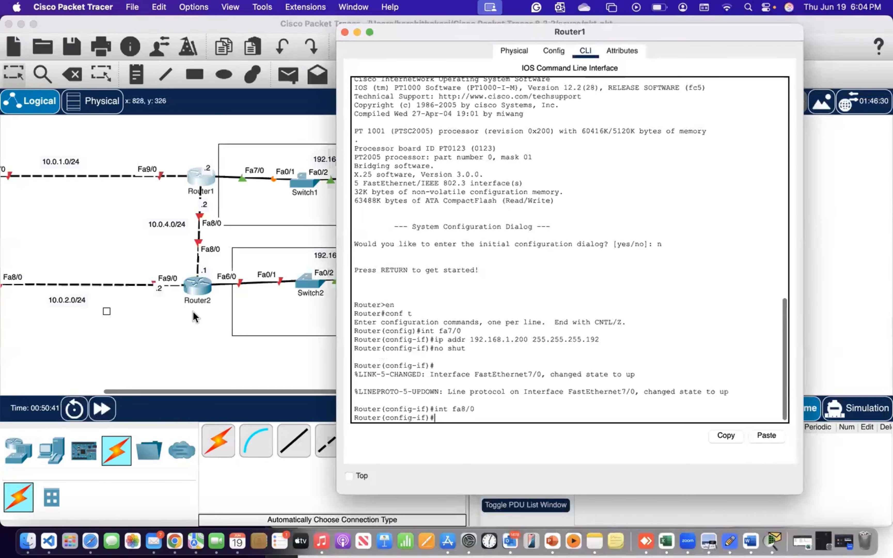
Step: Assign IP address 10.0.4.2 with mask 255.255.255.0 to Router1's fa8/0 and enable the interface
type("ip addr")
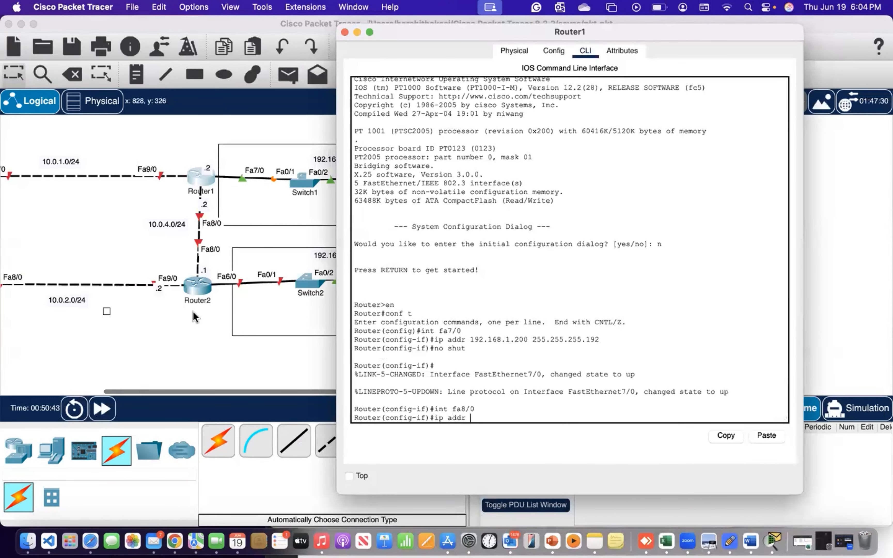
type(" 10.0.4.2 255")
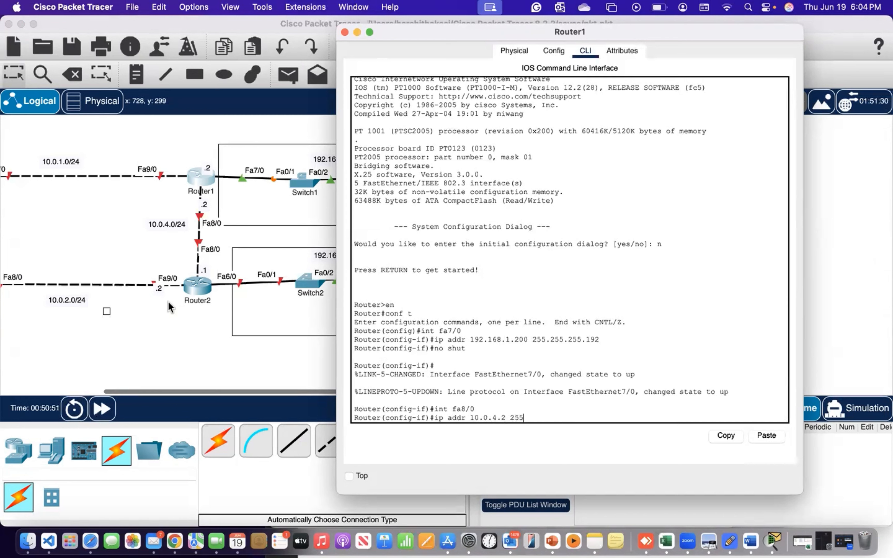
type(".255.255.0")
key("Return")
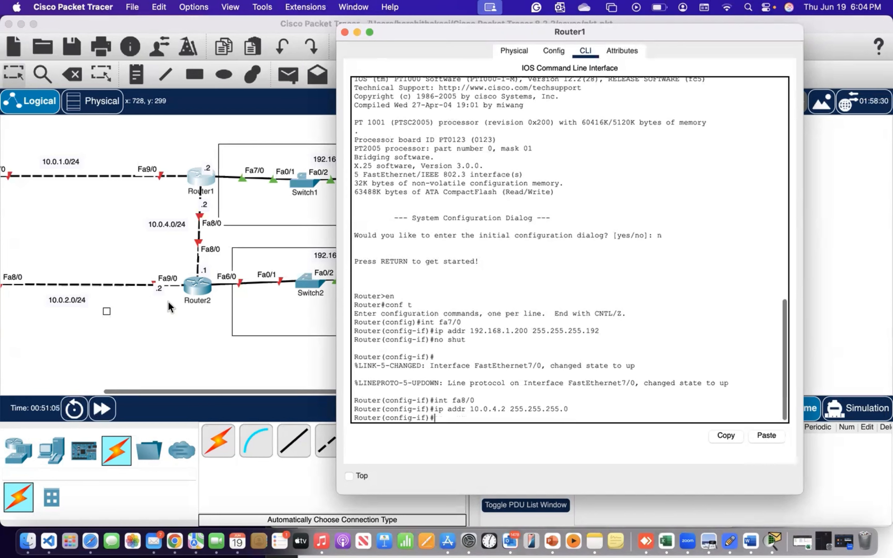
type("no shu")
type("t")
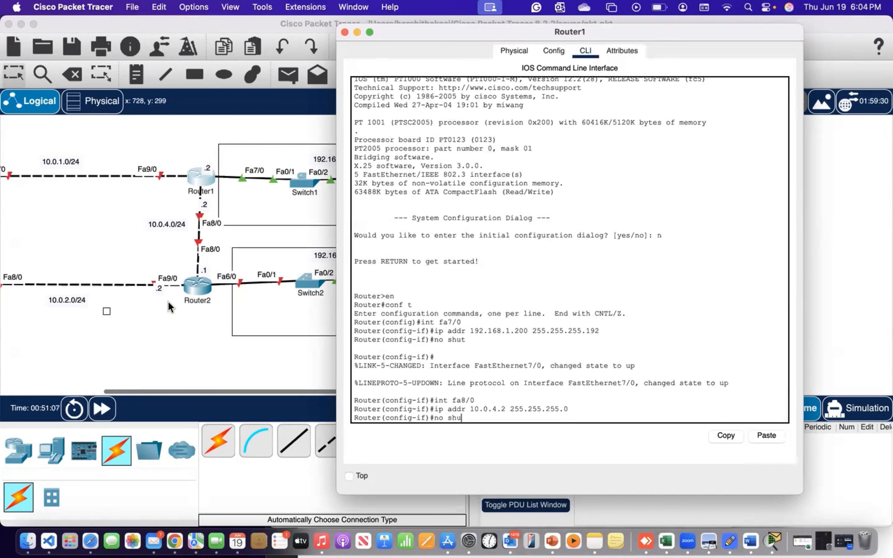
key("Return")
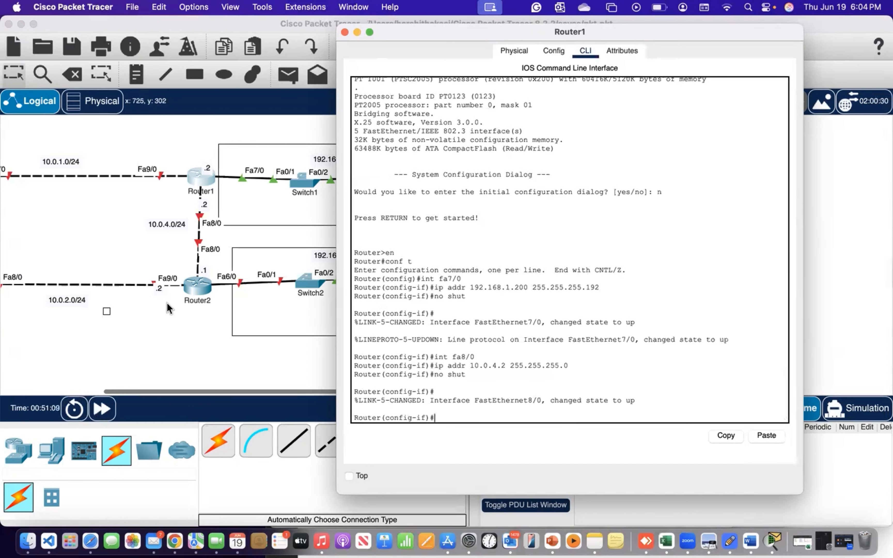
Step: Switch Router1's configuration to interface fa9/0, the link to Router0
scroll(166, 302, "left", 2)
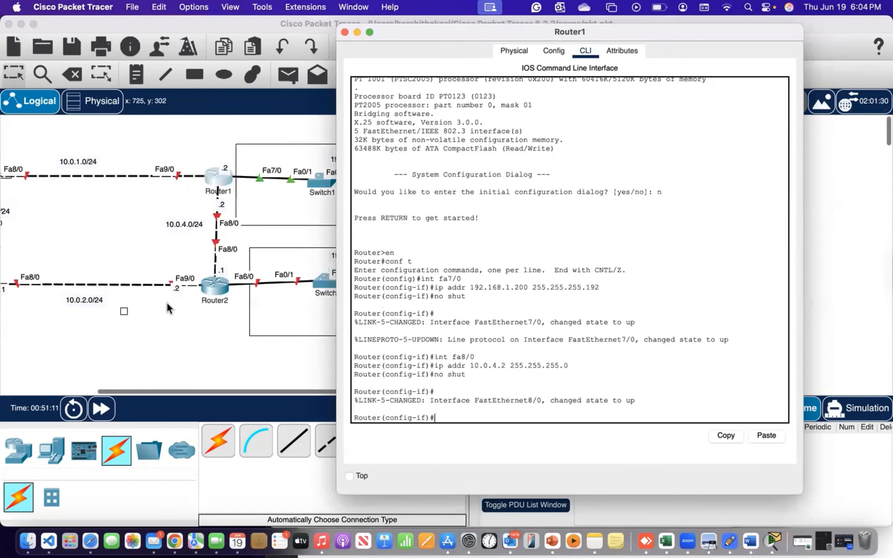
scroll(173, 227, "right", 2)
scroll(163, 261, "left", 2)
scroll(163, 262, "left", 5)
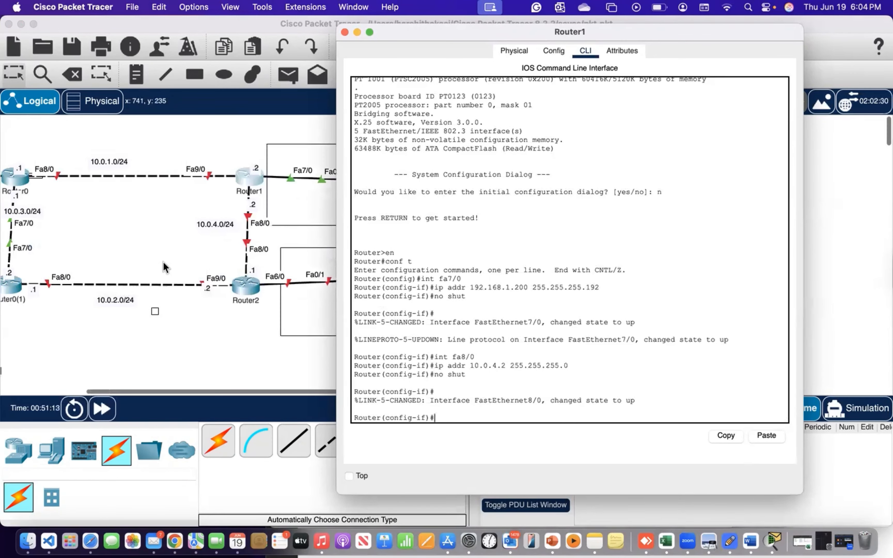
scroll(241, 286, "right", 2)
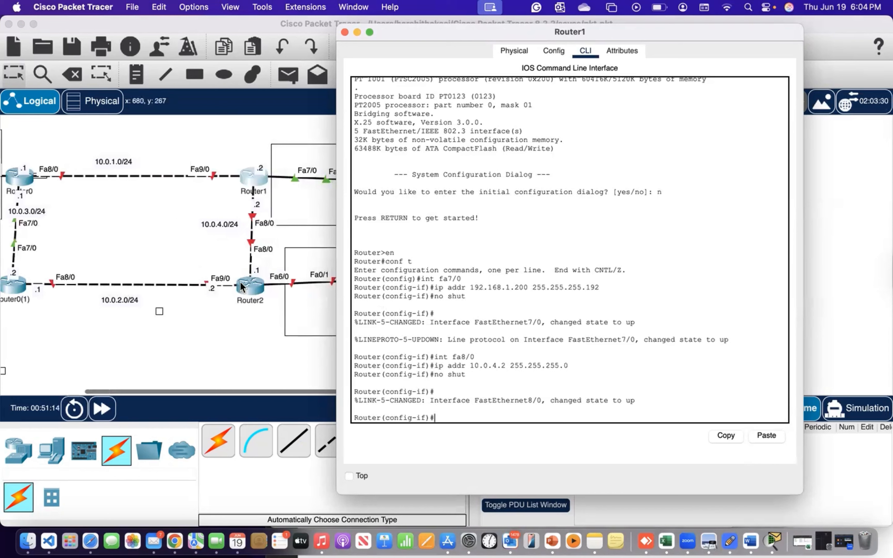
key("Up")
key("Up")
key("Up")
key("Left")
key("Left")
key("BackSpace")
type("9")
key("Return")
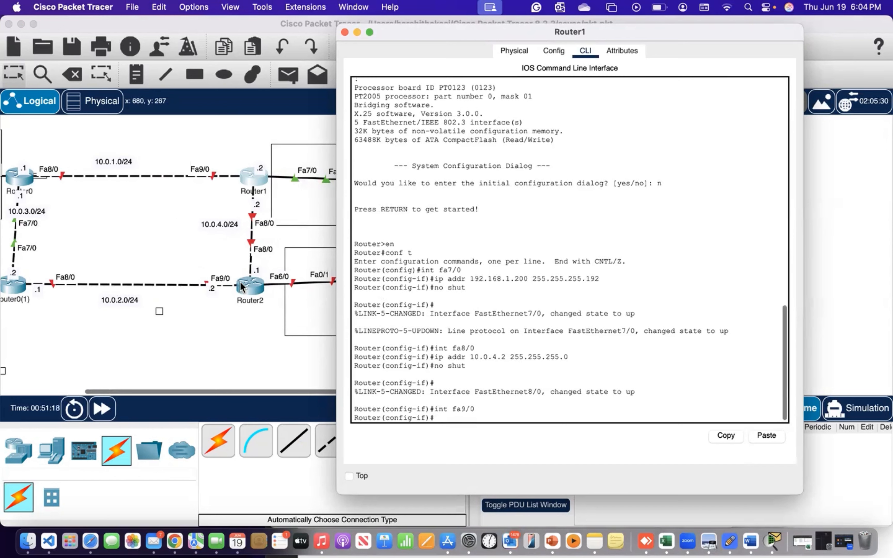
Step: Assign IP address 10.0.1.2 with mask 255.255.255.0 to Router1's fa9/0 and enable the interface
key("Up")
key("Up")
key("Up")
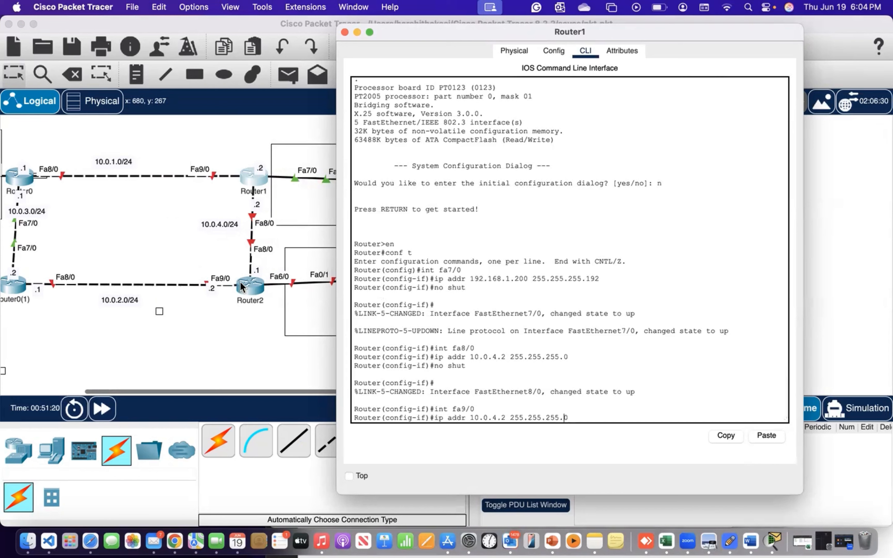
key("Left")
key("Left")
key("Left")
key("Left")
key("Left")
key("Left")
key("Left")
key("Left")
key("Left")
key("Left")
key("Left")
key("Left")
key("Left")
key("Left")
key("Left")
key("BackSpace")
type("1")
key("Return")
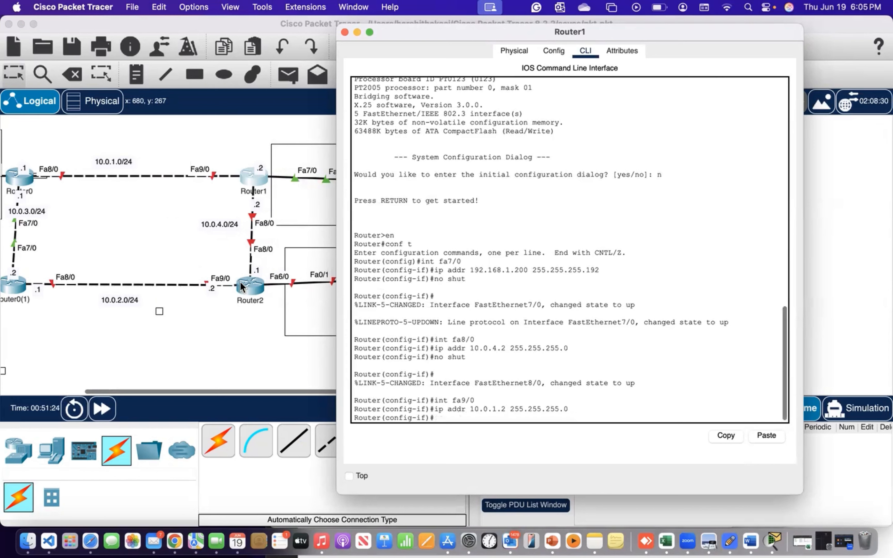
type("no shut")
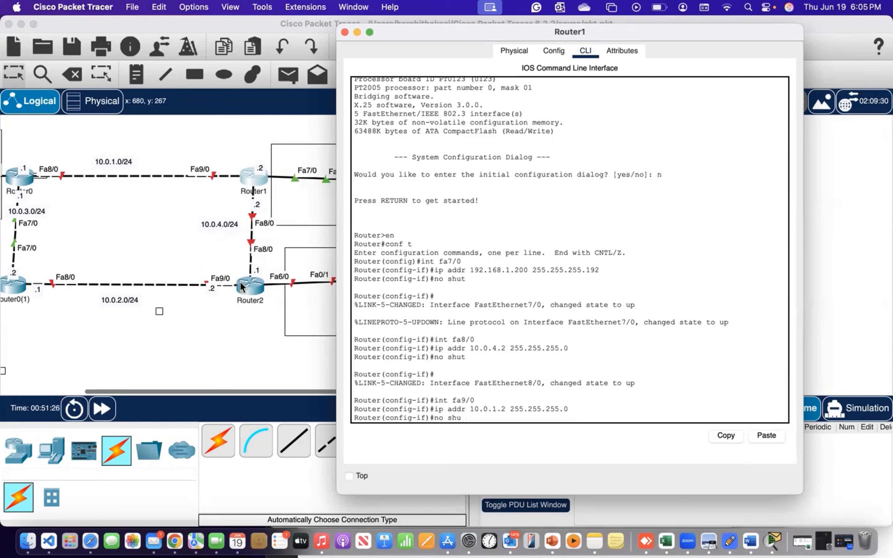
key("Return")
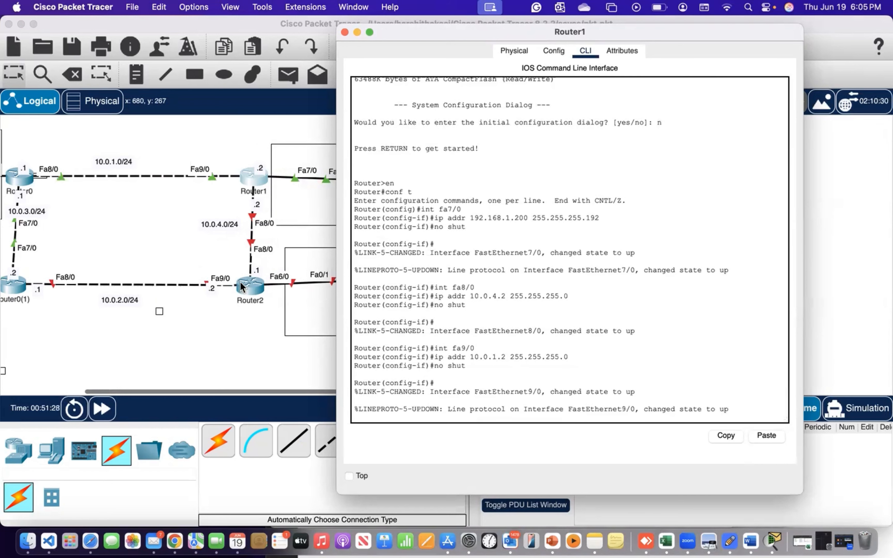
Step: Return to the topology and check the port status and IP addresses of Router0, Router0(1) and Router1
left_click(203, 229)
scroll(172, 220, "left", 3)
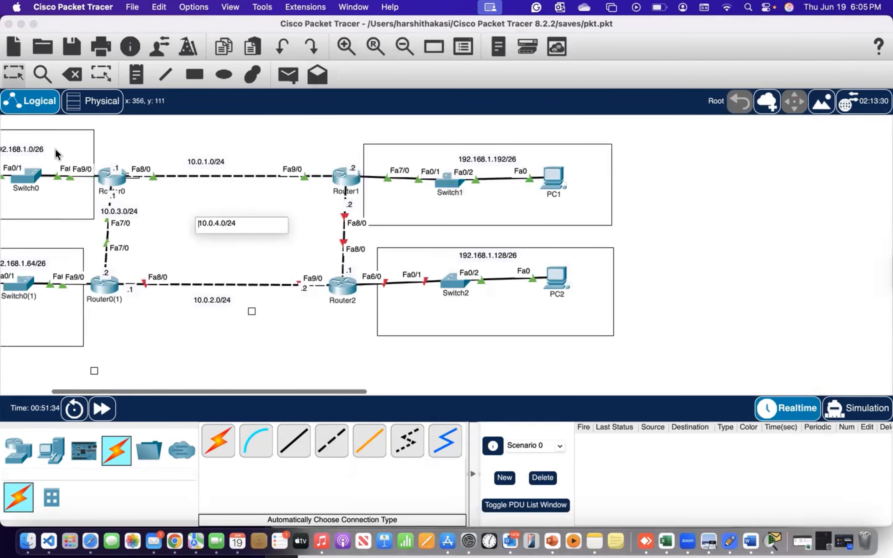
left_click(30, 102)
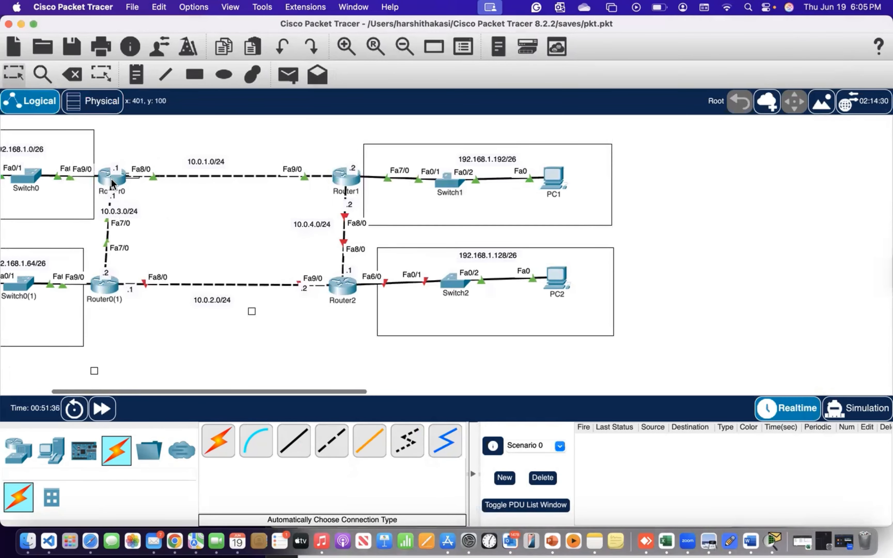
mouse_move(113, 183)
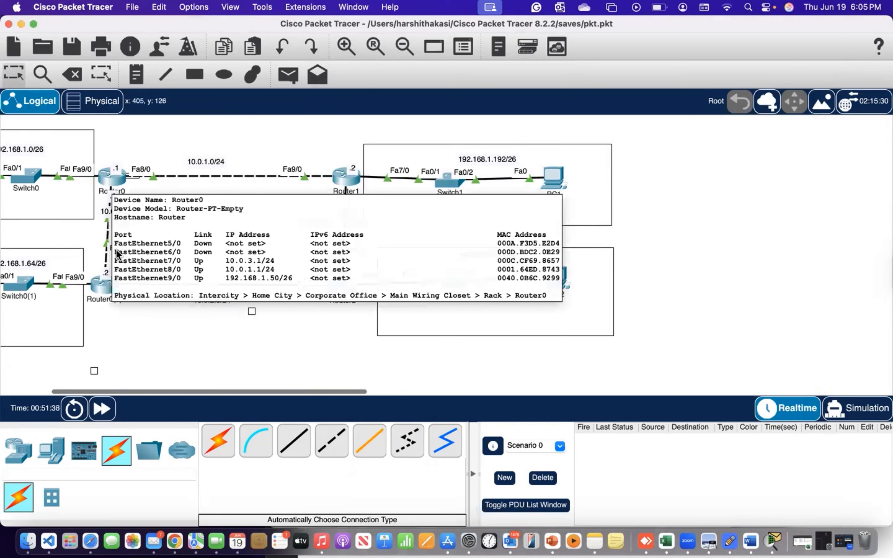
mouse_move(111, 286)
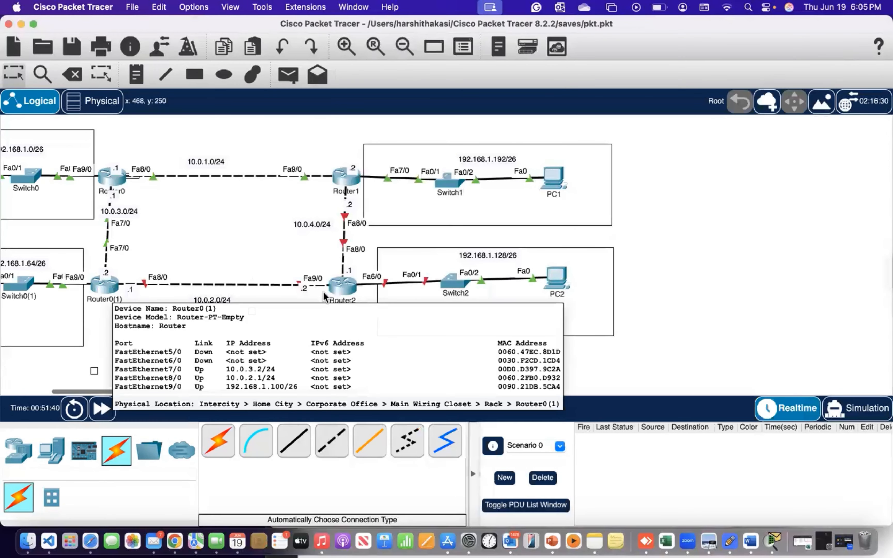
mouse_move(346, 181)
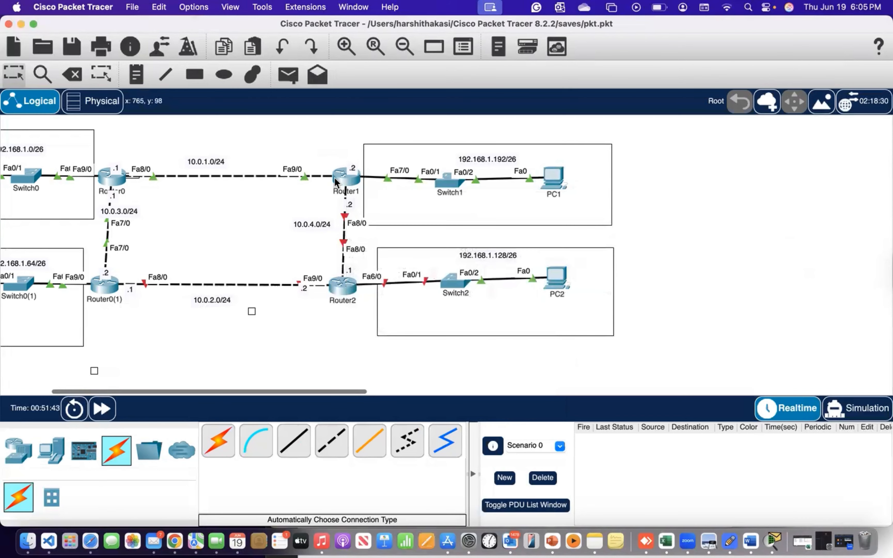
Step: Open Router2's command-line interface and decline the initial configuration dialog to reach the router prompt
left_click(343, 290)
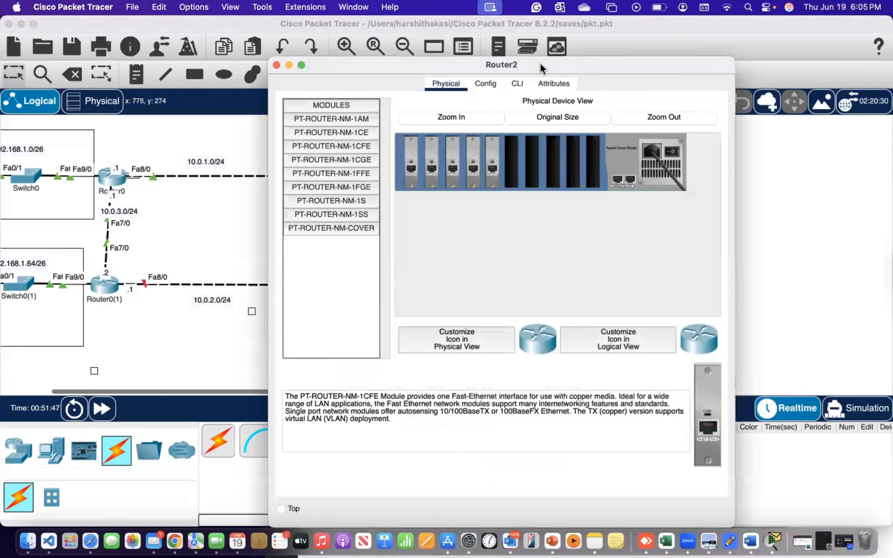
left_click_drag(540, 63, 604, 64)
left_click(582, 83)
scroll(256, 275, "right", 3)
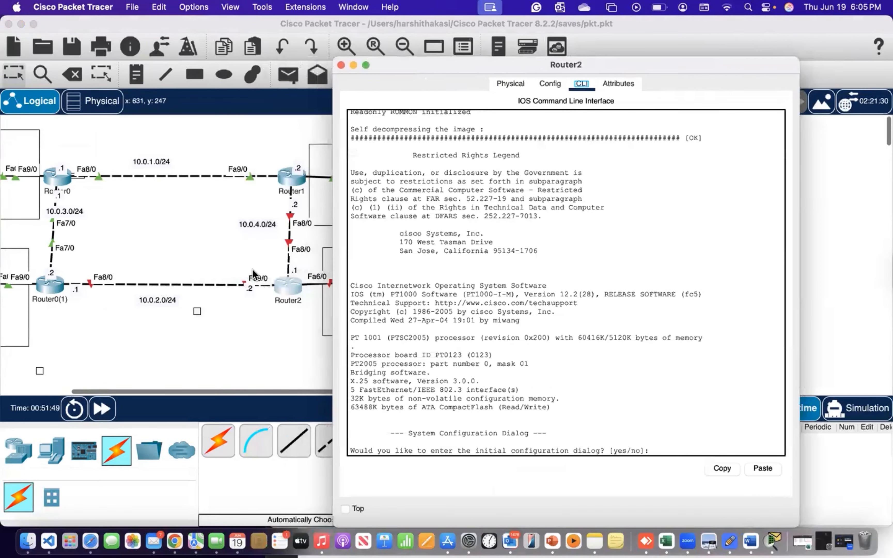
left_click(649, 443)
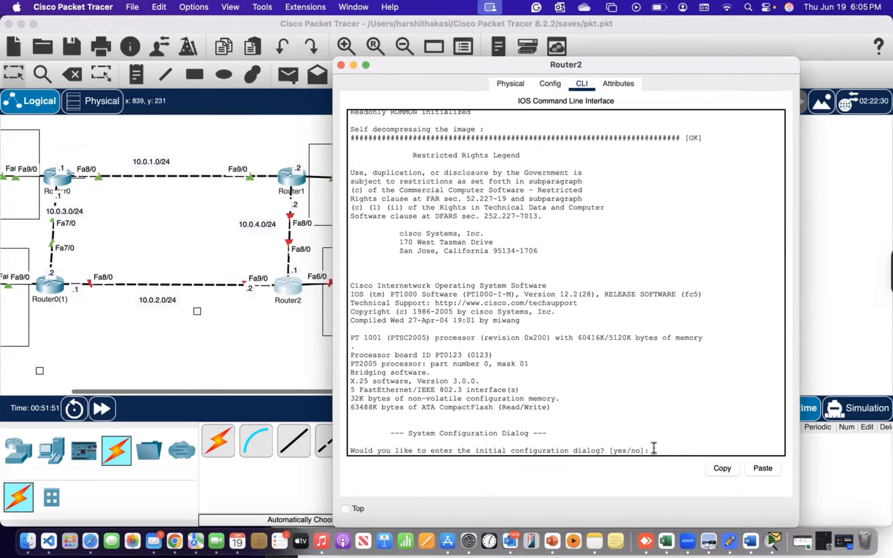
type("n")
key("Return")
key("Return")
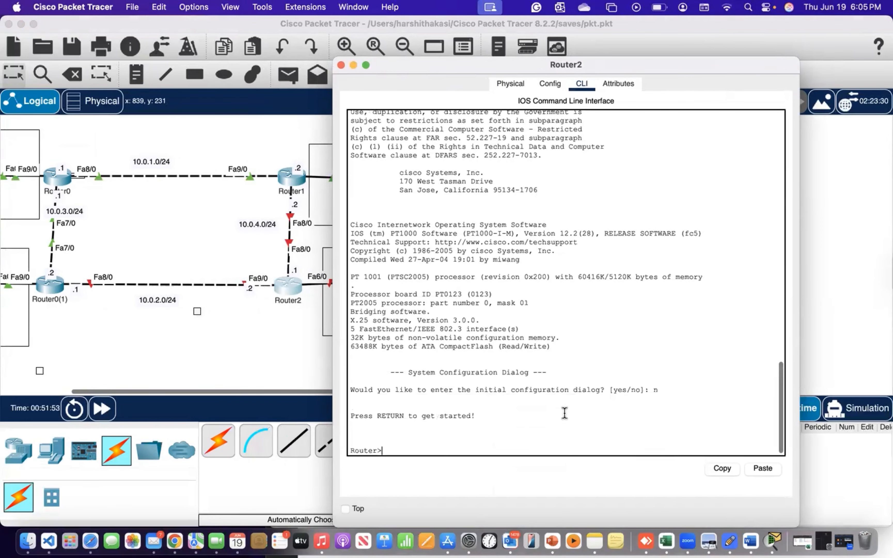
Step: Enter global configuration mode on Router2 and select interface fa6/0, the link to Switch2
type("en")
key("Return")
type("conf t")
key("Return")
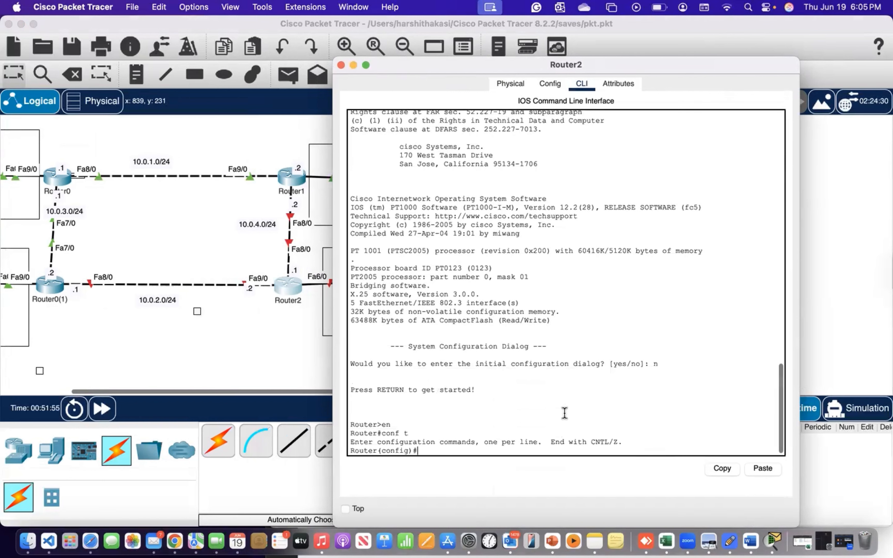
scroll(257, 291, "right", 6)
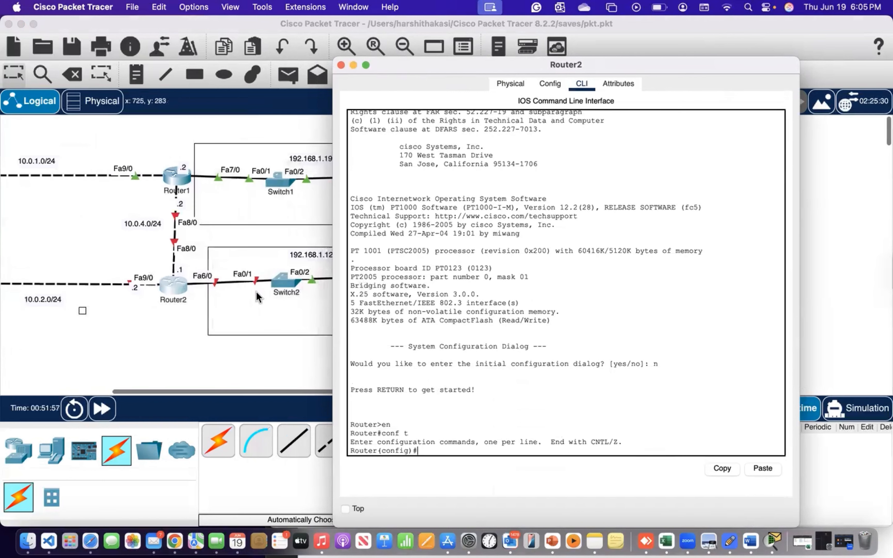
type("int f")
type("a6/0")
key("Return")
Step: Assign IP address 192.168.1.150 with mask 255.255.255.192 to Router2's fa6/0 and enable the interface
type("ip")
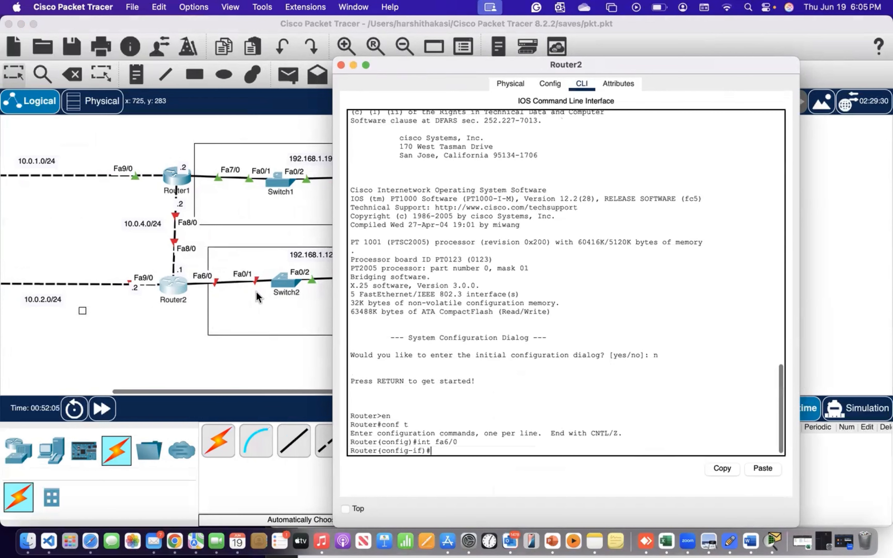
type(" addr")
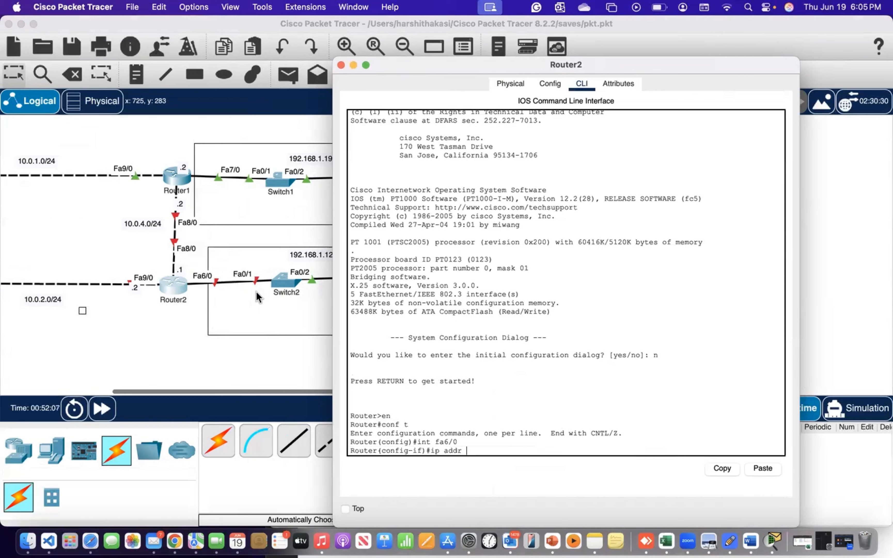
type(" 192.168.1.")
scroll(256, 291, "right", 5)
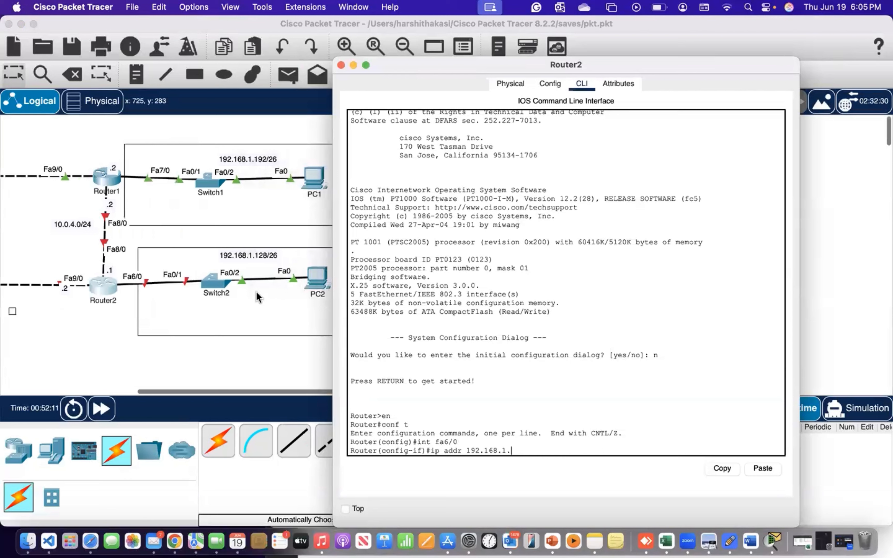
type("150")
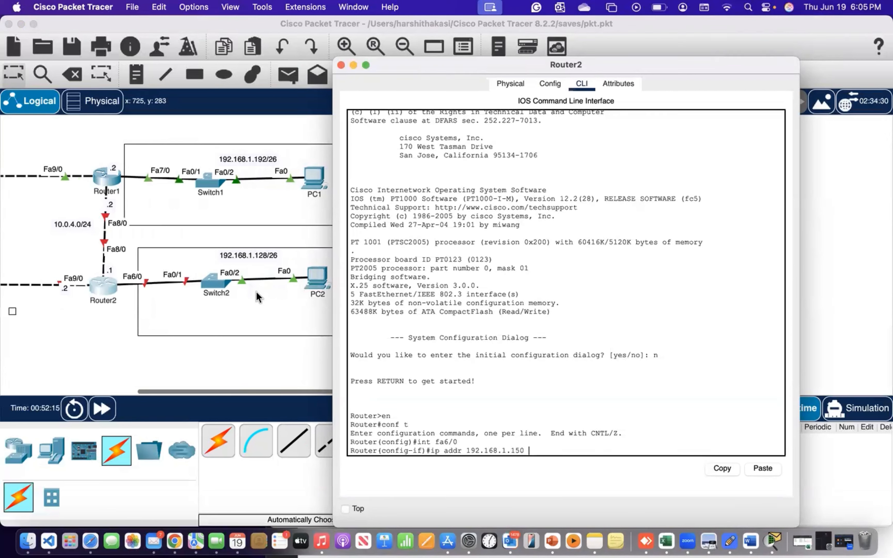
type(" 255.255.255.192")
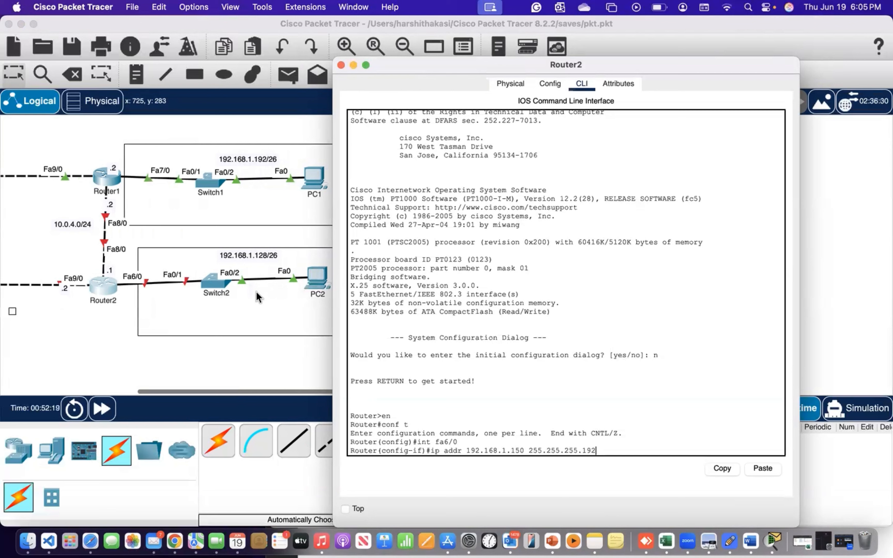
key("Return")
type("no shut")
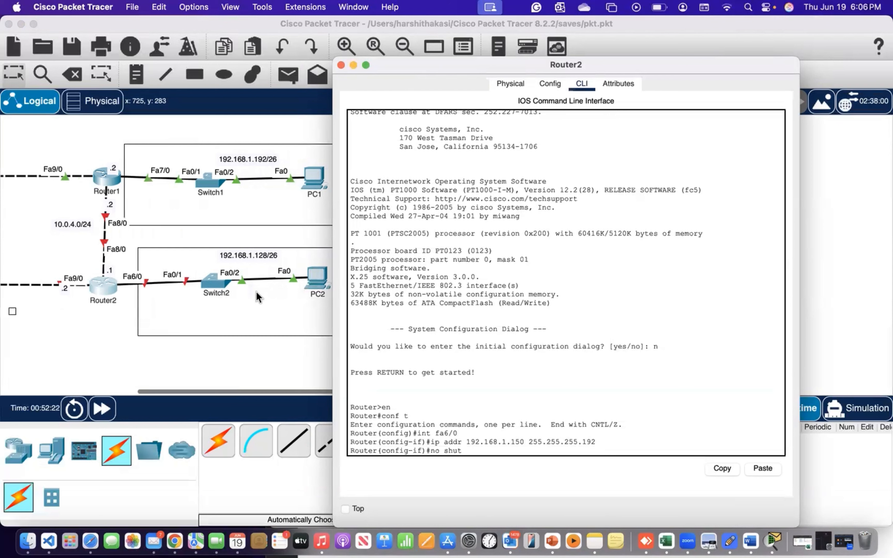
key("Return")
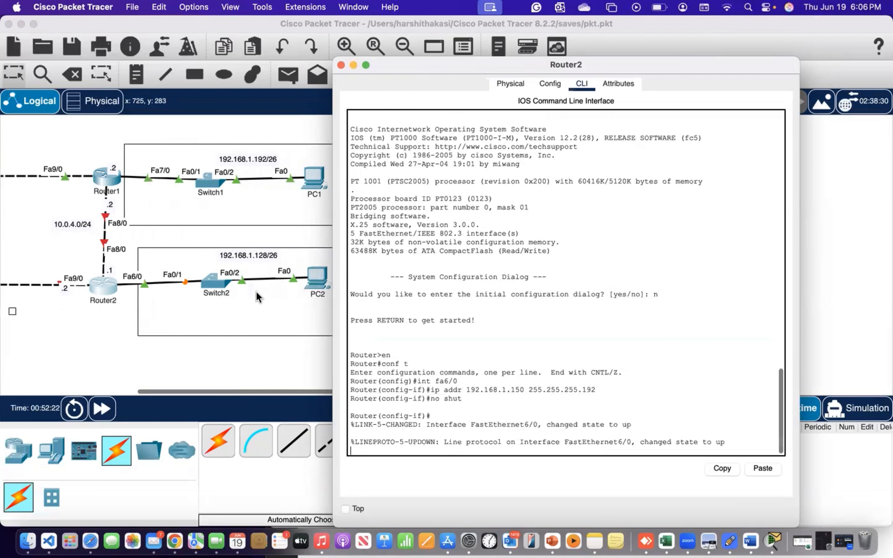
Step: Switch Router2's configuration to interface fa9/0, the link to Router0(1)
scroll(194, 339, "left", 8)
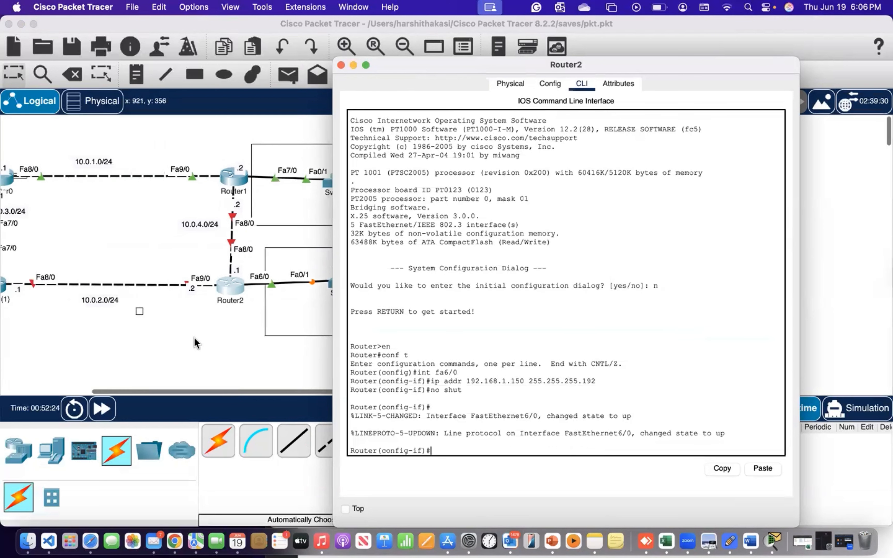
key("Up")
key("Up")
key("Up")
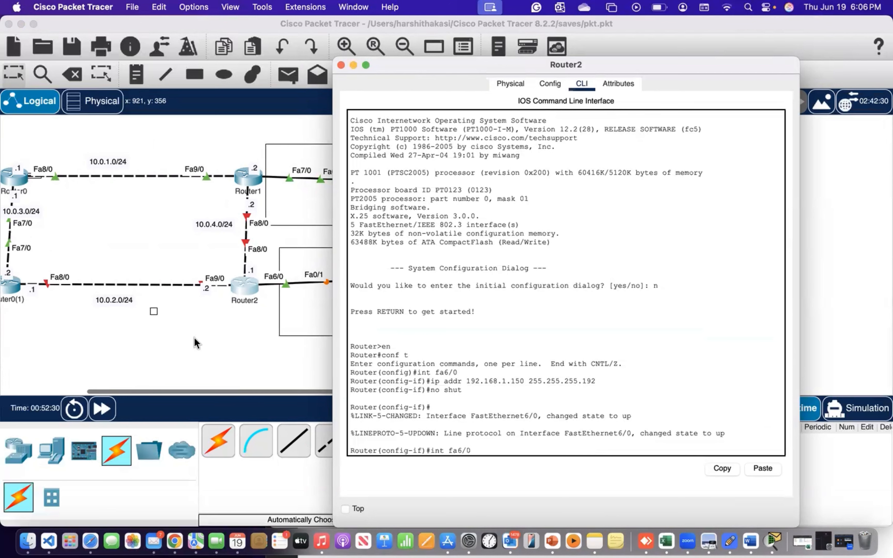
key("Left")
key("Left")
key("BackSpace")
type("9")
key("Return")
Step: Assign IP address 10.0.2.2 with mask 255.255.255.0 to Router2's fa9/0 and enable the interface
type("ip ad")
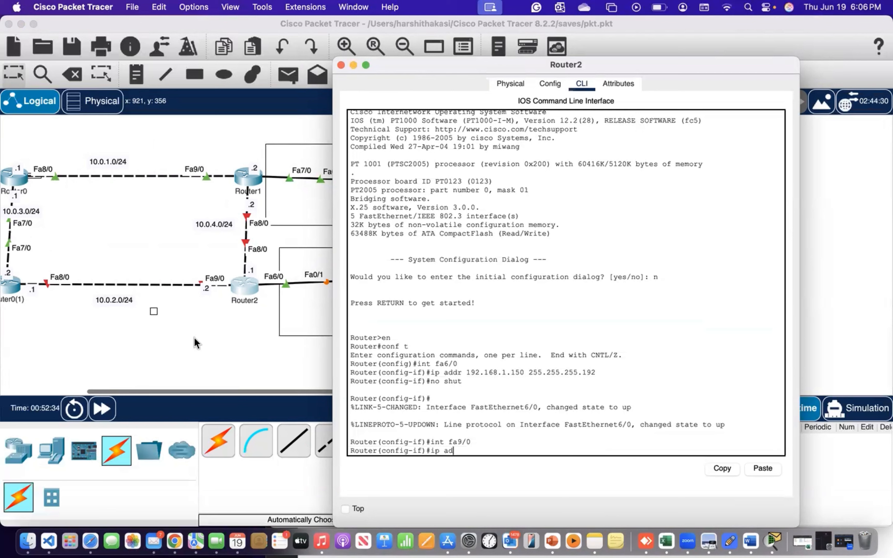
type("dr 10.0.2.2 255.255.255")
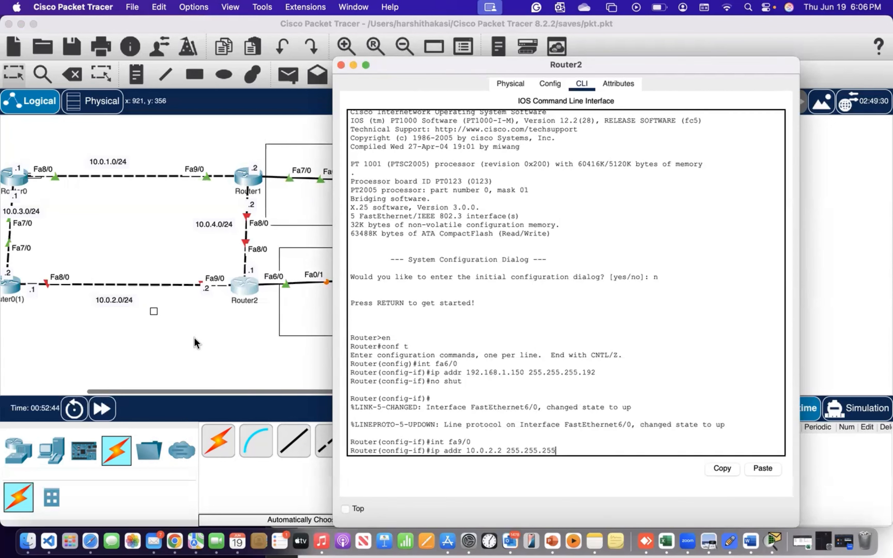
type(".0")
key("Return")
type("no shut")
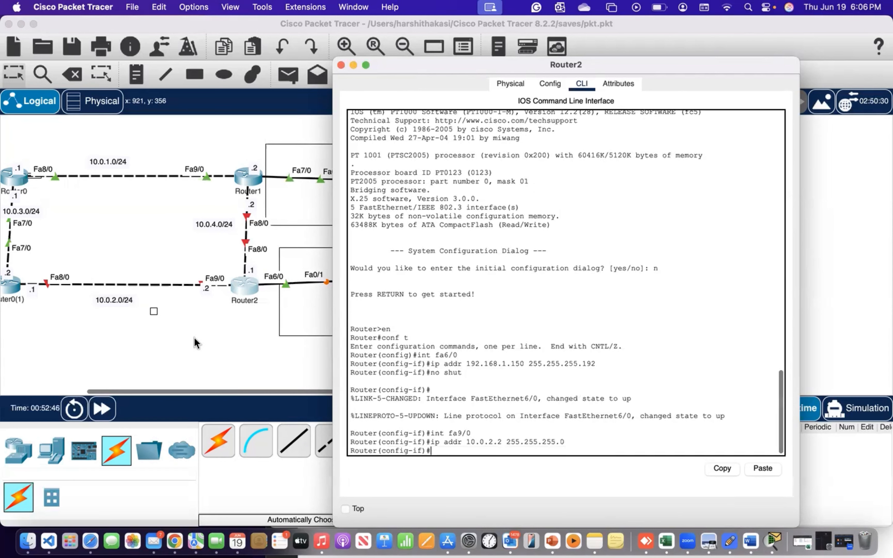
key("Return")
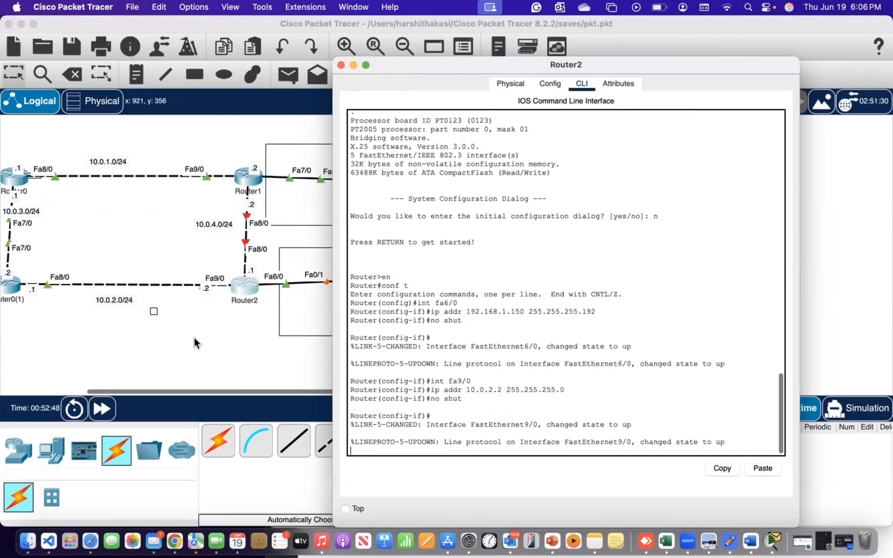
Step: Switch Router2's configuration to interface fa8/0, the link to Router1
key("Up")
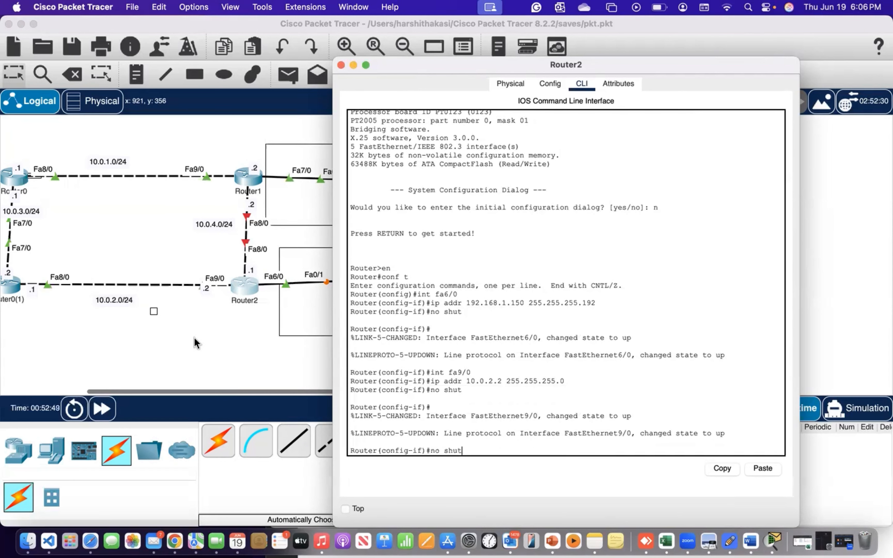
key("Up")
key("Up")
key("BackSpace")
type("8")
key("Return")
Step: Assign IP address 10.0.4.1 with mask 255.255.255.0 to Router2's fa8/0 and enable the interface
key("Up")
key("Up")
key("Up")
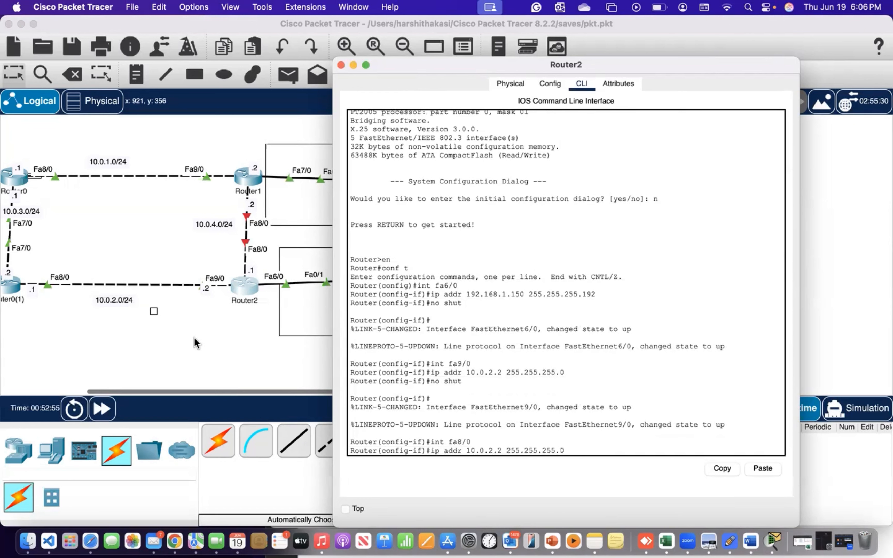
key("Left")
key("Left")
key("Left")
key("Left")
key("Left")
key("Left")
key("Left")
key("Left")
key("Left")
key("Left")
key("Left")
key("Left")
key("BackSpace")
key("BackSpace")
key("BackSpace")
type("4.1")
key("Return")
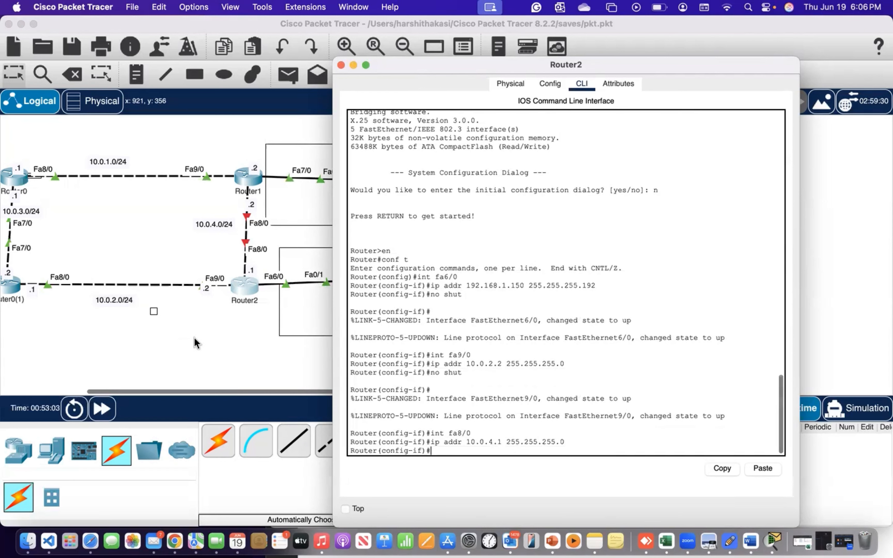
type("no shut")
key("Return")
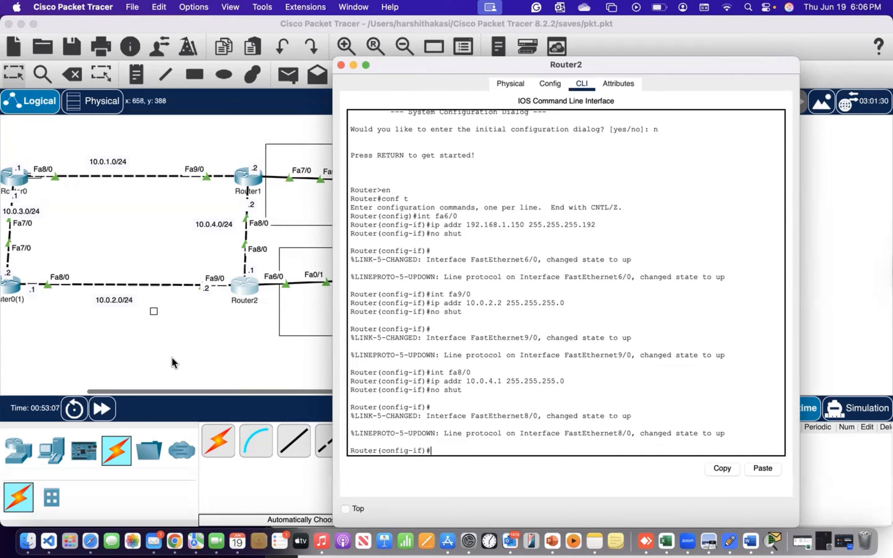
Step: In Router0's command-line interface, end configuration mode and display the IP routing table with sh ip route
left_click(227, 347)
scroll(226, 347, "left", 10)
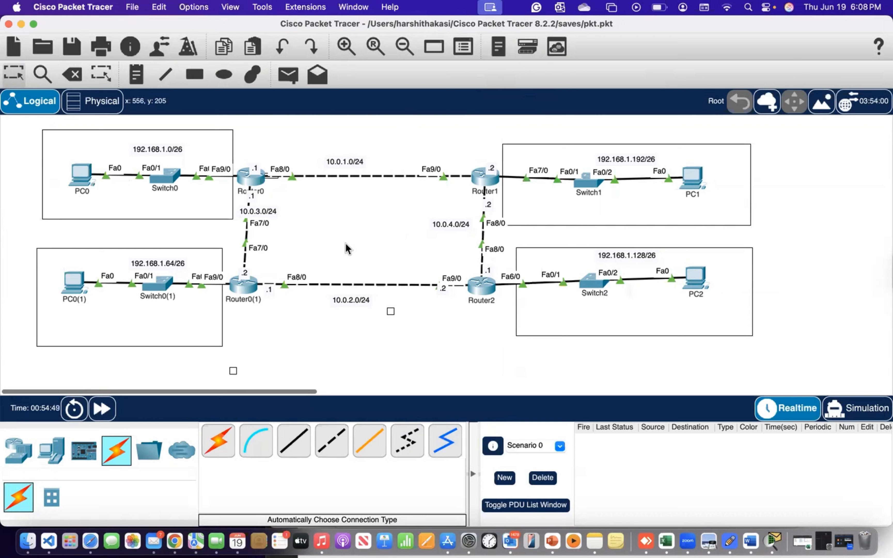
left_click(245, 176)
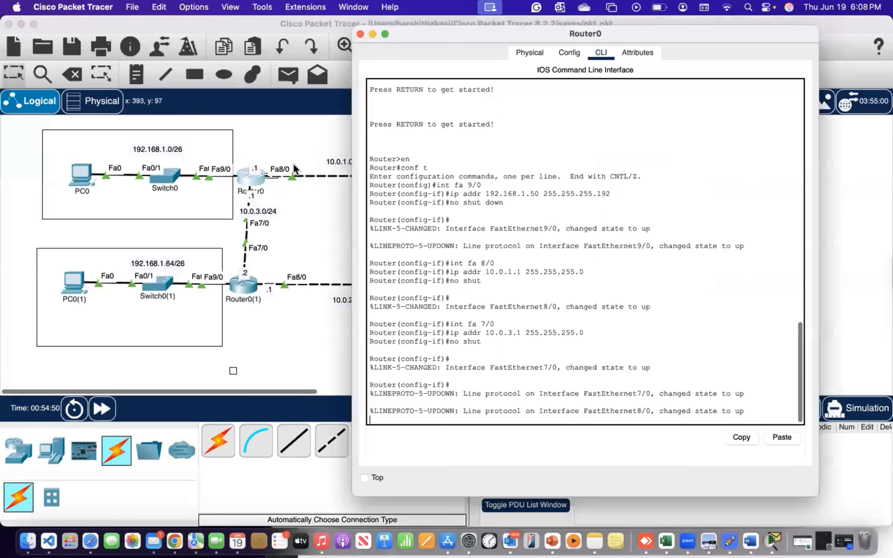
key("Return")
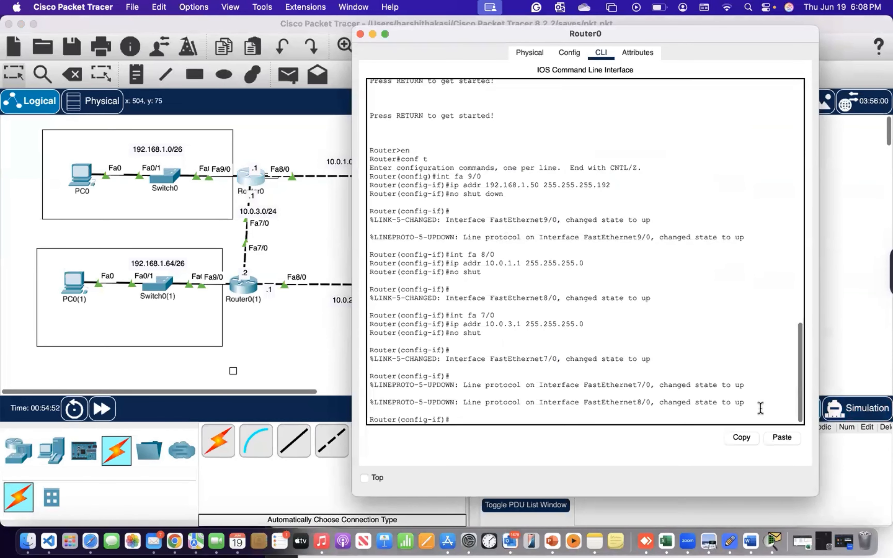
type("end")
key("Return")
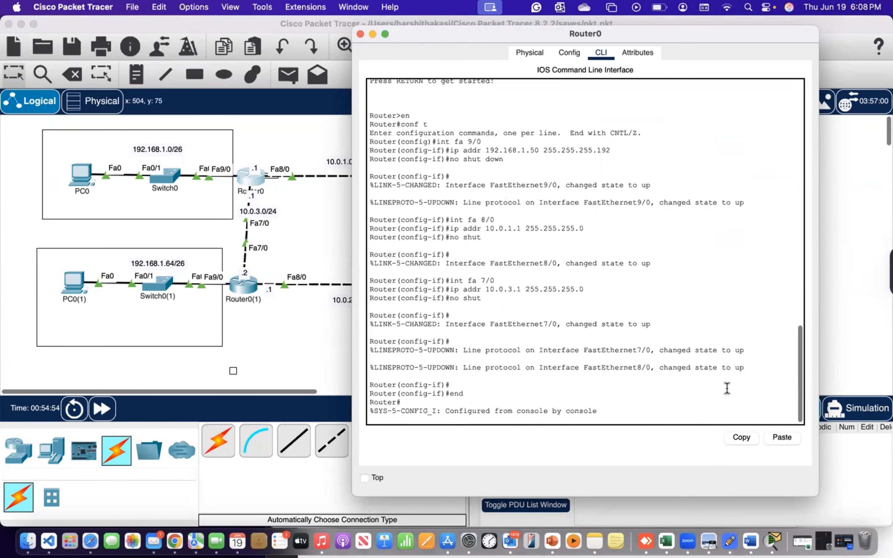
key("Return")
type("sh ip route")
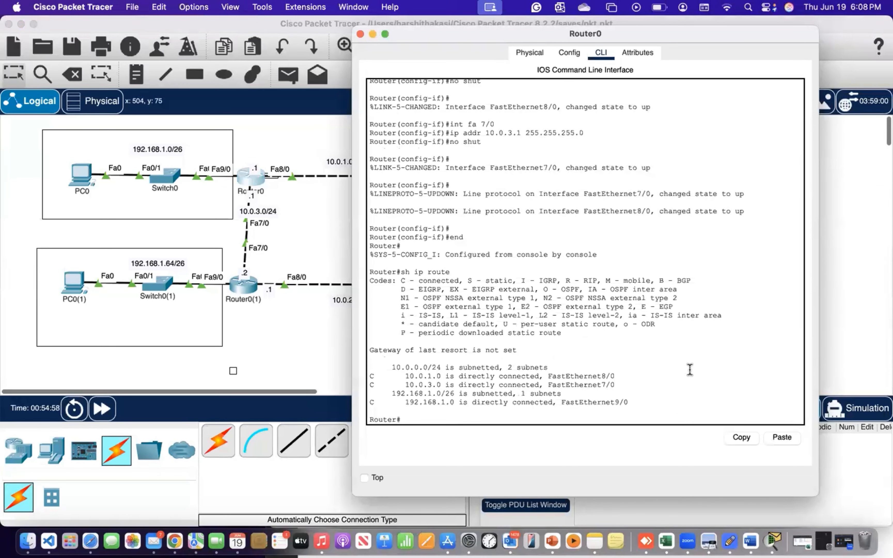
Step: Examine the directly connected networks in Router0's routing table against the topology, and return to the full topology
scroll(267, 231, "right", 5)
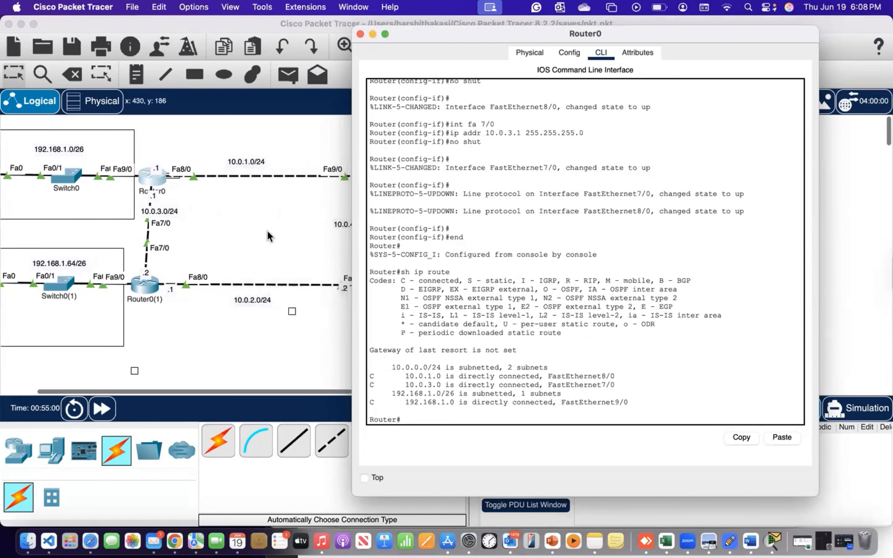
left_click_drag(534, 34, 631, 33)
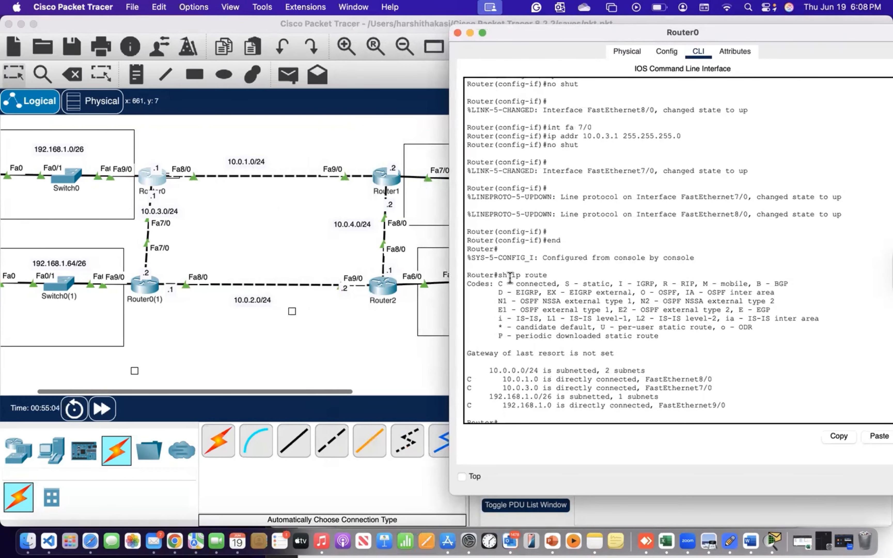
left_click_drag(499, 277, 574, 277)
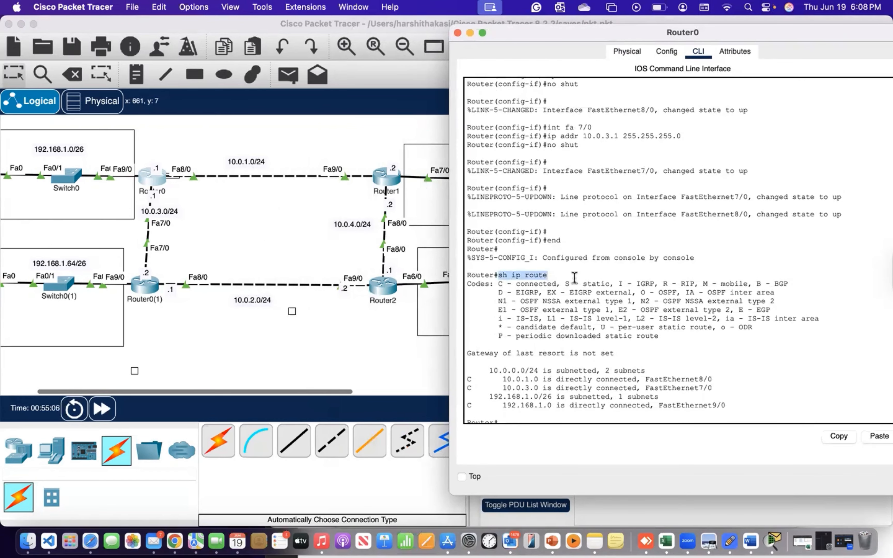
scroll(511, 409, "down", 1)
left_click(508, 411)
scroll(357, 299, "left", 2)
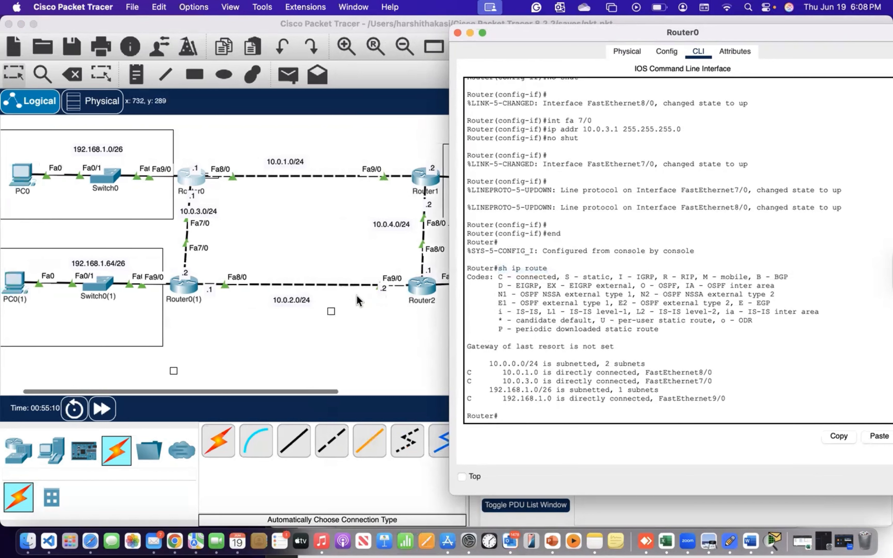
scroll(356, 295, "left", 3)
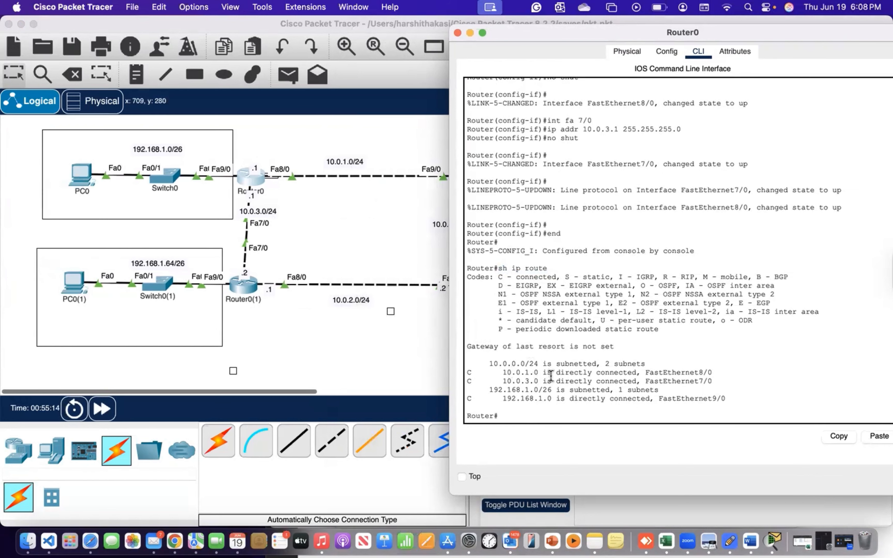
left_click_drag(499, 372, 582, 398)
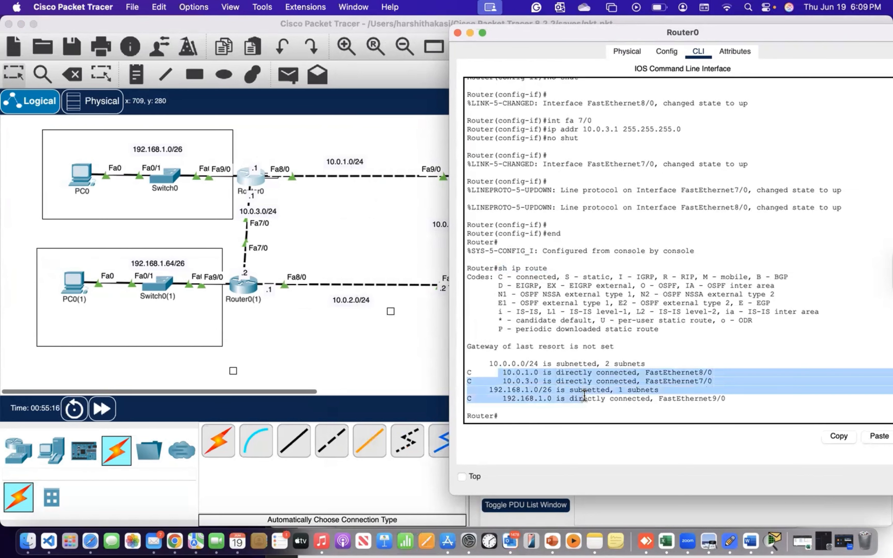
left_click(389, 223)
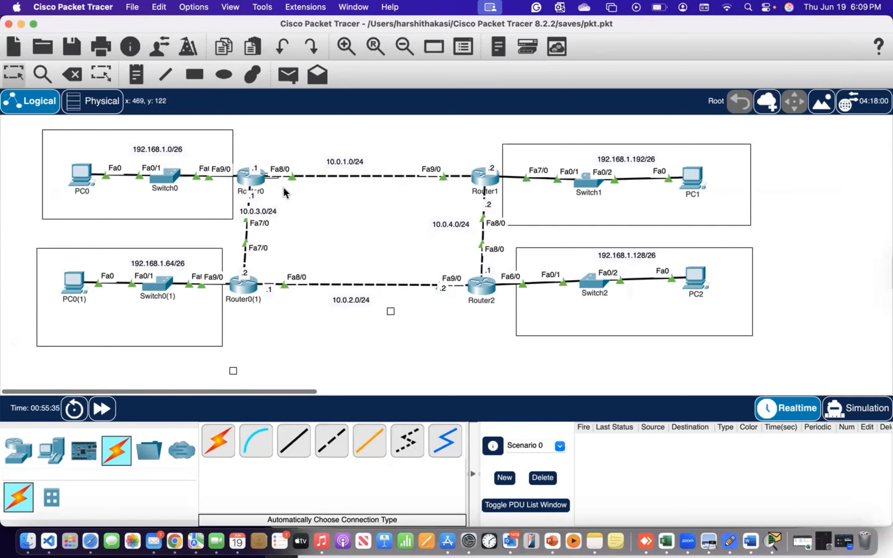
Step: Compare Router0's routing table with the topology to identify the remote networks it still needs routes for
left_click(256, 180)
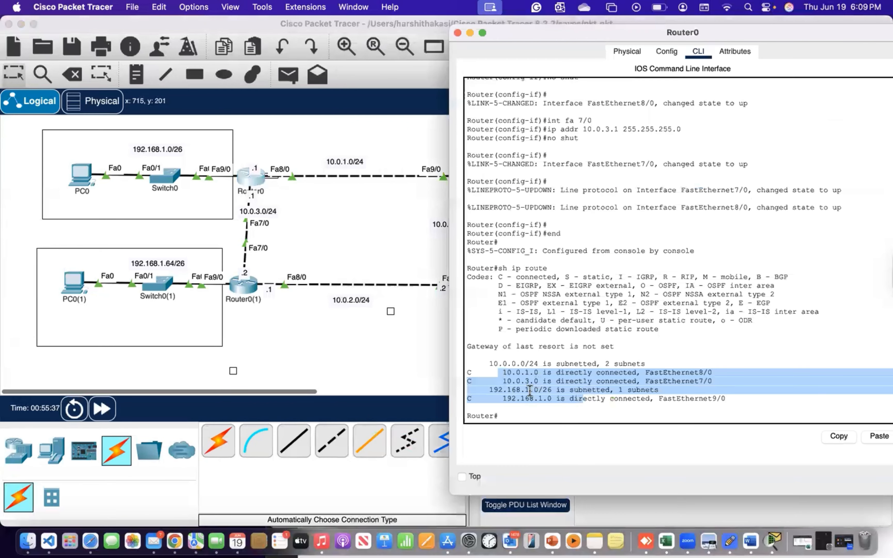
left_click(514, 416)
scroll(355, 347, "right", 10)
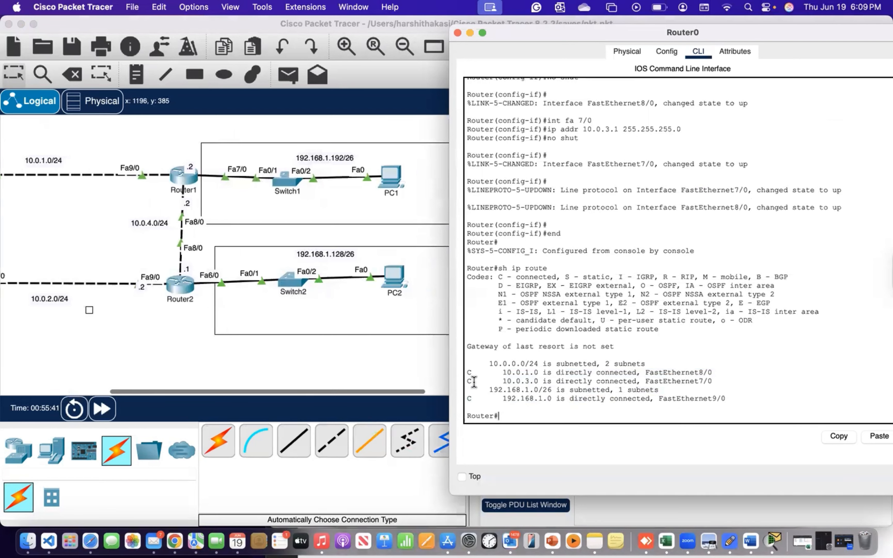
scroll(374, 363, "left", 10)
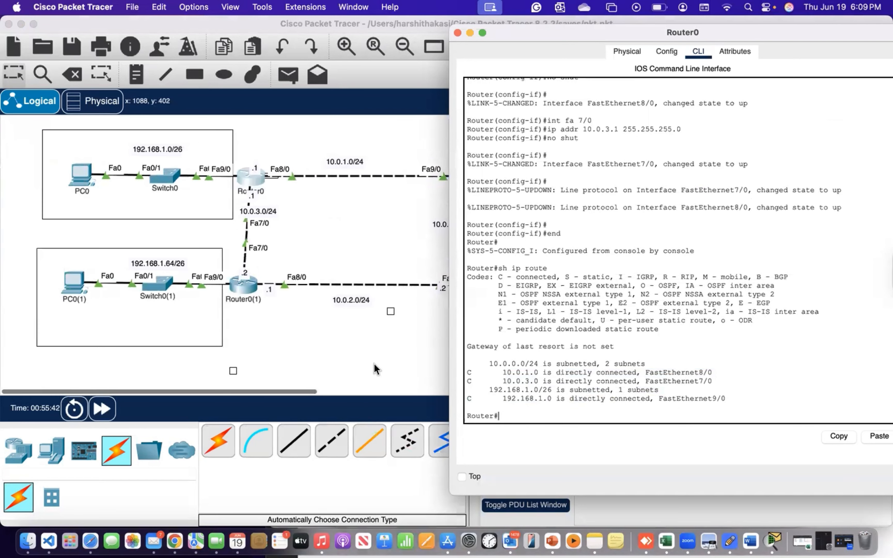
scroll(374, 369, "right", 3)
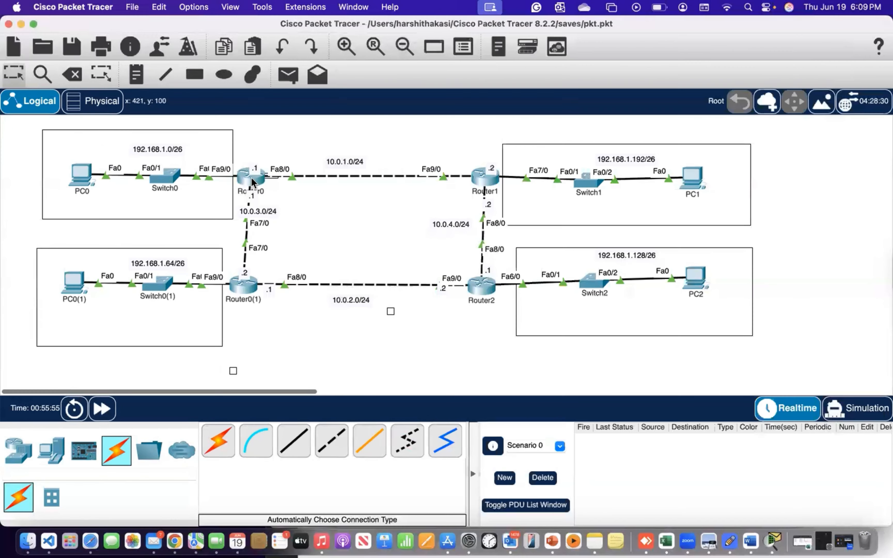
left_click(251, 179)
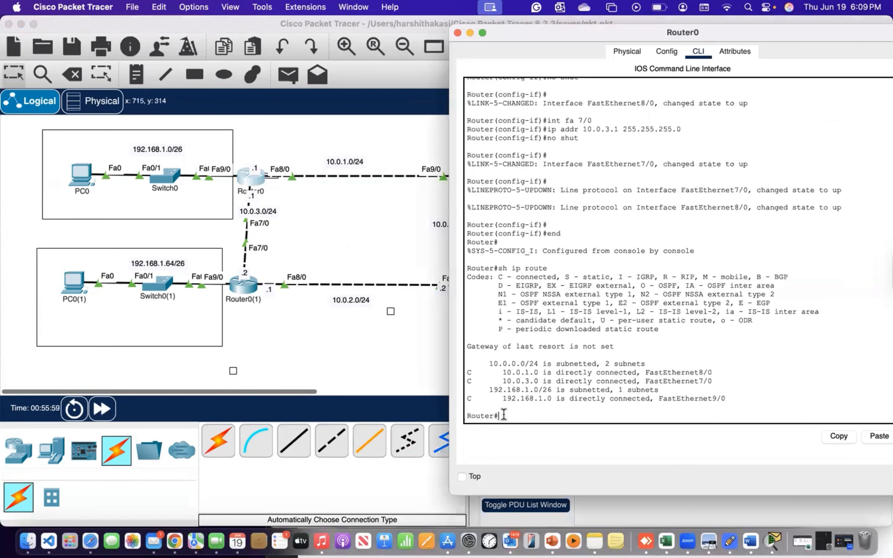
left_click(351, 303)
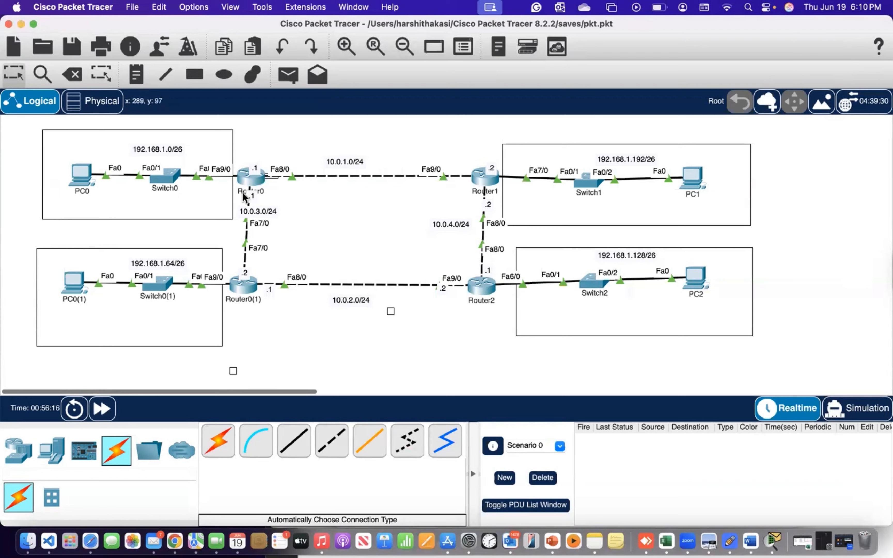
mouse_move(482, 290)
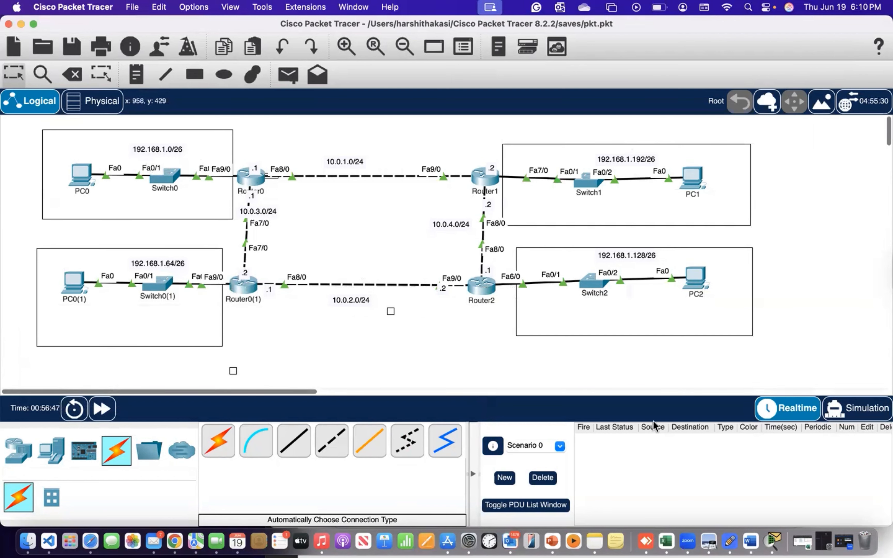
Step: Switch to the ppt-linkedin document in Word, find its static route commands, and place it beside the topology
left_click(750, 540)
scroll(544, 342, "down", 20)
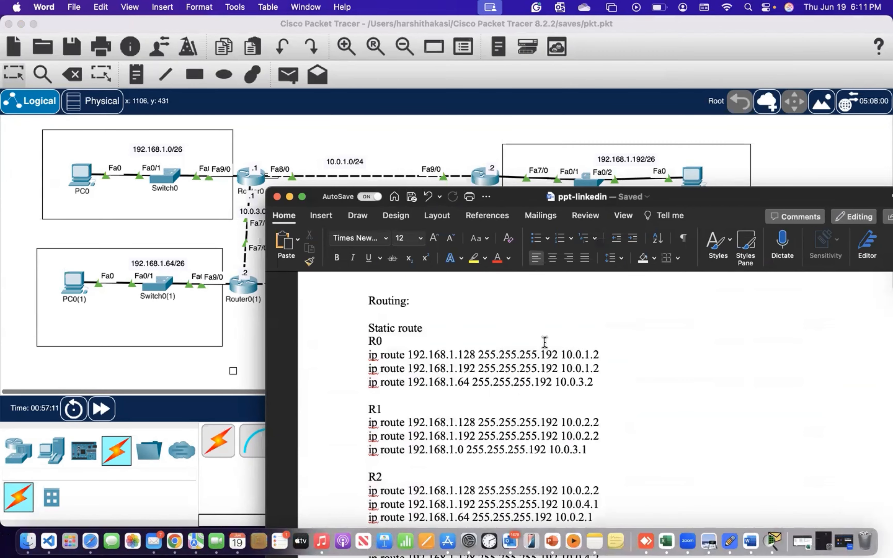
scroll(545, 342, "down", 1)
left_click_drag(695, 202, 819, 143)
scroll(371, 314, "right", 3)
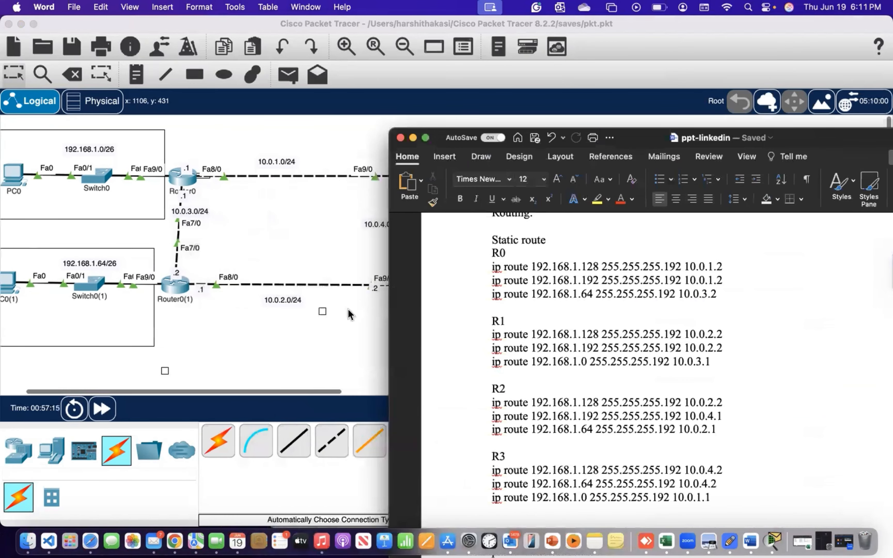
scroll(323, 268, "left", 2)
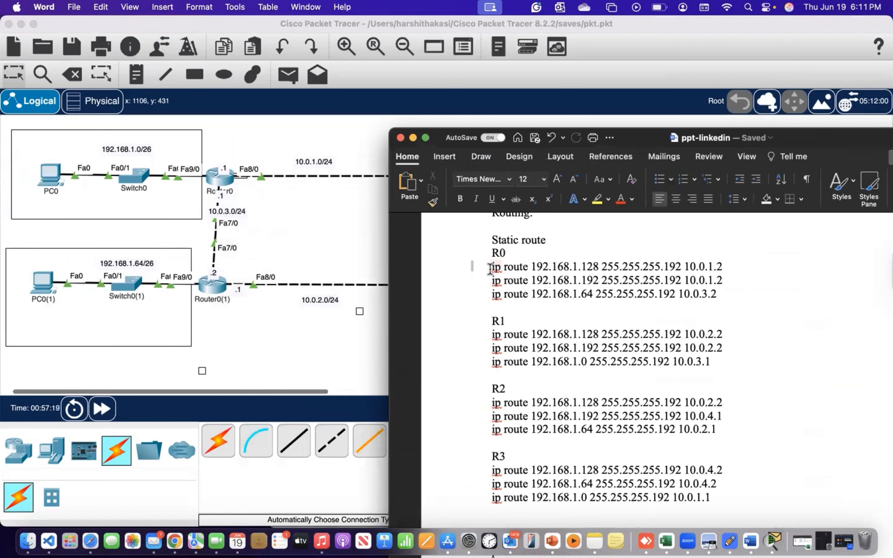
Step: Examine the destination network, mask and next hop of R0's first static route command against the topology
left_click_drag(492, 267, 523, 269)
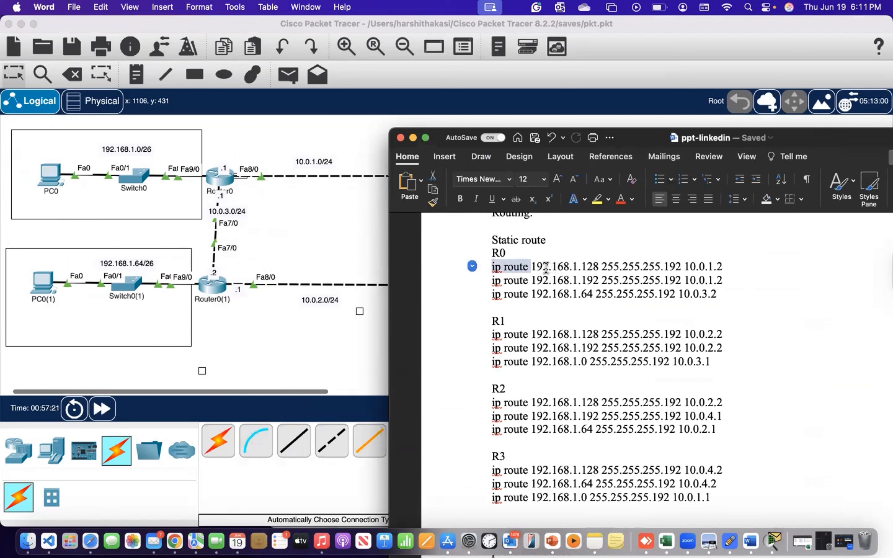
left_click_drag(533, 269, 590, 271)
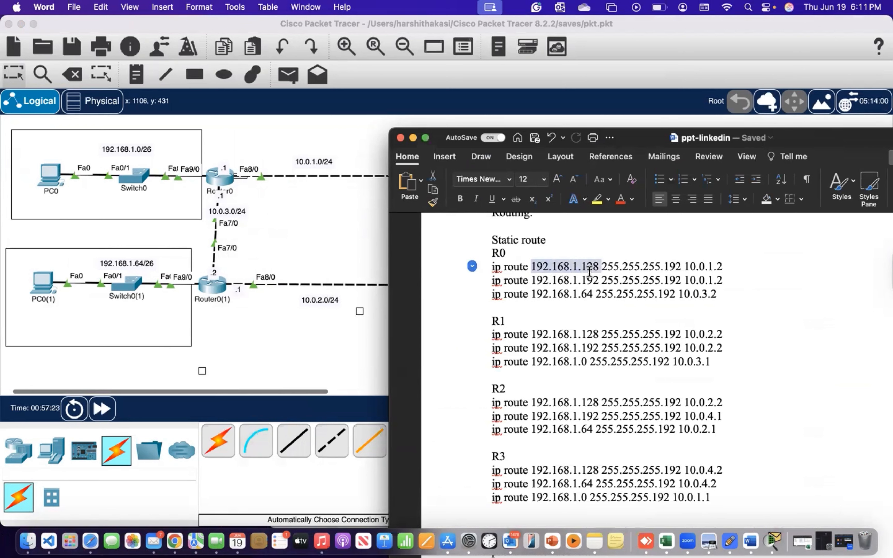
scroll(345, 295, "right", 10)
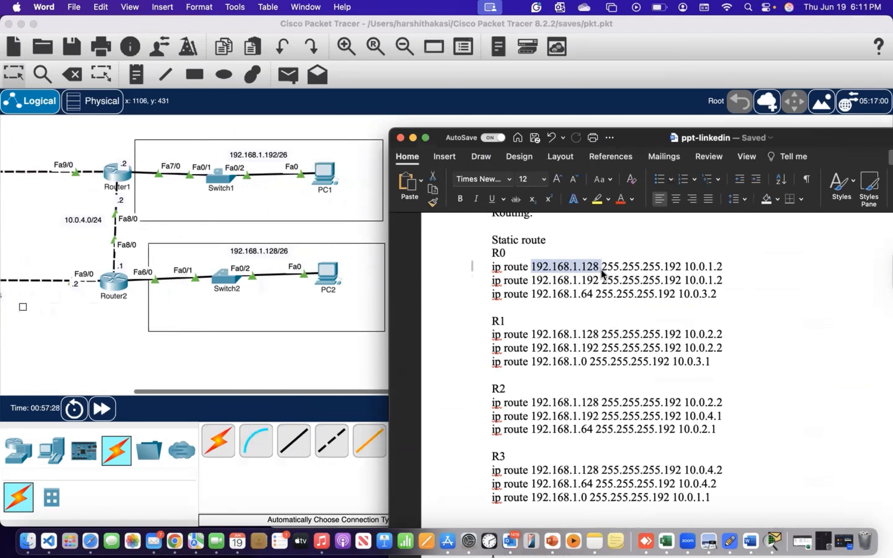
left_click_drag(599, 268, 644, 268)
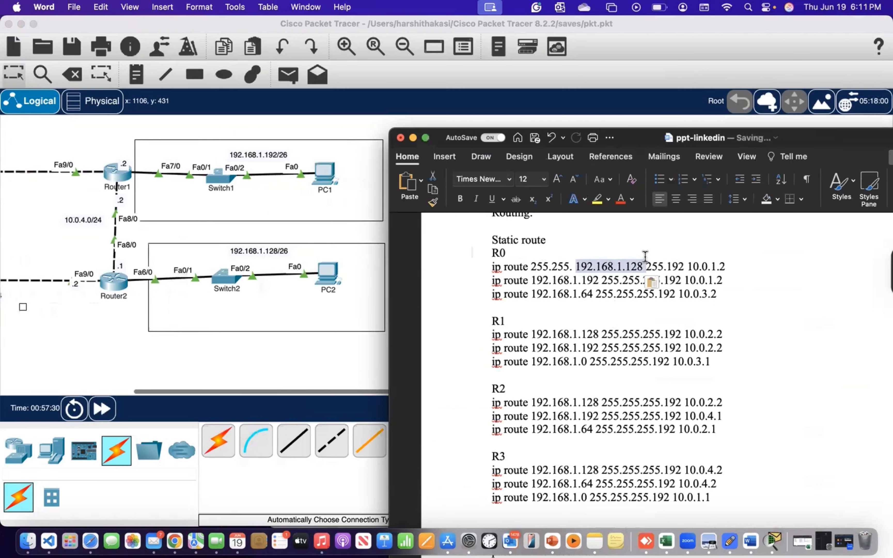
left_click(670, 249)
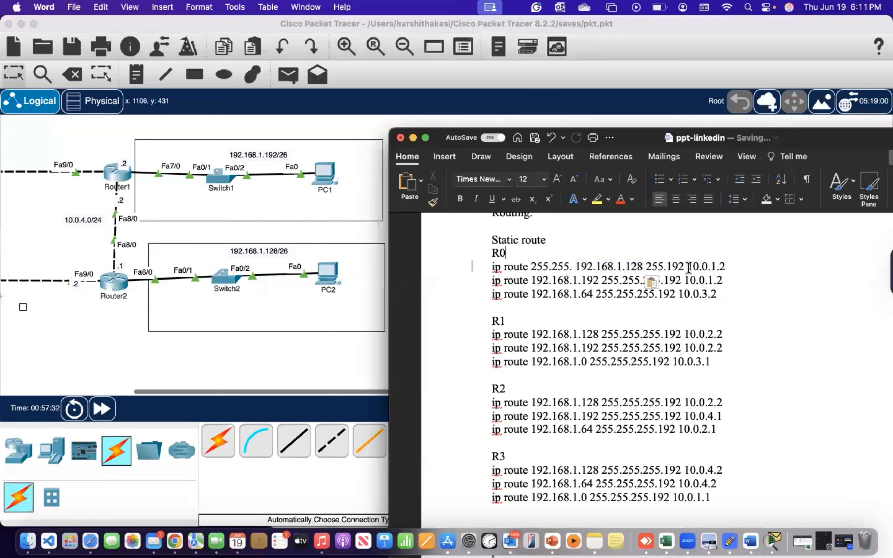
left_click_drag(688, 267, 730, 268)
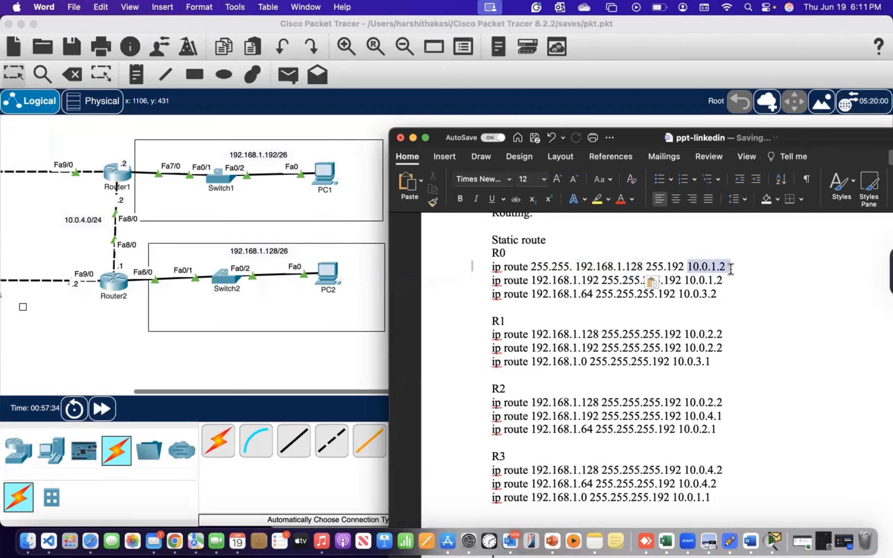
scroll(237, 220, "left", 5)
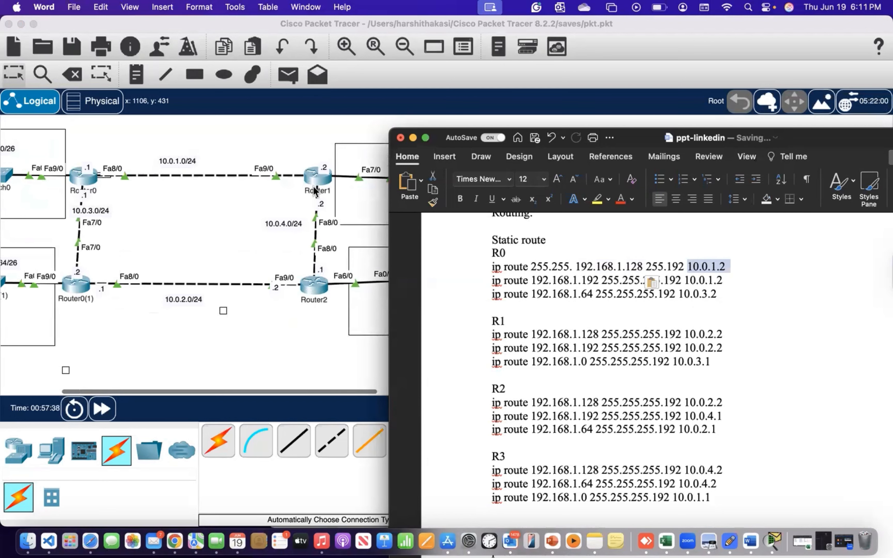
Step: Switch back to Packet Tracer and enter global configuration mode in Router0's command-line interface with conf t
left_click(175, 221)
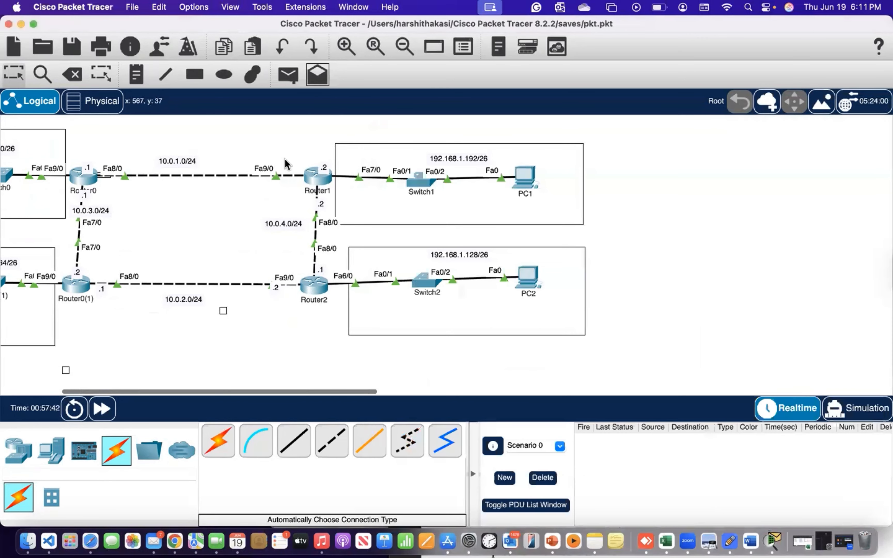
scroll(235, 260, "left", 5)
left_click(253, 179)
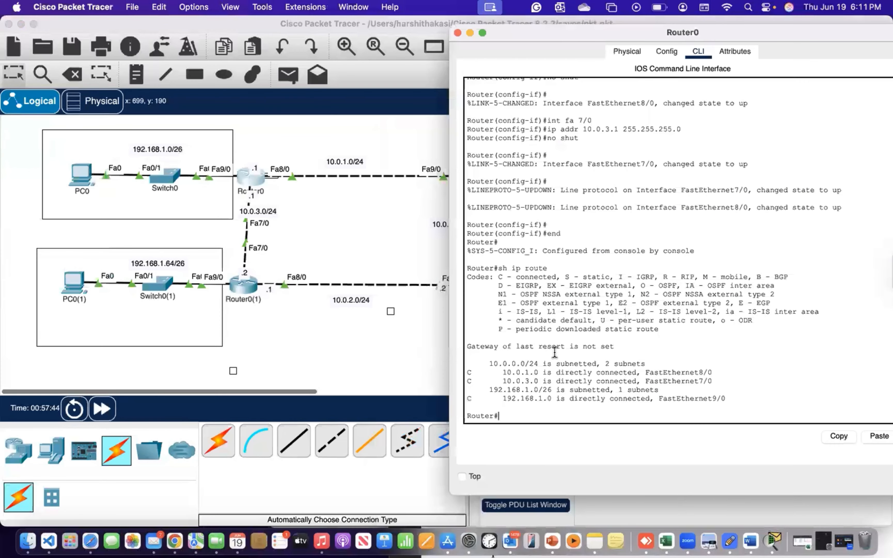
left_click(508, 417)
type("conf t")
key("Return")
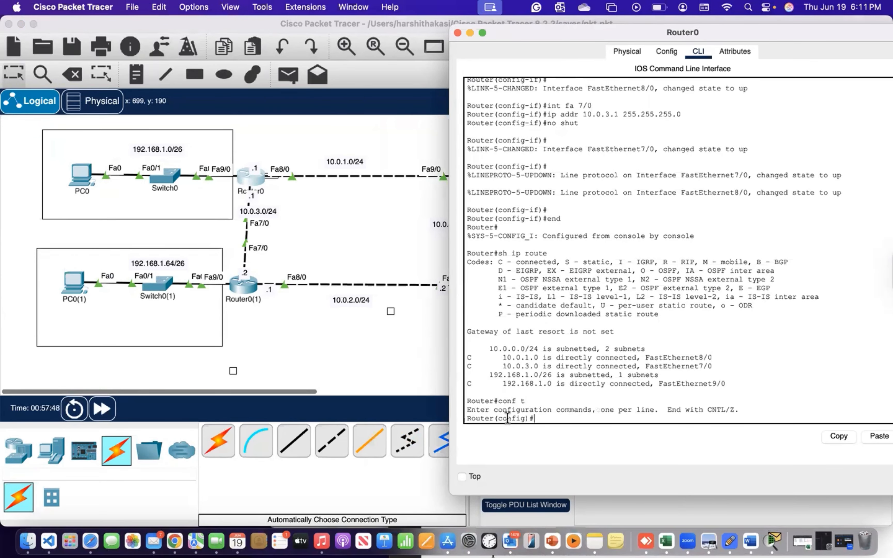
Step: Add a static route on Router0 to 192.168.1.192 with mask 255.255.255.192 via next hop 10.0.1.2
type("ip route")
scroll(300, 303, "right", 10)
scroll(300, 303, "left", 9)
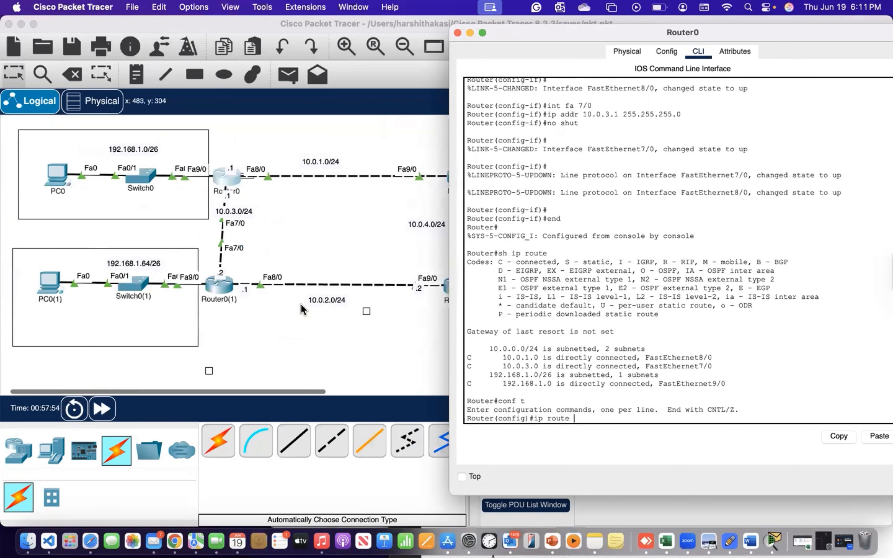
scroll(301, 309, "left", 1)
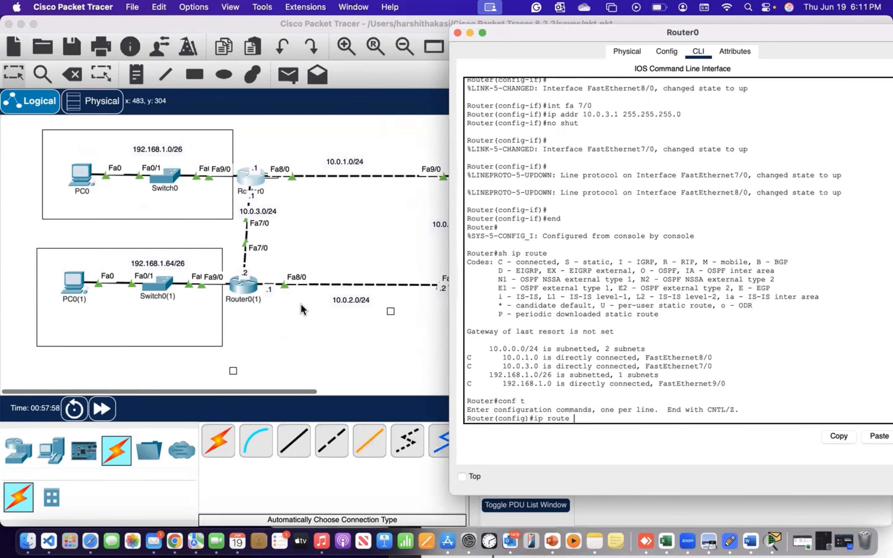
scroll(301, 304, "right", 20)
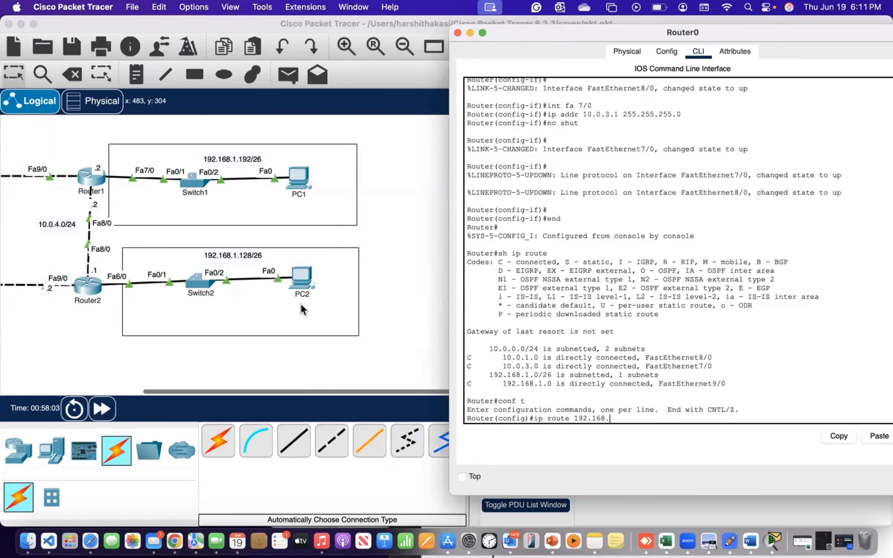
type("2")
scroll(147, 267, "left", 6)
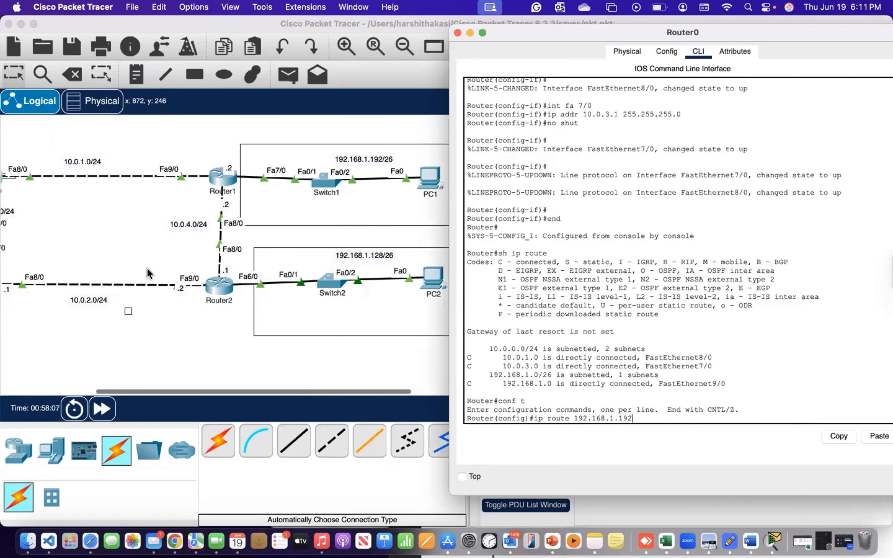
scroll(147, 269, "right", 1)
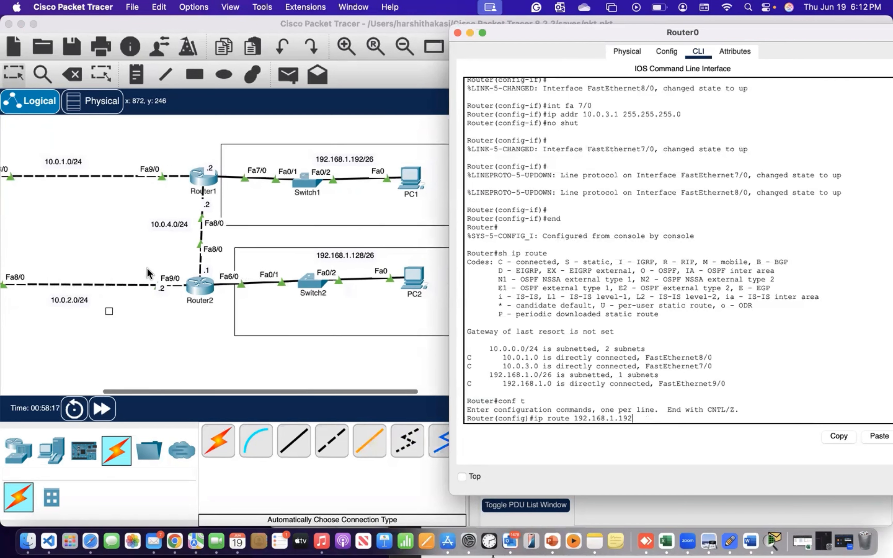
type("255.255.255.192")
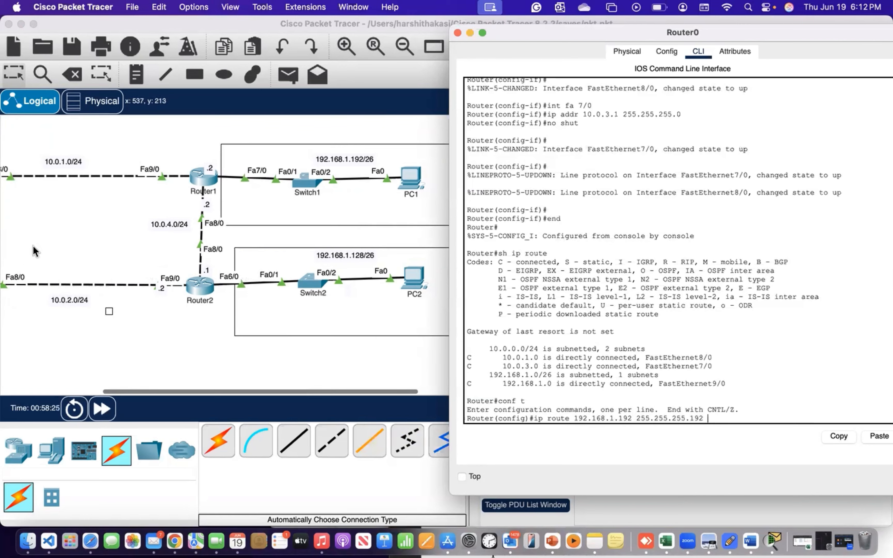
scroll(37, 255, "left", 5)
scroll(182, 260, "left", 1)
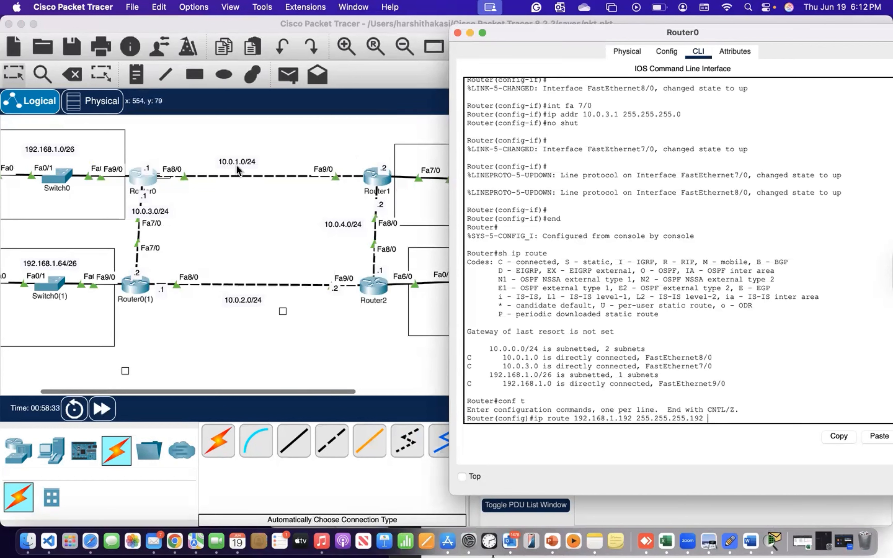
scroll(296, 204, "right", 1)
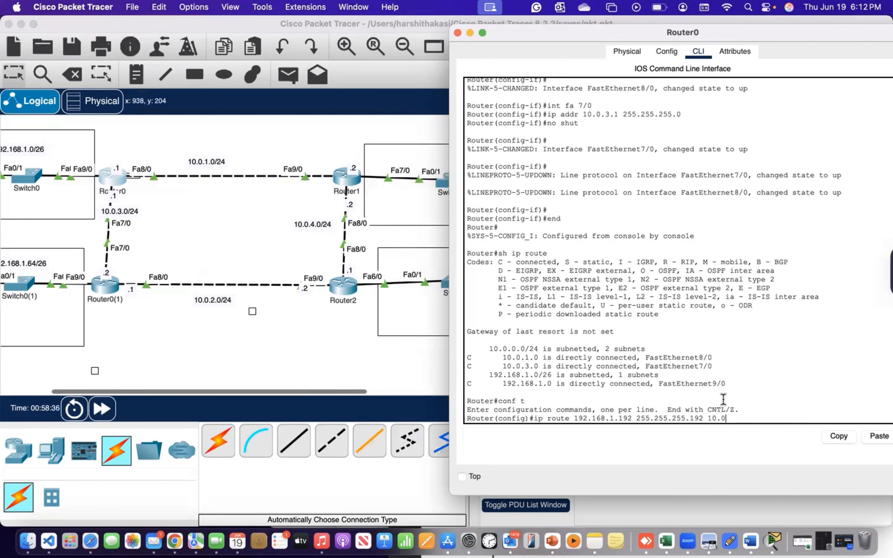
type("1.2")
key("Return")
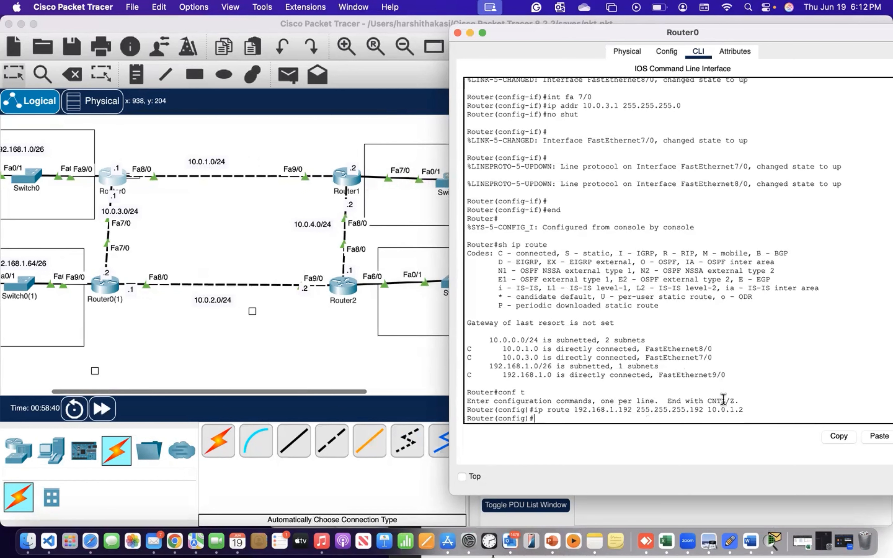
Step: Recall Router0's last static route command and change its destination network to 192.168.1.64
scroll(418, 360, "left", 5)
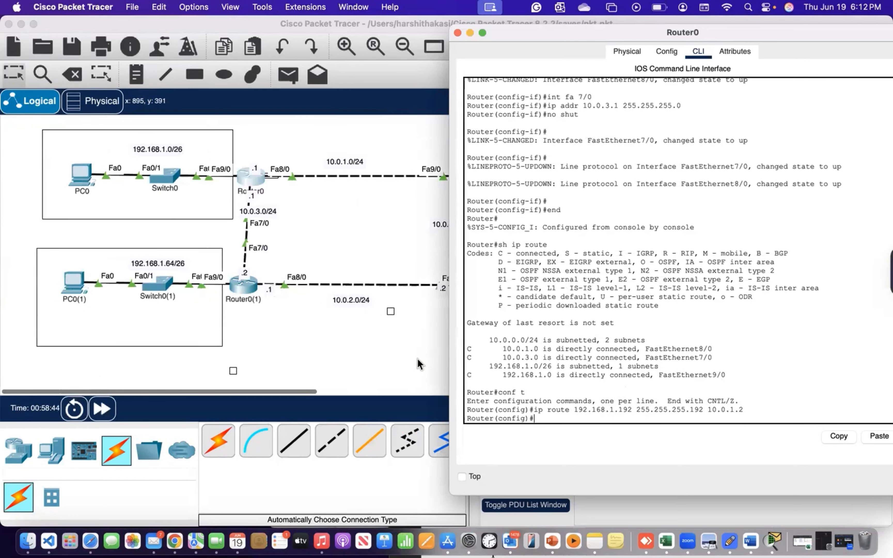
scroll(218, 297, "right", 10)
key("Up")
key("Left")
key("Left")
key("Left")
key("Left")
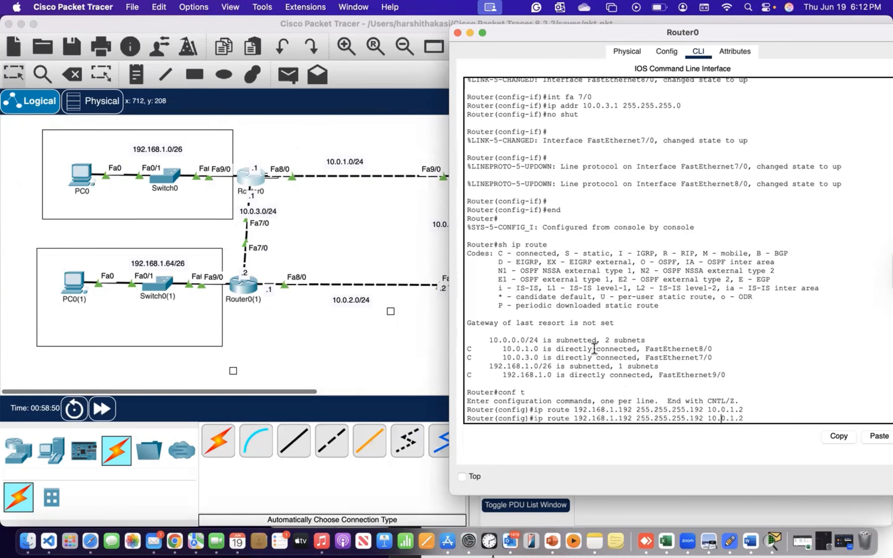
key("Left")
key("Left")
key("Left")
key("Left")
key("Left")
key("Left")
key("Left")
key("Left")
key("Left")
key("Left")
key("Left")
key("Left")
key("BackSpace")
key("BackSpace")
key("BackSpace")
type("6")
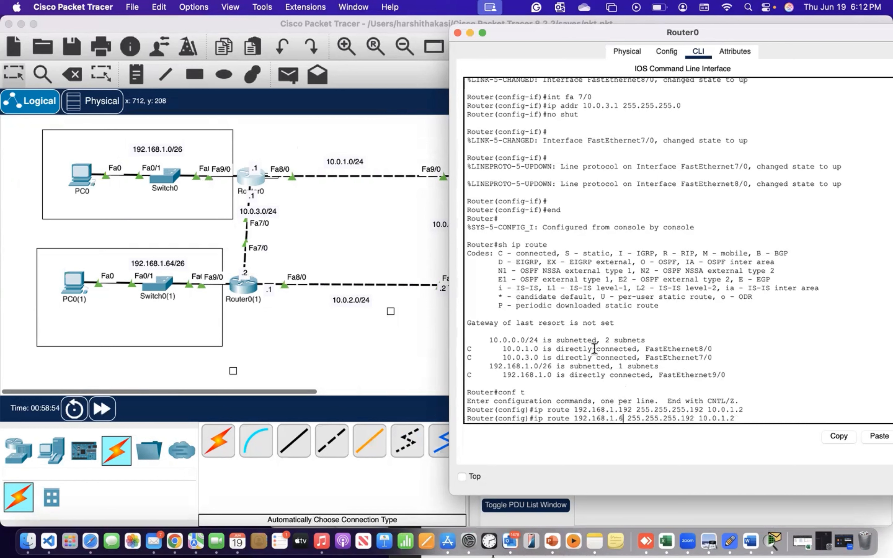
type("4")
Step: Change the recalled route's next hop to 10.0.3.2 and apply the static route on Router0
key("Right")
key("Right")
key("Right")
key("Right")
key("Right")
key("Right")
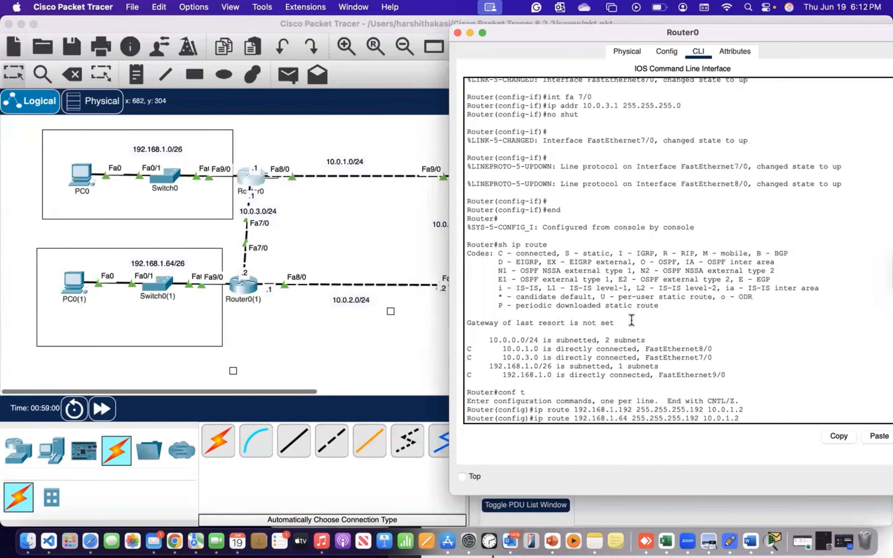
key("Right")
key("Right")
key("BackSpace")
type("3")
key("Return")
Step: Recall Router0's last static route command and change its destination network to 192.168.1.128, checking the network address in the topology
key("Up")
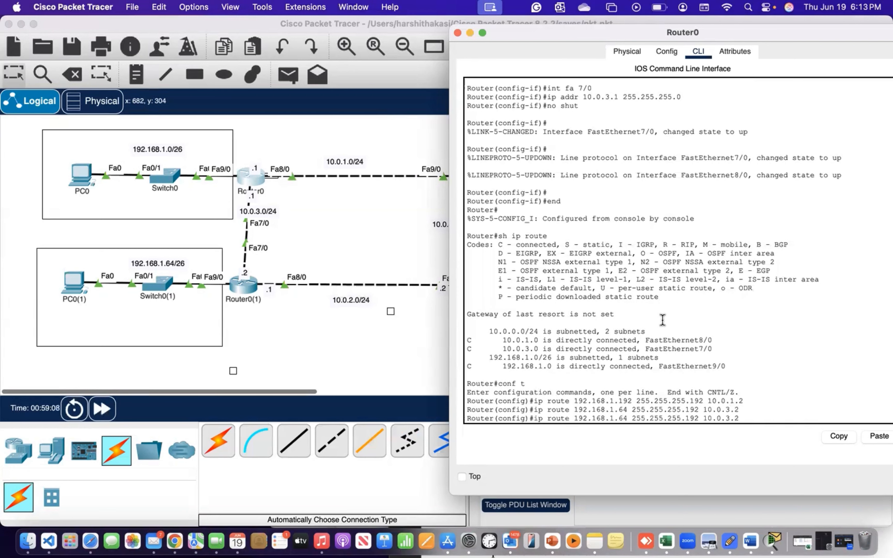
scroll(355, 363, "right", 10)
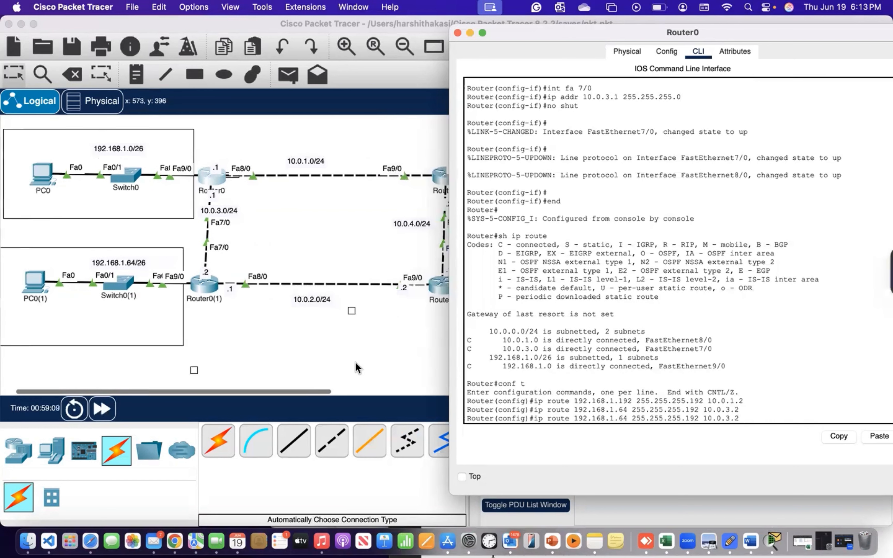
scroll(355, 363, "right", 2)
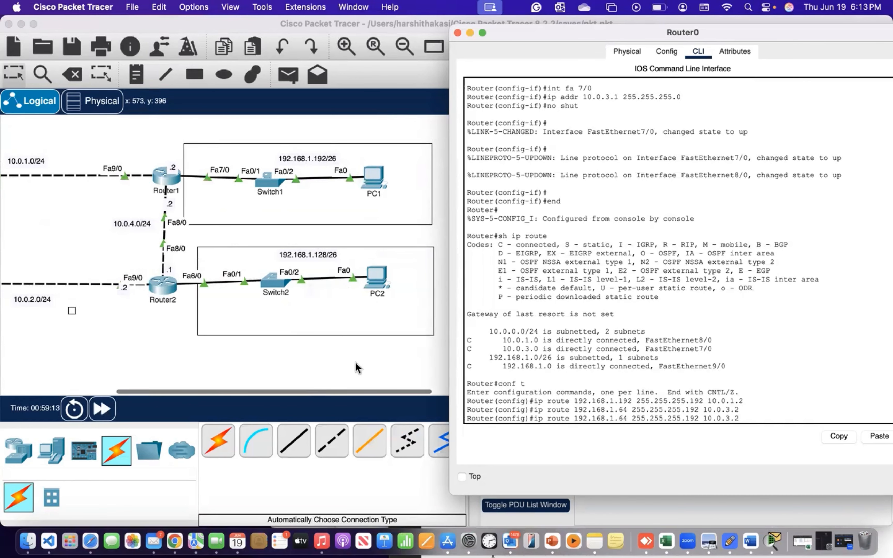
key("Left")
key("Left")
key("Left")
key("Left")
key("Left")
key("Left")
key("Left")
key("Left")
key("Left")
key("Left")
key("Left")
key("BackSpace")
key("BackSpace")
type("128")
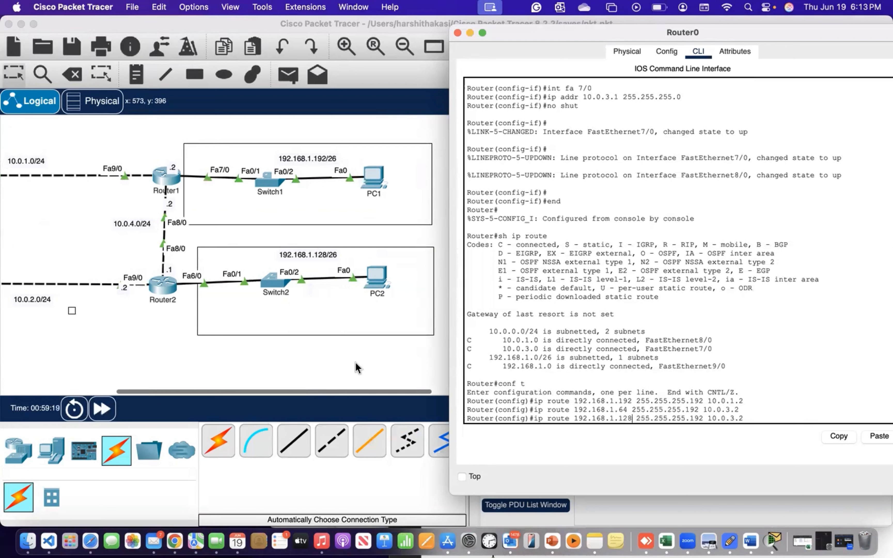
Step: Check the path to Router2 in the topology, change the recalled route's next hop to 10.0.1.2 and apply it on Router0
key("Right")
key("Right")
key("Right")
key("Right")
key("Right")
key("Right")
key("Right")
scroll(226, 292, "left", 10)
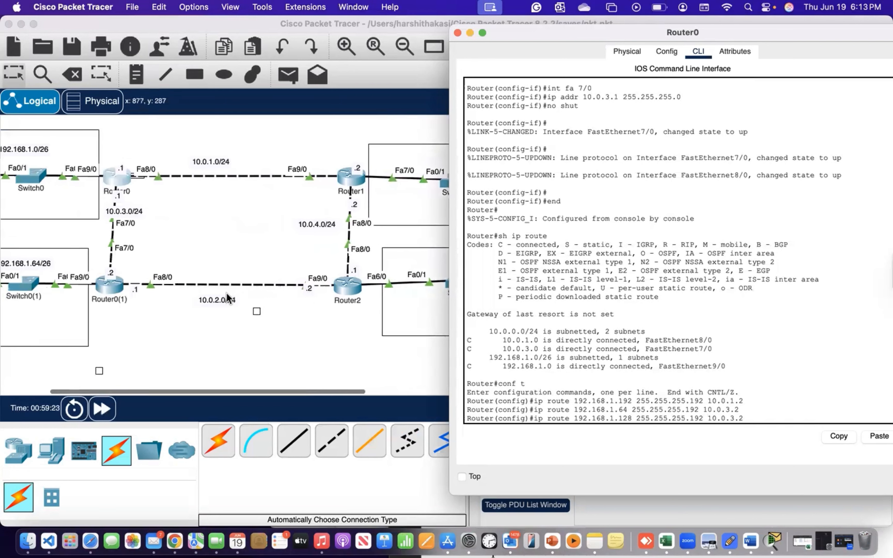
scroll(226, 293, "left", 4)
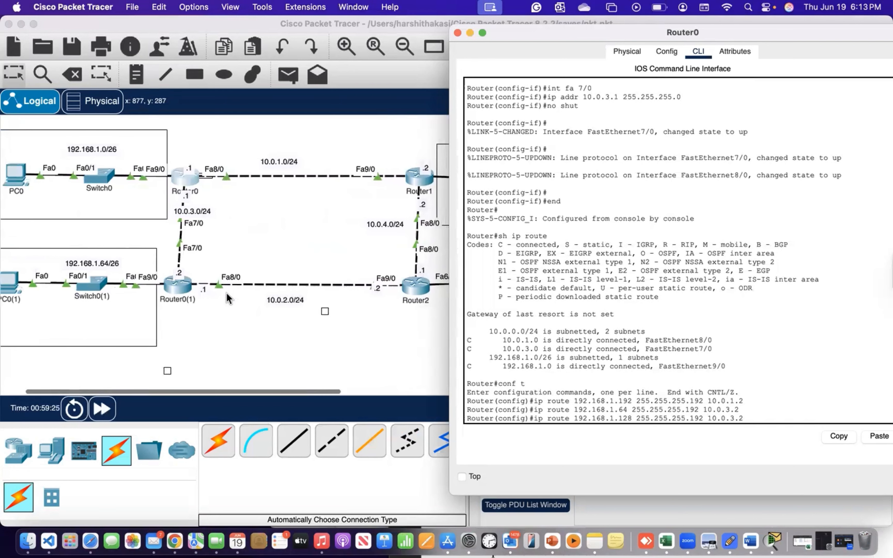
scroll(165, 281, "right", 7)
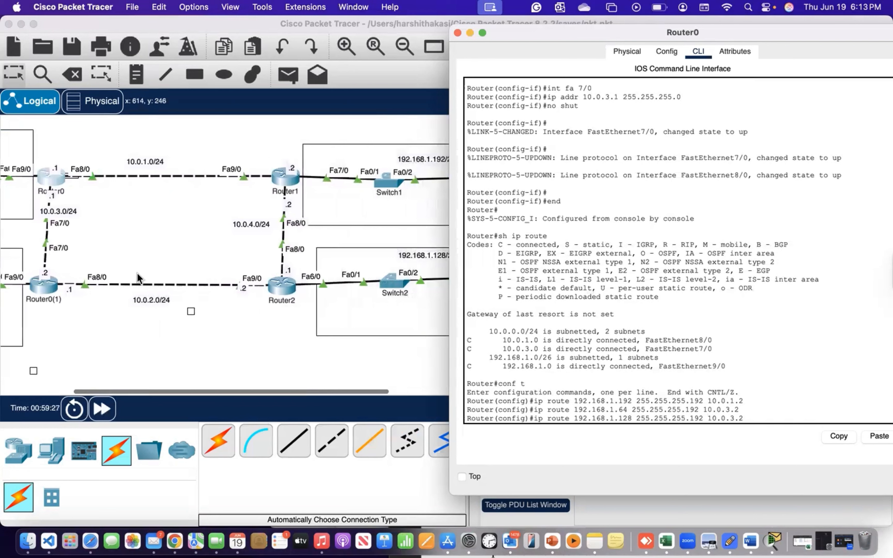
scroll(96, 283, "left", 8)
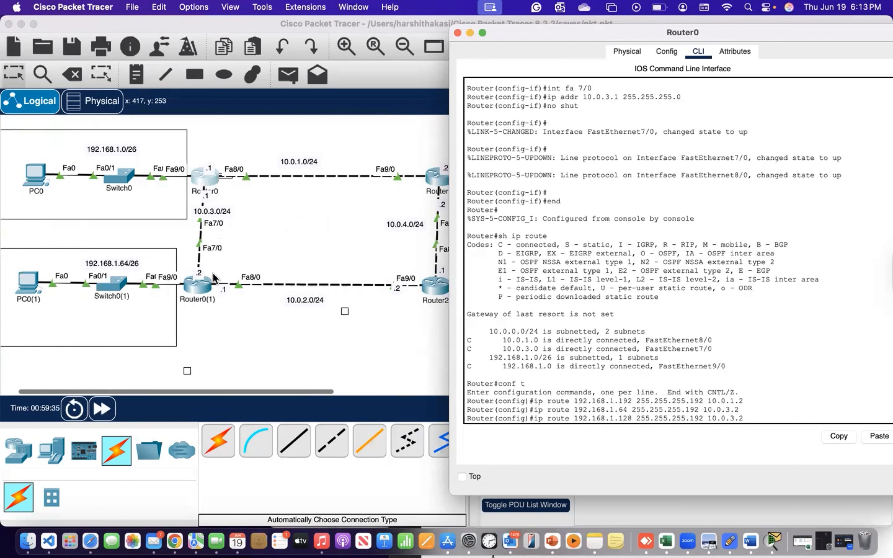
scroll(213, 273, "right", 5)
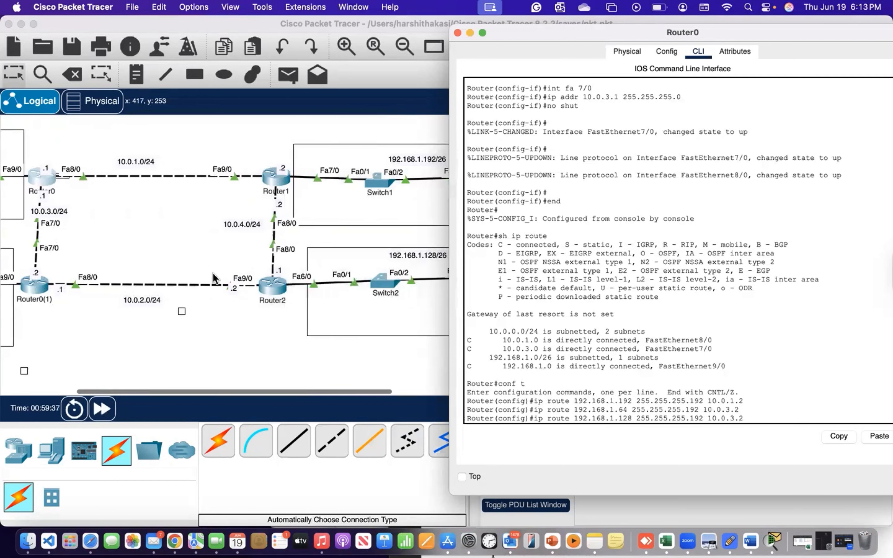
scroll(213, 273, "right", 5)
scroll(212, 273, "left", 6)
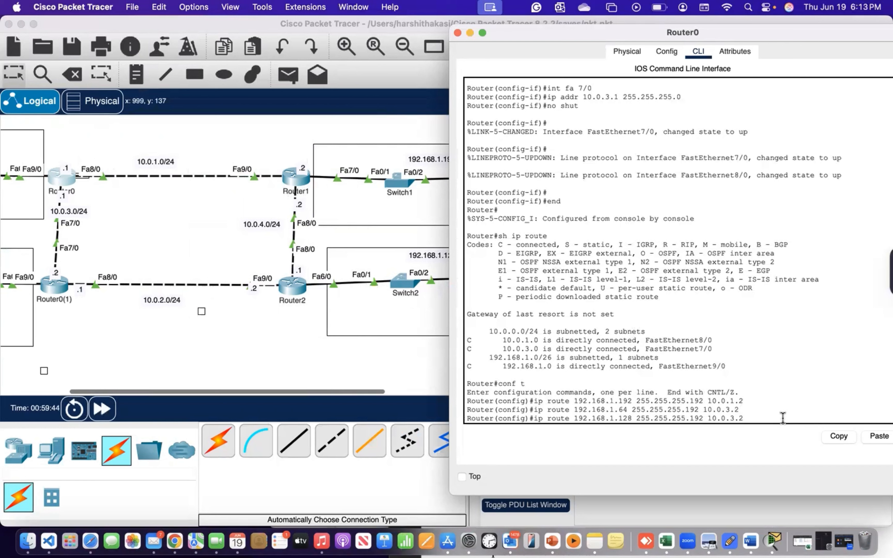
key("Left")
key("Left")
key("Left")
key("Left")
key("Left")
key("Left")
key("Left")
key("Left")
key("BackSpace")
key("BackSpace")
type("2")
key("Right")
key("Right")
key("Right")
key("Right")
key("Right")
key("BackSpace")
key("BackSpace")
type("1.2")
key("Return")
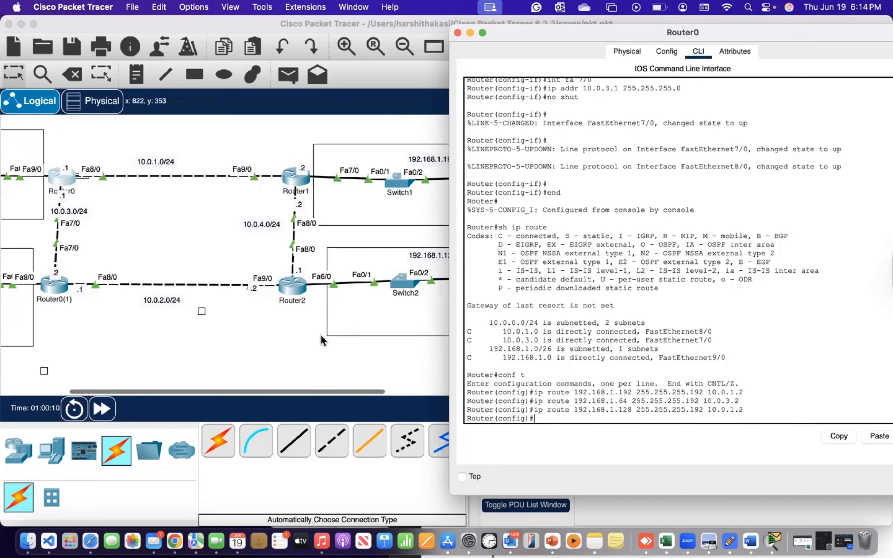
Step: Return to the topology workspace and save the network file
left_click(241, 348)
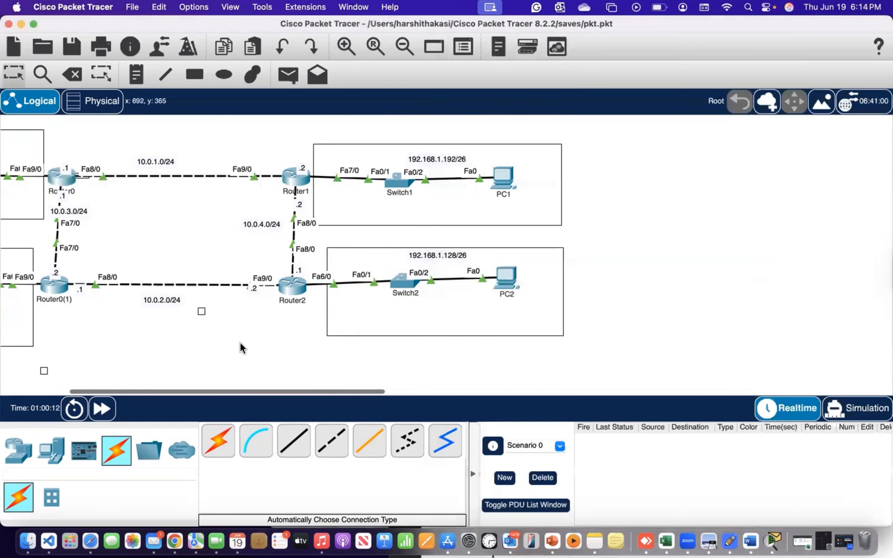
scroll(107, 310, "left", 5)
key("super+s")
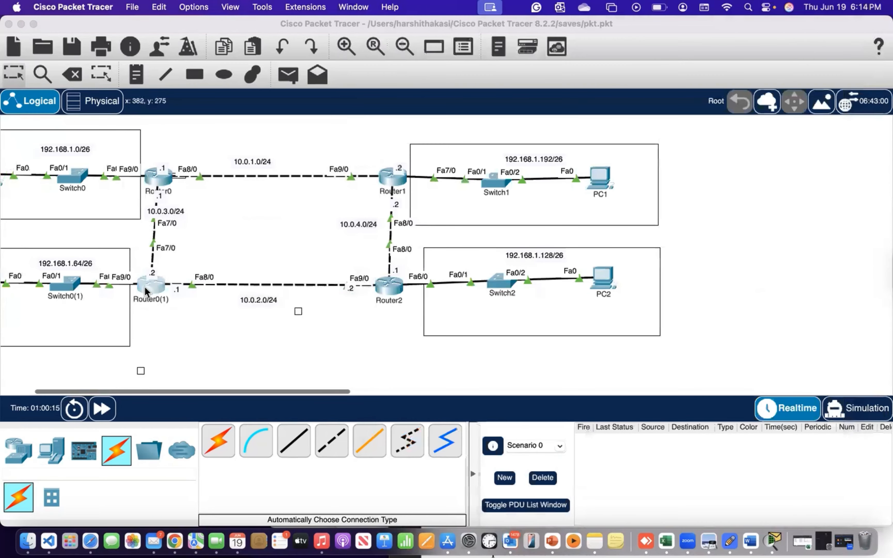
Step: Open Router0(1)'s command-line interface and enter global configuration mode with en and conf t
left_click(158, 282)
key("Return")
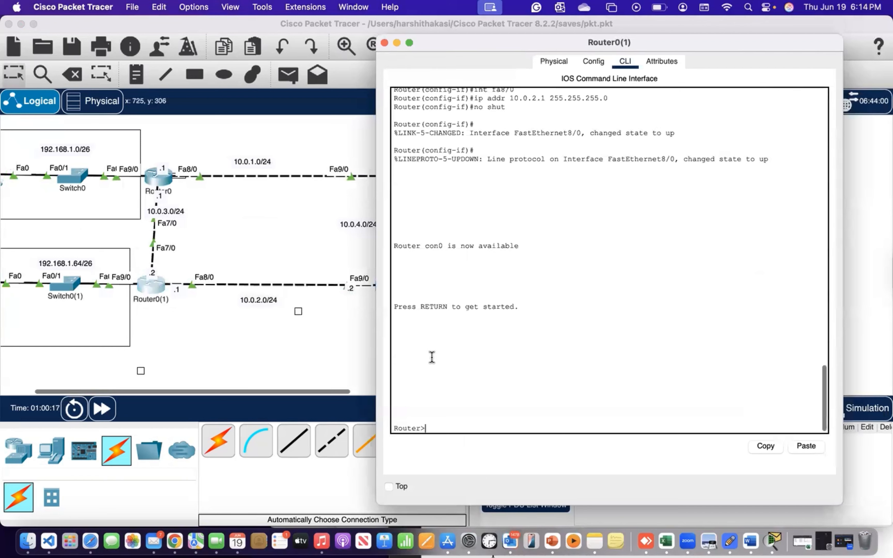
type("en")
key("Return")
type("conf t")
key("Return")
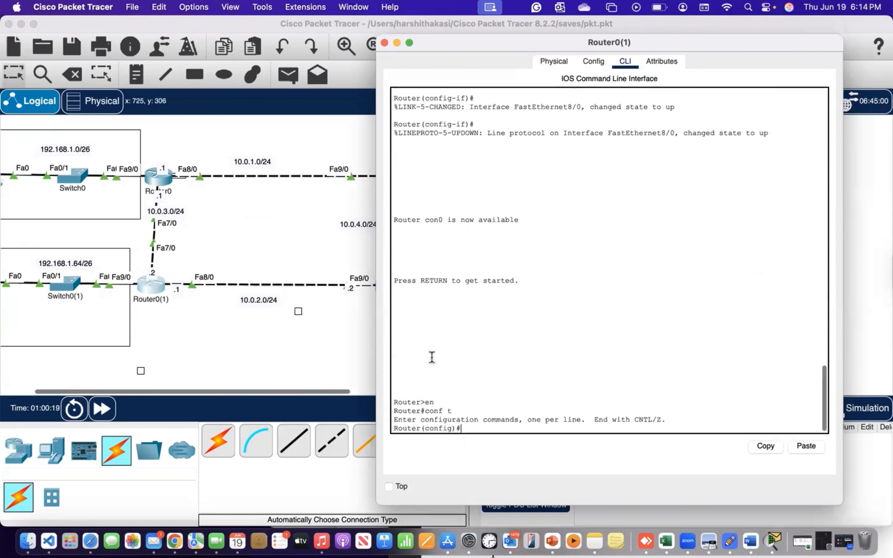
Step: Add a static route on Router0(1) to 192.168.1.0 with mask 255.255.255.192 via next hop 10.0.3.1
scroll(289, 359, "down", 2)
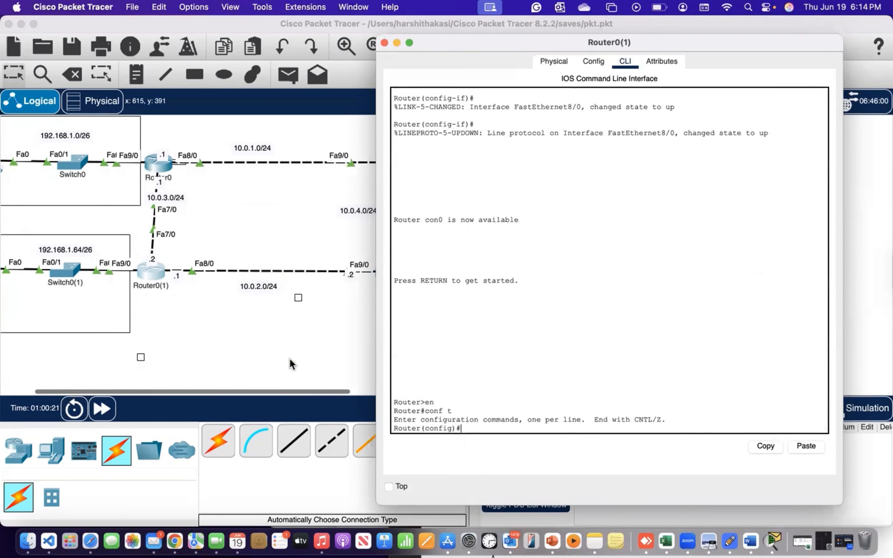
type("ip route")
scroll(258, 350, "left", 5)
scroll(257, 351, "up", 2)
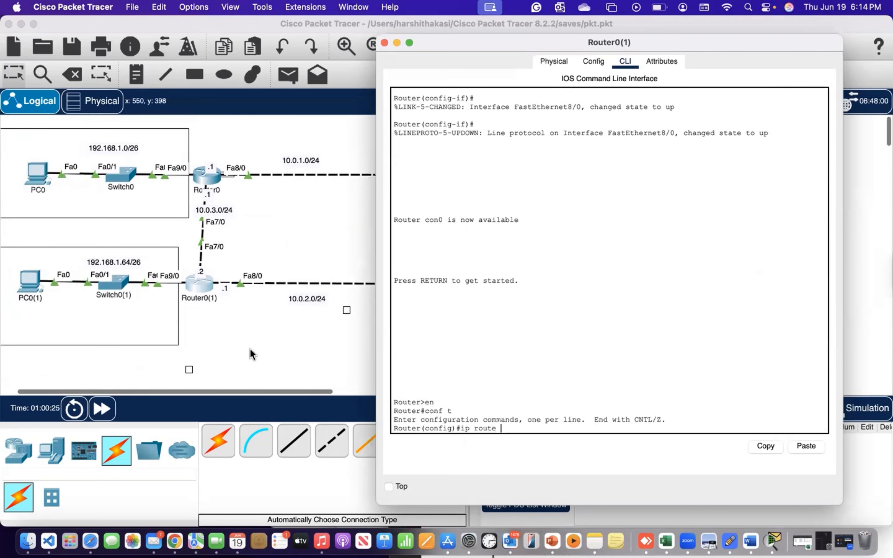
type("192.168.1")
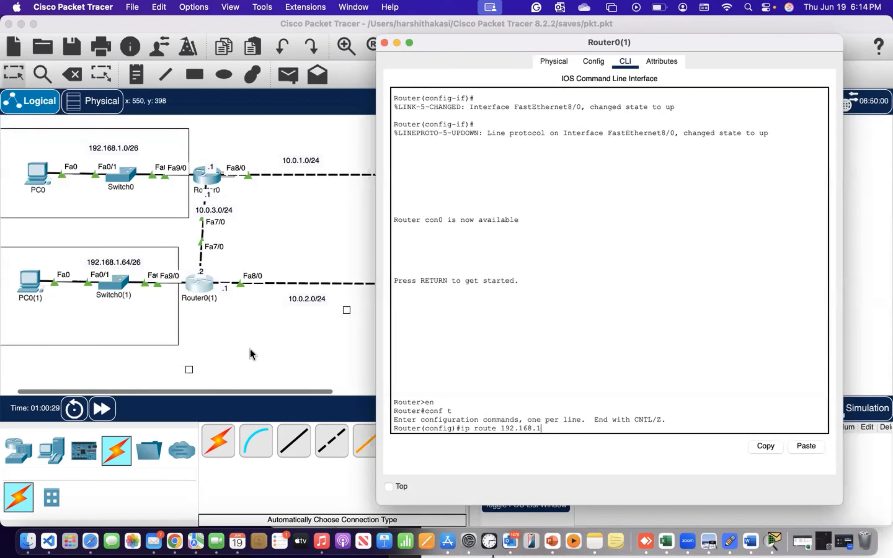
type(".0 255.255.255.192")
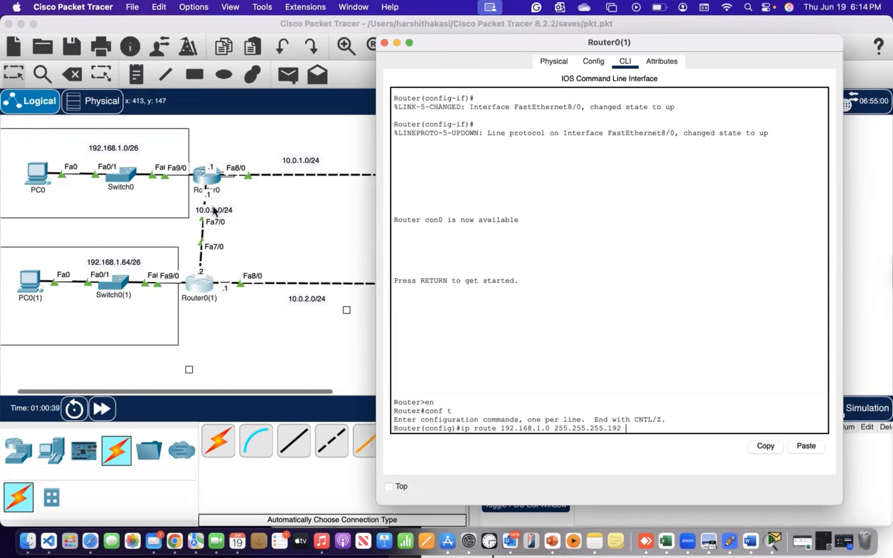
type(" 10.0.3.1")
key("Return")
Step: Recall Router0(1)'s last static route command and change its destination network to 192.168.1.128
key("Up")
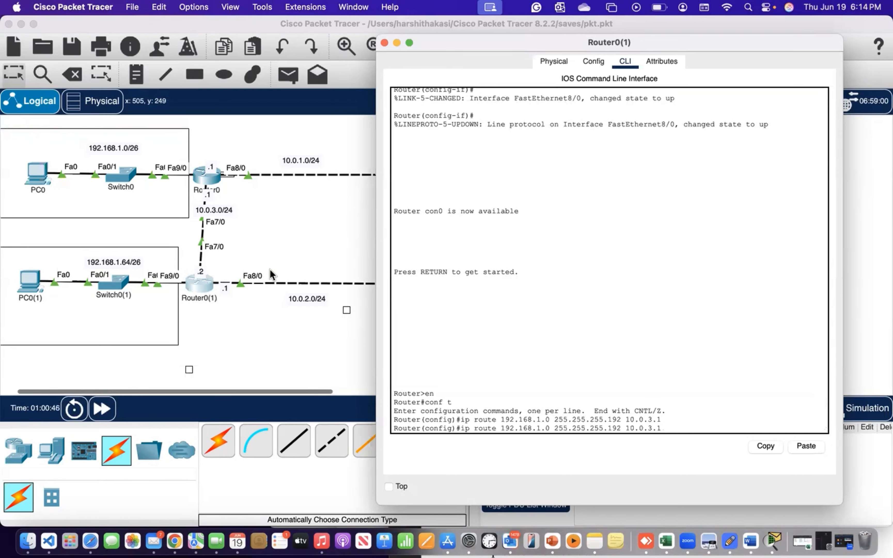
key("Left")
key("Left")
key("Left")
key("Left")
key("Left")
key("Left")
key("Left")
key("Left")
key("Left")
key("Left")
key("Left")
key("Left")
scroll(182, 291, "right", 10)
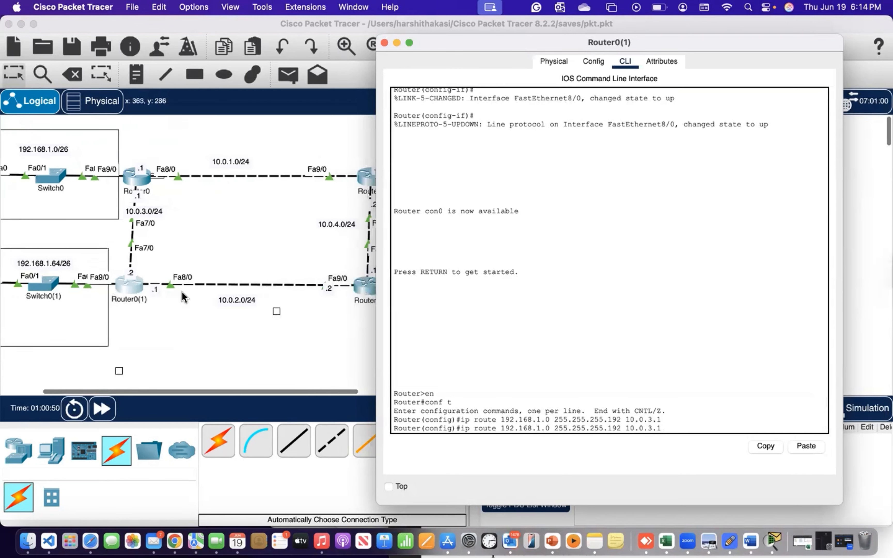
scroll(184, 297, "left", 5)
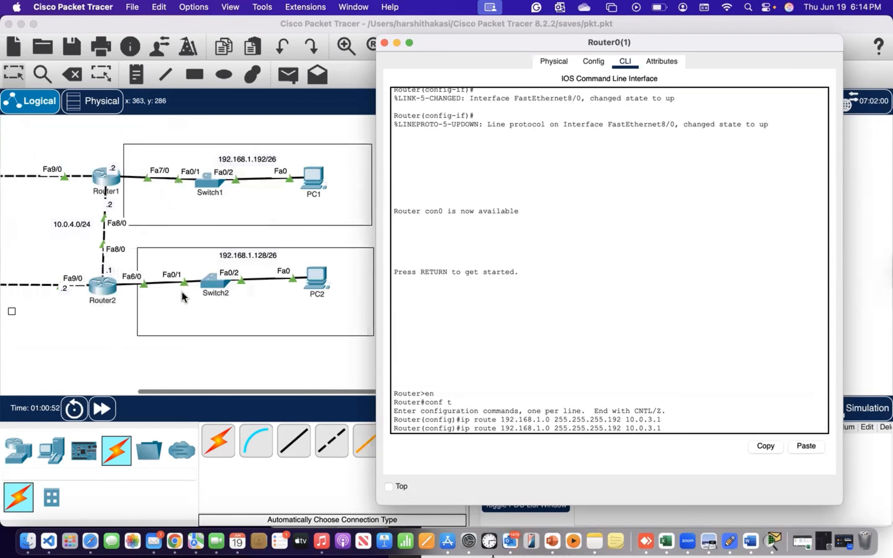
key("Delete")
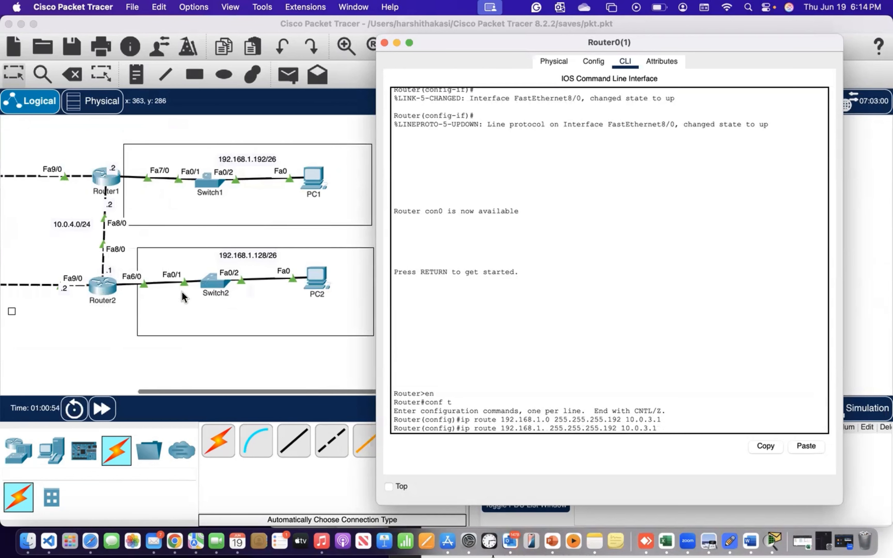
type("128")
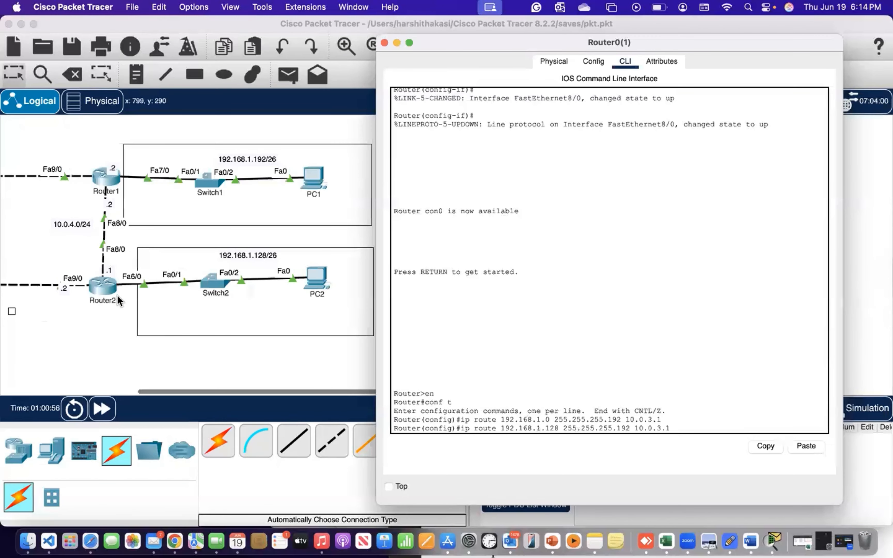
scroll(183, 297, "left", 10)
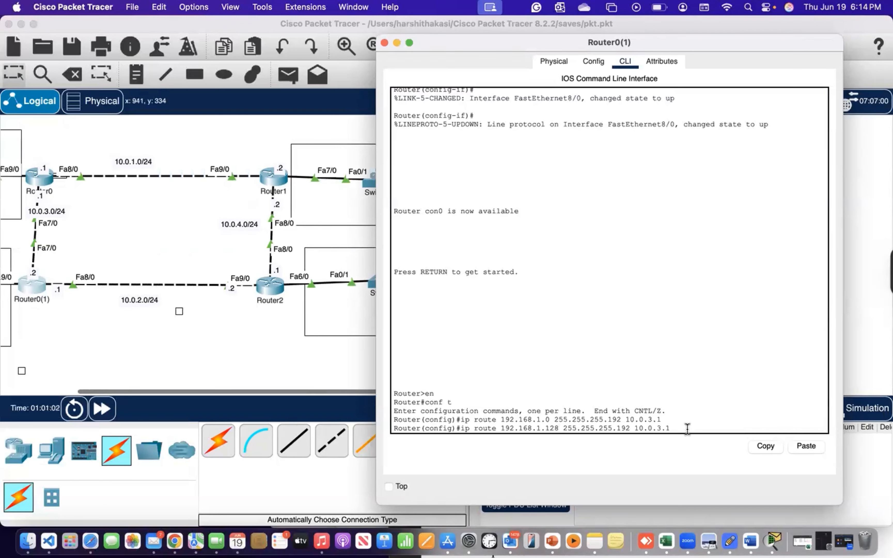
key("BackSpace")
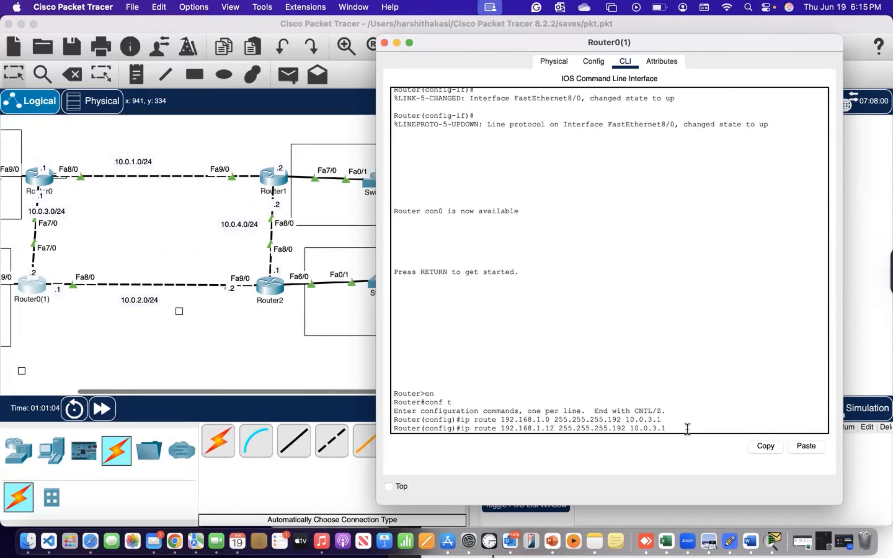
type("8")
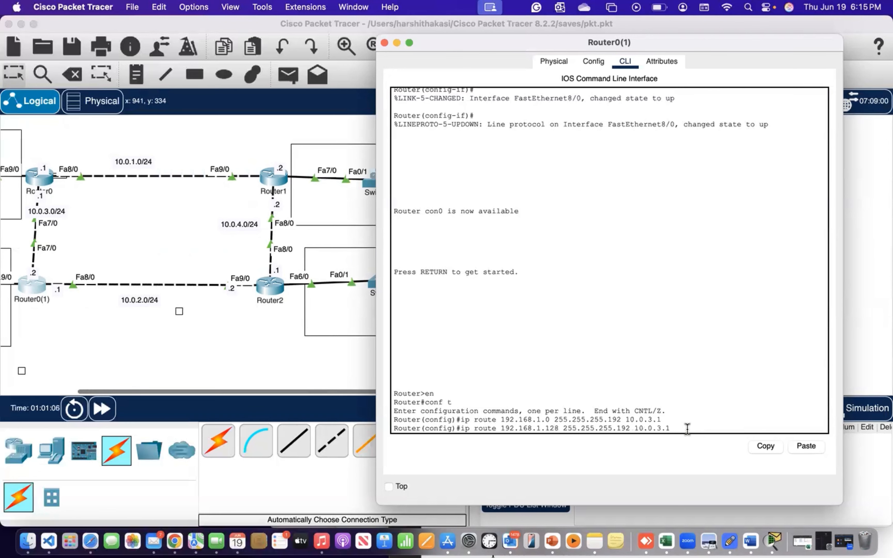
Step: Change the next hop of the recalled 192.168.1.128 route to 10.0.2.2 and apply the route on Router0(1)
scroll(687, 426, "down", 1)
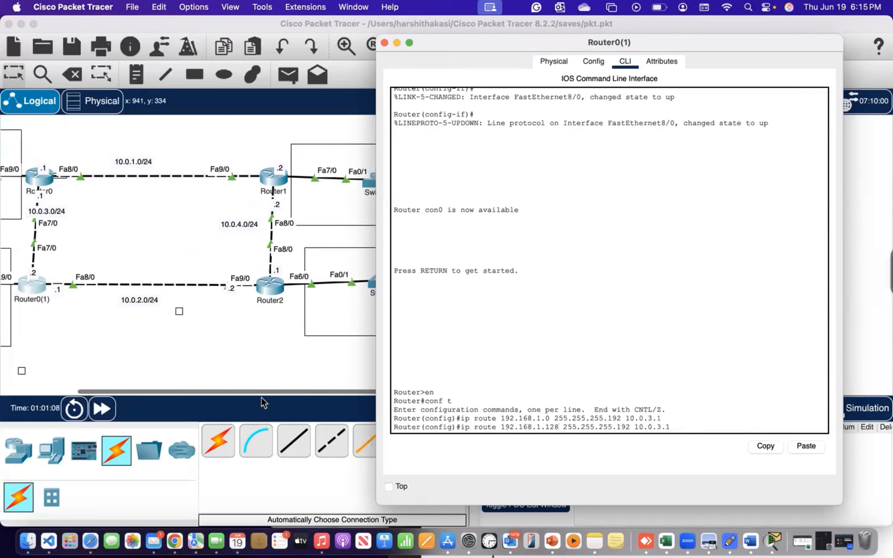
scroll(258, 363, "right", 10)
scroll(259, 363, "left", 12)
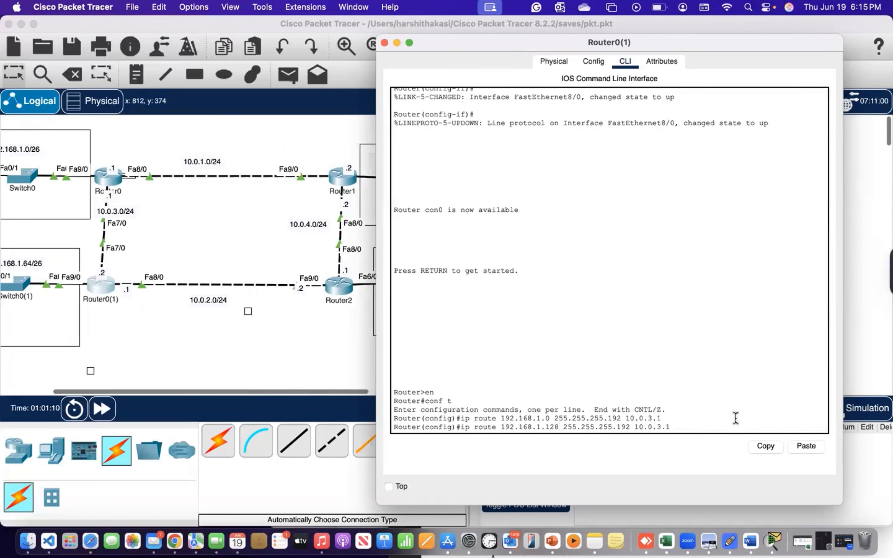
key("Right")
key("Right")
key("Right")
key("Right")
key("Right")
key("Right")
key("Right")
key("Right")
key("Right")
key("Right")
key("Right")
key("Right")
key("Right")
key("Right")
key("Right")
key("Right")
key("Right")
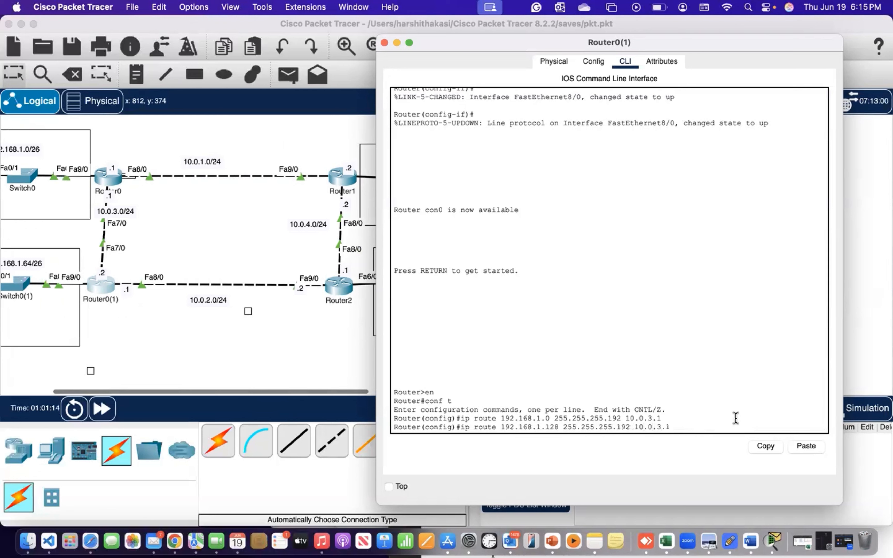
key("BackSpace")
key("BackSpace")
key("BackSpace")
type("2.2")
key("Return")
Step: Recall the 192.168.1.128 route on Router0(1) and change its destination network to 192.168.1.192
key("Up")
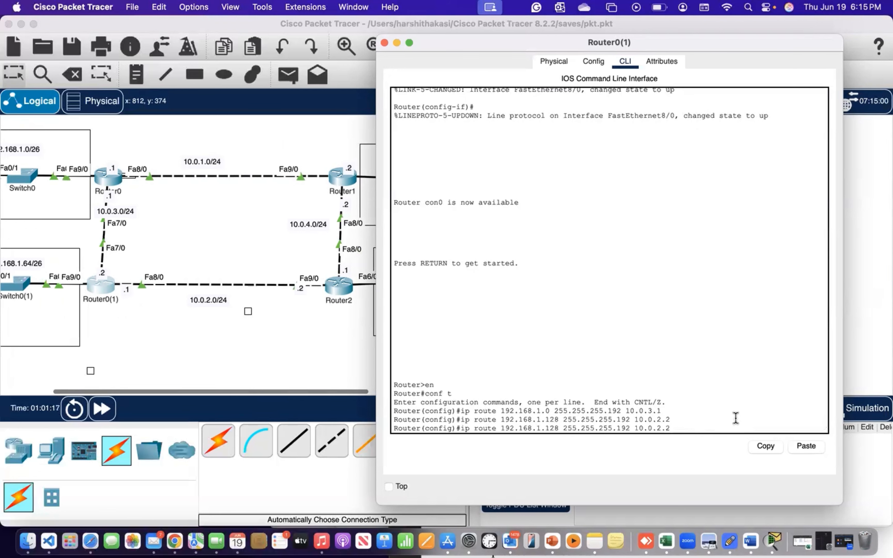
scroll(350, 373, "right", 3)
scroll(351, 373, "right", 8)
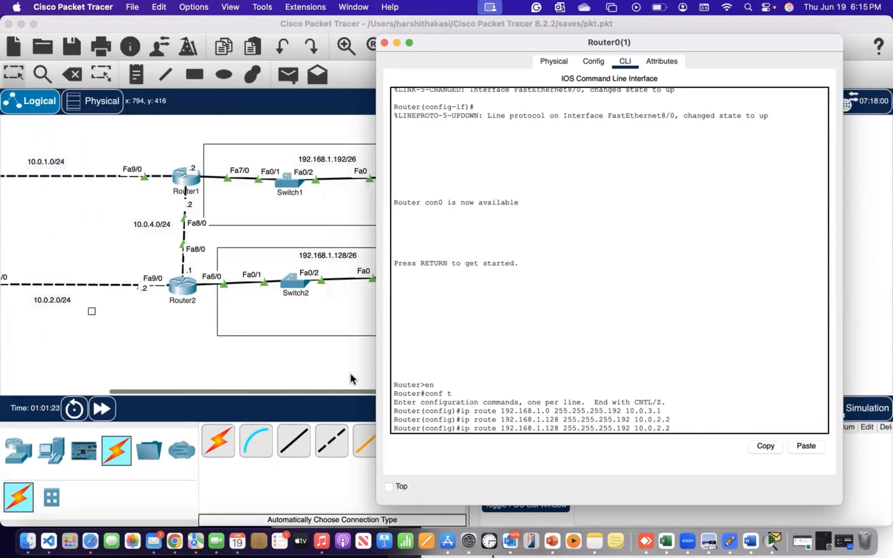
scroll(350, 374, "right", 4)
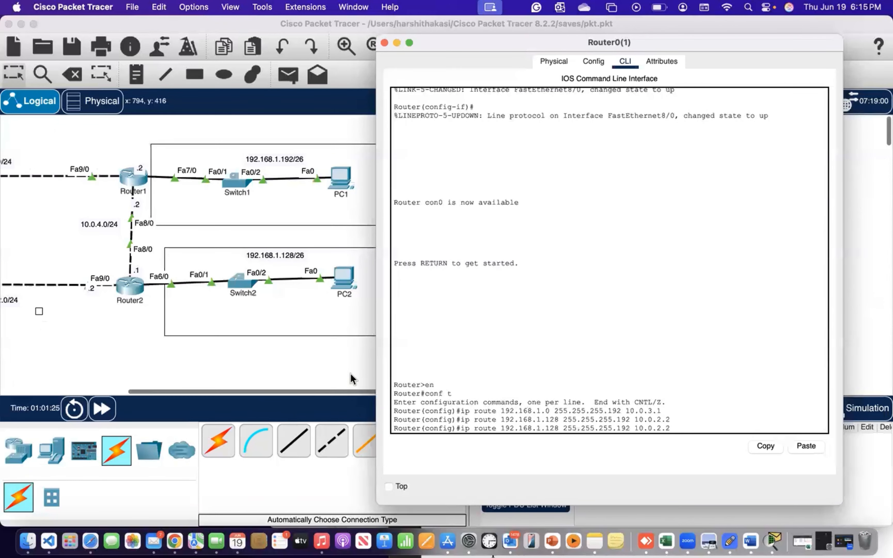
key("Left")
key("Left")
key("Left")
key("Left")
key("Left")
key("Left")
key("Left")
key("Left")
key("Left")
key("Left")
key("Left")
key("Left")
key("Left")
key("Left")
key("Left")
key("BackSpace")
key("BackSpace")
type("92")
Step: Apply the recalled 192.168.1.192 route on Router0(1) with mask 255.255.255.192 and next hop 10.0.2.2
key("Right")
key("Right")
key("Right")
key("Right")
key("Right")
key("Right")
key("Right")
key("Right")
key("Right")
key("Right")
key("Right")
scroll(251, 324, "left", 5)
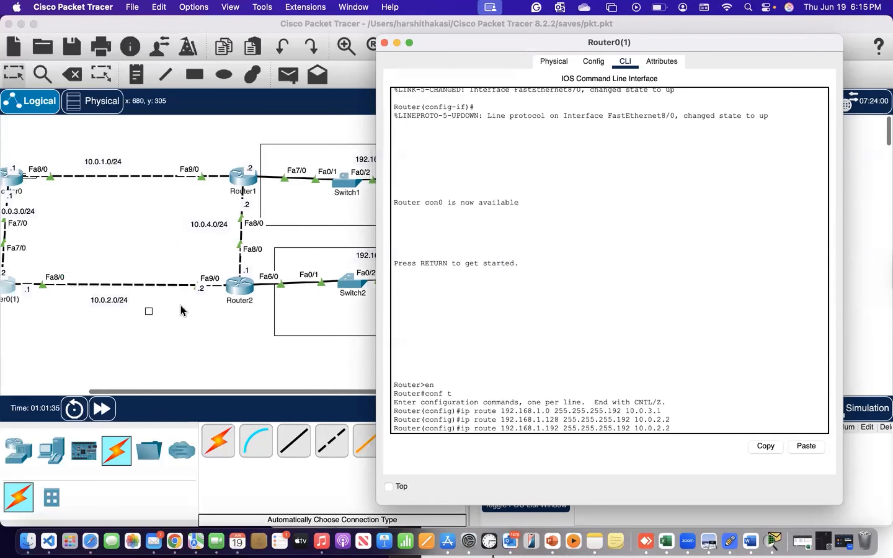
scroll(251, 324, "left", 3)
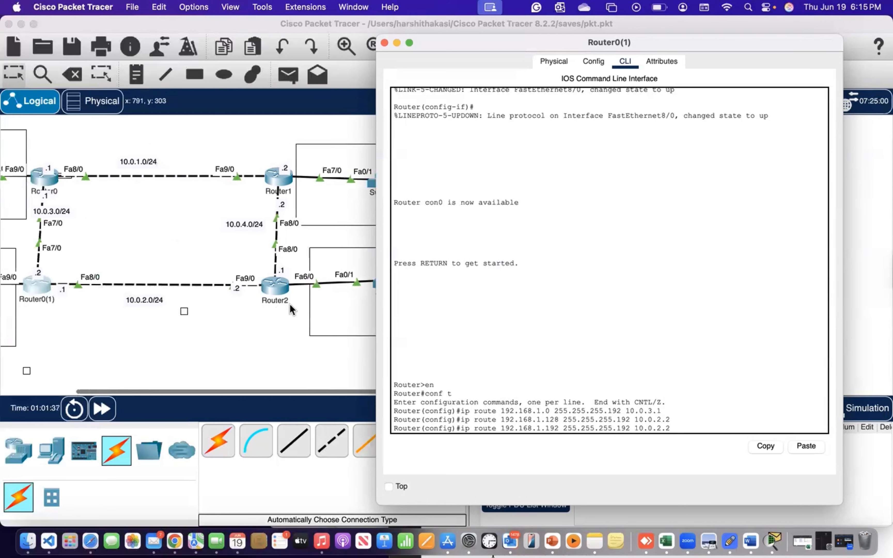
key("Return")
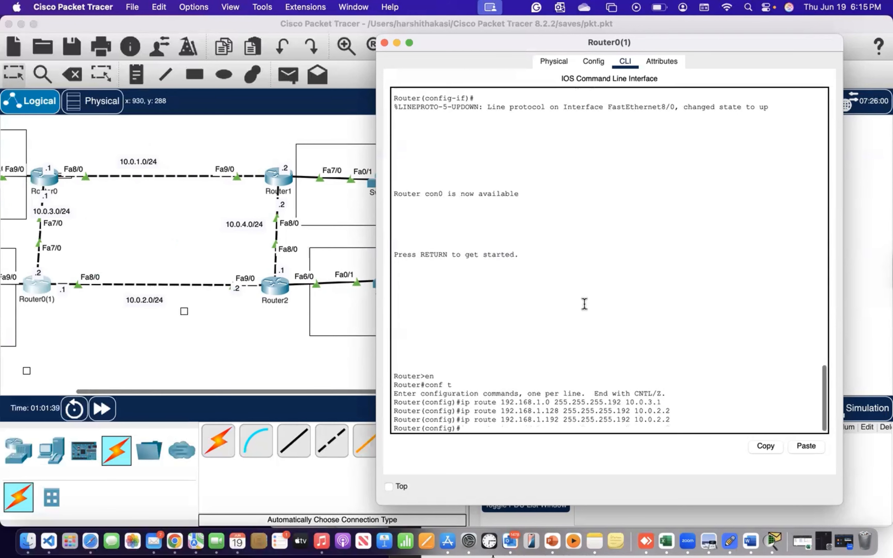
Step: Add a static route on Router2 to 192.168.1.192 with mask 255.255.255.192 via next hop 10.0.4.2
left_click(254, 365)
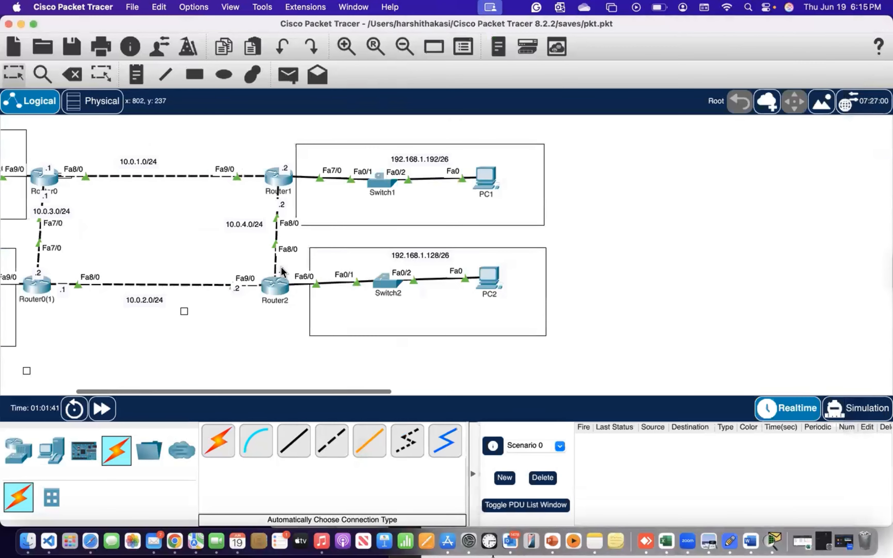
left_click(275, 278)
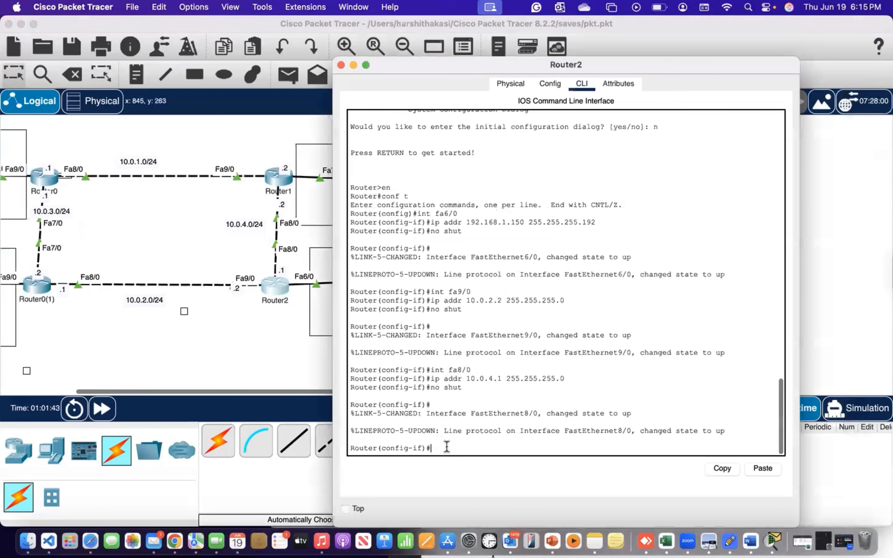
type("ip rou")
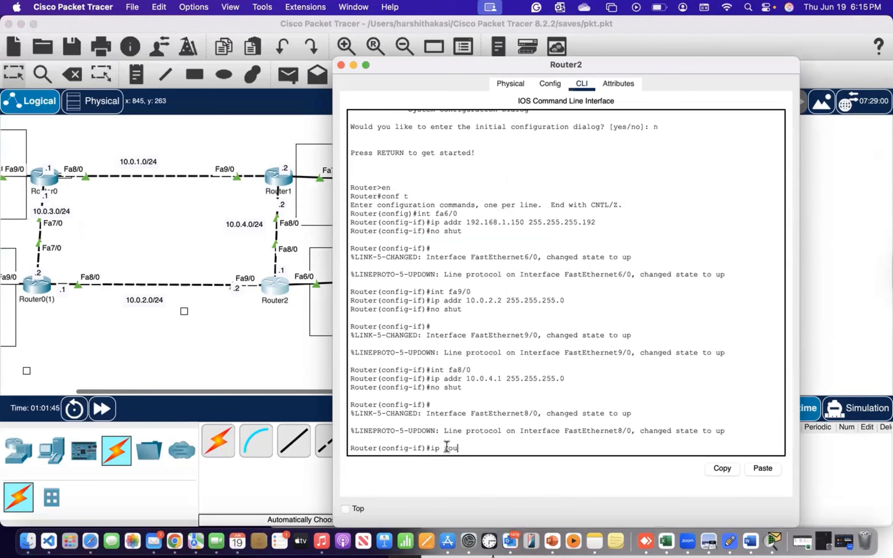
type("te")
scroll(284, 356, "right", 5)
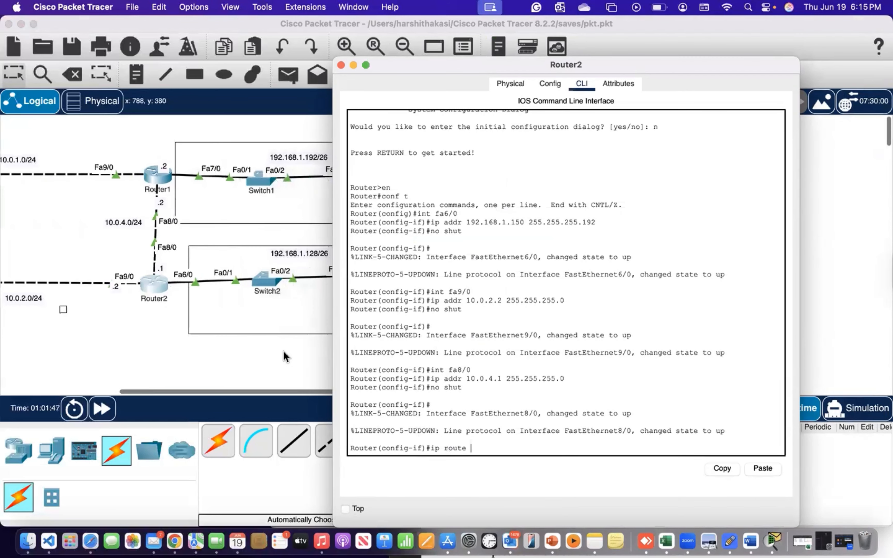
scroll(285, 356, "right", 3)
type("192")
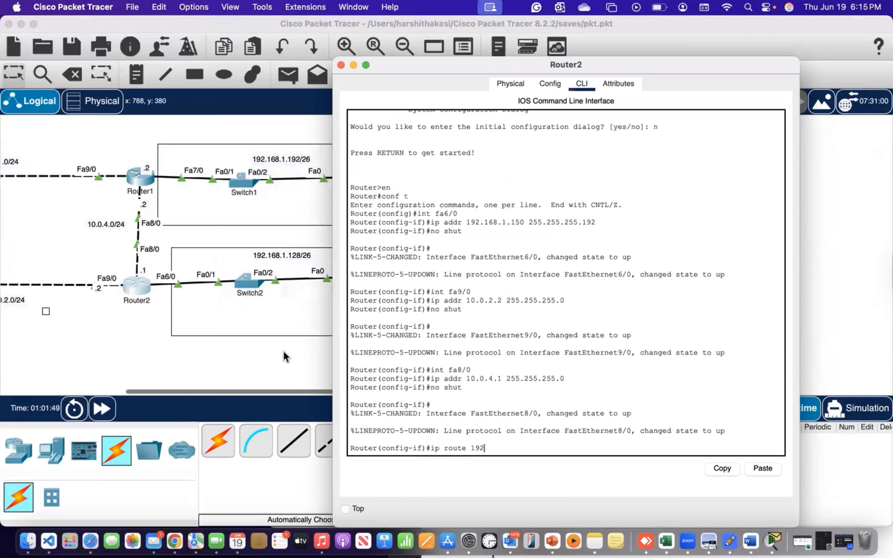
type(".168.1.192 255.255.255.")
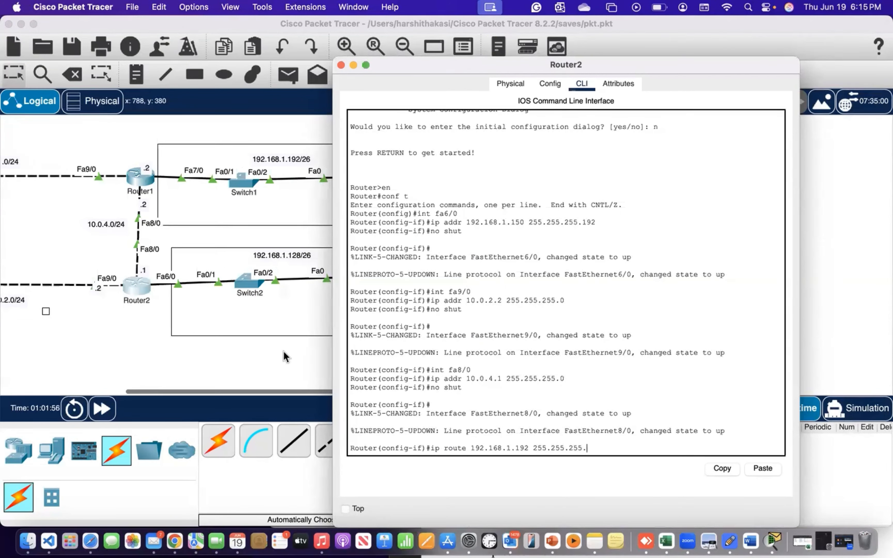
type("192")
scroll(175, 324, "left", 3)
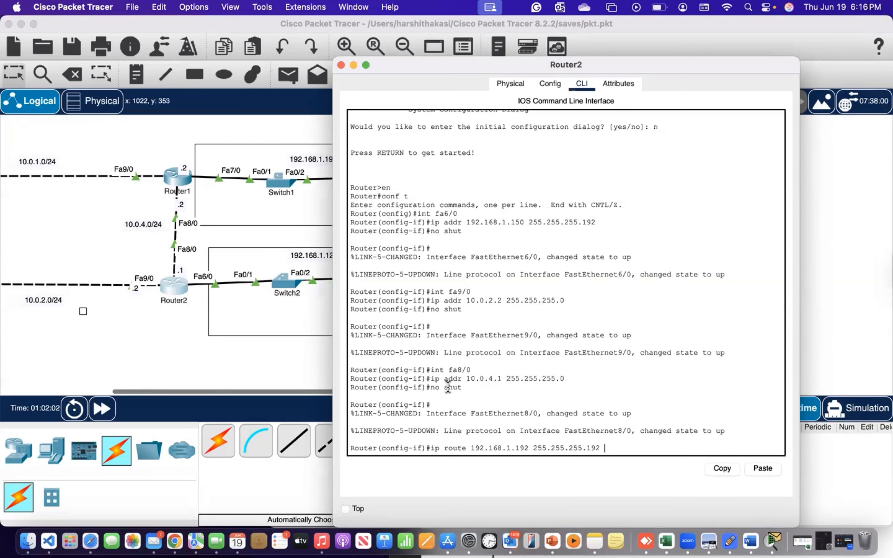
type("10.0.4.2")
key("Return")
Step: Recall Router2's last static route command and change its destination network to 192.168.1.64
key("Up")
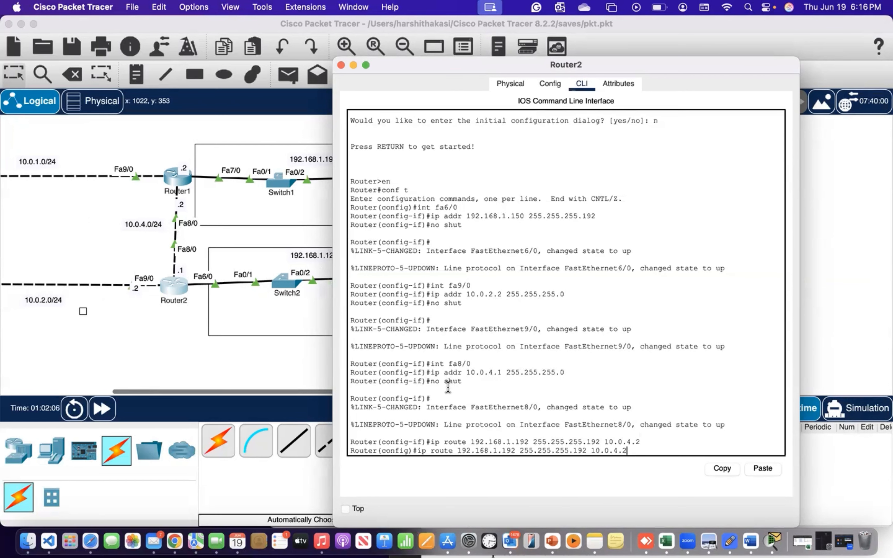
key("Left")
key("Left")
key("Left")
key("Left")
key("Left")
key("Left")
key("Left")
key("Left")
key("Left")
key("Left")
key("Left")
key("Left")
key("Left")
key("Left")
key("Left")
key("Left")
key("Left")
key("Left")
key("Left")
scroll(302, 347, "left", 5)
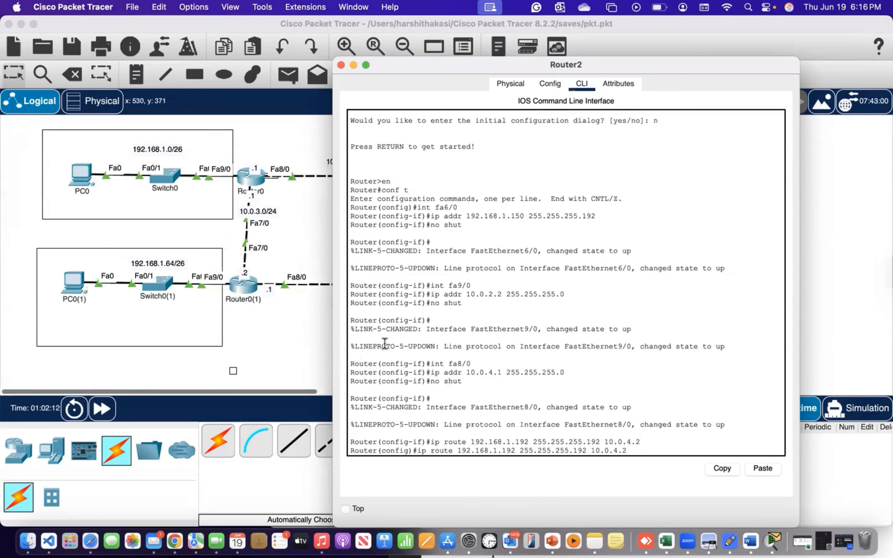
key("BackSpace")
key("BackSpace")
key("BackSpace")
type("64")
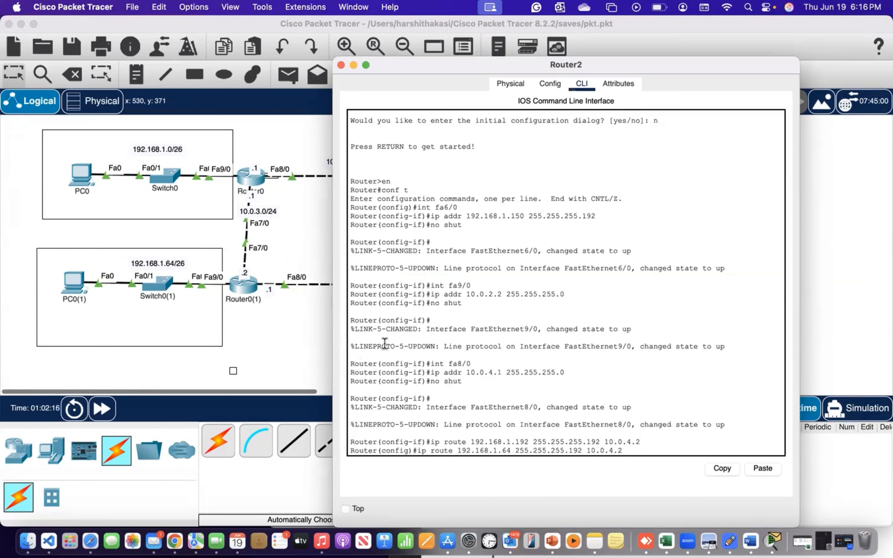
Step: Change the next hop of the recalled 192.168.1.64 route to 10.0.2.1 and apply the route on Router2
key("Right")
key("Right")
key("Right")
key("Right")
key("Right")
key("Right")
scroll(189, 327, "right", 10)
scroll(190, 332, "left", 2)
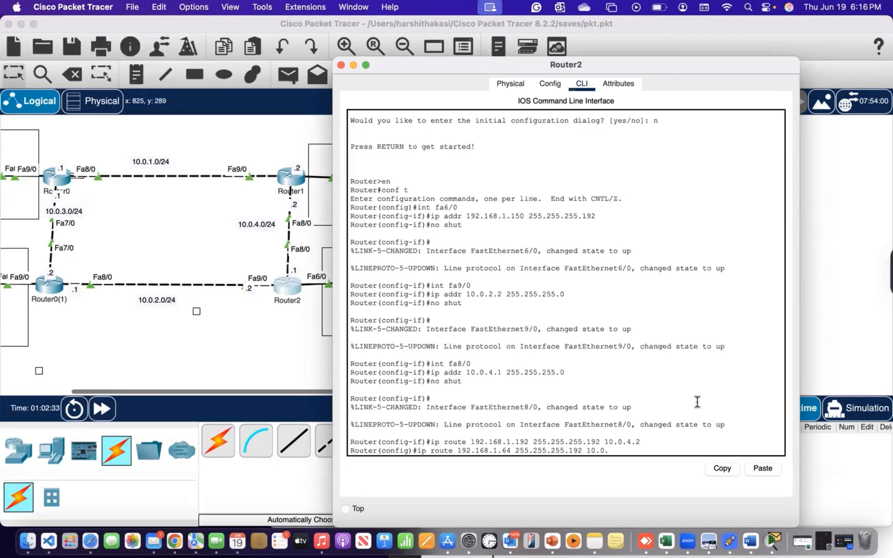
type("2.1")
key("Return")
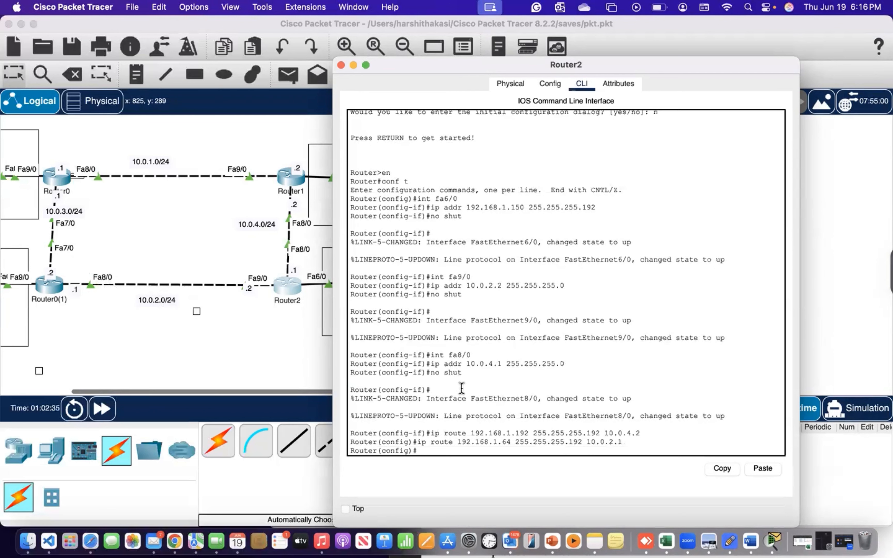
Step: Recall the 192.168.1.64 route on Router2, change its destination to 192.168.1.0 and apply it via next hop 10.0.2.1
scroll(218, 356, "left", 5)
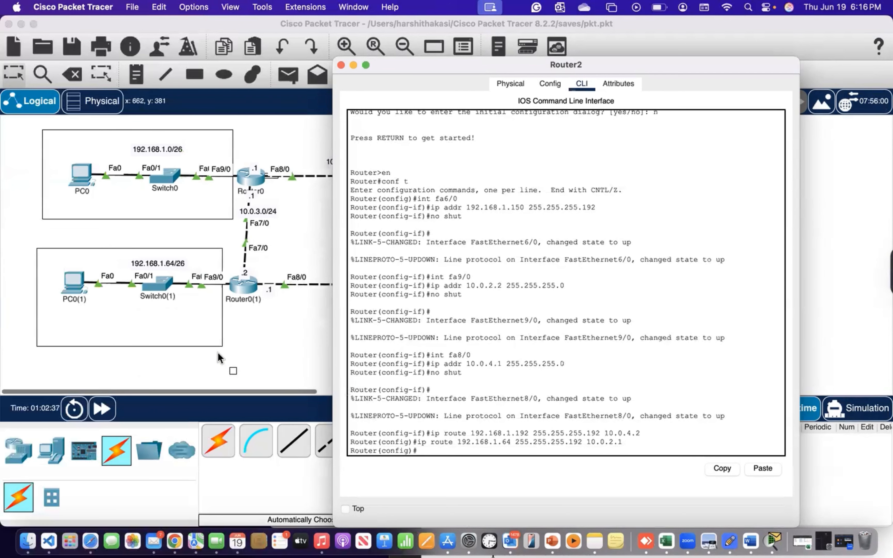
key("Up")
key("Left")
key("Left")
key("Left")
key("Left")
key("Left")
key("Left")
key("Left")
key("Left")
key("Left")
key("Left")
key("Left")
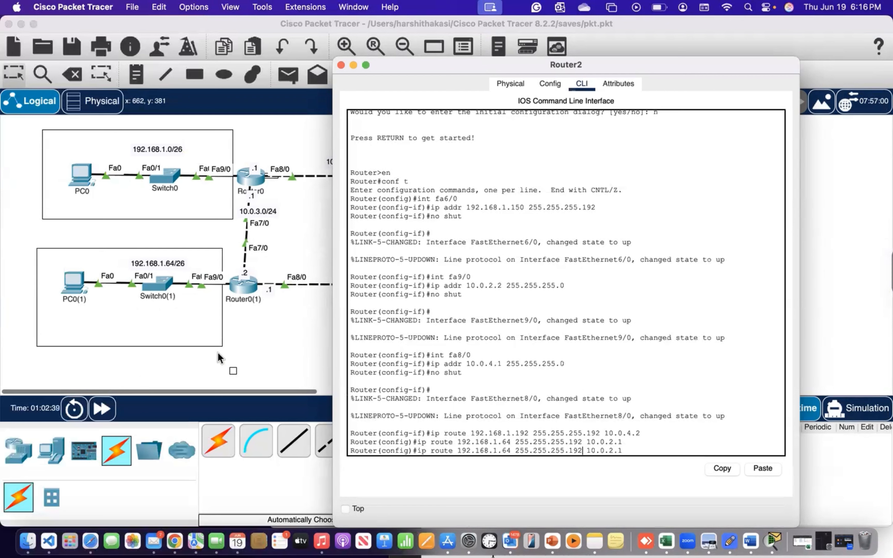
key("BackSpace")
key("BackSpace")
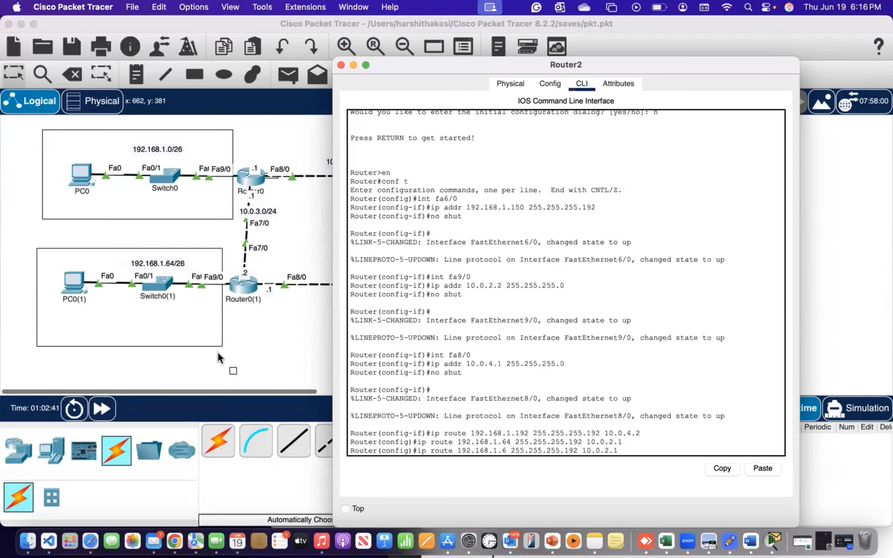
type("0")
key("Right")
key("Right")
key("Right")
key("Right")
scroll(286, 298, "right", 6)
scroll(250, 291, "left", 6)
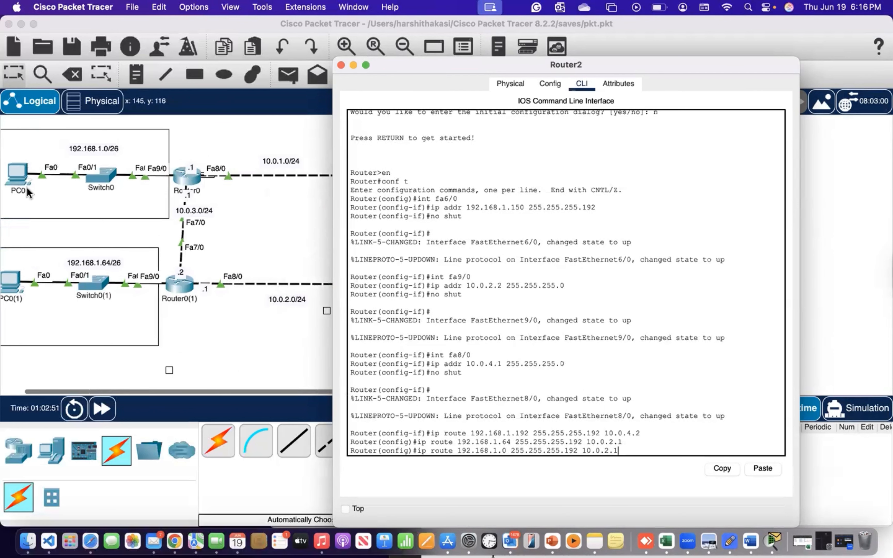
key("Return")
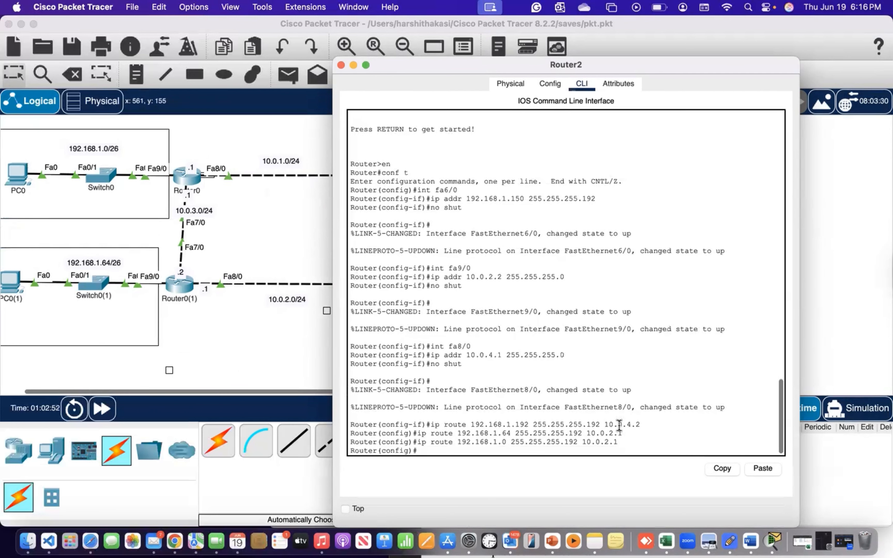
Step: Save the topology file and check the consoles of Router0(1), Router0 and Router2 for their static routes
left_click(267, 348)
key("super+s")
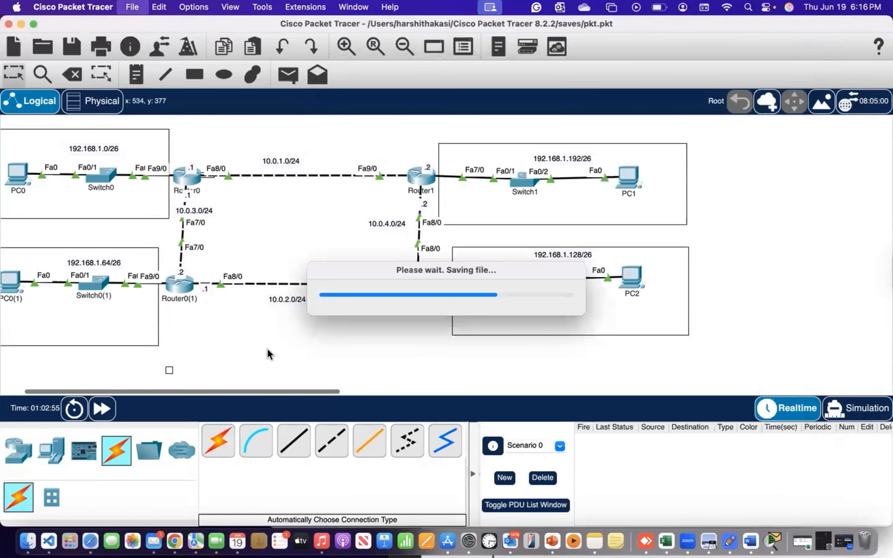
left_click(179, 282)
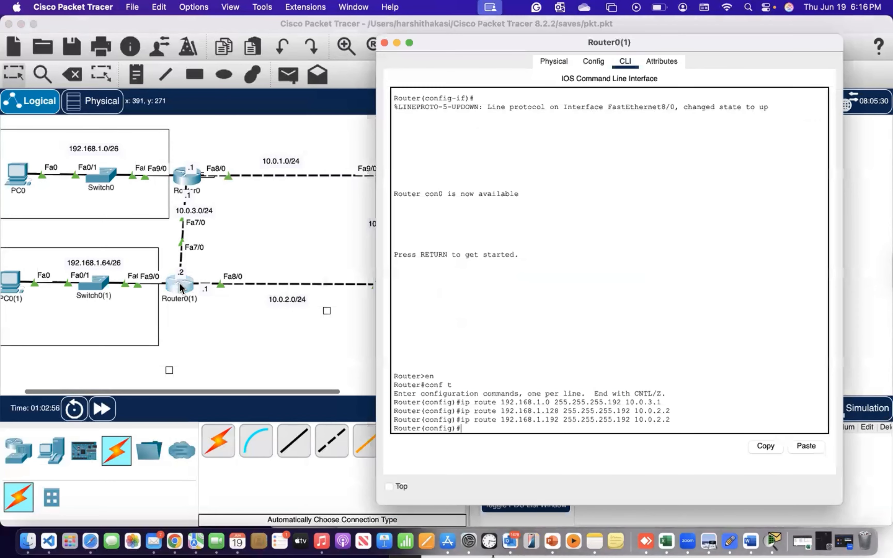
left_click(253, 266)
left_click(179, 179)
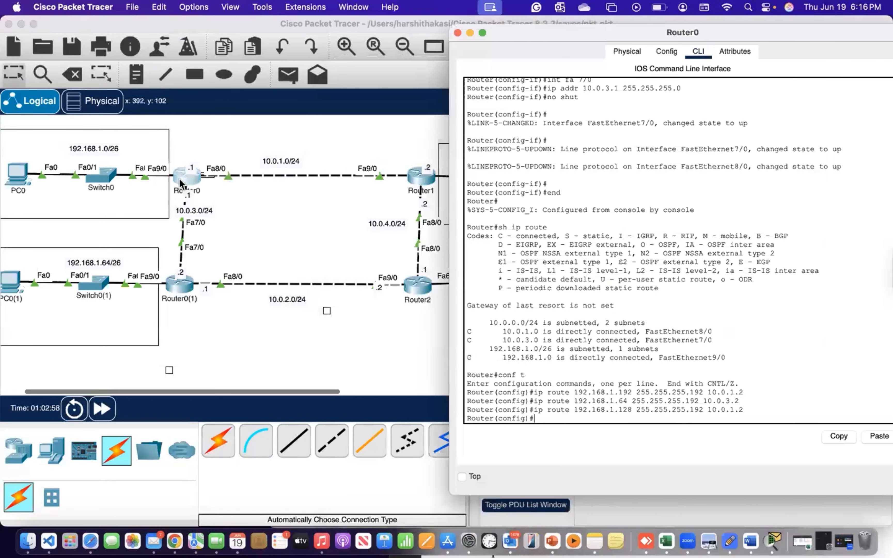
left_click(271, 195)
left_click(412, 279)
left_click(303, 260)
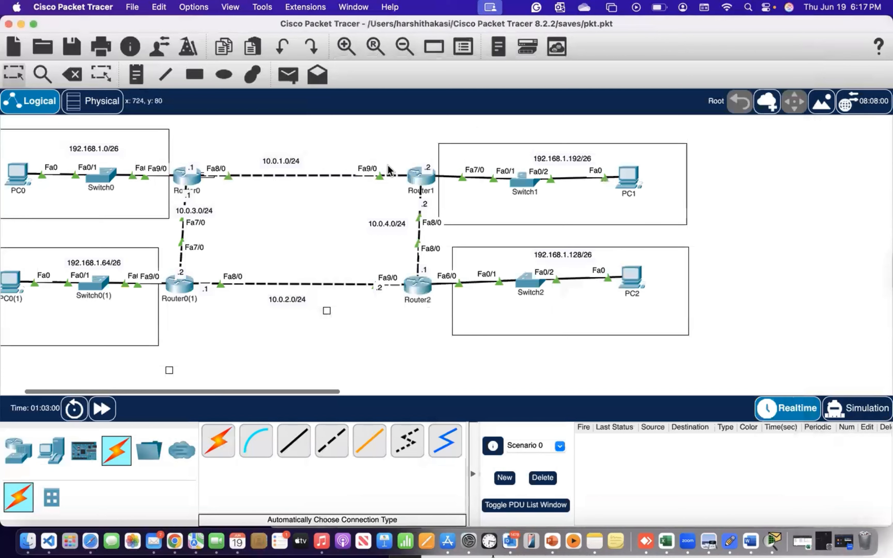
Step: Open Router1's command line and enter global configuration mode
left_click(423, 180)
key("Return")
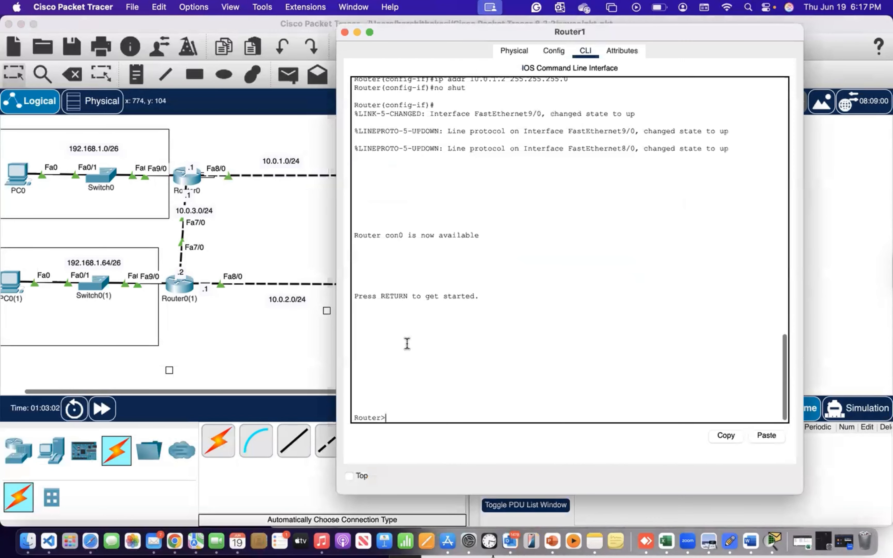
type("en")
key("Return")
type("conf t")
key("Return")
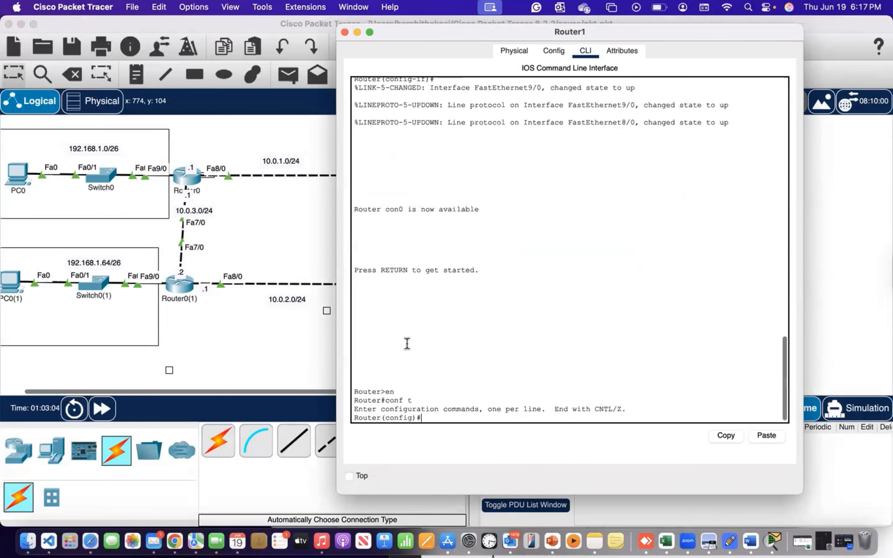
Step: Add a static route on Router1 to 192.168.1.128 with mask 255.255.255.192 via next hop 10.0.4.1
scroll(276, 312, "right", 10)
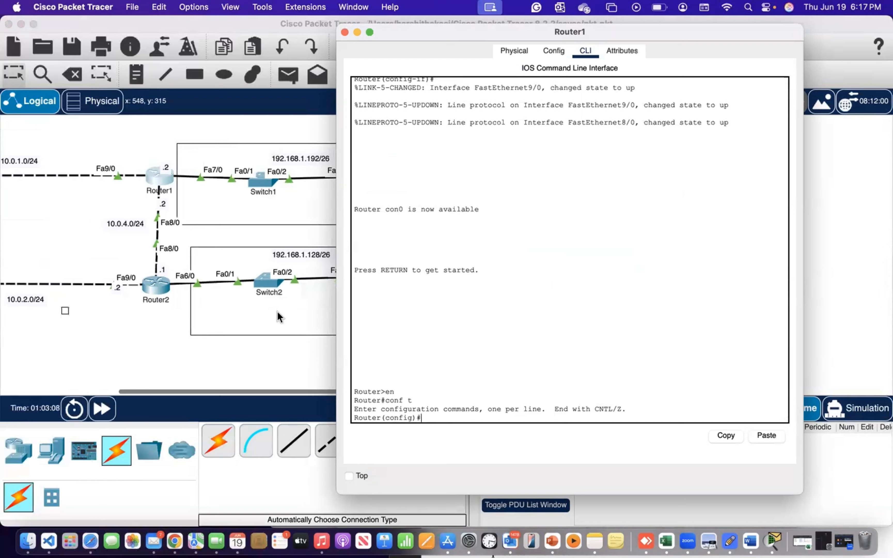
type("ip route")
scroll(208, 306, "right", 5)
type("1")
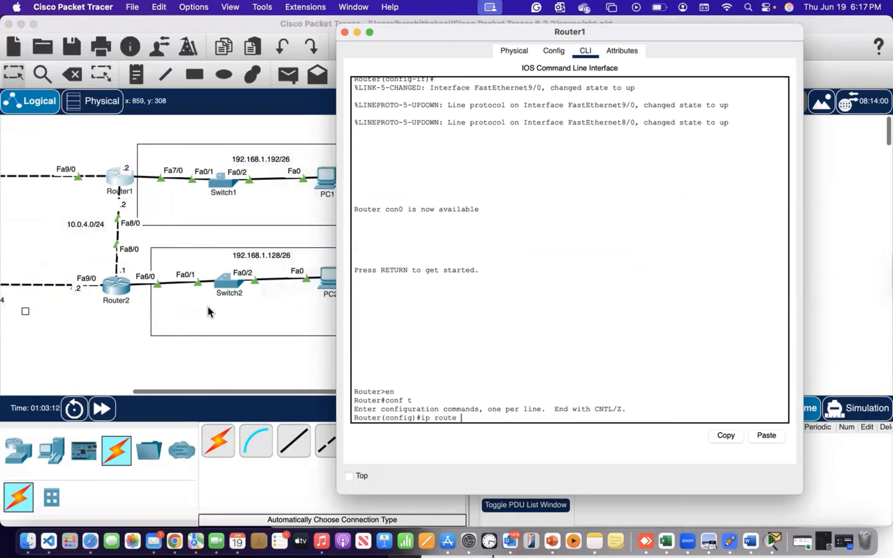
type("92.168.1.")
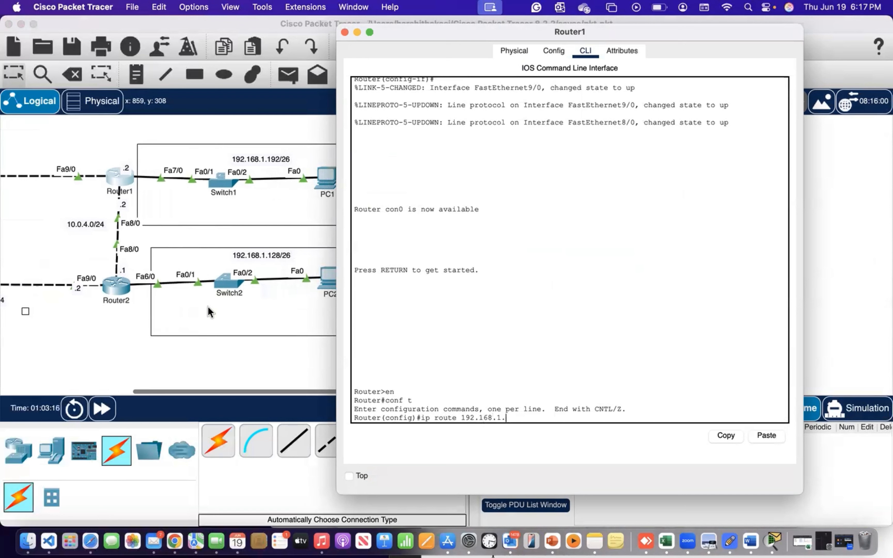
type("128 255.255.255.192")
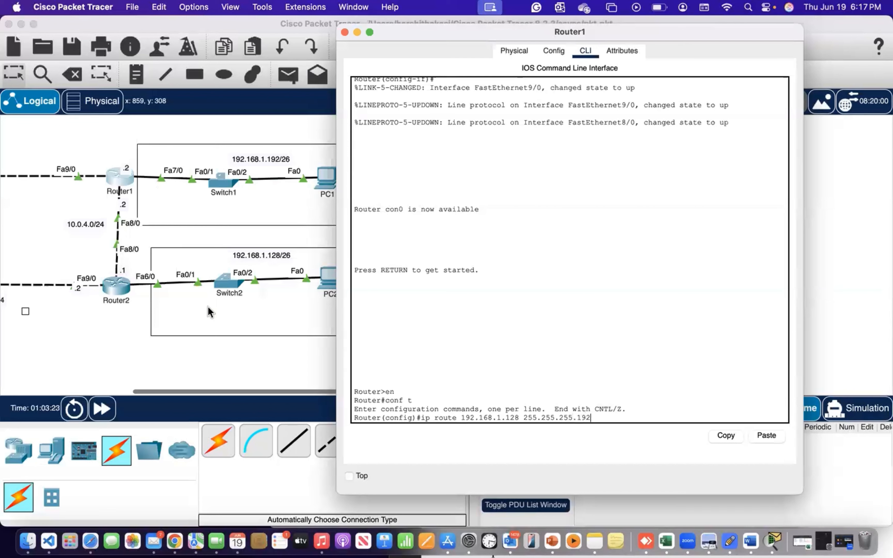
scroll(208, 311, "left", 3)
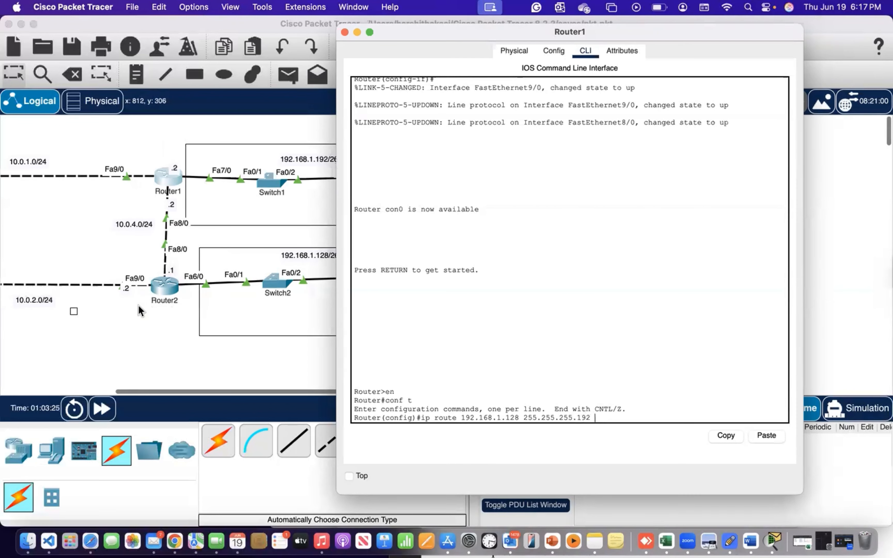
scroll(140, 311, "right", 1)
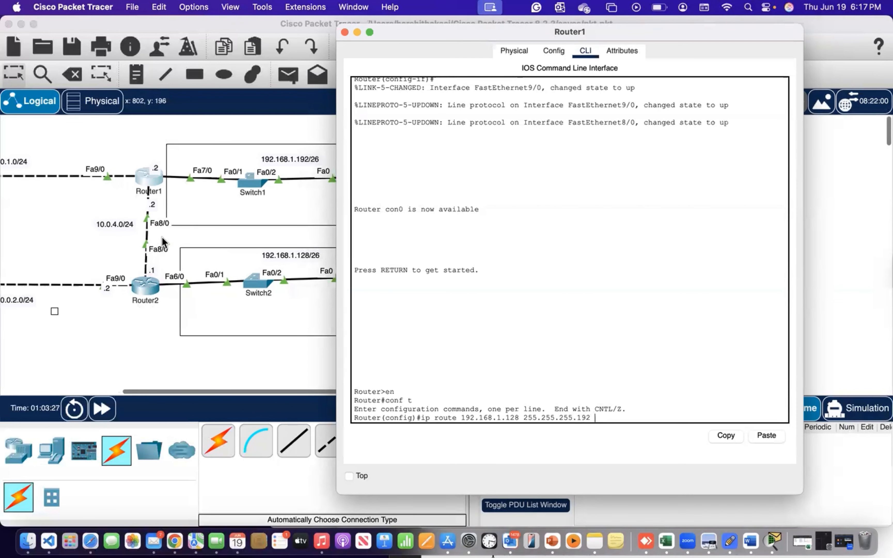
scroll(162, 237, "down", 1)
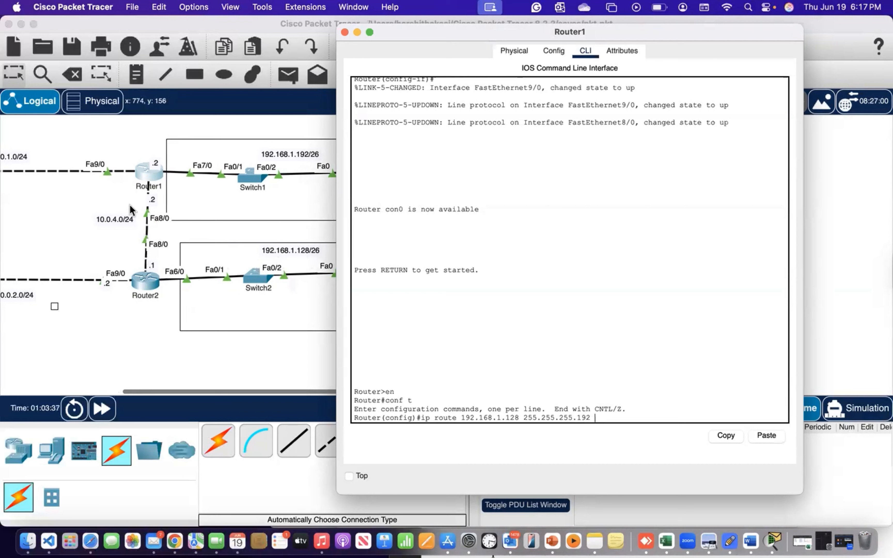
type("10.0.4")
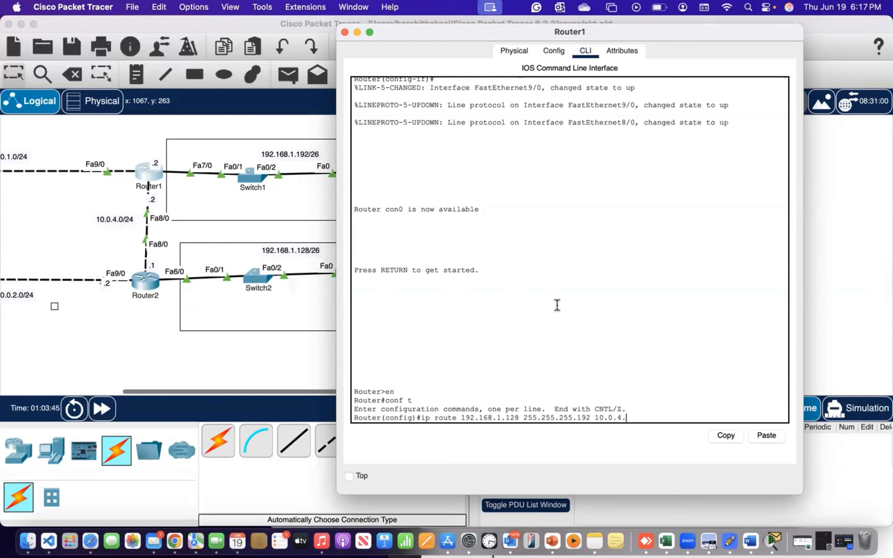
type(".1")
key("Return")
Step: Reuse the previous route command on Router1 to add a static route to 192.168.1.64 with mask 255.255.255.192 via next hop 10.0.4.1
key("Up")
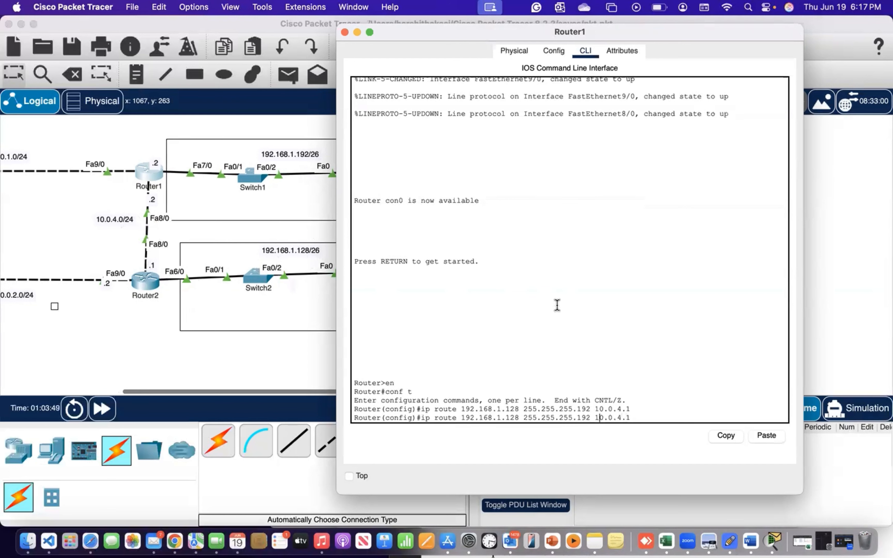
key("Left")
key("Left")
key("Left")
key("Left")
key("Left")
key("Left")
scroll(214, 318, "left", 5)
scroll(213, 316, "left", 5)
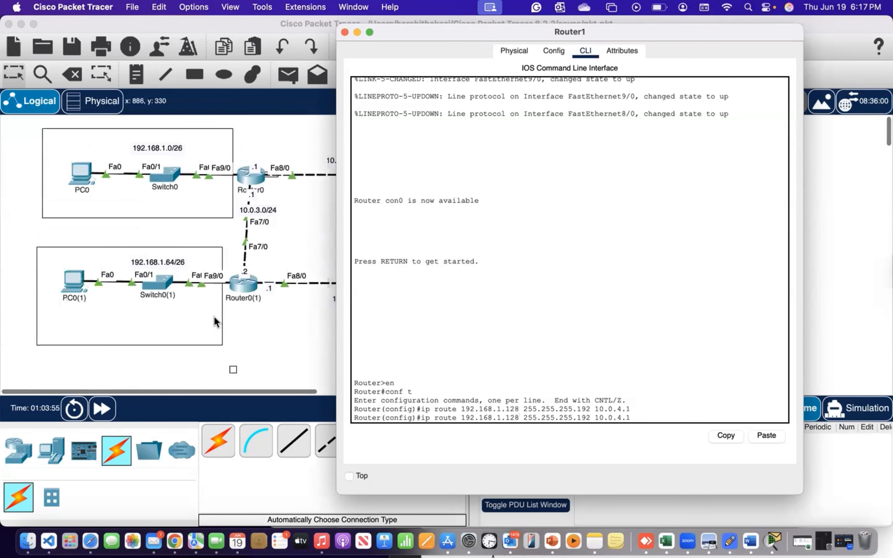
key("BackSpace")
key("BackSpace")
key("BackSpace")
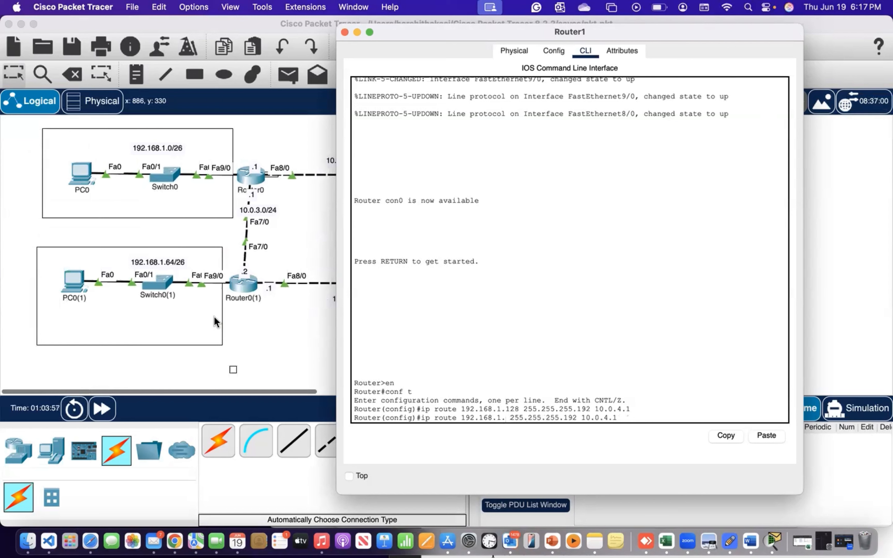
type("64")
key("Right")
key("Right")
key("Right")
key("Right")
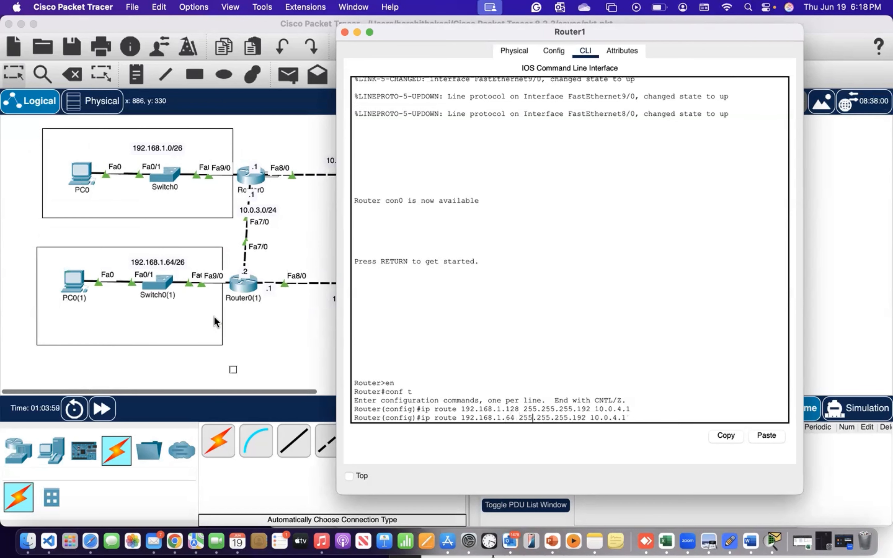
key("Right")
key("Right")
key("Right")
key("Right")
key("Right")
key("Right")
key("Right")
scroll(269, 307, "right", 5)
key("Right")
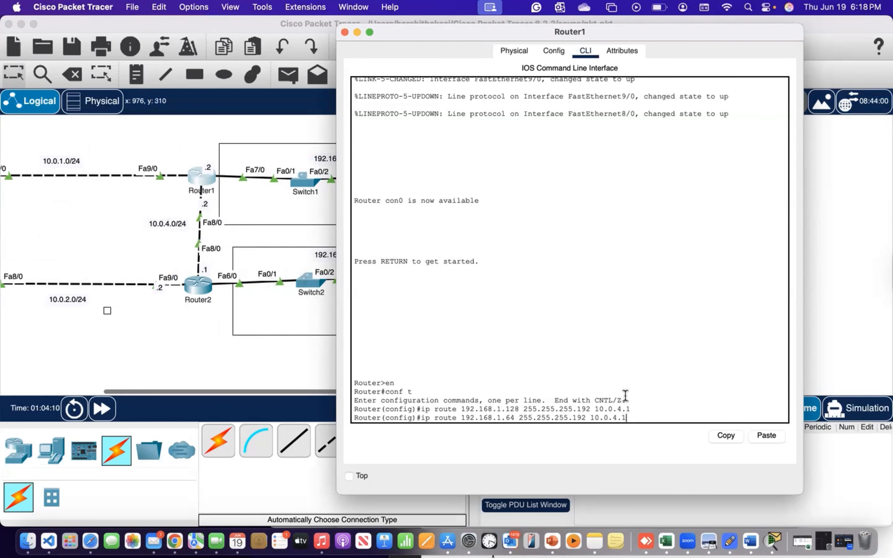
key("Return")
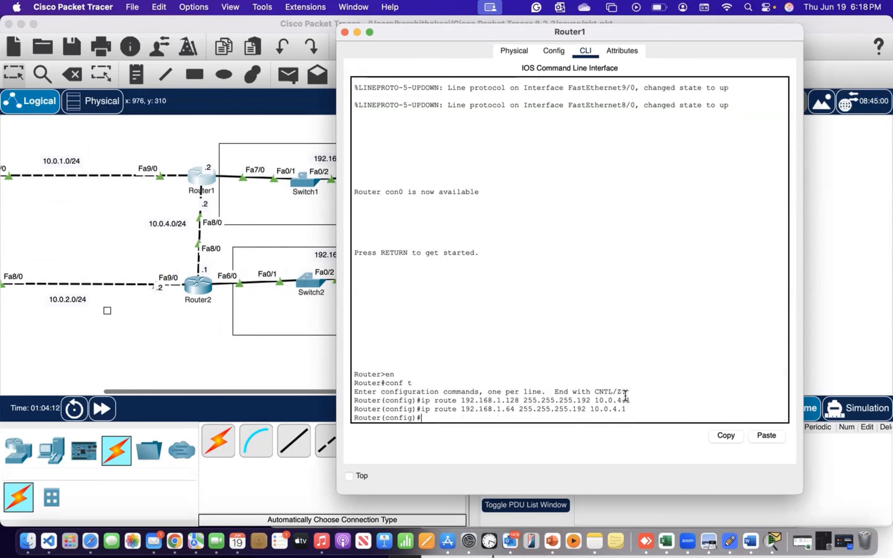
Step: Reuse the 192.168.1.64 route command on Router1 to add a static route to 192.168.1.0 with mask 255.255.255.192 via next hop 10.0.1.1
key("Up")
scroll(184, 339, "left", 10)
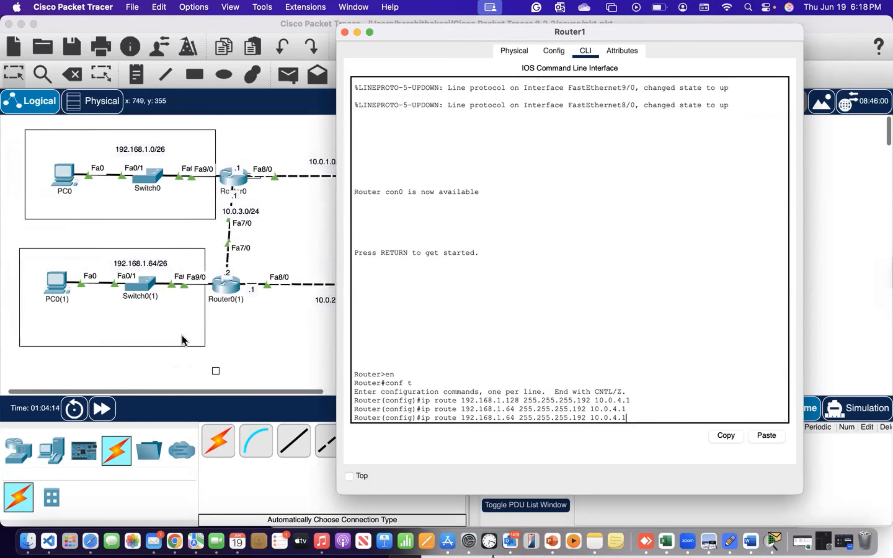
key("Left")
key("Left")
key("Left")
key("Left")
key("Left")
key("Left")
key("Left")
key("Left")
key("Left")
key("Left")
key("Left")
key("Left")
key("Left")
key("BackSpace")
key("BackSpace")
type("0")
key("Right")
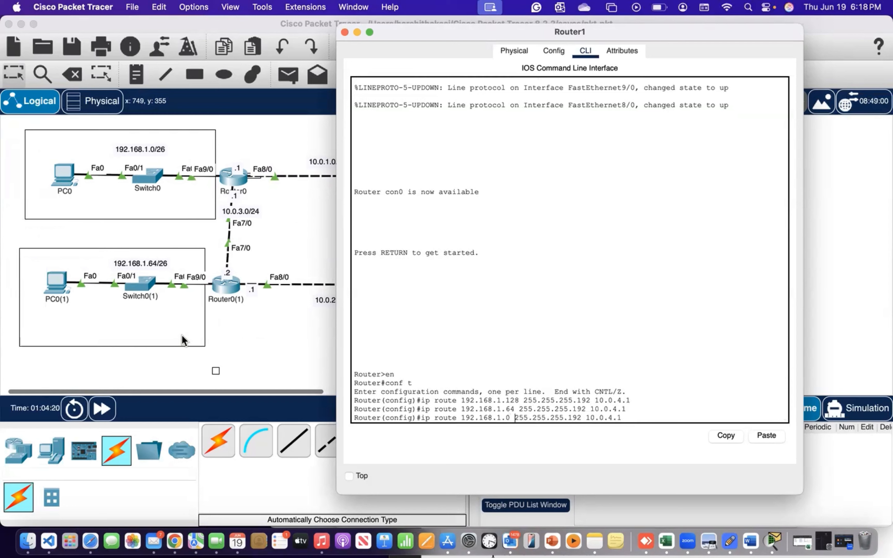
key("Right")
key("Right")
key("Right")
key("Right")
key("Right")
key("Right")
key("Right")
key("Right")
key("Right")
key("Right")
key("Right")
key("Right")
key("Right")
key("Right")
key("Right")
key("Right")
key("Right")
key("Right")
scroll(147, 326, "right", 6)
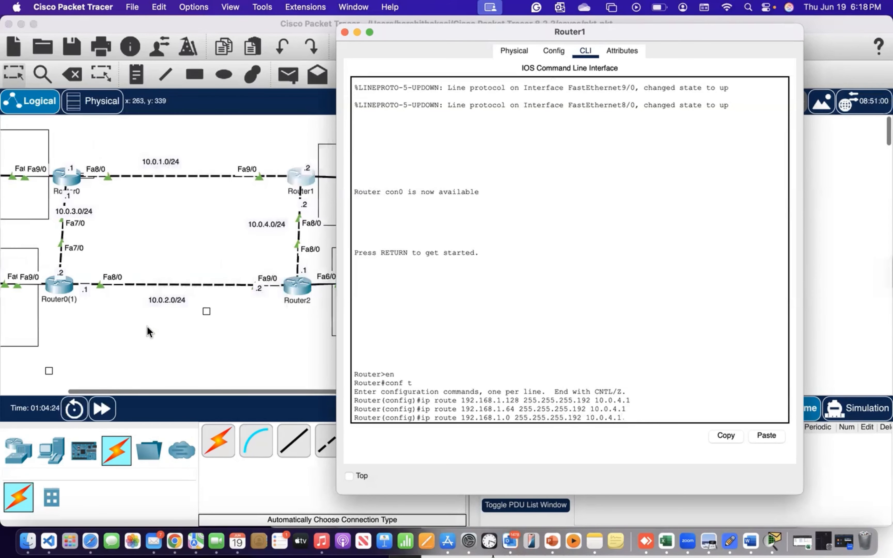
scroll(226, 223, "left", 4)
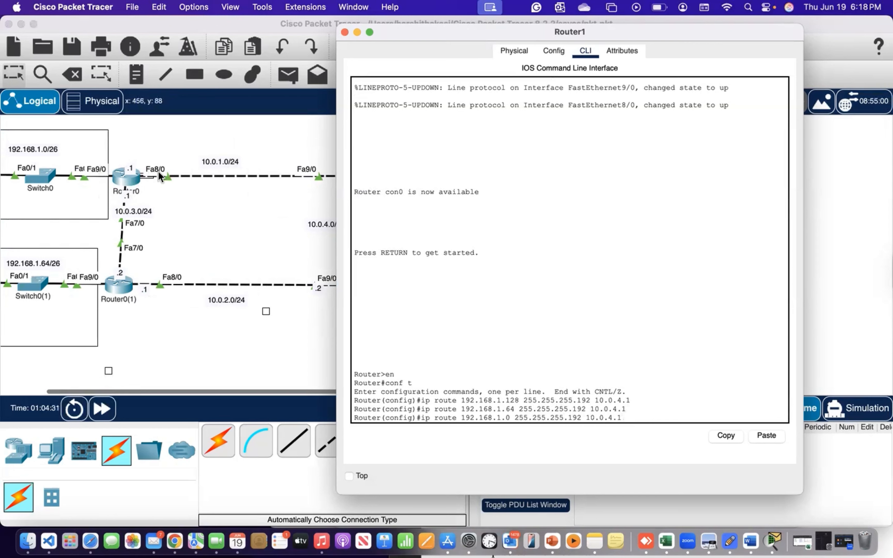
scroll(158, 171, "left", 5)
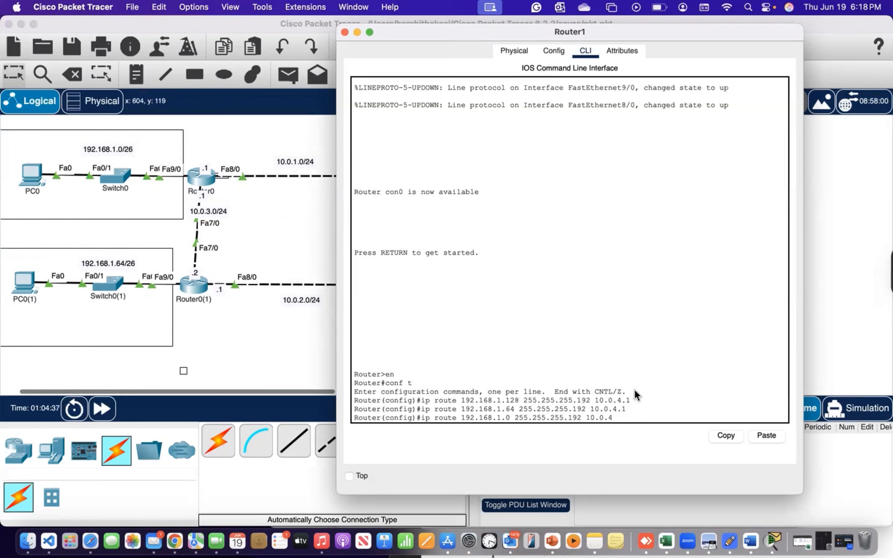
key("BackSpace")
type("1.1")
key("Return")
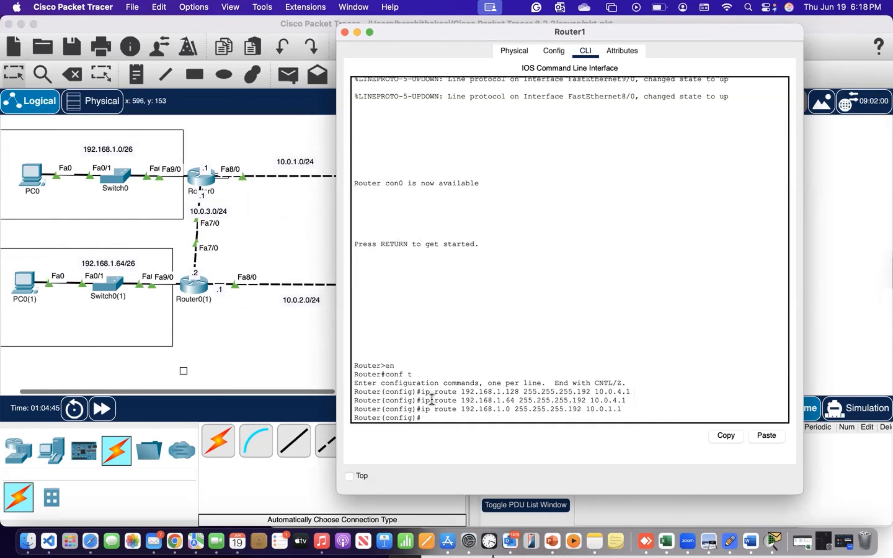
Step: End Router1's global configuration session and return to privileged mode
type("end")
key("Return")
key("Return")
key("Return")
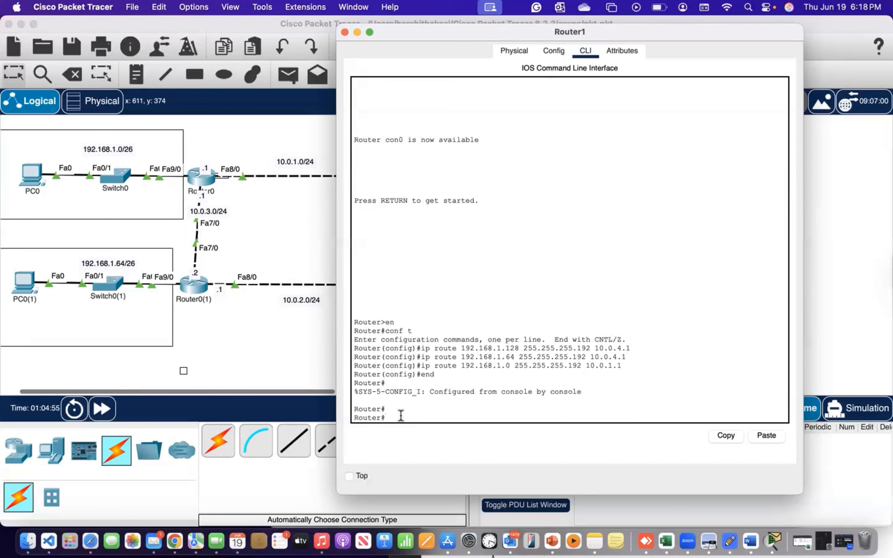
Step: Display Router1's complete running configuration and check its interface addresses and static route entries
scroll(401, 415, "down", 1)
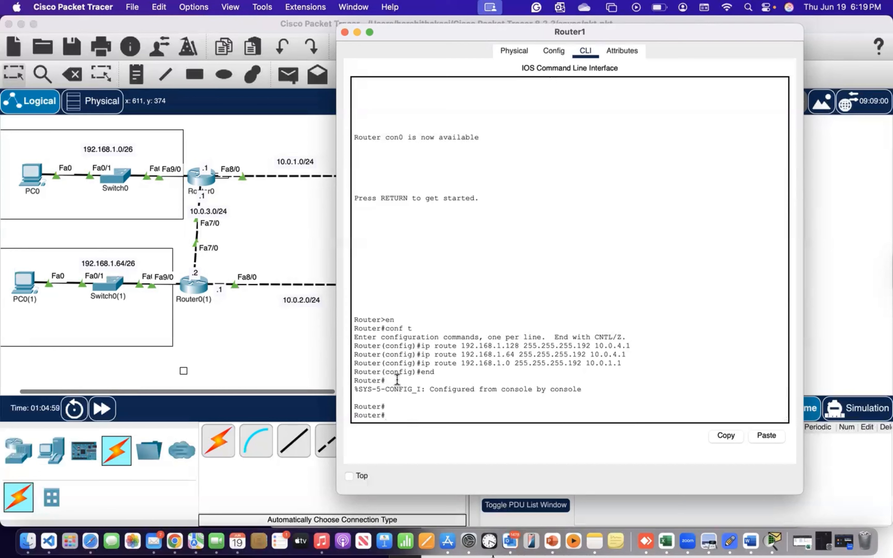
type("h runn")
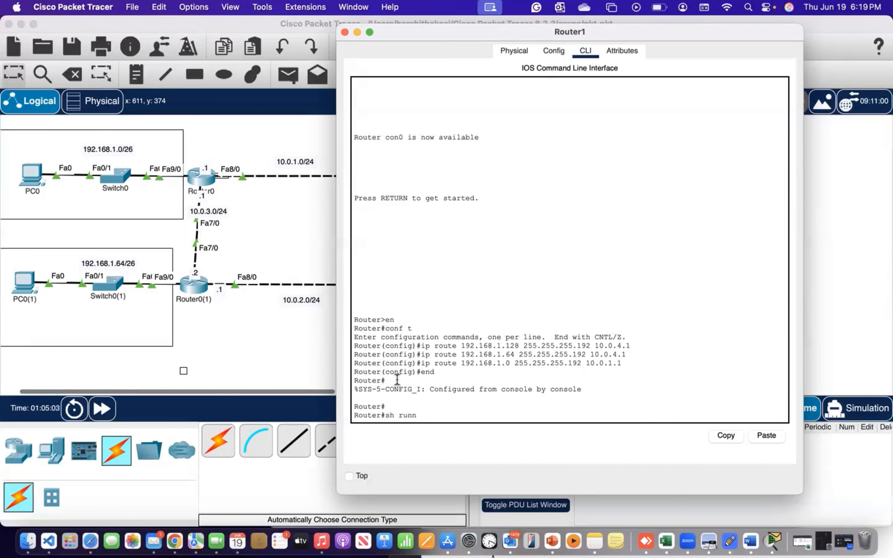
type("ing-config")
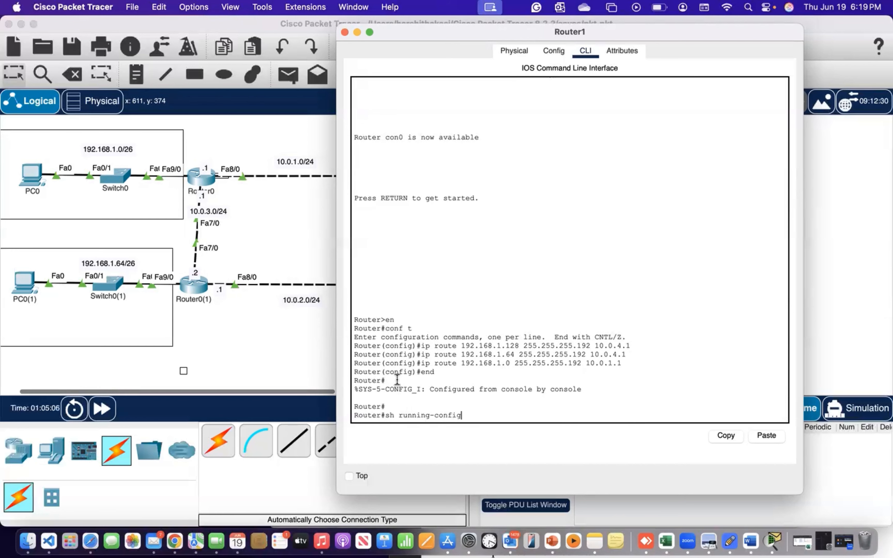
key("Return")
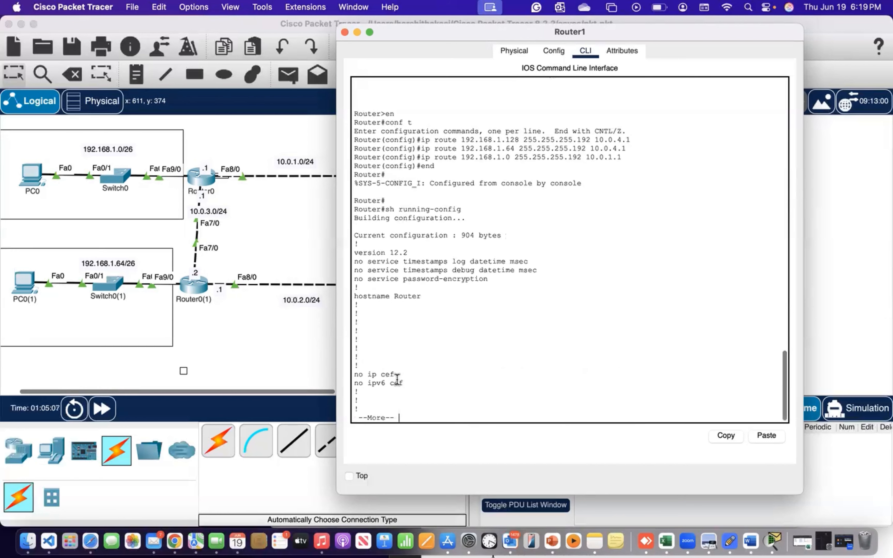
key("space")
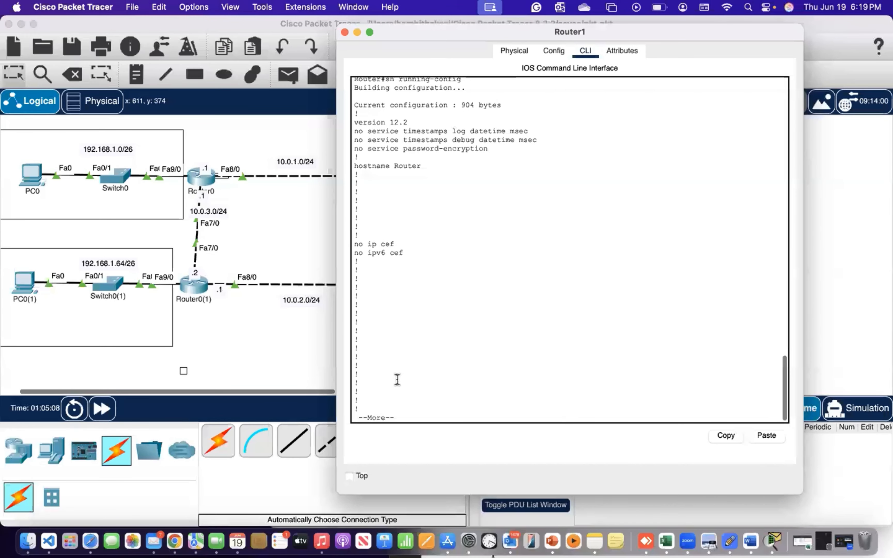
key("space")
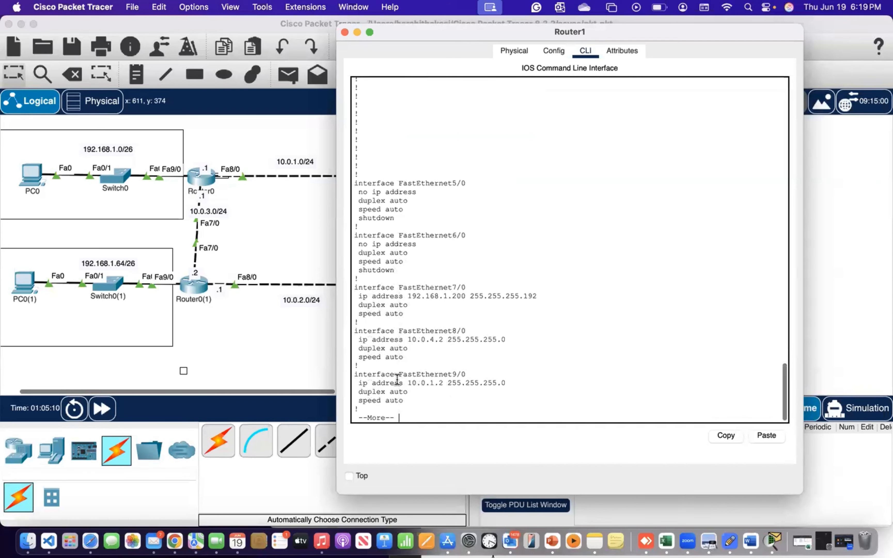
key("Return")
key("Return")
key("Return")
key("Return")
key("Return")
key("Return")
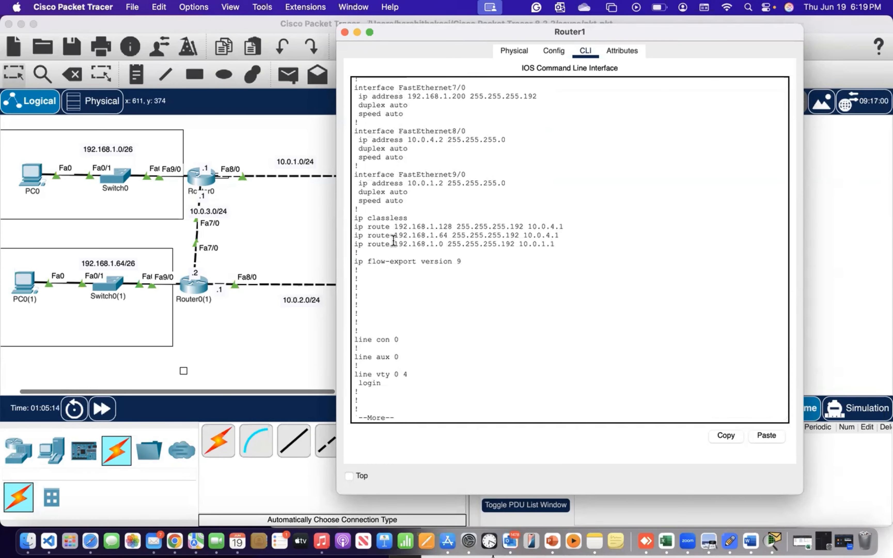
left_click_drag(354, 226, 440, 235)
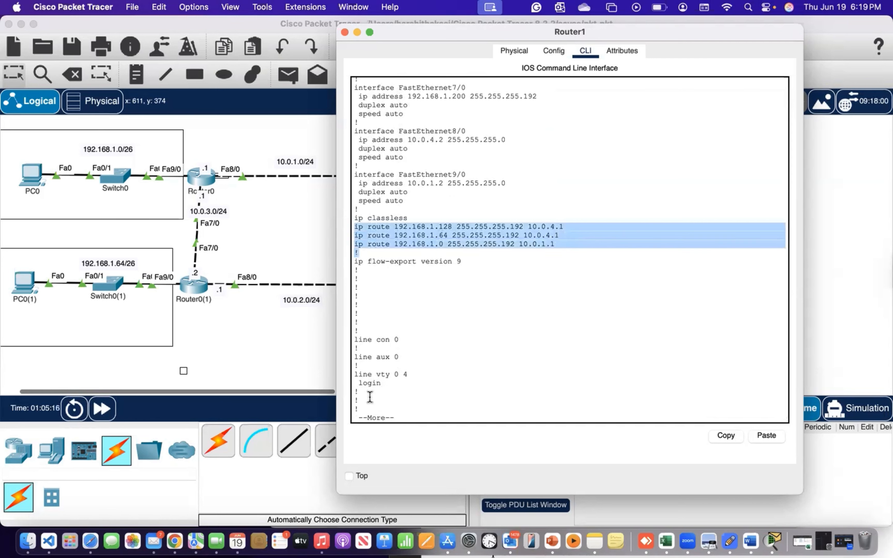
left_click(397, 410)
key("space")
key("Return")
key("Return")
key("Return")
key("Return")
key("Return")
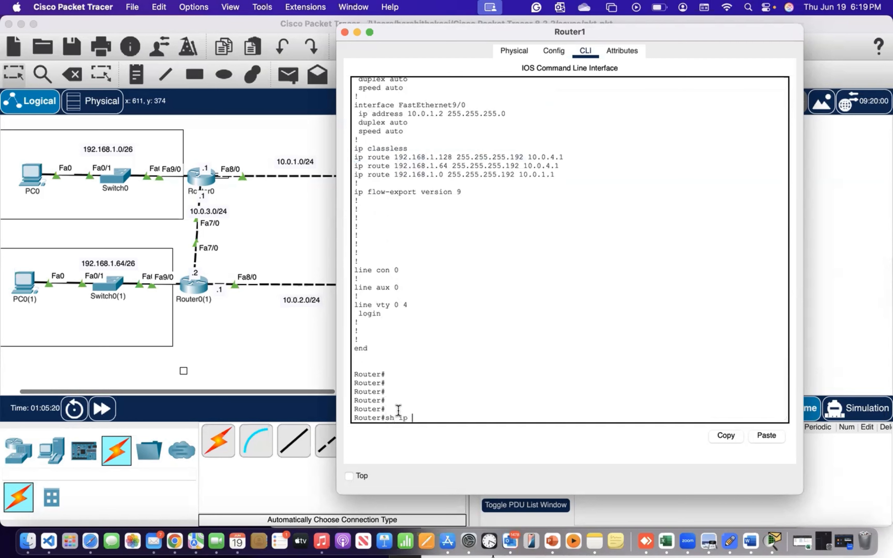
Step: Display Router1's IP routing table and check the static routes to the remote networks
type("sh ip route")
key("Return")
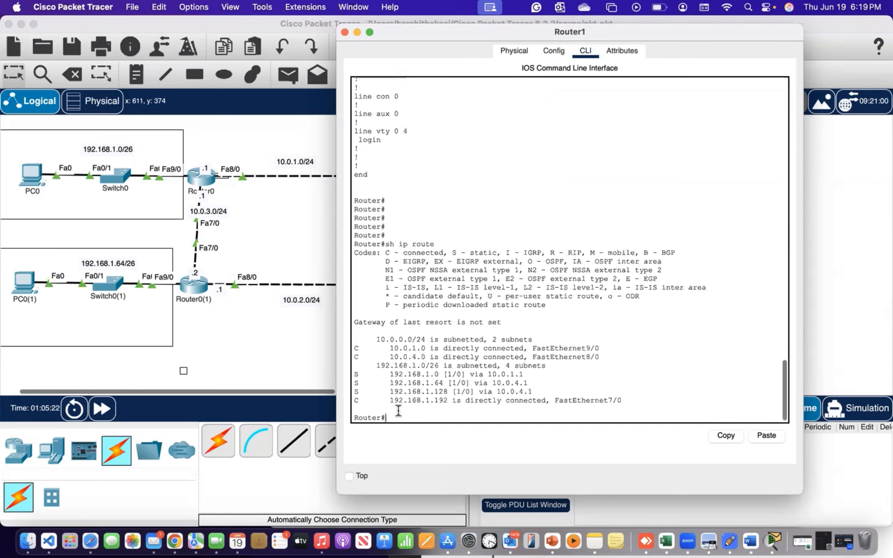
key("Return")
key("Return")
key("Return")
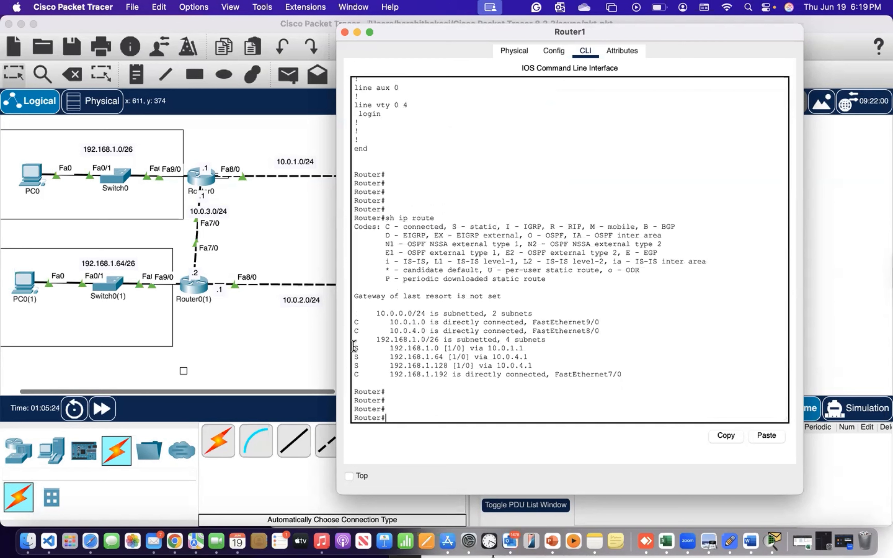
left_click_drag(353, 346, 554, 368)
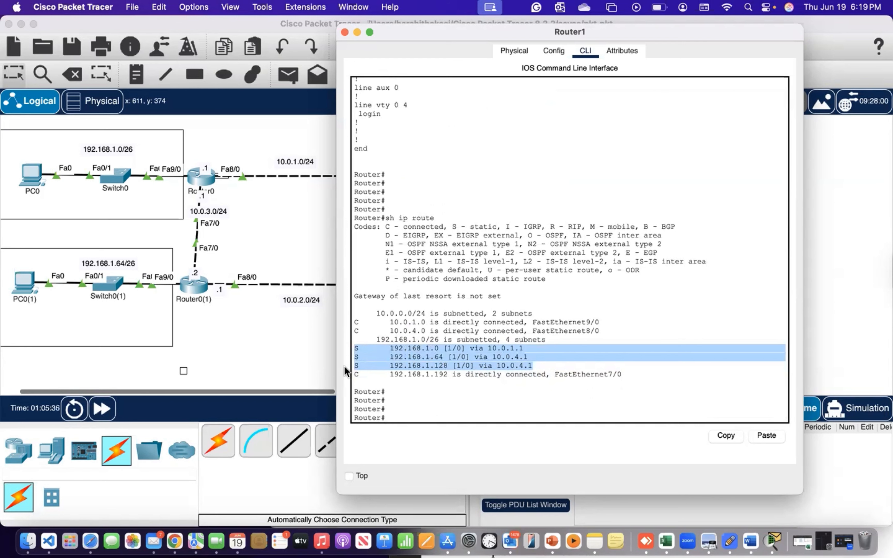
Step: Return to the topology and test connectivity with simple PDUs from PC0 to PC1 and from PC0(1) to PC2
left_click(310, 370)
scroll(281, 221, "left", 2)
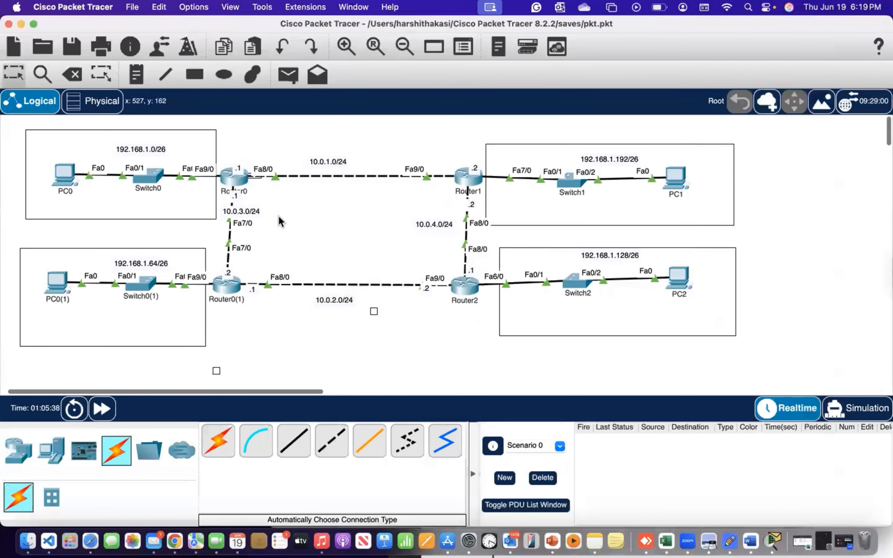
mouse_move(240, 185)
left_click(289, 84)
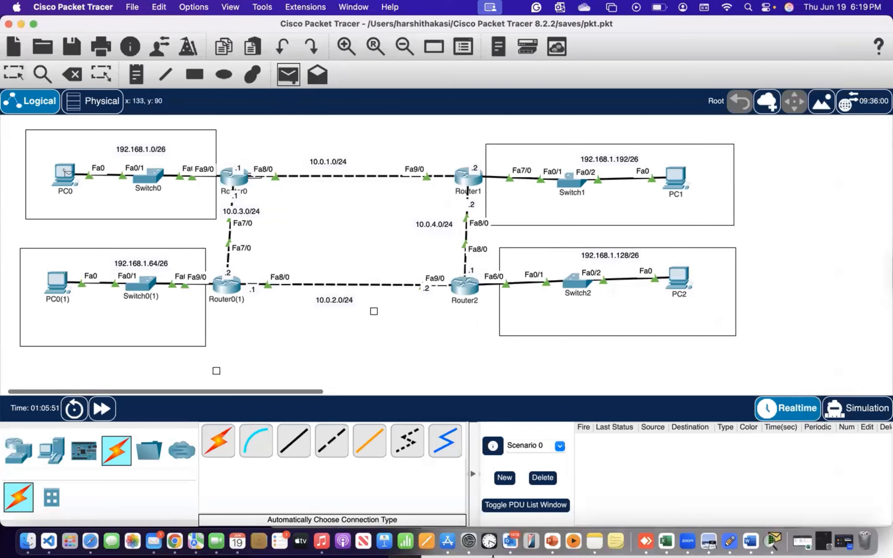
left_click(67, 174)
left_click(677, 178)
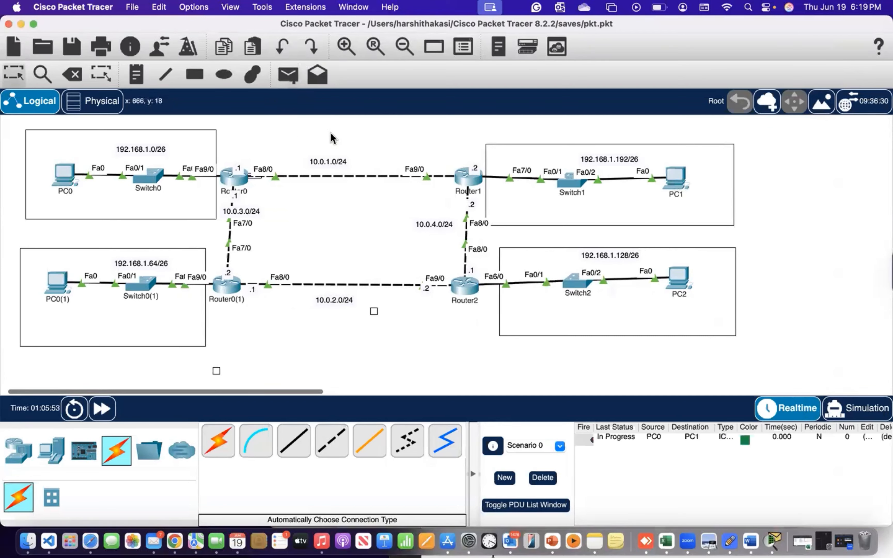
left_click(288, 76)
left_click(57, 281)
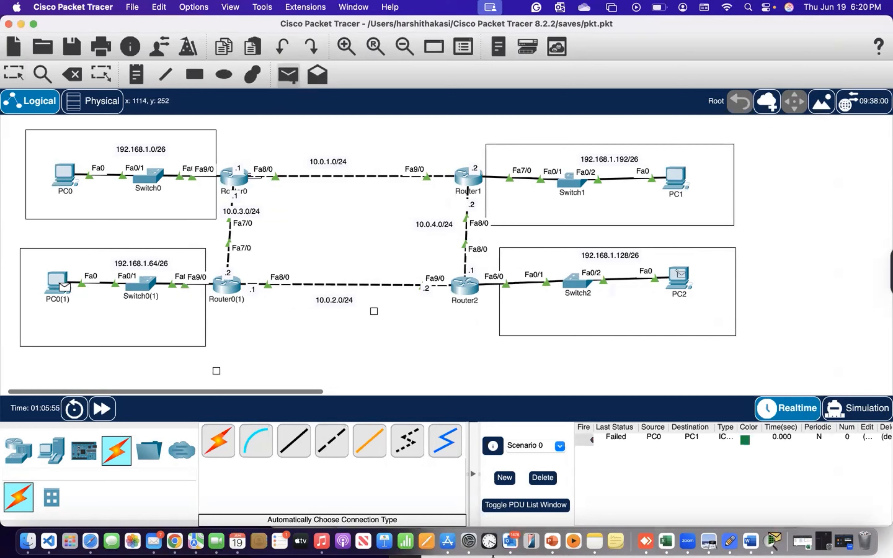
left_click(679, 276)
Step: Send further simple PDUs from PC0(1) to PC1 and from PC0 to PC0(1)
left_click(293, 75)
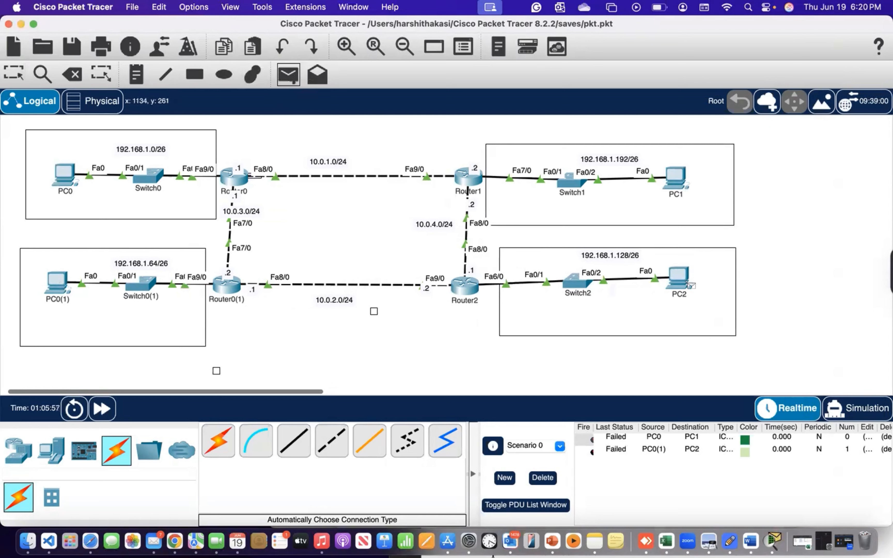
left_click(289, 75)
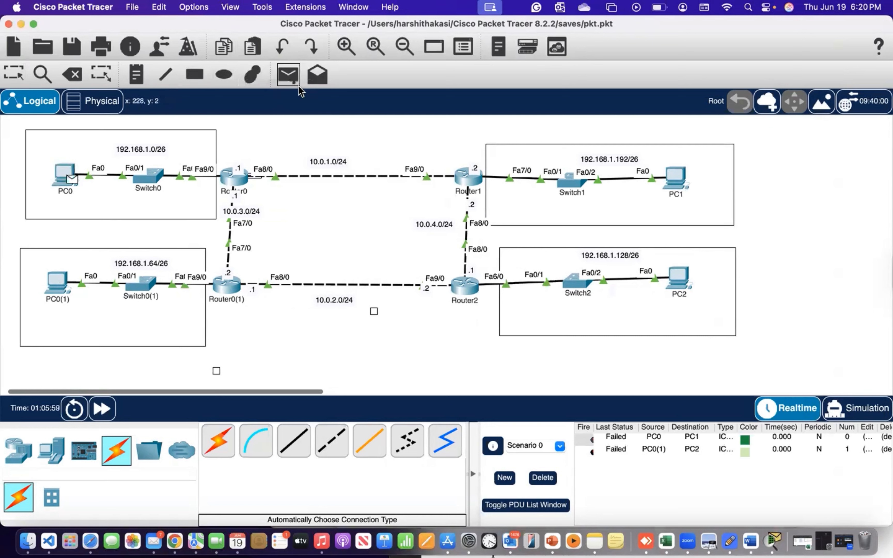
left_click(65, 173)
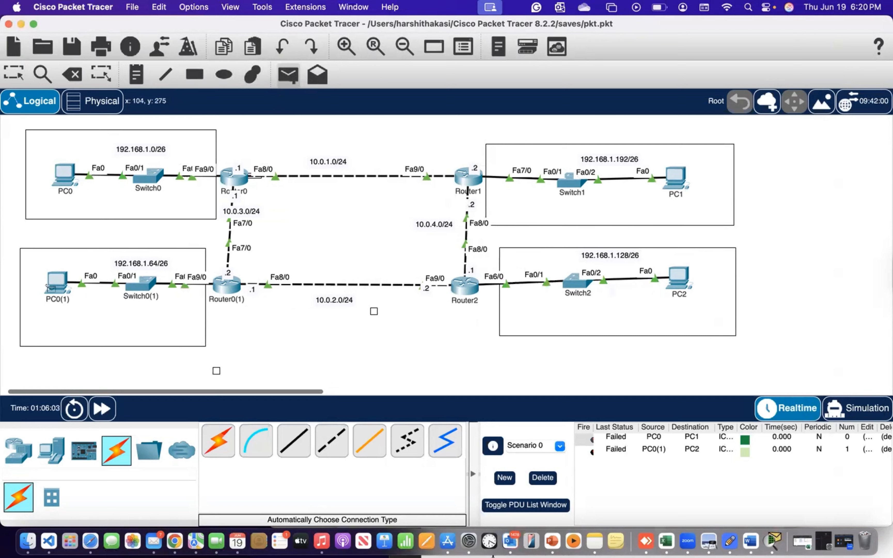
left_click(49, 284)
left_click(676, 177)
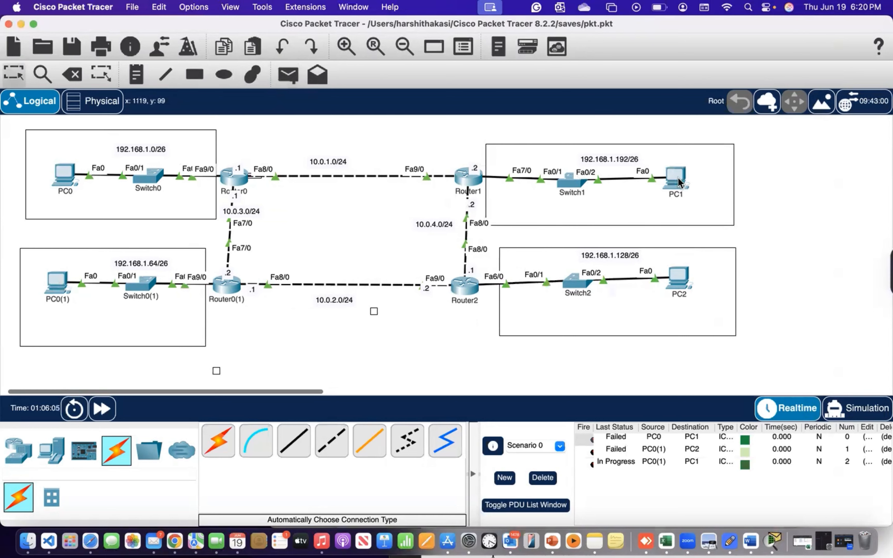
left_click(288, 75)
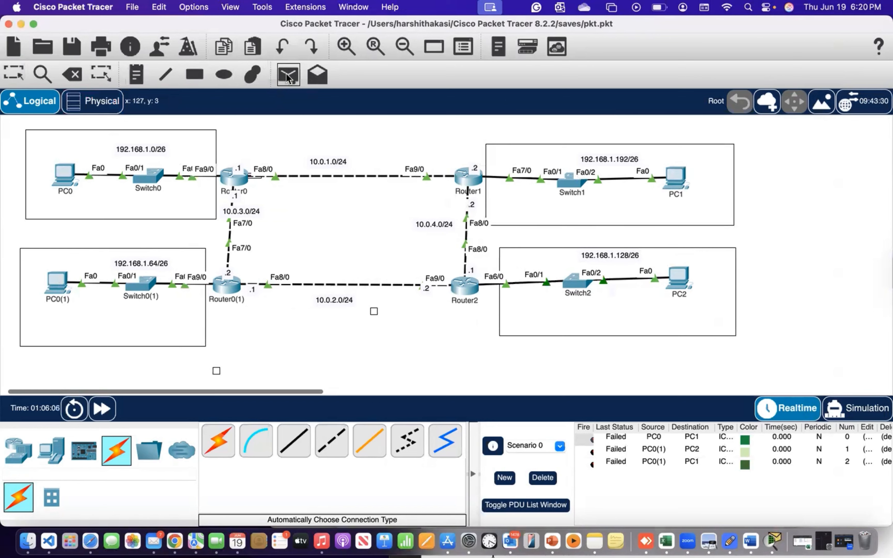
left_click(66, 176)
left_click(57, 277)
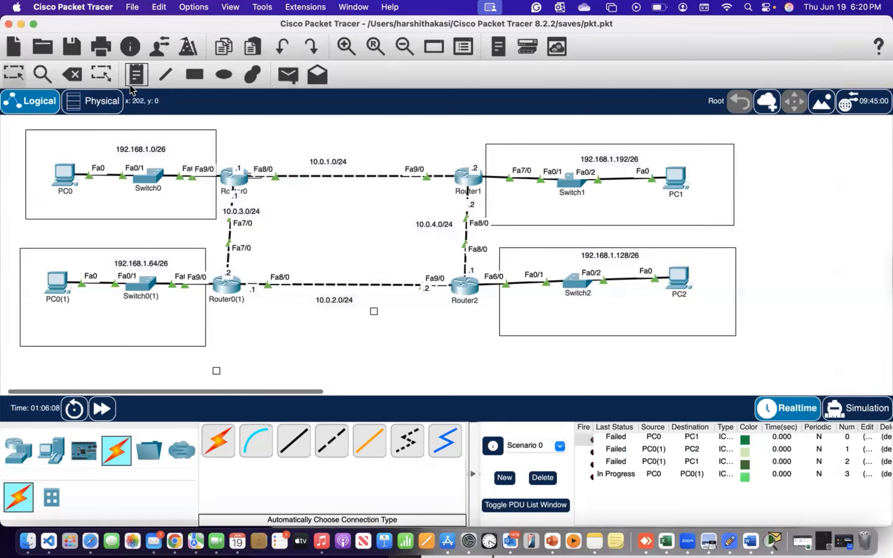
Step: Send simple PDUs from PC0(1) to PC1 and from PC2 to PC0
left_click(288, 75)
left_click(58, 283)
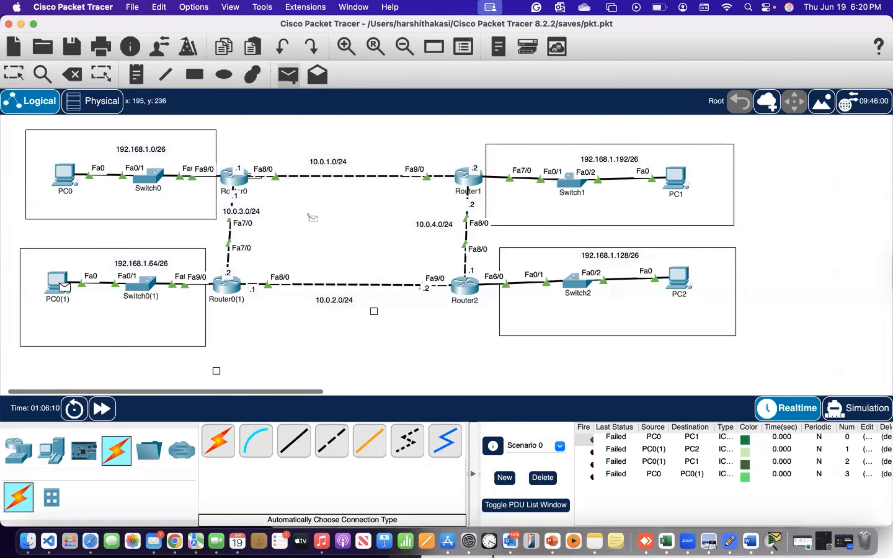
left_click(678, 176)
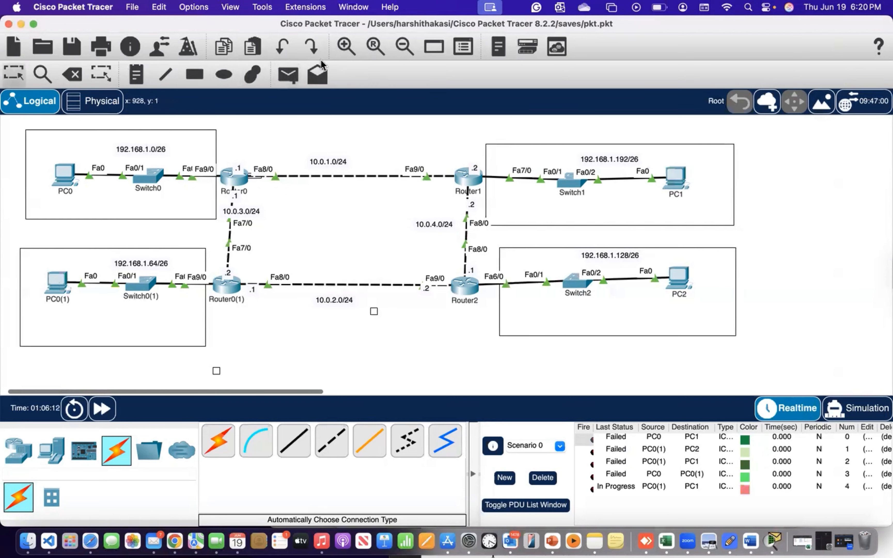
left_click(680, 281)
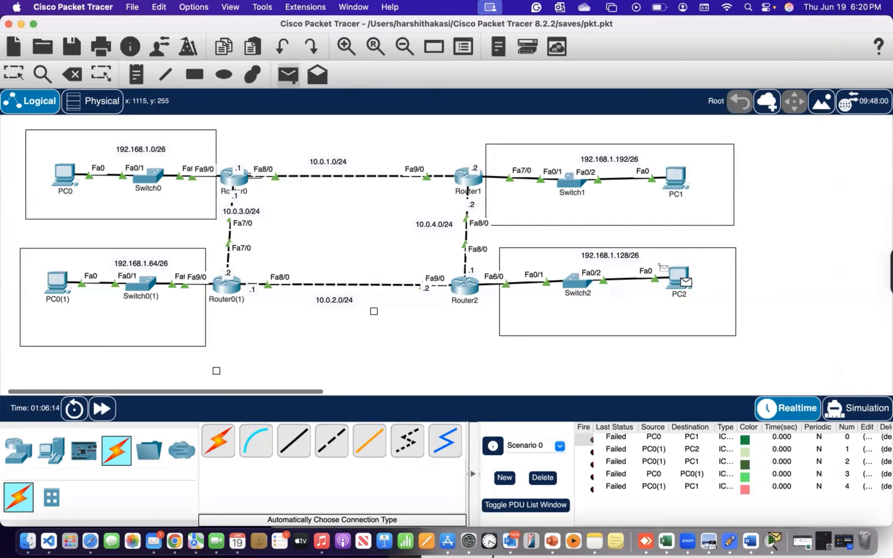
left_click(70, 178)
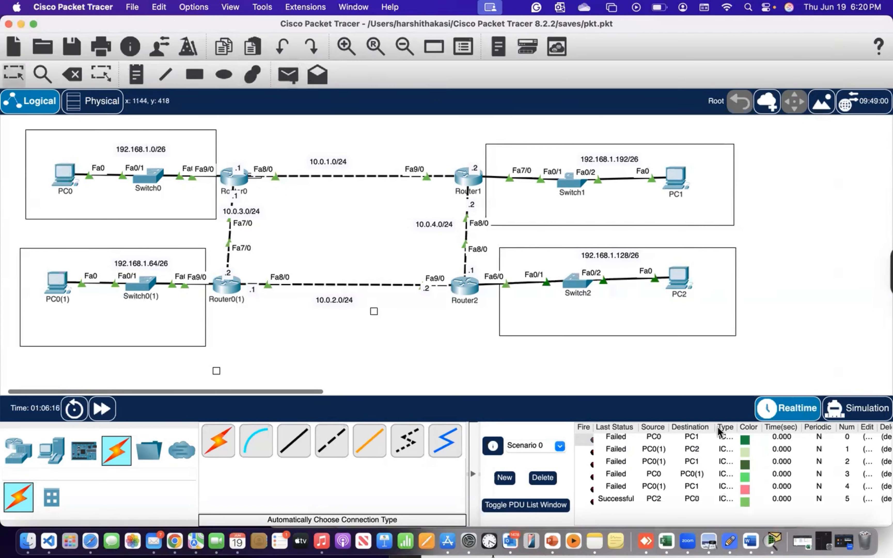
Step: Switch to simulation mode and play the captured PDU exchange between the PCs across the topology
left_click(853, 416)
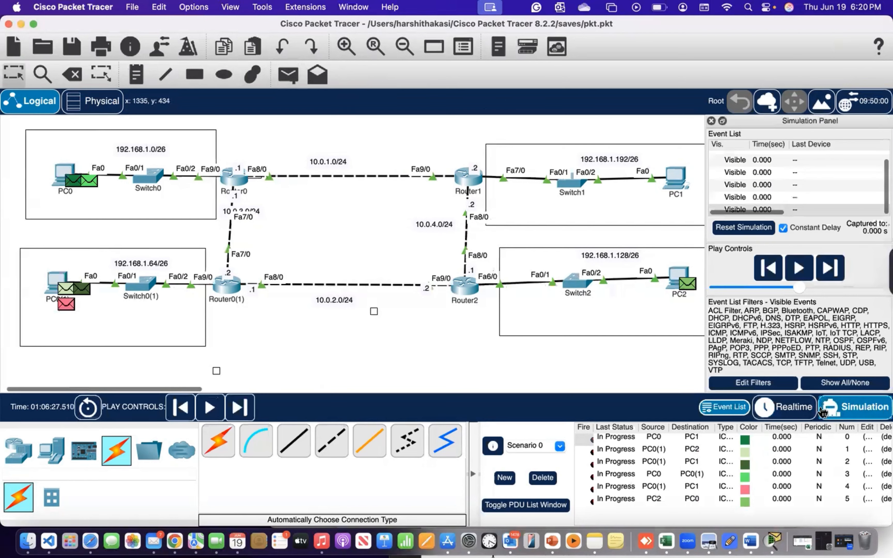
left_click(798, 272)
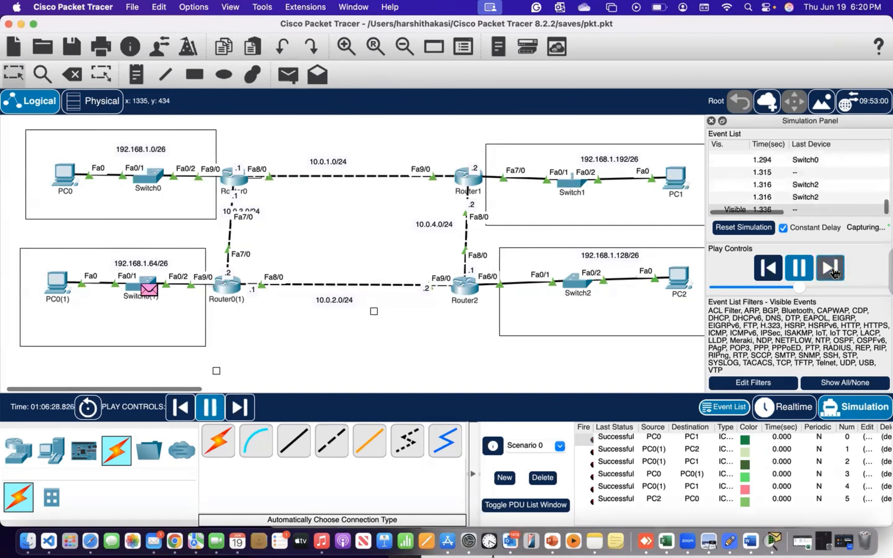
scroll(489, 349, "left", 2)
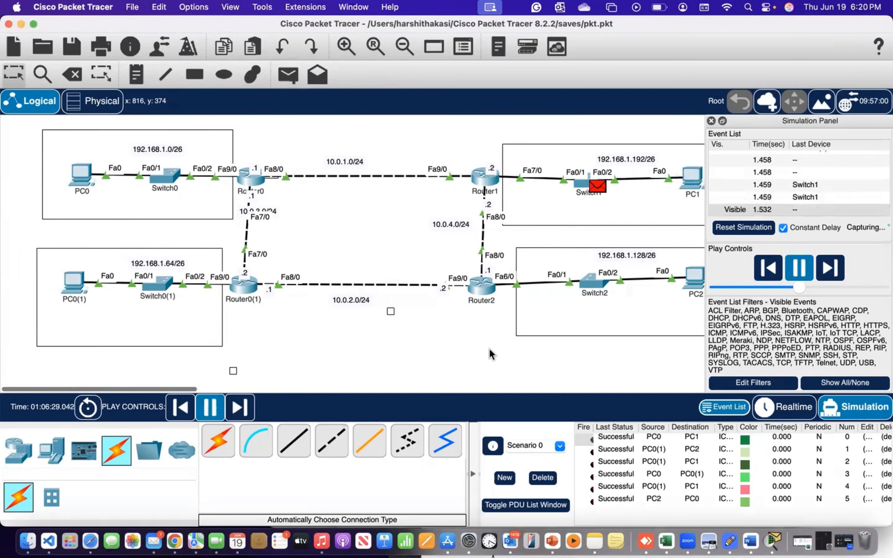
scroll(489, 348, "right", 5)
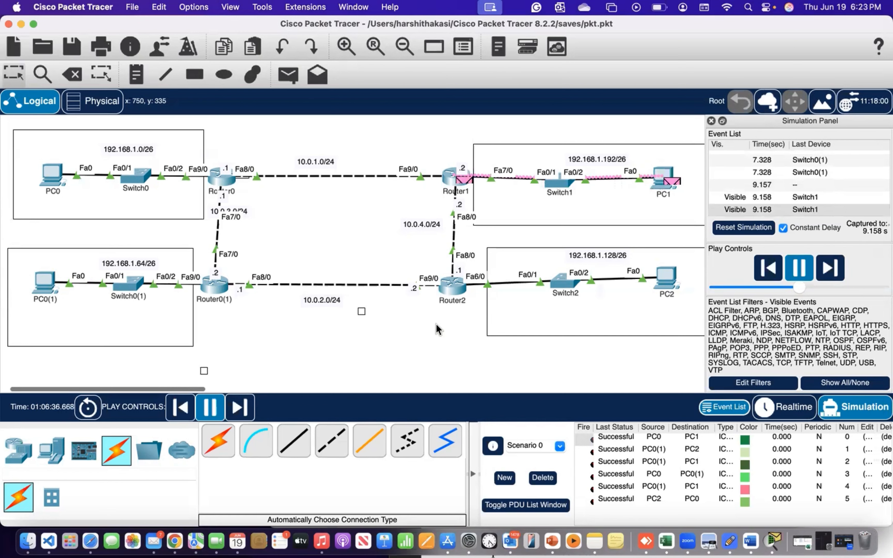
Step: Open Router0's command line and enter OSPF configuration with process ID 1 (router ospf 1)
left_click(221, 177)
scroll(535, 309, "down", 1)
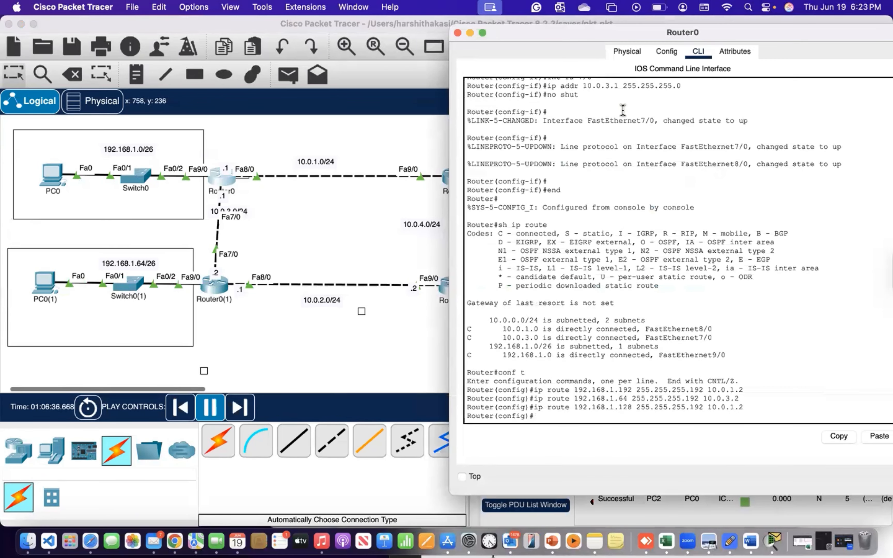
left_click_drag(660, 38, 570, 39)
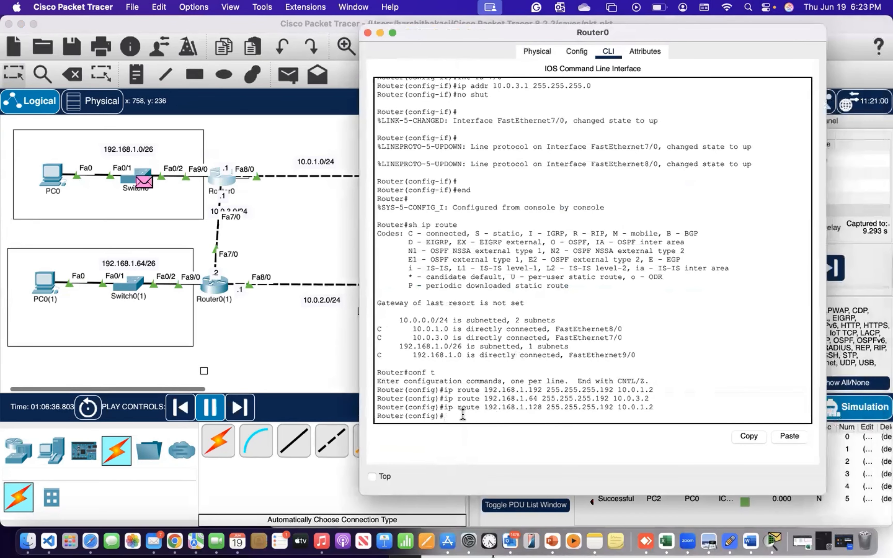
scroll(299, 331, "right", 3)
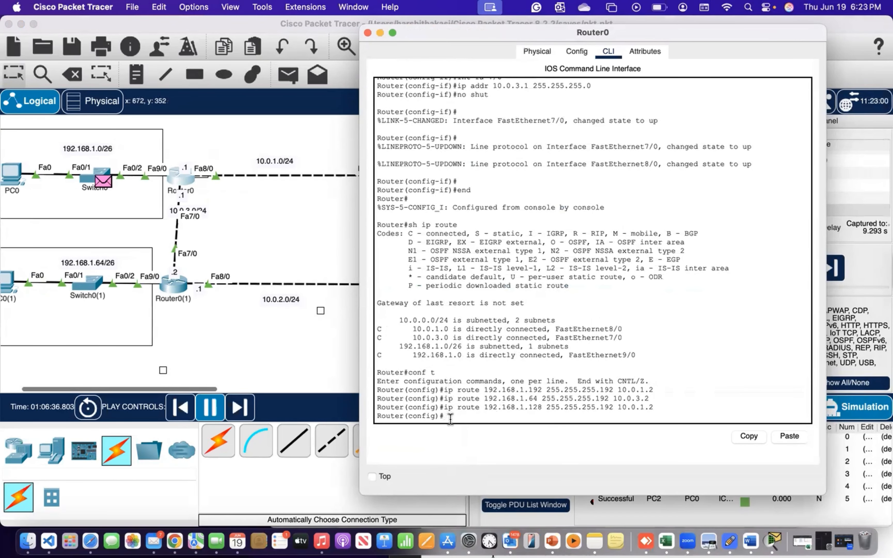
type("router")
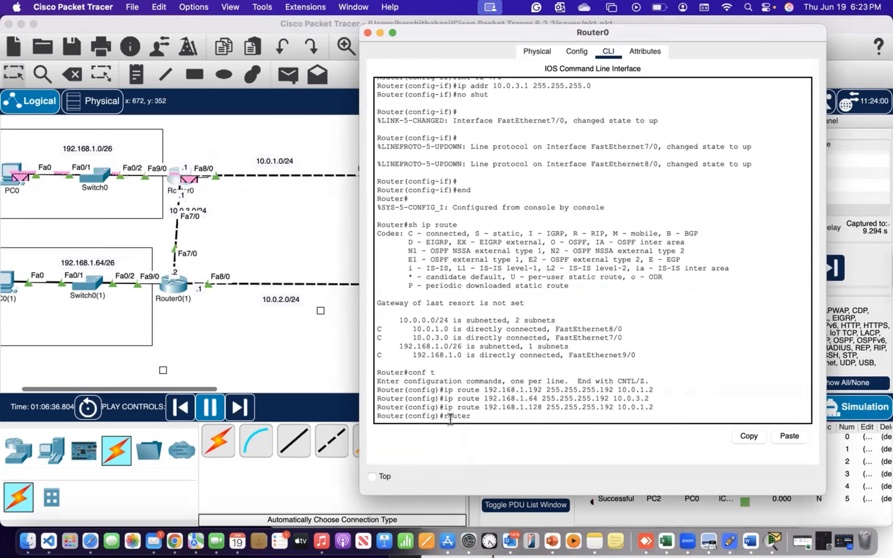
type(" ospf")
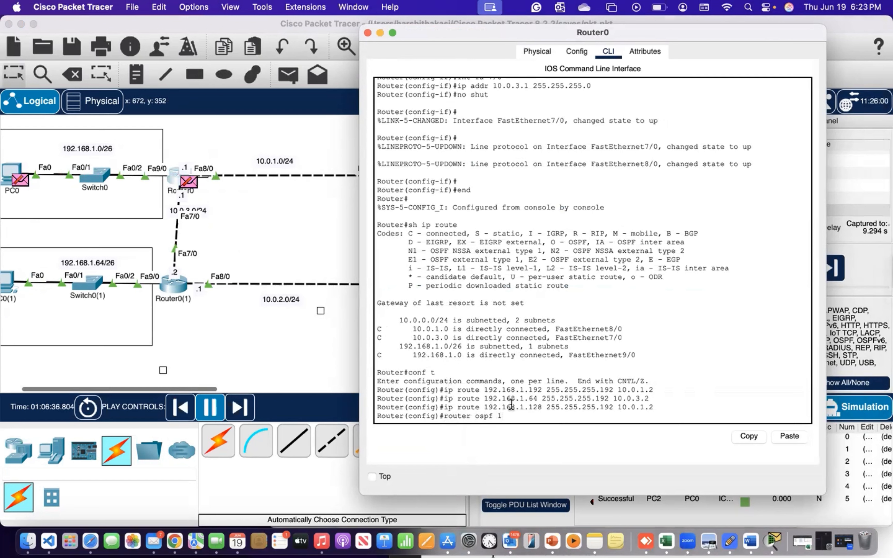
type(" 1")
key("Return")
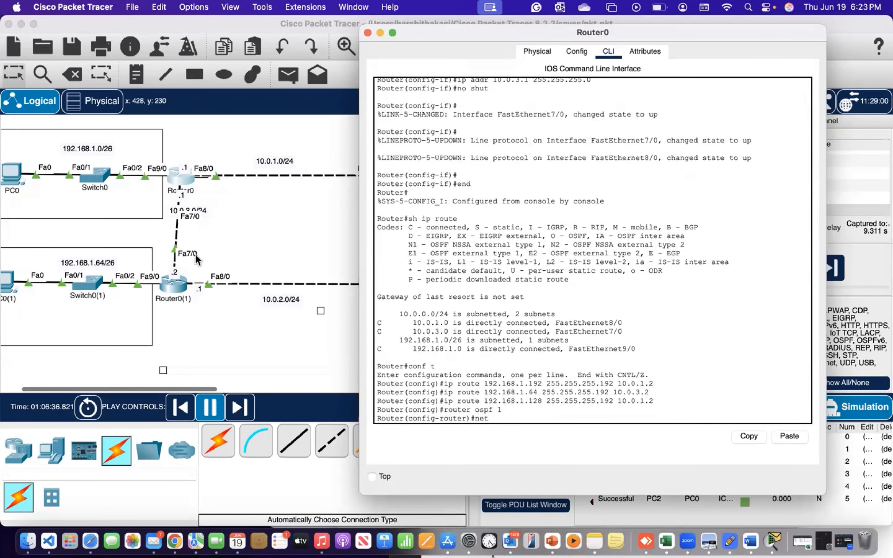
Step: Advertise Router0's LAN network 192.168.1.0 with wildcard 0.0.0.63 in OSPF area 0
scroll(199, 260, "left", 3)
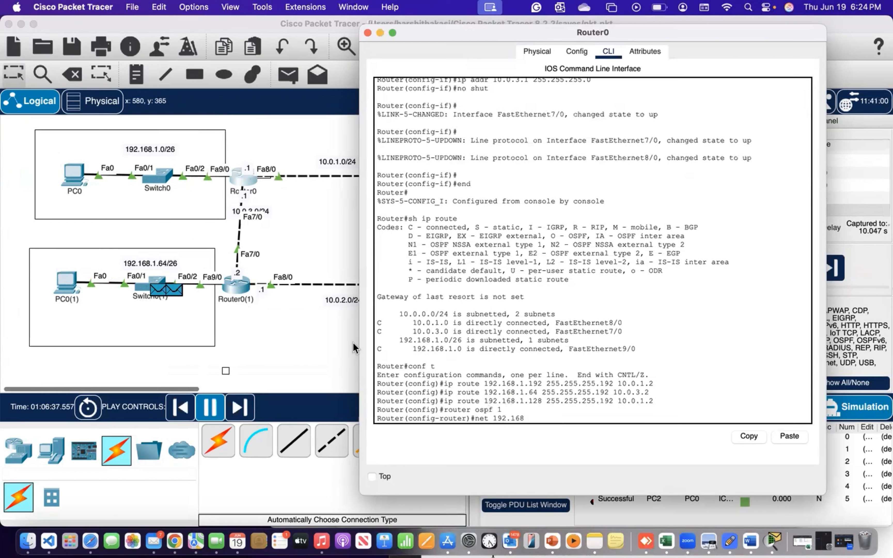
type("1.0 0.0.")
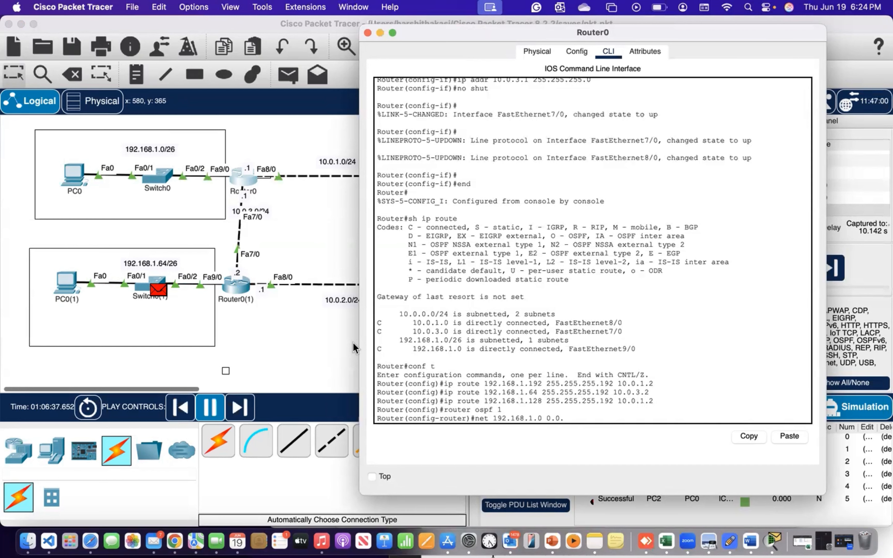
type("0.63")
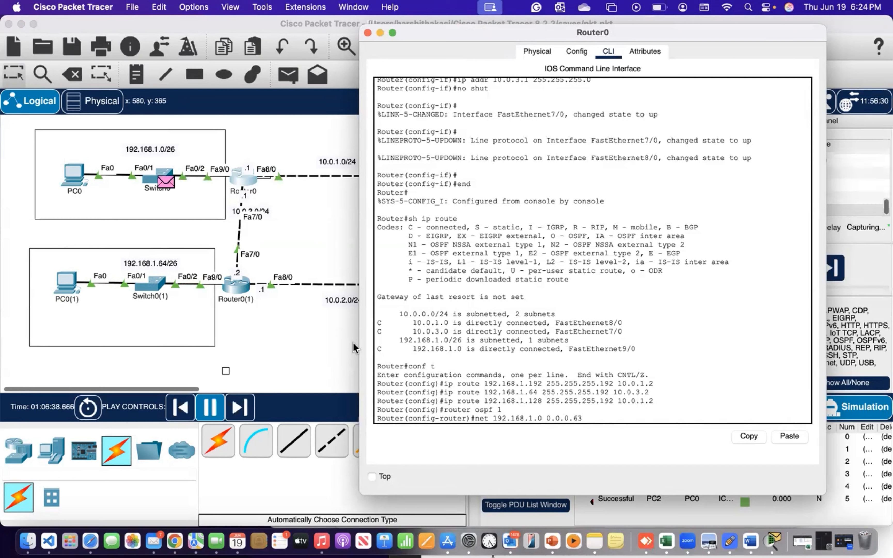
type("area")
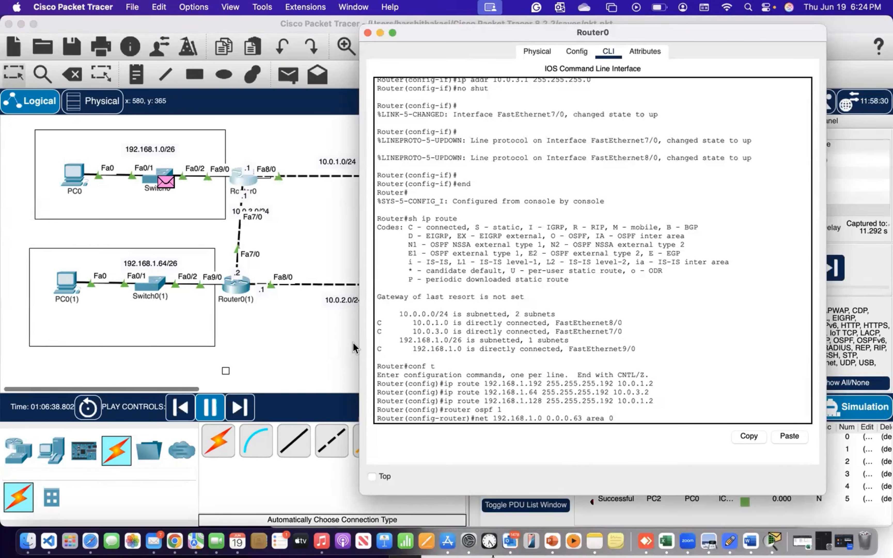
type(" 0")
key("Return")
Step: Reuse the previous network command on Router0 to advertise 10.0.1.0 with wildcard 0.0.0.255 in OSPF area 0
key("Up")
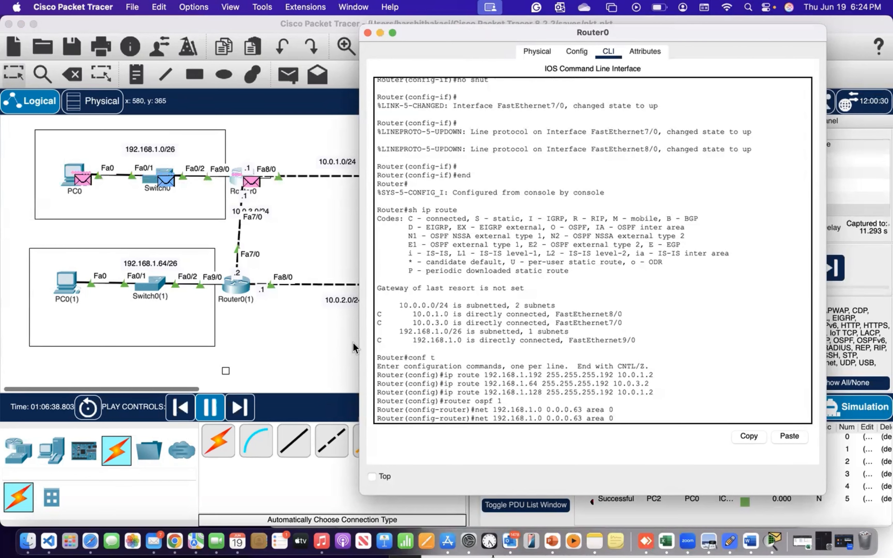
scroll(284, 250, "right", 3)
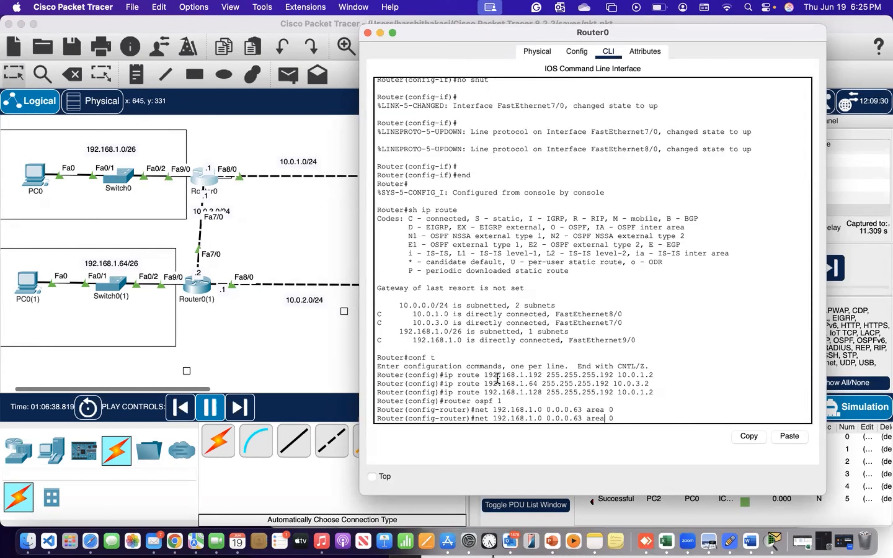
key("Left")
key("Left")
key("Left")
key("Left")
key("BackSpace")
key("BackSpace")
key("BackSpace")
key("BackSpace")
key("BackSpace")
key("BackSpace")
key("BackSpace")
key("BackSpace")
key("BackSpace")
key("BackSpace")
key("BackSpace")
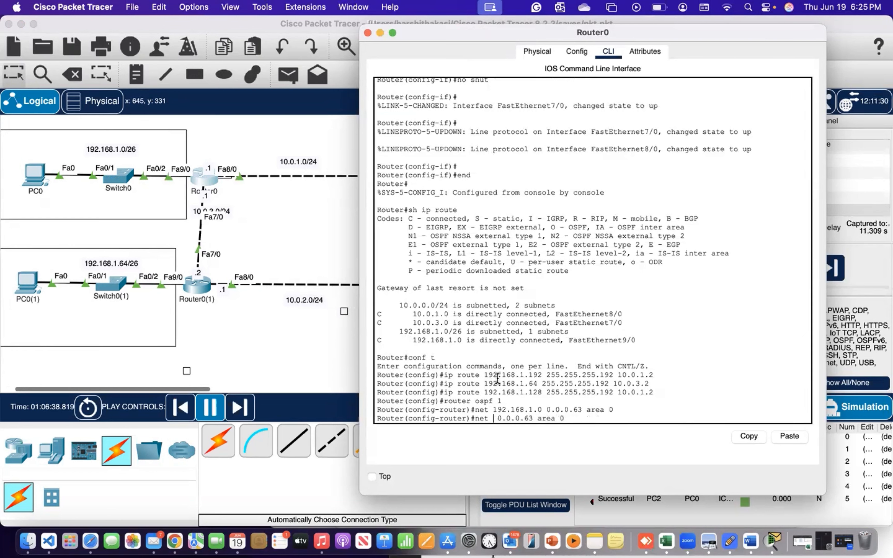
type("10.0.")
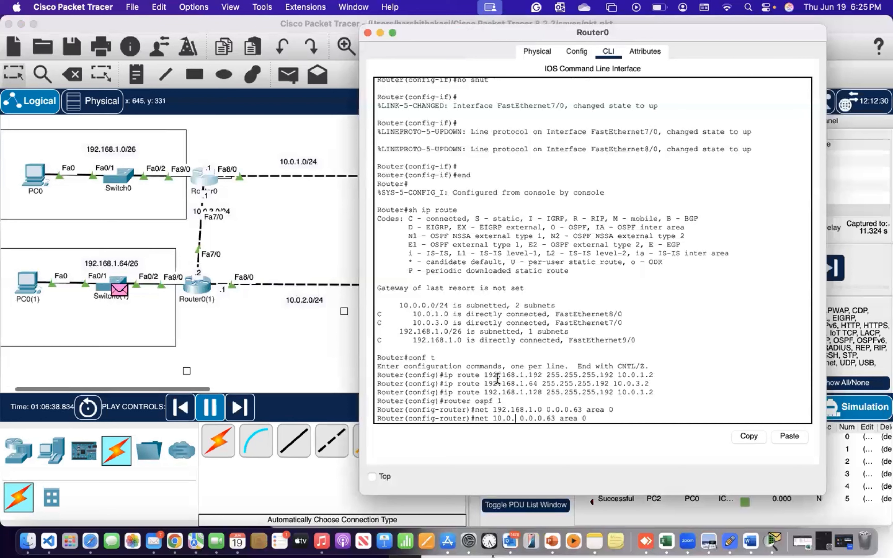
type("1.0")
key("Right")
key("Right")
key("Right")
key("Right")
key("Right")
key("Right")
key("Right")
key("Right")
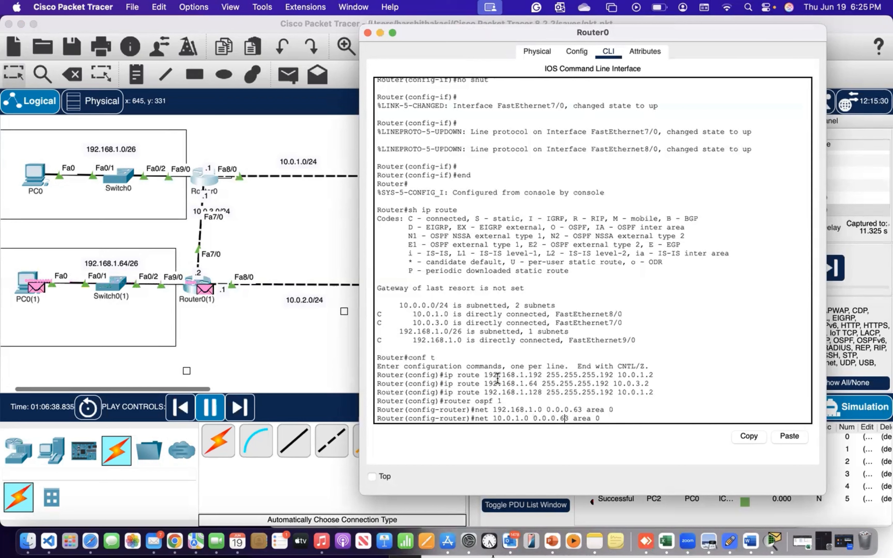
key("Right")
key("BackSpace")
key("BackSpace")
type("255")
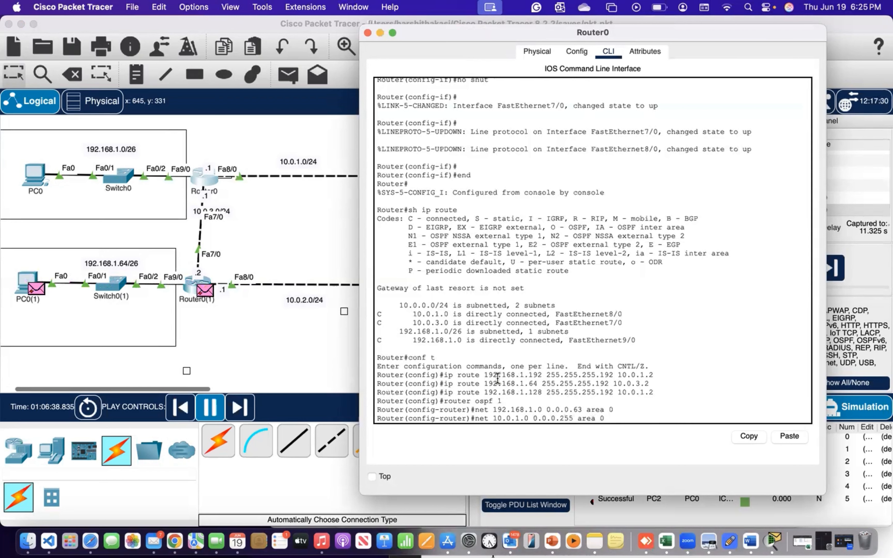
key("Return")
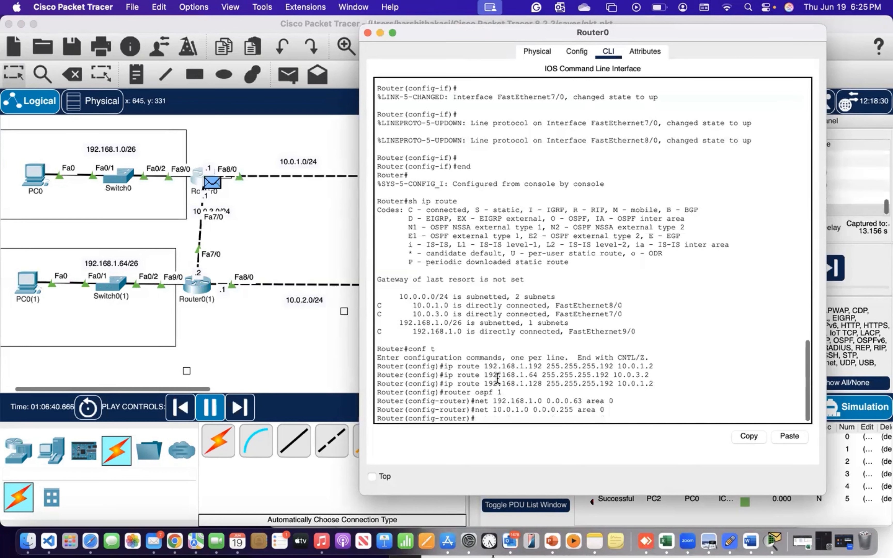
Step: Reuse the last network command on Router0 to advertise 10.0.3.0 with wildcard 0.0.0.255 in OSPF area 0
key("Up")
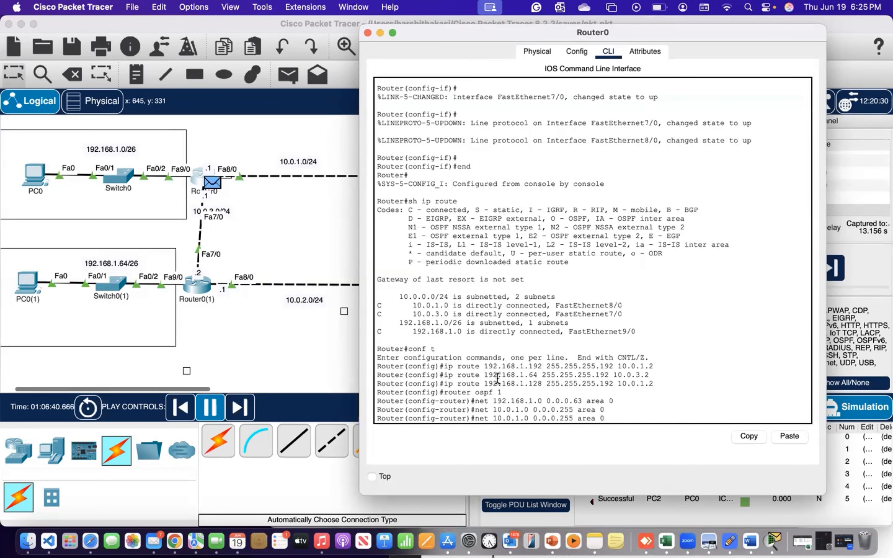
key("Left")
key("Left")
key("Left")
key("Left")
key("Left")
key("Left")
key("Left")
key("Left")
key("Left")
key("Left")
key("Left")
key("Left")
key("Left")
key("Left")
key("Left")
key("Left")
key("Left")
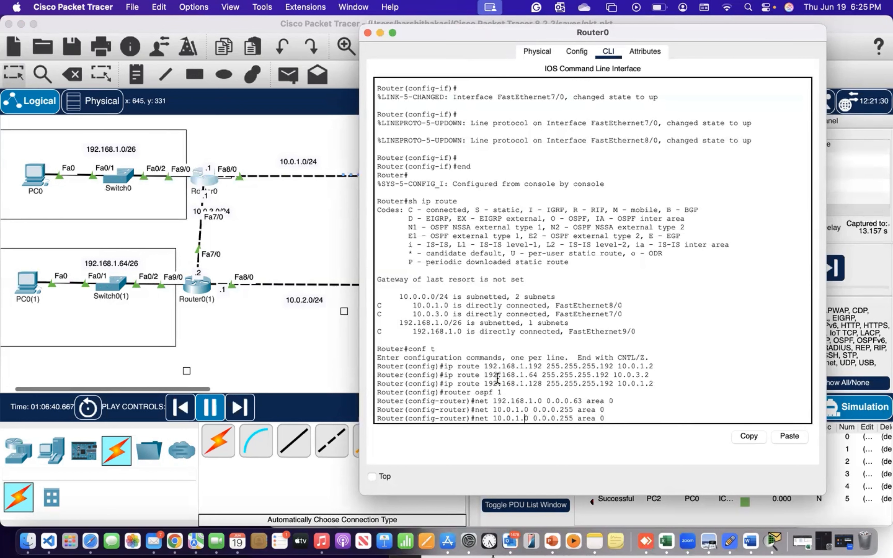
key("BackSpace")
type("3")
key("Return")
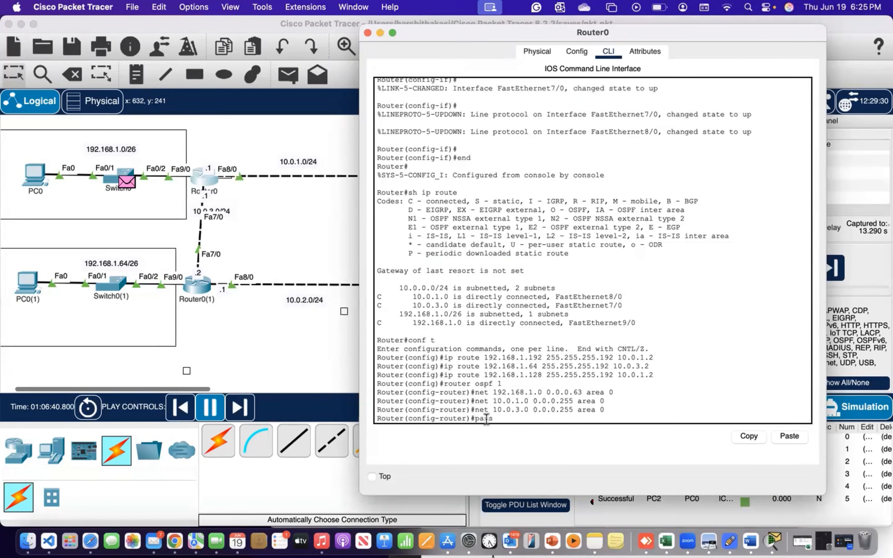
Step: Make Router0's LAN-facing interface fa9/0 an OSPF passive interface
type("sive-inte")
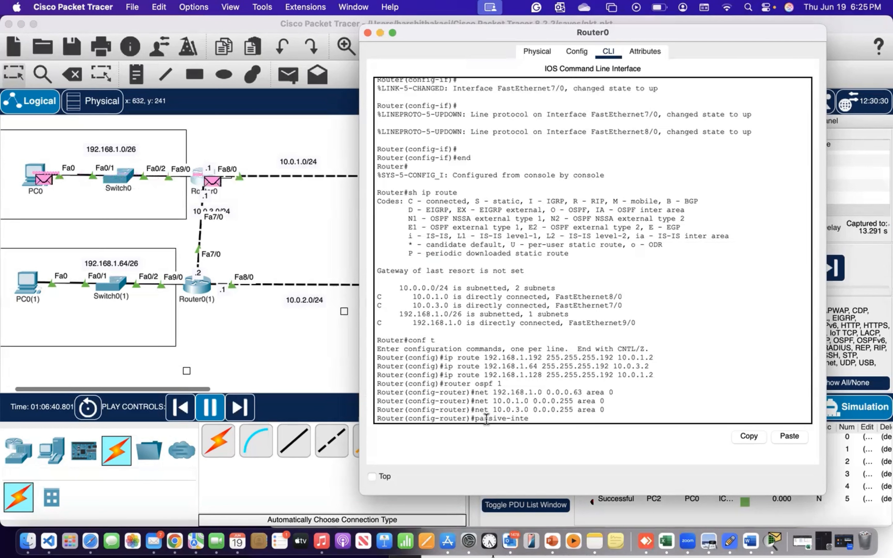
type("rface fa")
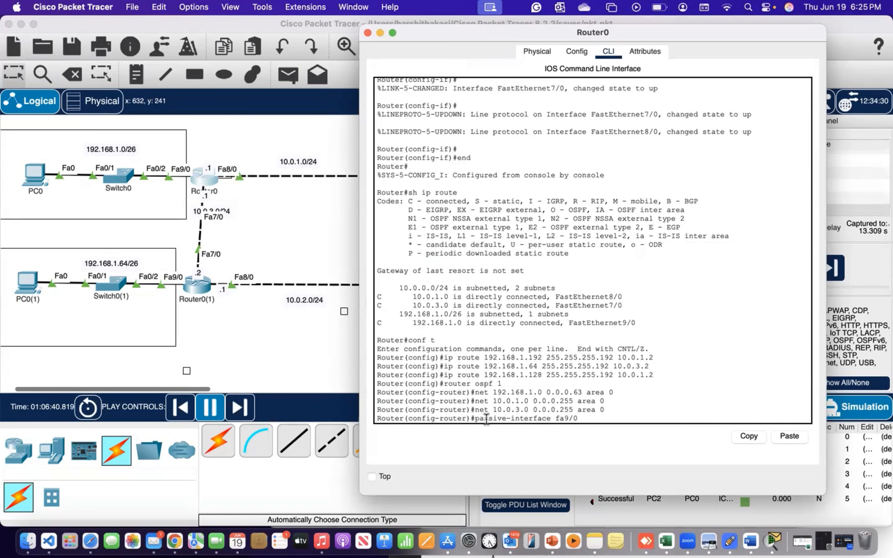
type("9/0")
key("Return")
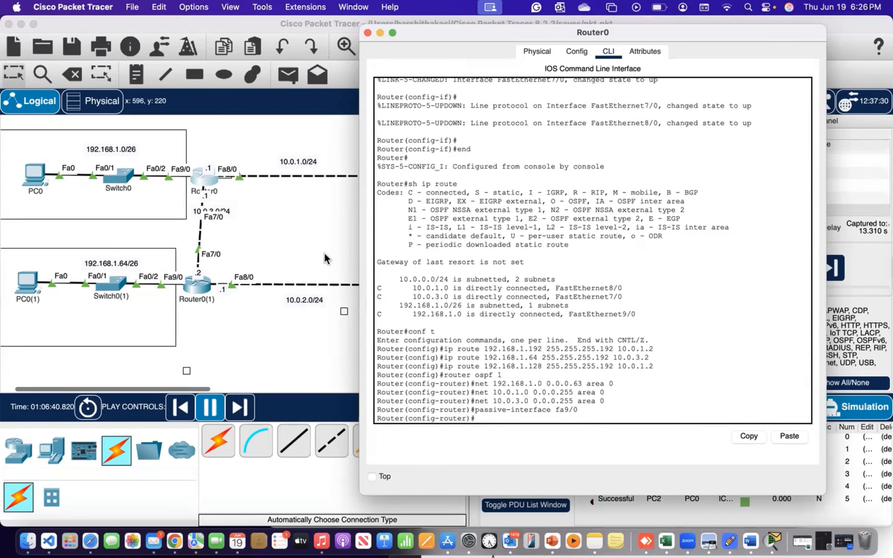
Step: Close Router0's window, open Router0(1)'s command line and enter OSPF configuration with process ID 1
left_click(367, 32)
left_click(198, 284)
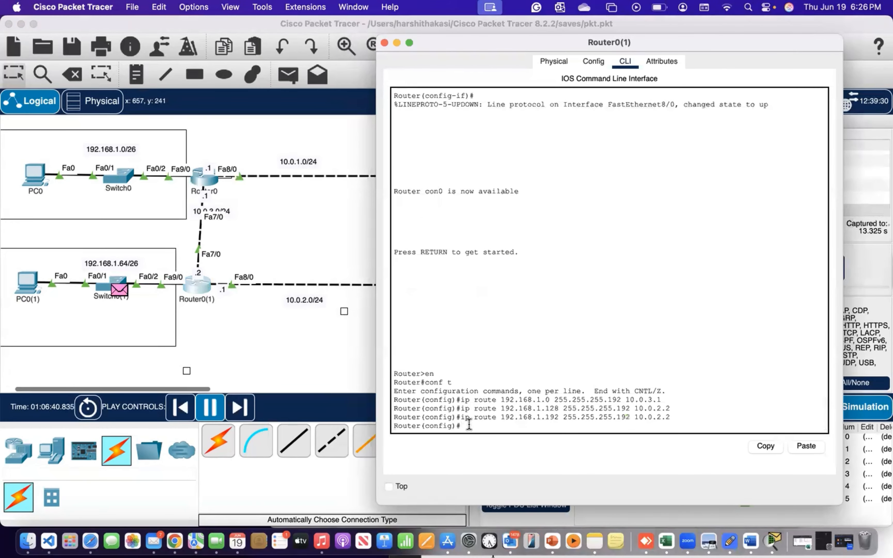
left_click_drag(587, 44, 587, 32)
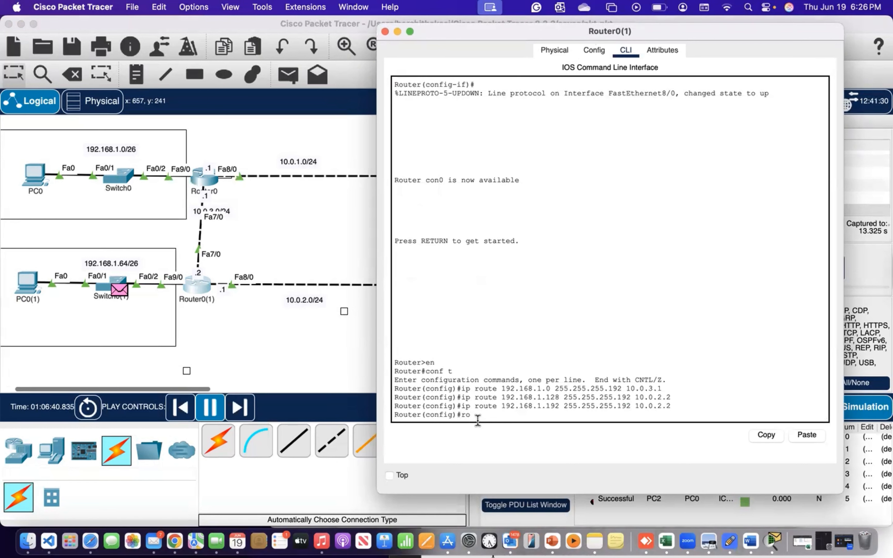
type("uter ospf 1")
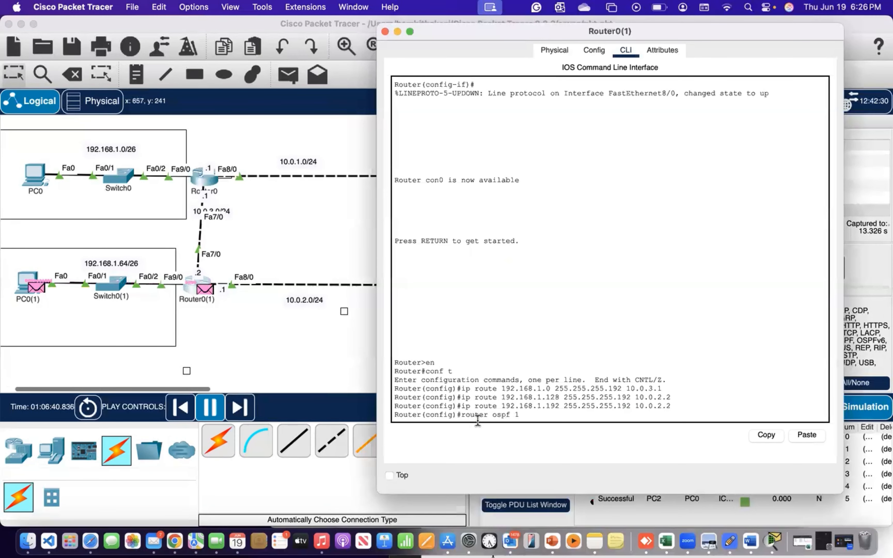
key("Return")
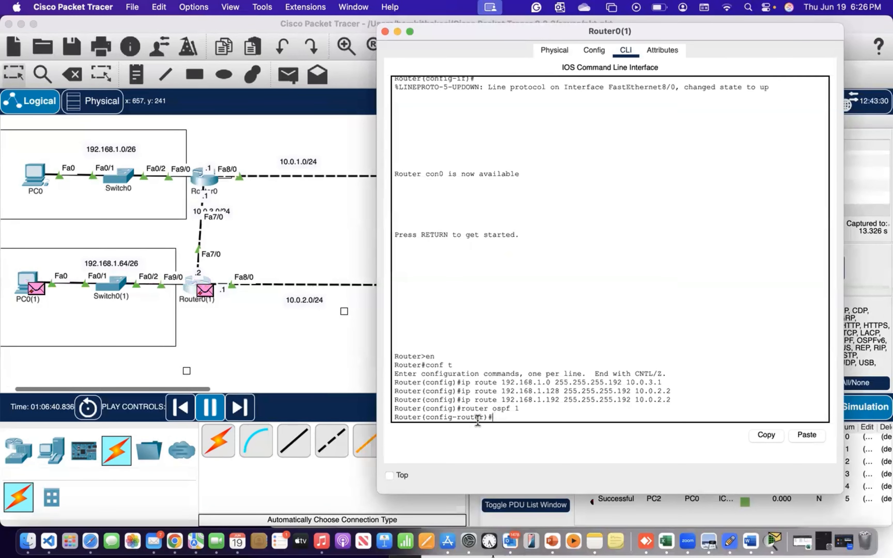
Step: Advertise network 192.168.1.64 with wildcard 0.0.0.63 in OSPF area 0 on Router0(1)
type("net 192.168.")
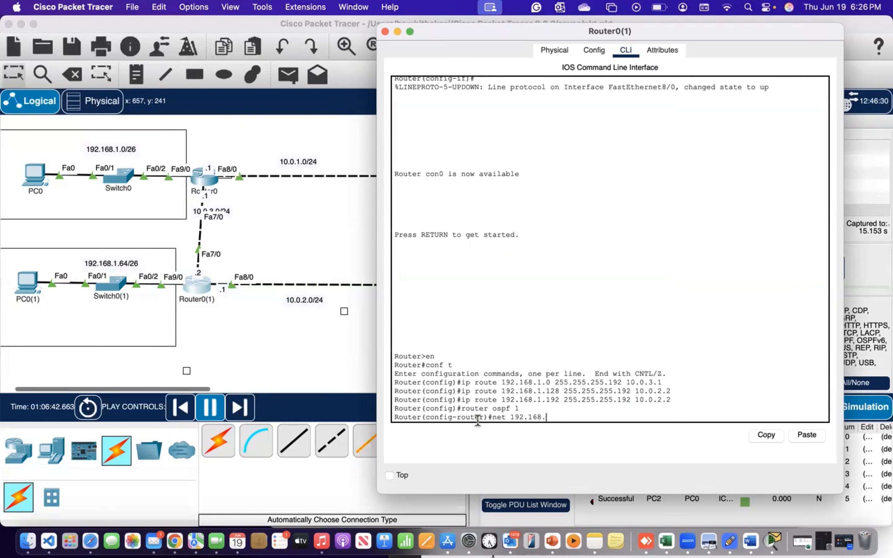
type("1.64 0.0.0.63")
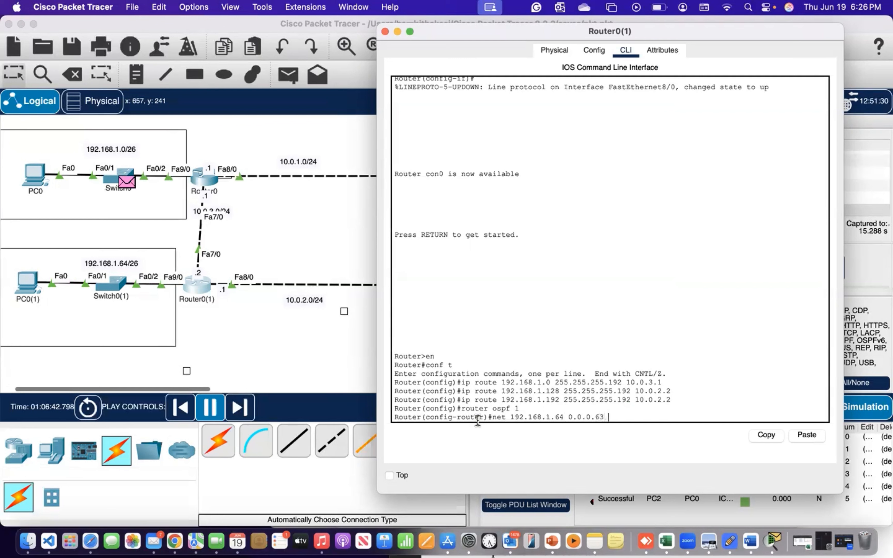
type(" area 0")
key("Return")
Step: Reuse the previous network command on Router0(1) to advertise 10.0.3.0 with wildcard 0.0.0.255 in OSPF area 0
key("Up")
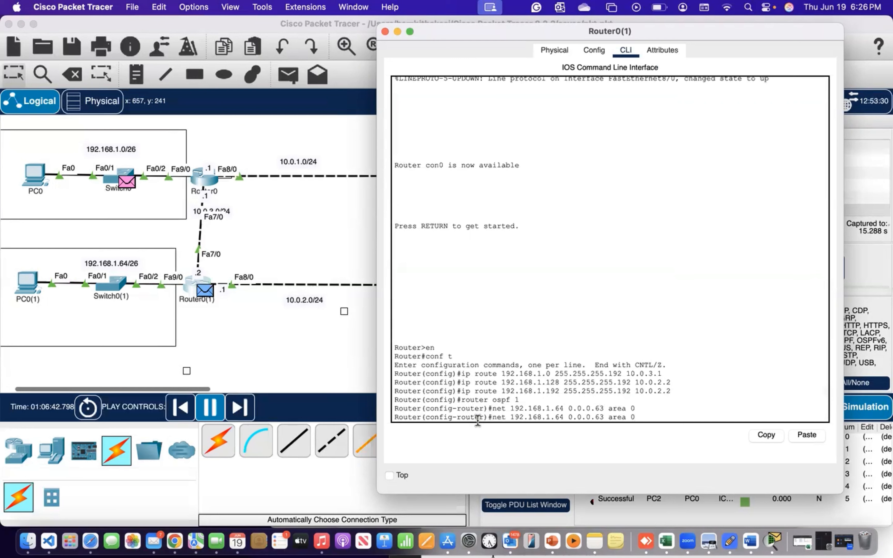
key("Left")
key("Left")
key("Left")
key("Left")
key("Left")
key("Left")
key("Left")
key("Left")
key("Left")
key("Left")
key("Left")
key("Left")
key("Left")
key("Left")
key("Left")
key("Left")
key("Left")
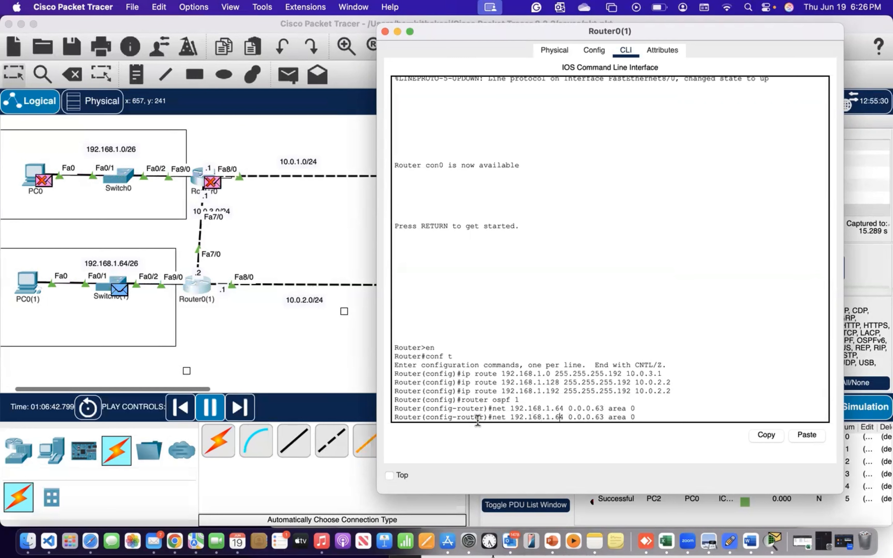
key("BackSpace")
key("BackSpace")
key("BackSpace")
key("BackSpace")
key("BackSpace")
key("BackSpace")
key("BackSpace")
key("BackSpace")
key("BackSpace")
key("BackSpace")
key("BackSpace")
type("0.")
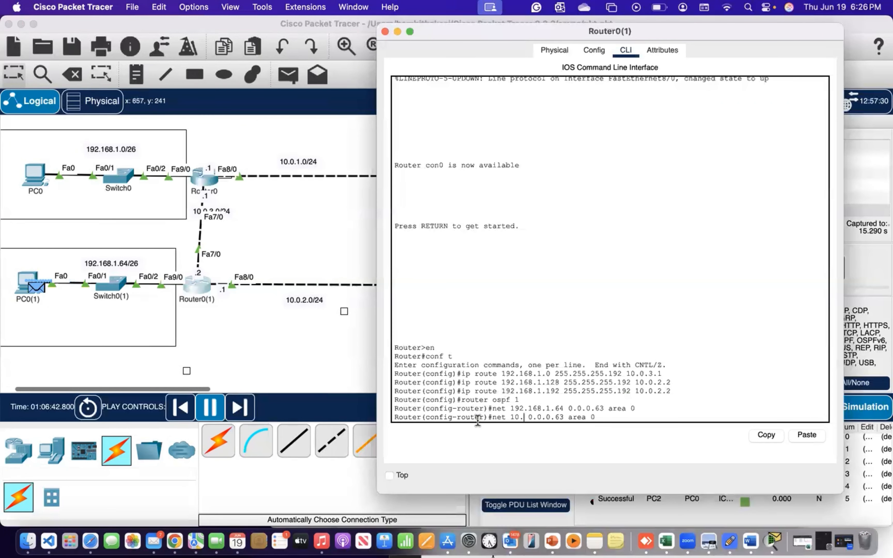
type("0.3.0")
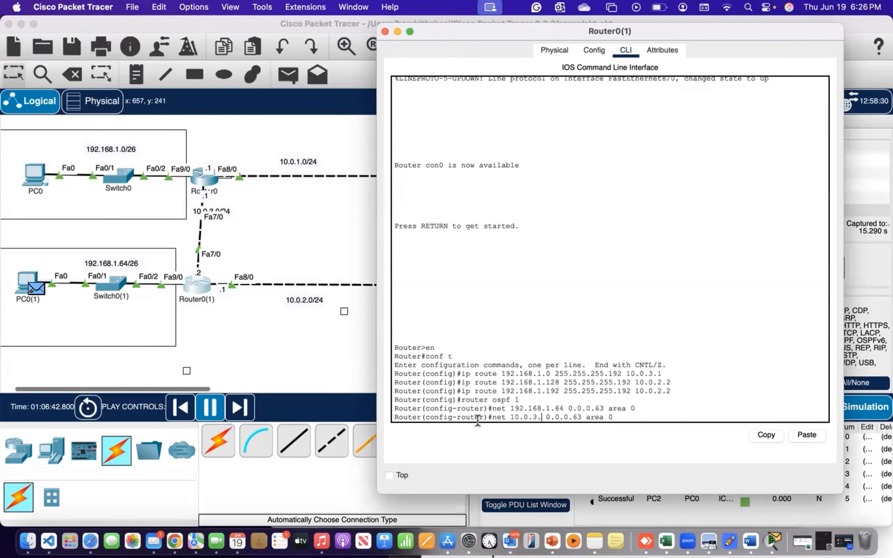
key("Right")
key("Right")
key("Right")
key("Right")
key("Right")
key("Right")
key("Right")
key("BackSpace")
key("BackSpace")
type("255")
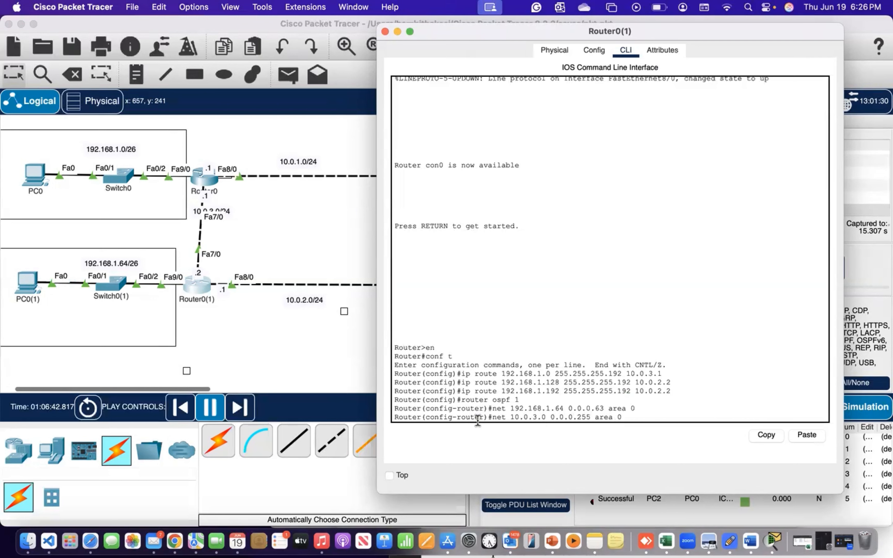
key("Return")
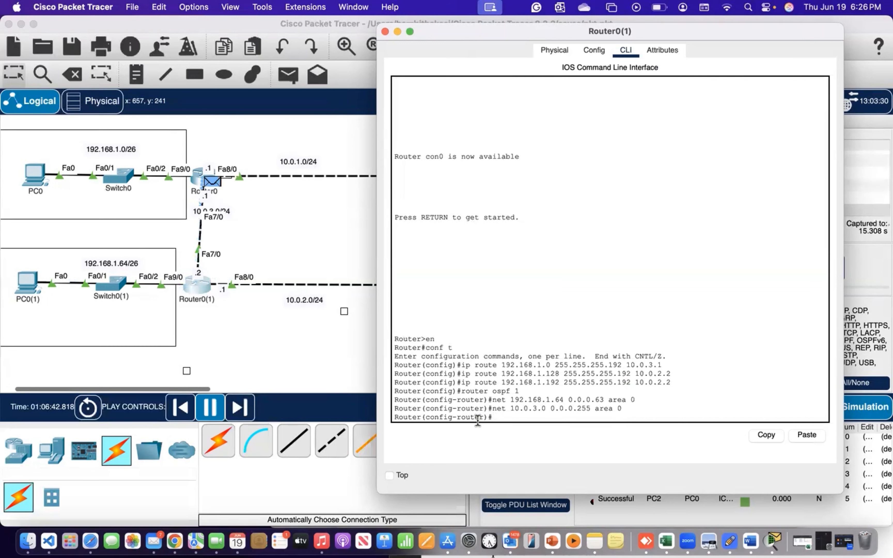
Step: Reuse the last network command on Router0(1) to advertise 10.0.2.0 with wildcard 0.0.0.255 in OSPF area 0
key("Up")
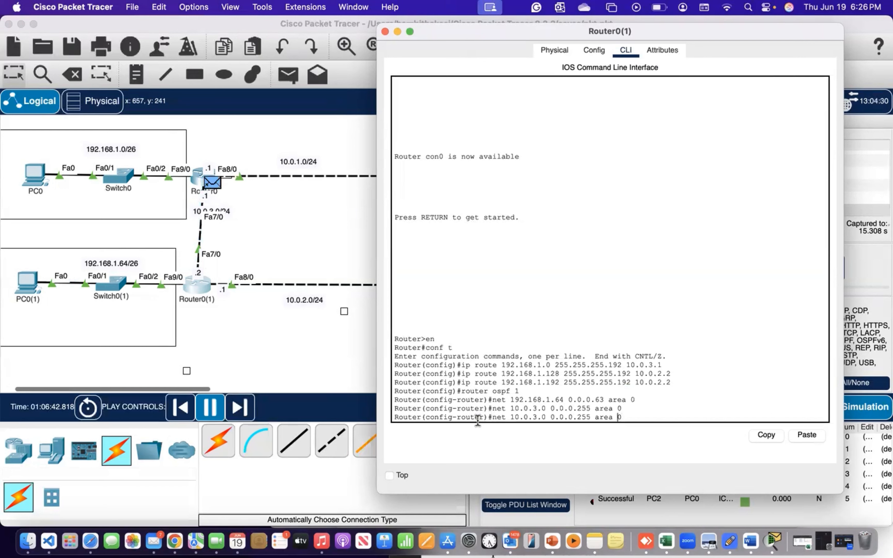
key("Left")
key("Left")
key("Left")
key("Left")
key("Left")
key("Left")
key("BackSpace")
type("2")
key("Return")
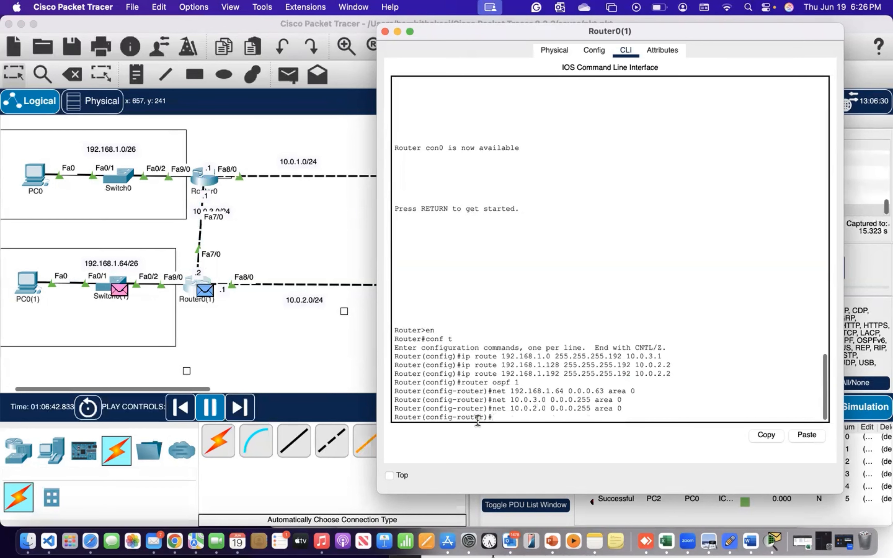
Step: Return to the topology, open Router2's command line and enter OSPF configuration with process ID 1
left_click(341, 378)
scroll(342, 377, "right", 3)
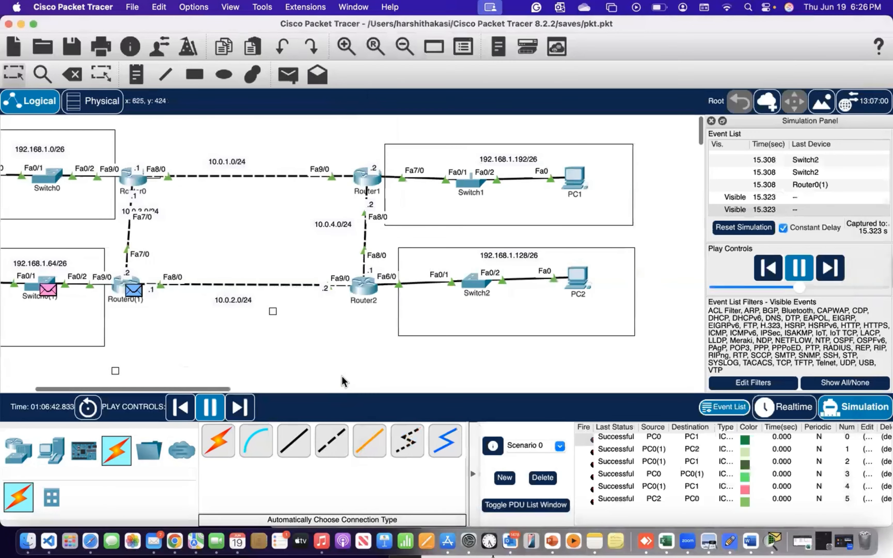
left_click(356, 294)
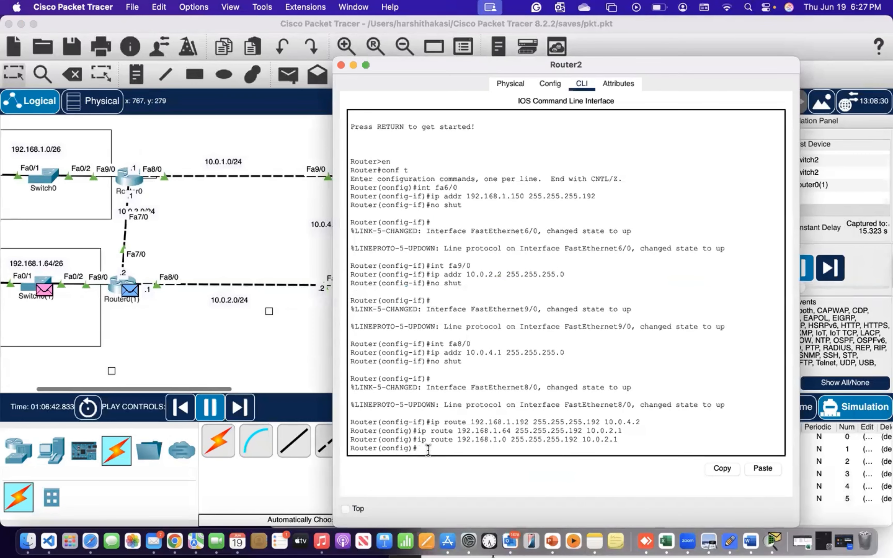
type("router o")
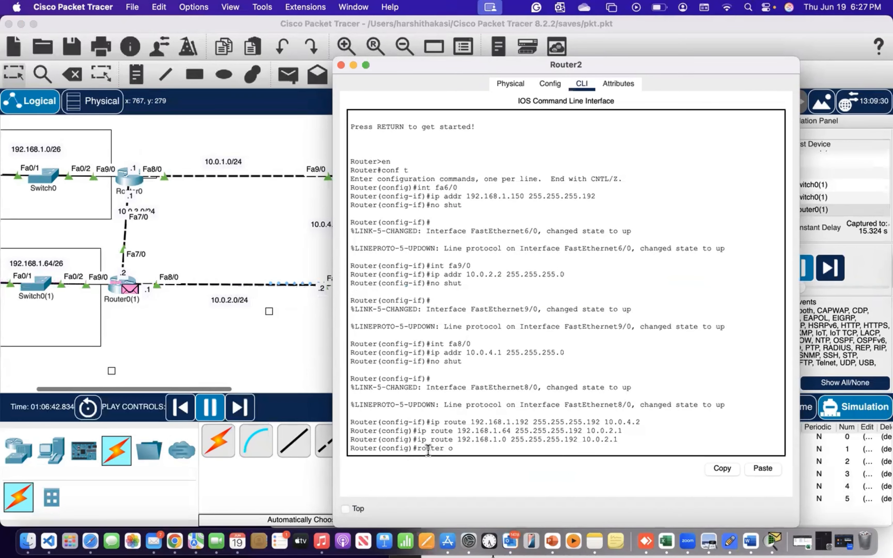
type("spf 1")
key("Return")
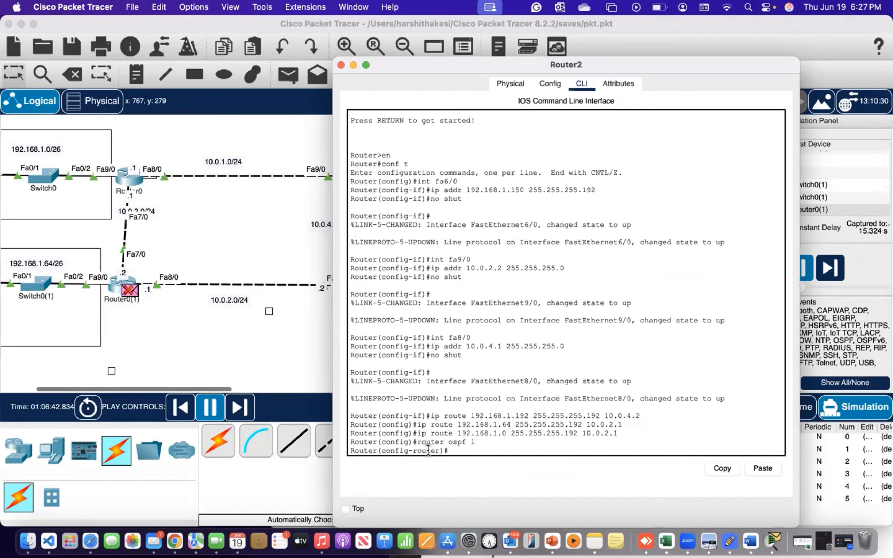
Step: Advertise Router2's LAN network 192.168.1.128 with wildcard 0.0.0.63 in OSPF area 0
type("net 192")
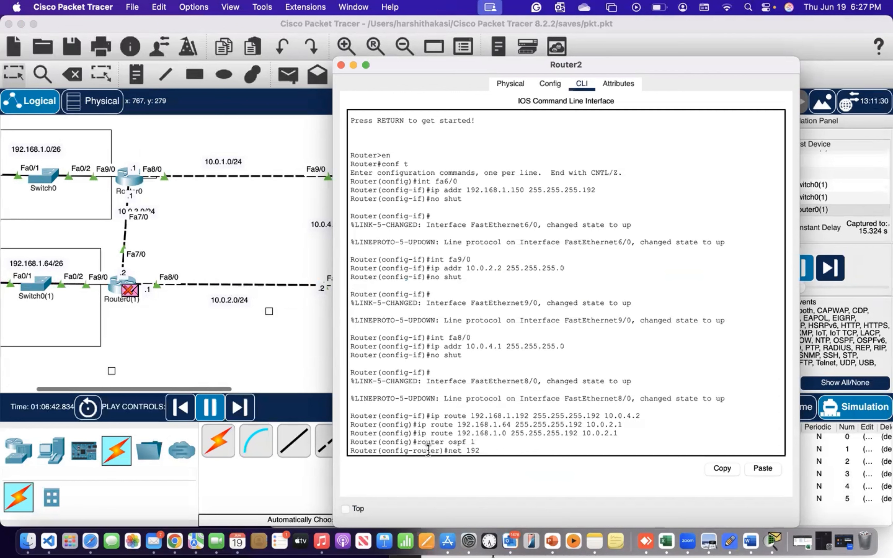
type(".168.")
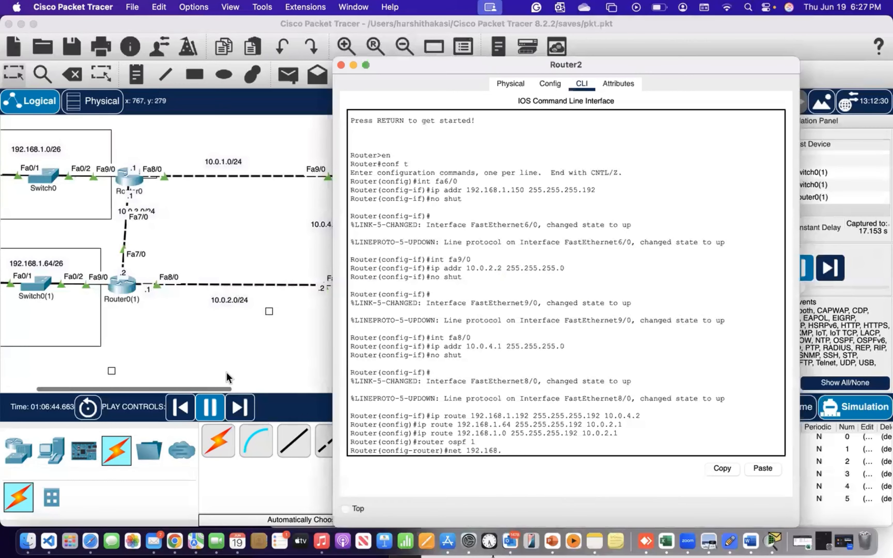
scroll(221, 359, "right", 10)
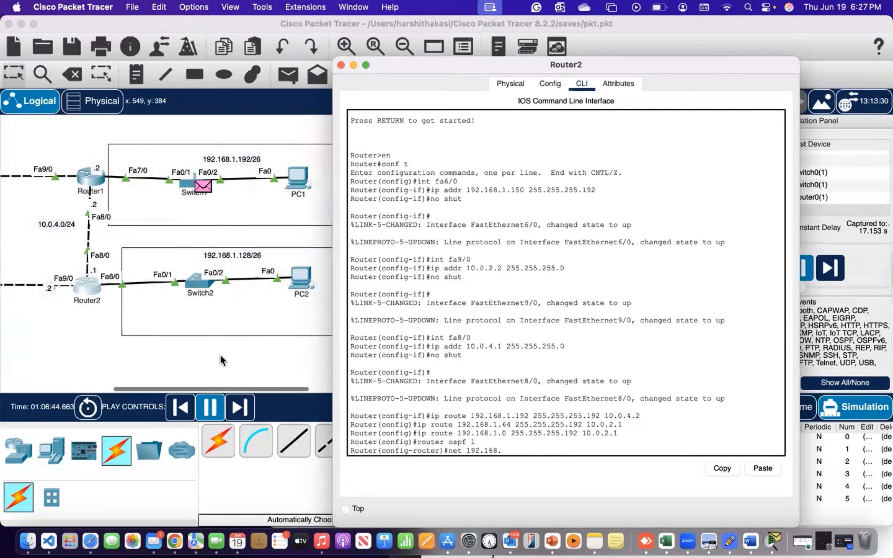
type("1.128 0.0.")
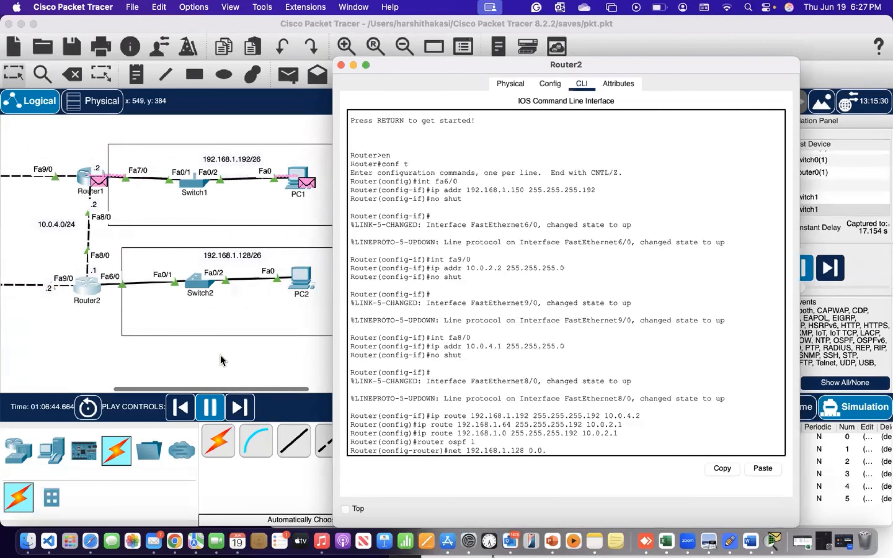
type("0.63")
type(" area ")
type("0")
key("Return")
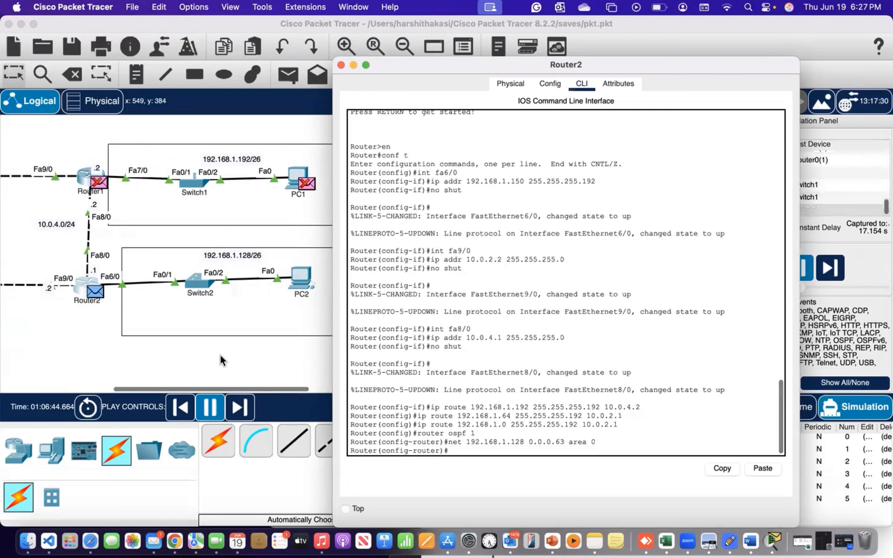
key("Up")
key("Up")
key("Up")
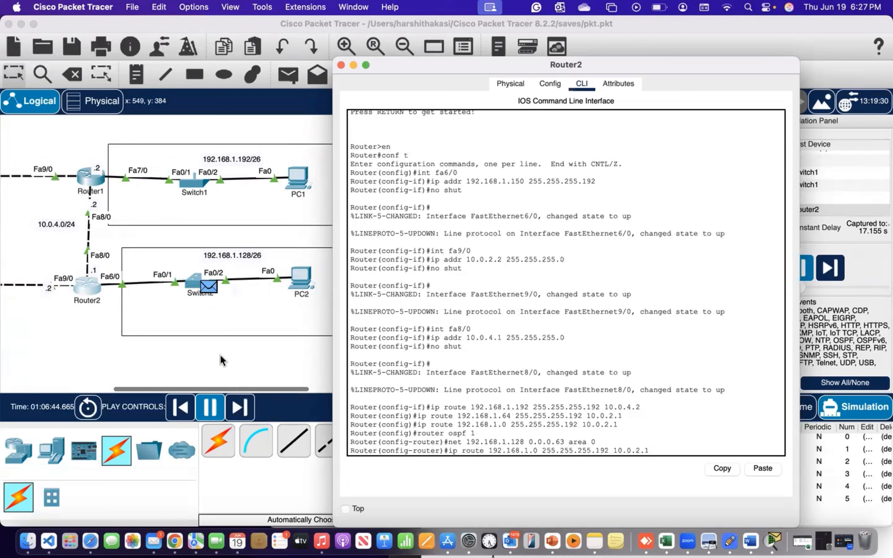
key("Up")
key("Up")
key("Down")
key("Down")
key("Down")
key("Down")
key("Down")
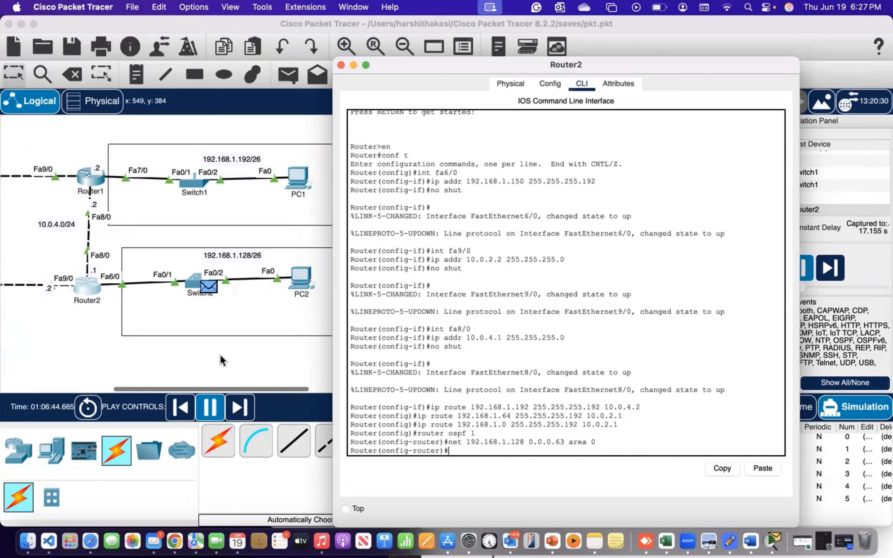
Step: Advertise the Router2–Router1 link network 10.0.4.0 with wildcard 0.0.0.255 in OSPF area 0 on Router2
type("net")
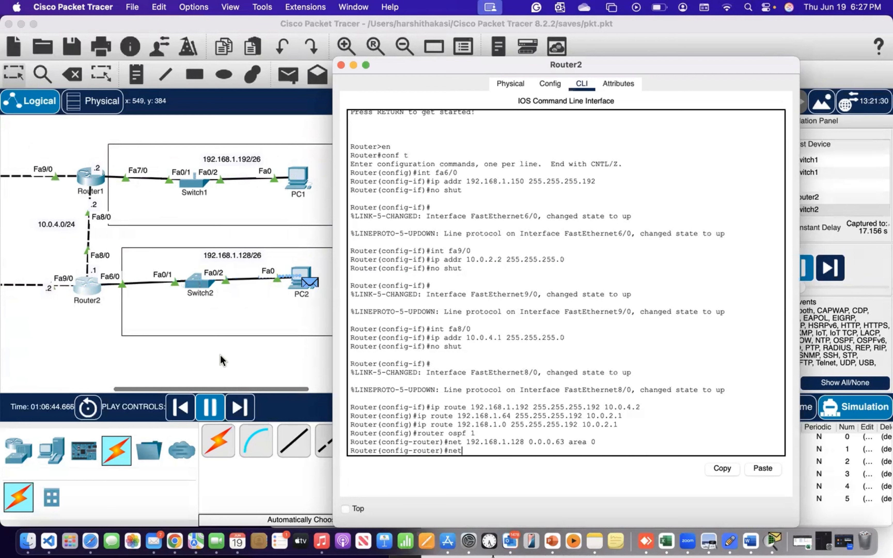
scroll(220, 355, "left", 3)
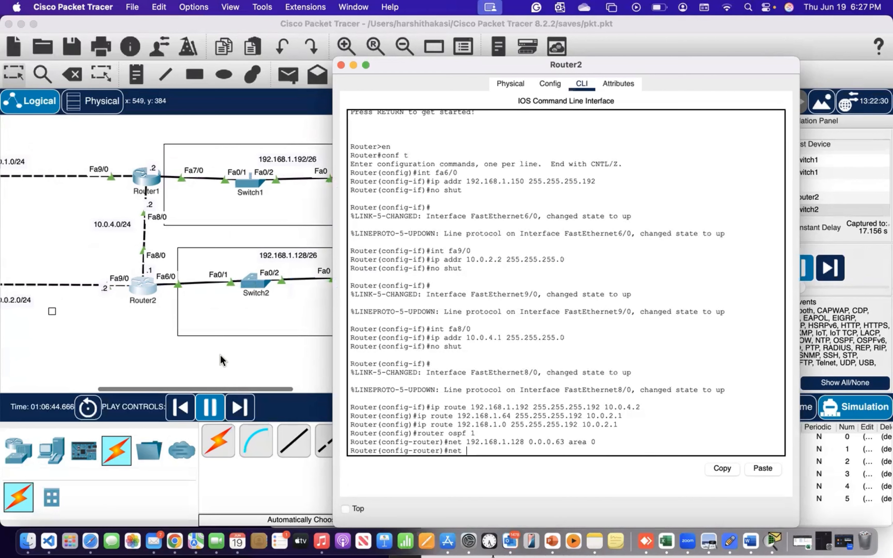
type("10.0.4.0")
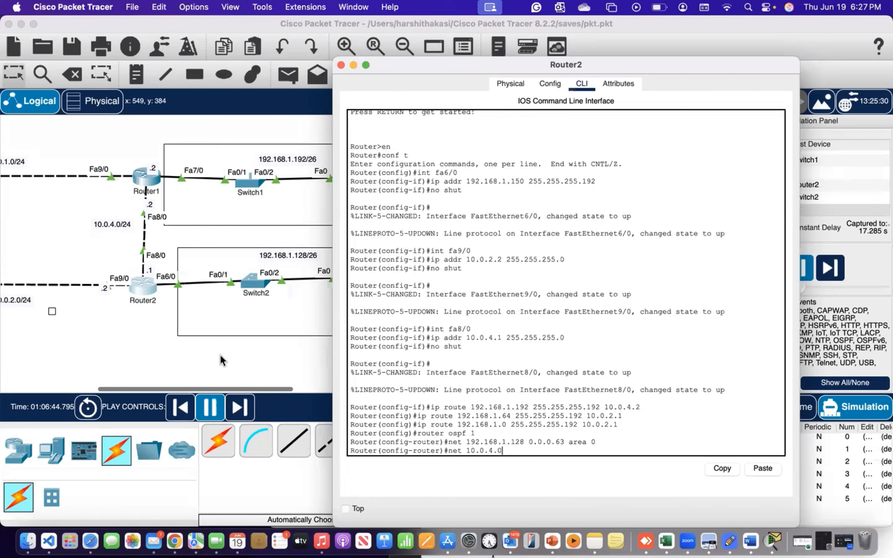
type(" 0.0.0.255")
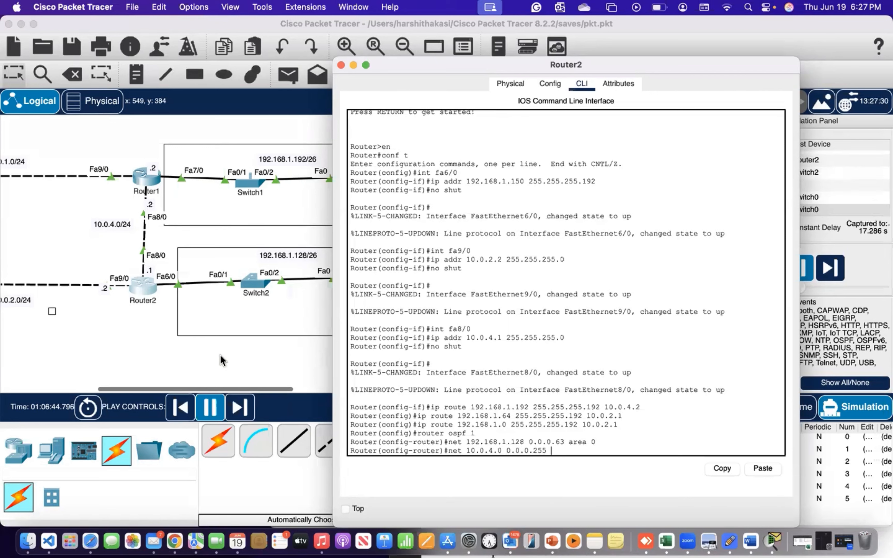
type(" area 0")
key("Return")
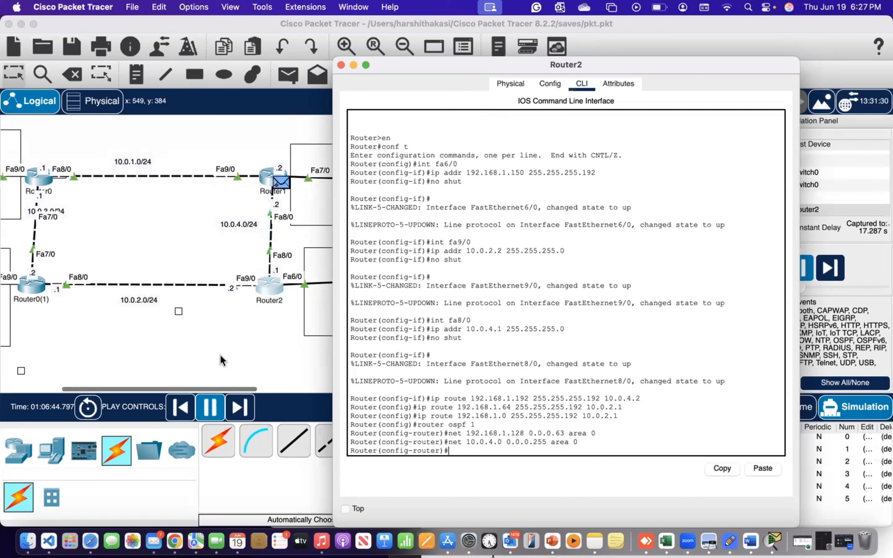
Step: Reuse the last network command on Router2 to advertise 10.0.2.0 with wildcard 0.0.0.255 in OSPF area 0
key("Up")
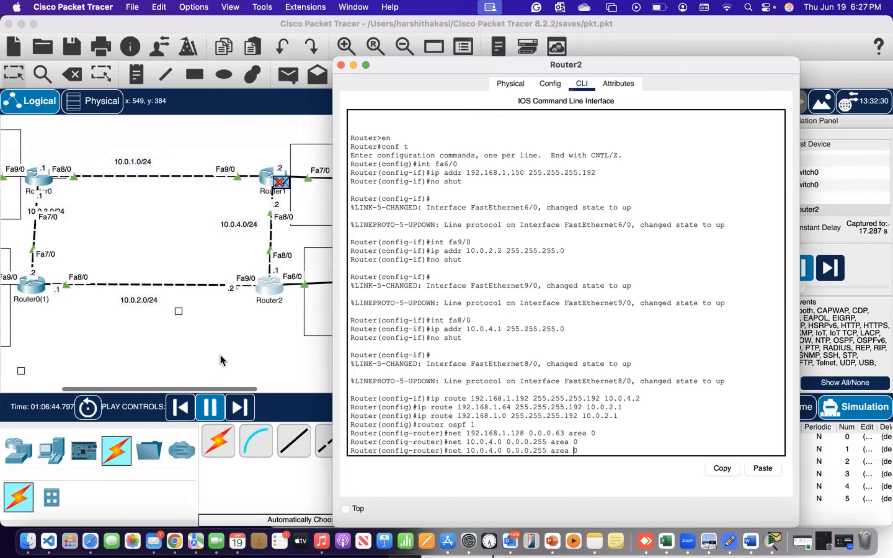
key("Left")
key("Left")
key("Left")
key("Left")
key("Left")
key("Left")
key("Left")
key("Left")
key("Left")
key("Left")
key("Left")
key("Left")
key("Left")
key("Left")
key("Left")
key("Left")
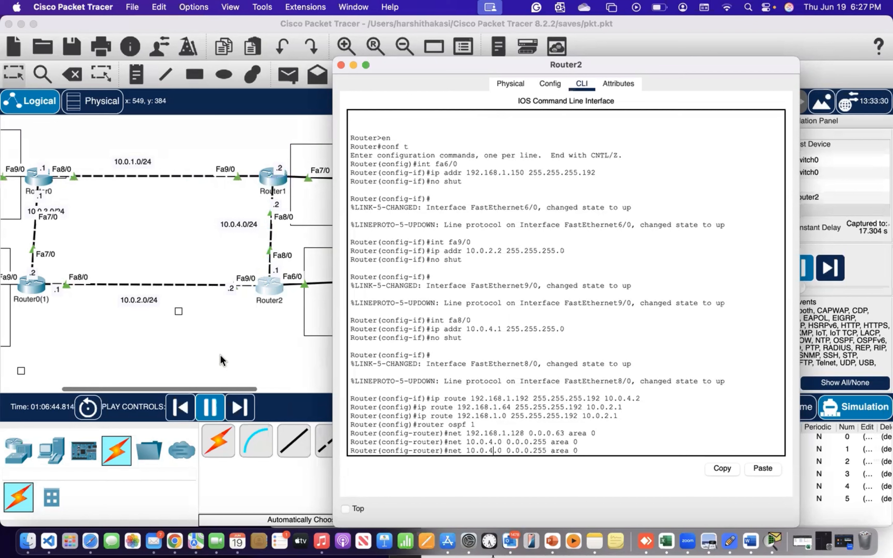
key("BackSpace")
type("2")
key("Return")
Step: Return to the topology, save the network file and open Router1's command line
left_click(149, 260)
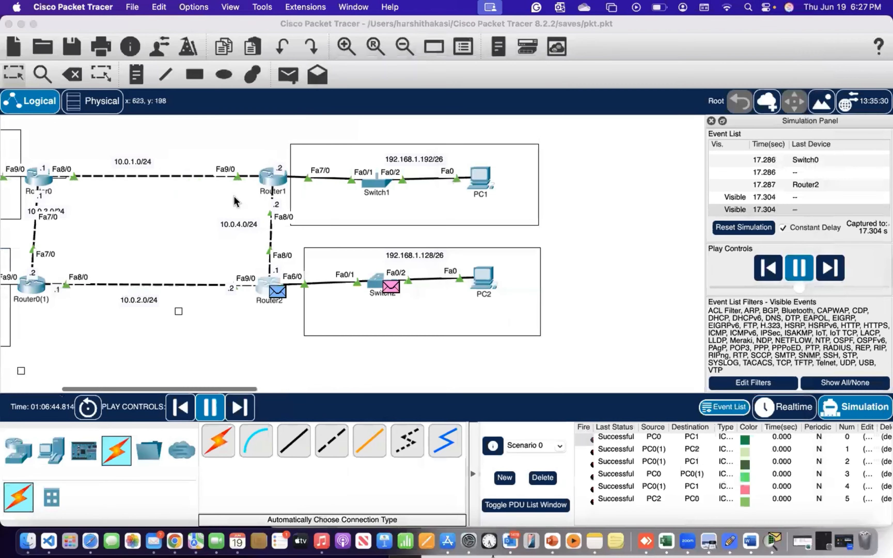
key("super+s")
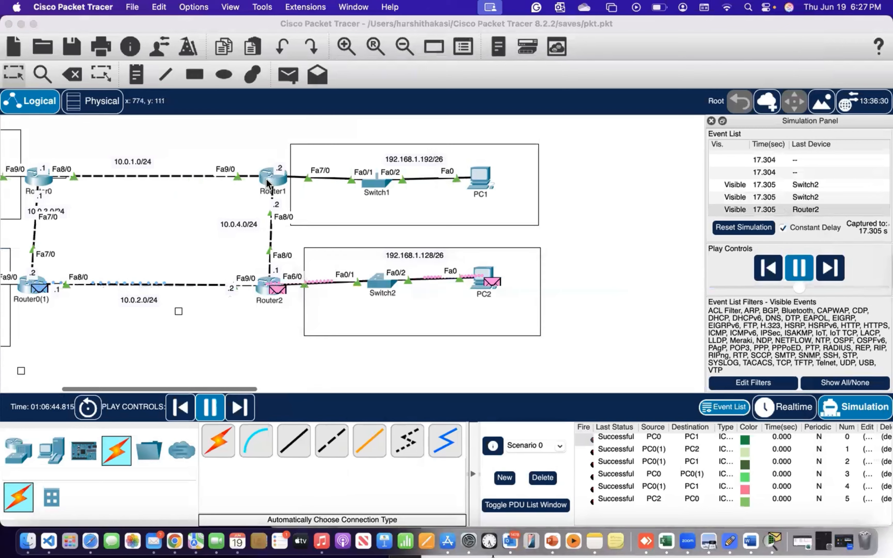
left_click(265, 182)
left_click(393, 412)
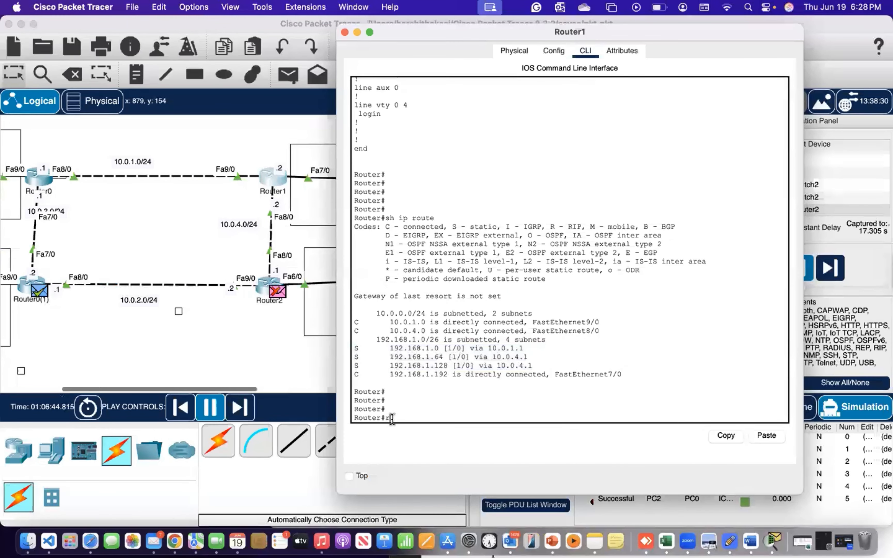
type("router")
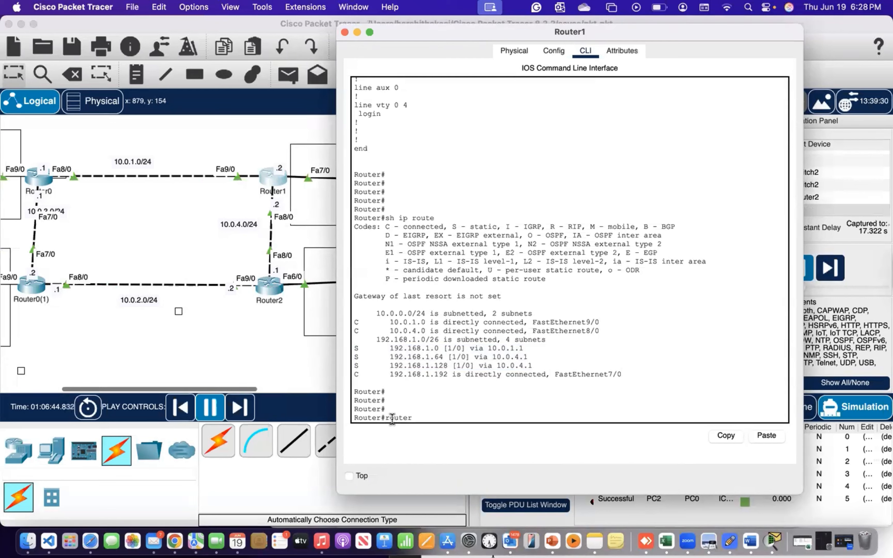
key("BackSpace")
key("BackSpace")
key("BackSpace")
Step: Enter global configuration mode on Router1 and start OSPF configuration with process ID 1
type("conf t")
key("Return")
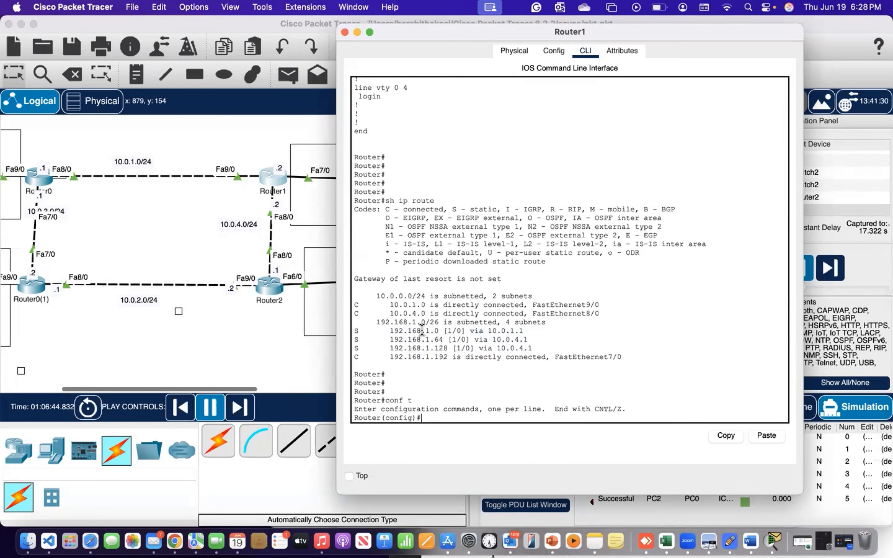
type("router ")
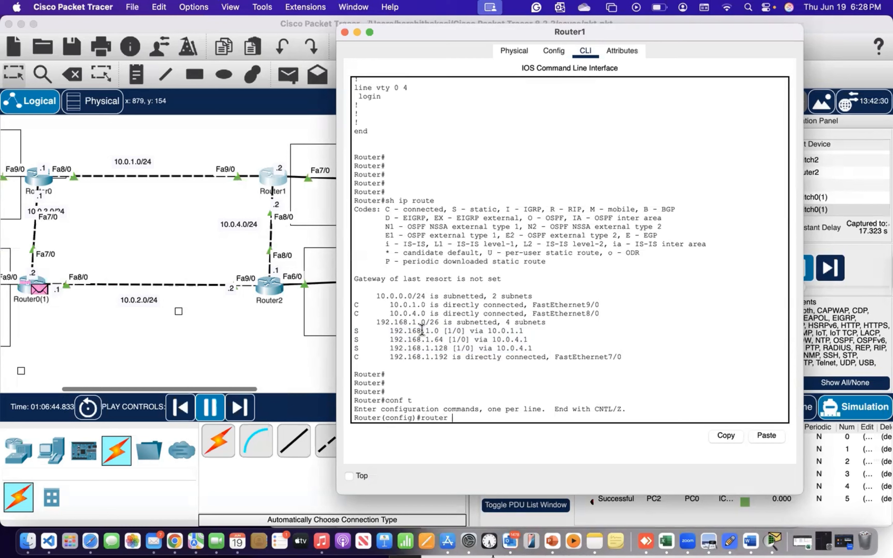
type("ospf 1")
key("Return")
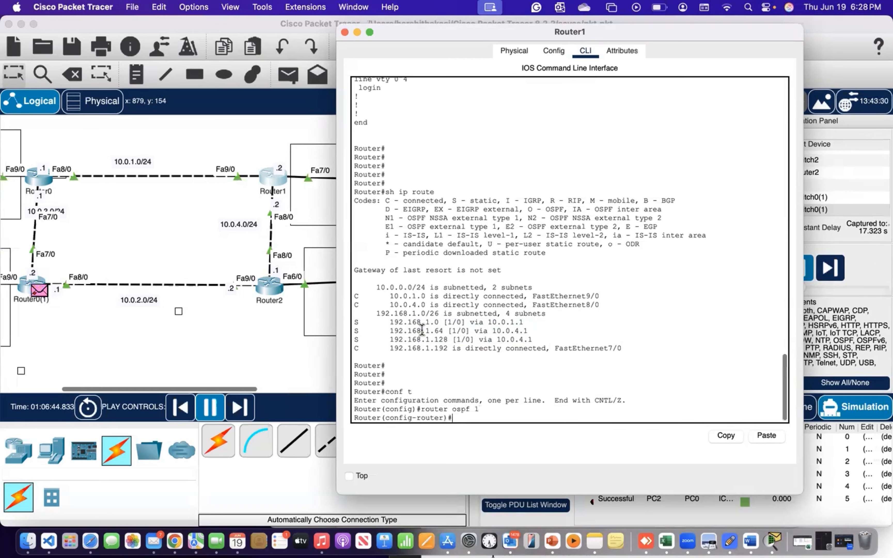
Step: Advertise Router1's LAN network 192.168.1.192 with wildcard 0.0.0.63 in OSPF area 0
type("net")
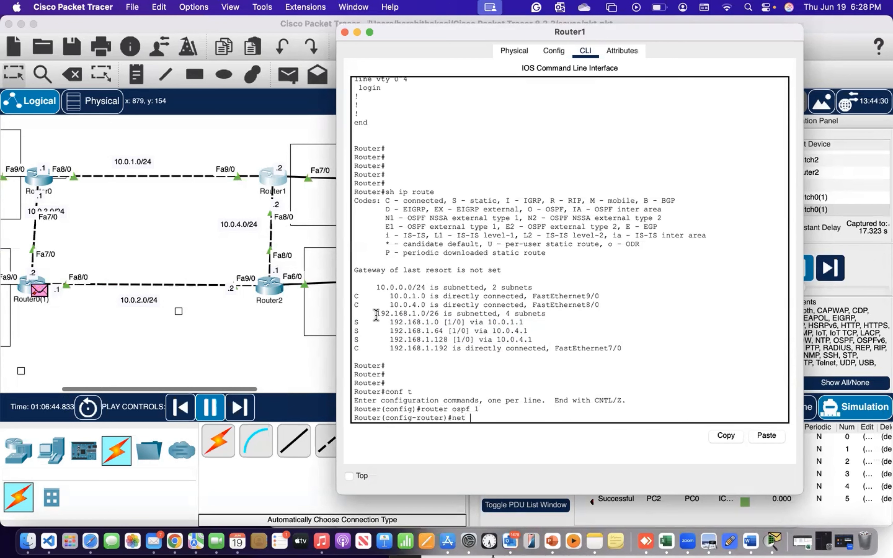
scroll(296, 331, "right", 5)
scroll(298, 336, "right", 2)
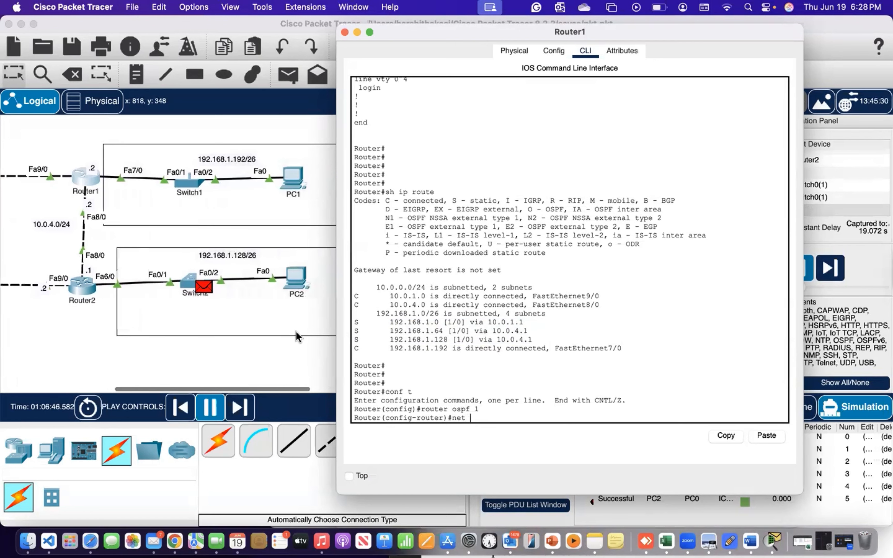
type("192.168.1.192")
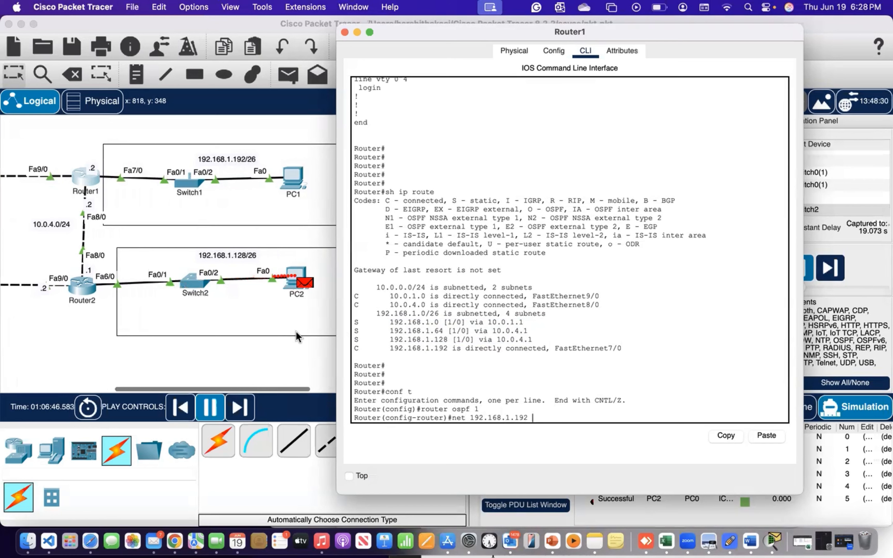
type(" 0.0.0.63 area")
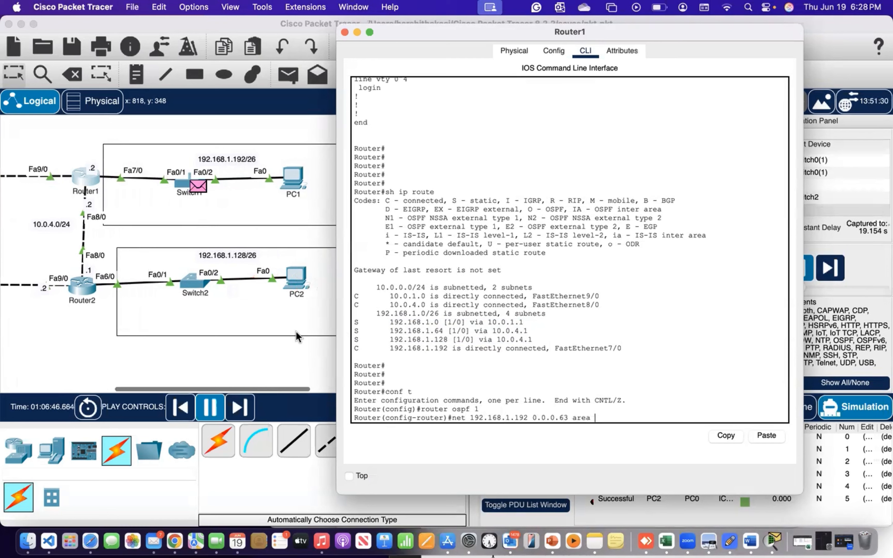
type(" 0")
key("Return")
Step: Advertise the Router0–Router1 link network 10.0.1.0 with wildcard 0.0.0.255 in OSPF area 0 on Router1
type("net 10.0")
scroll(297, 336, "left", 5)
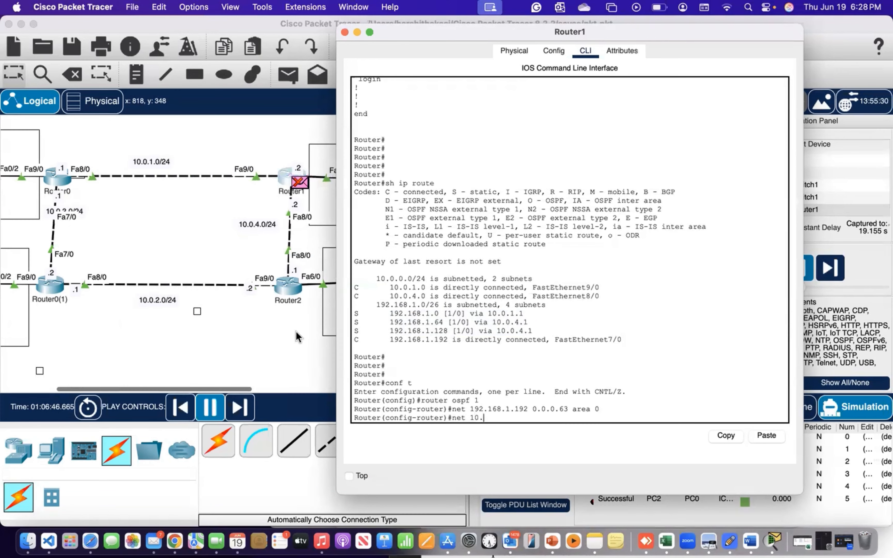
type(".1.0 0.0.")
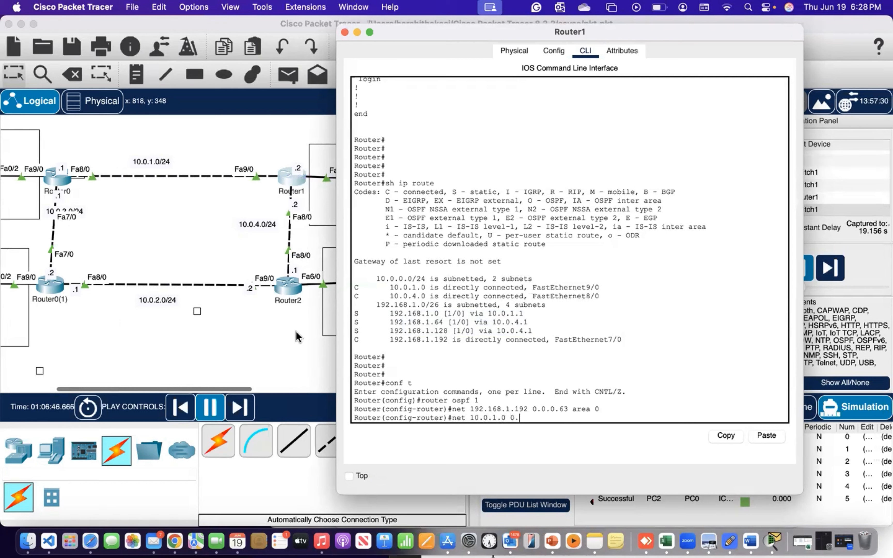
type("0.255 area 0")
key("Return")
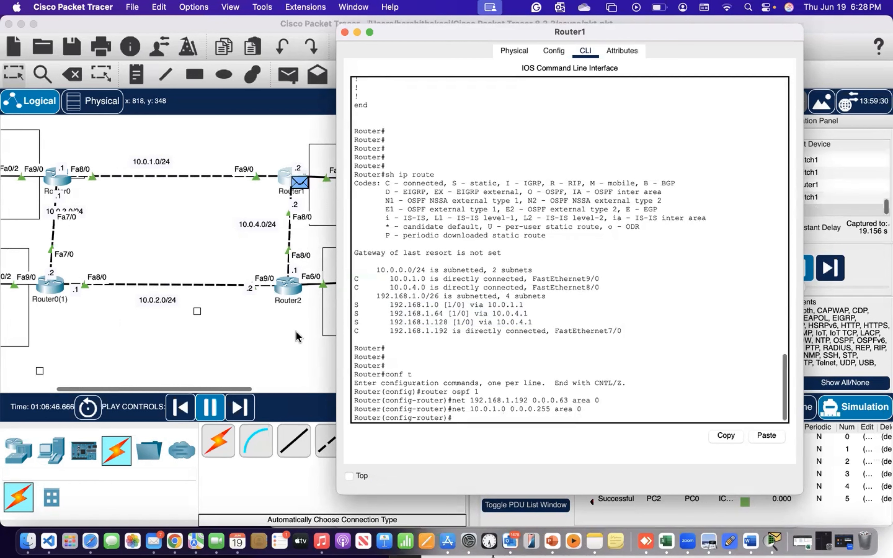
Step: Reuse the last network command on Router1 to advertise 10.0.4.0 with wildcard 0.0.0.255 in OSPF area 0
key("Up")
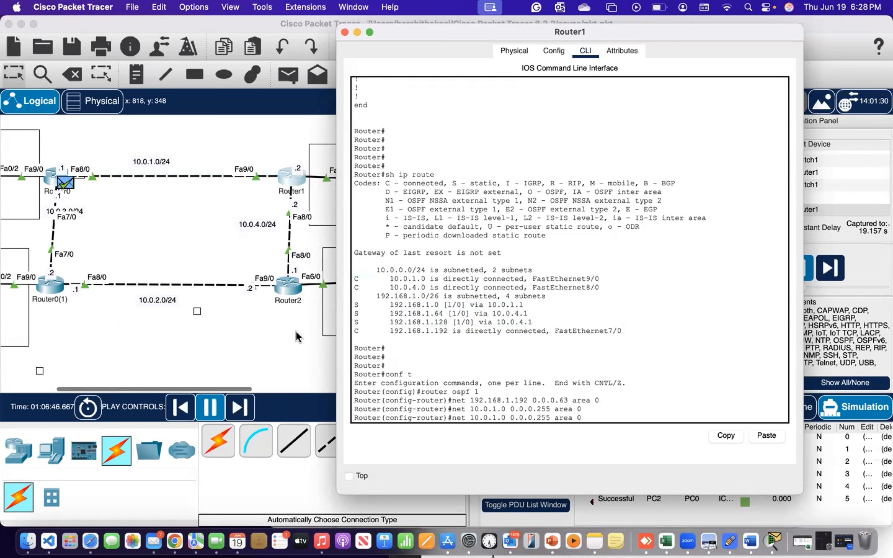
key("Left")
key("Left")
key("Left")
key("Left")
key("Left")
key("Left")
key("Left")
key("Left")
key("Left")
key("Left")
key("Left")
key("Left")
key("Left")
key("Left")
key("Left")
key("Left")
key("Left")
key("Left")
key("BackSpace")
type("4")
key("Return")
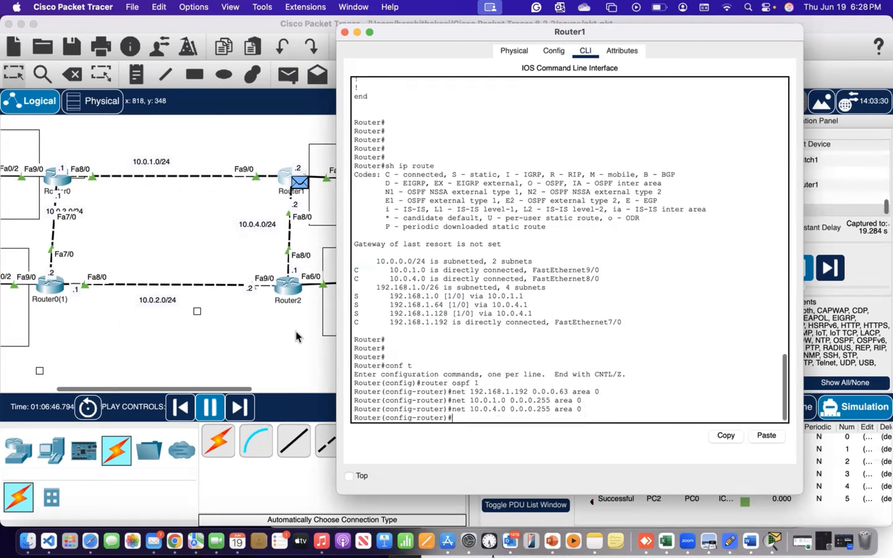
Step: Leave Router1's command line and return to the topology to view all four routers and their networks
left_click(209, 218)
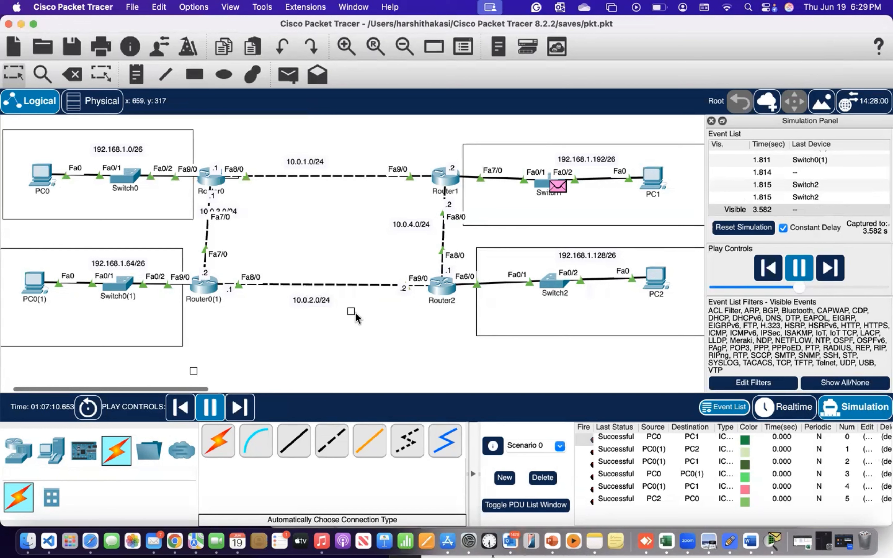
scroll(355, 312, "left", 2)
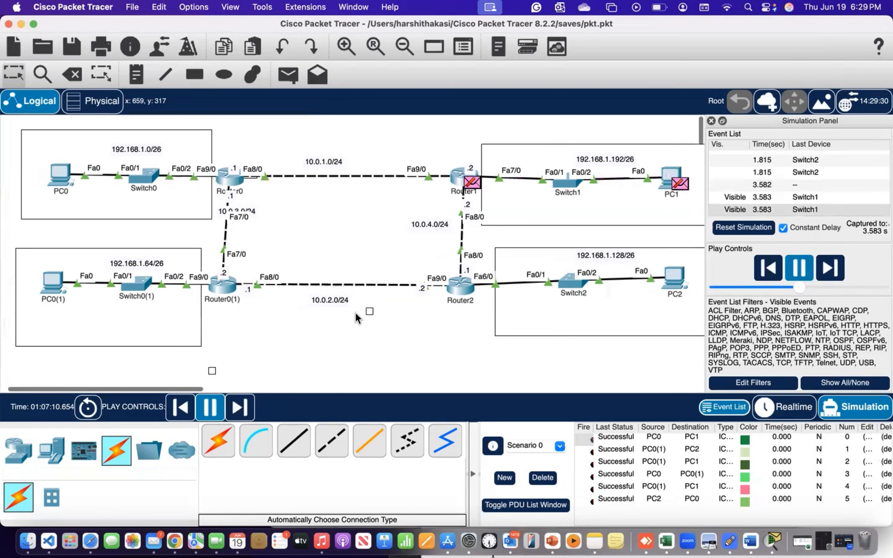
scroll(355, 313, "left", 1)
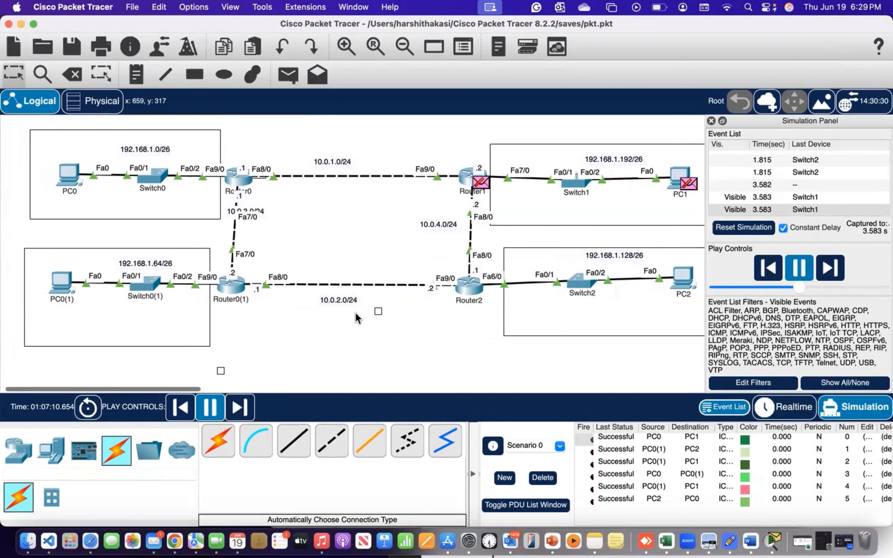